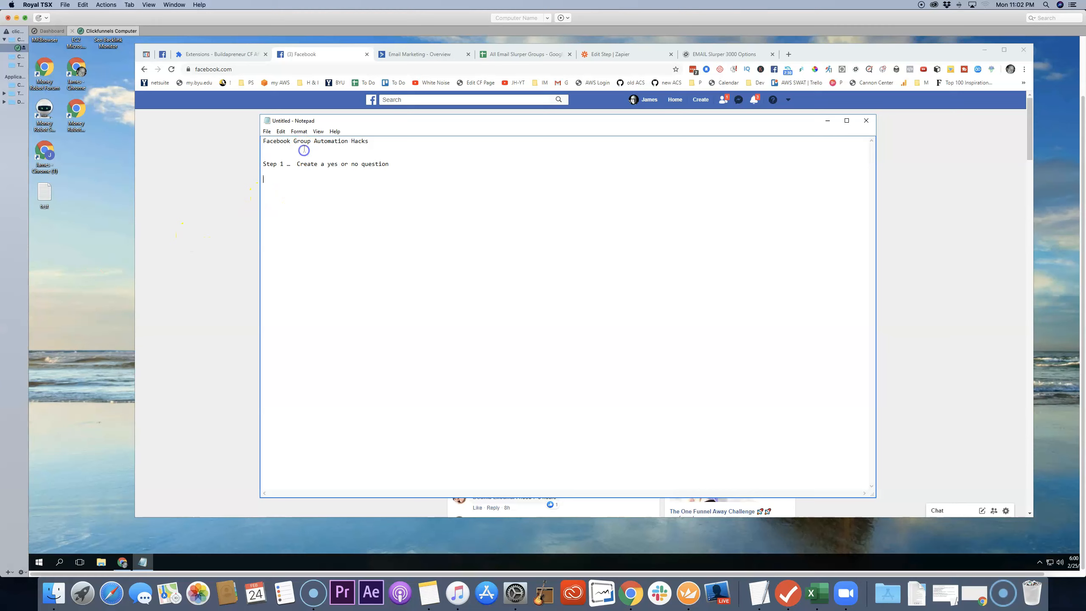
Step: Add four sample questions under Step 1, covering Clickfunnels, Mac or PC, an email autoresponder, and the One Funnel Away Challenge
left_click(288, 177)
type("Do you have Clickfunnels?  Do you use a Mac or PC?  Do you have an email autoresponder?  Have you taken One Funnel Away Challenge?")
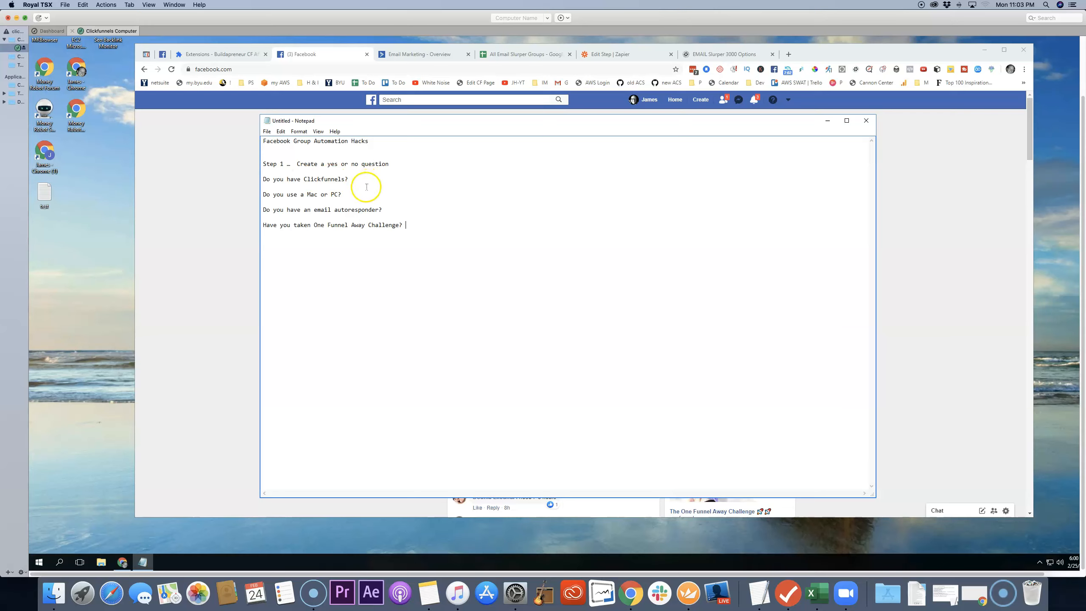
left_click_drag(280, 179, 372, 226)
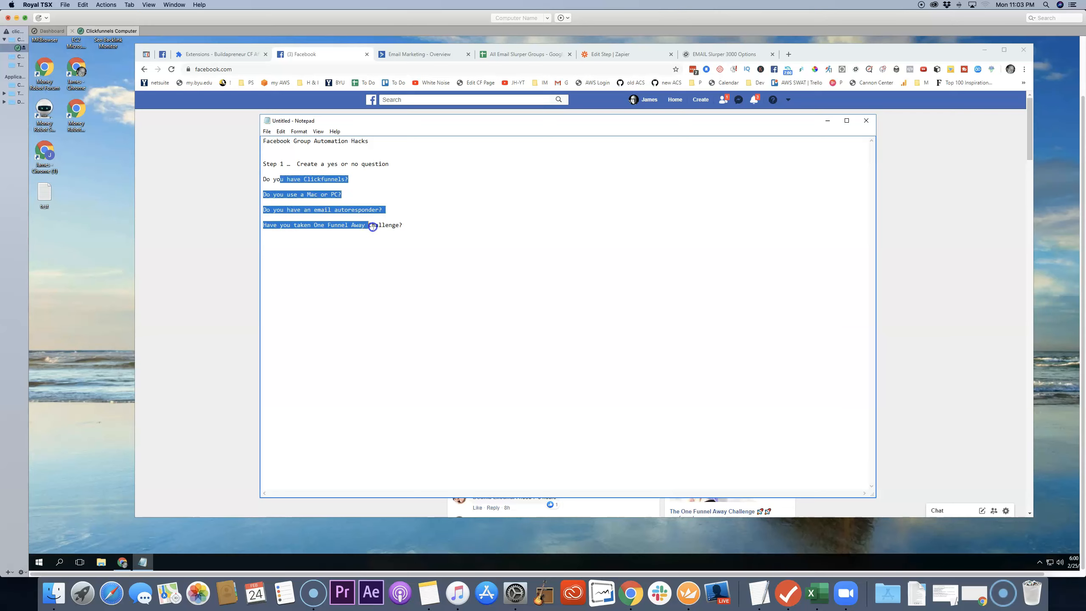
left_click(401, 225)
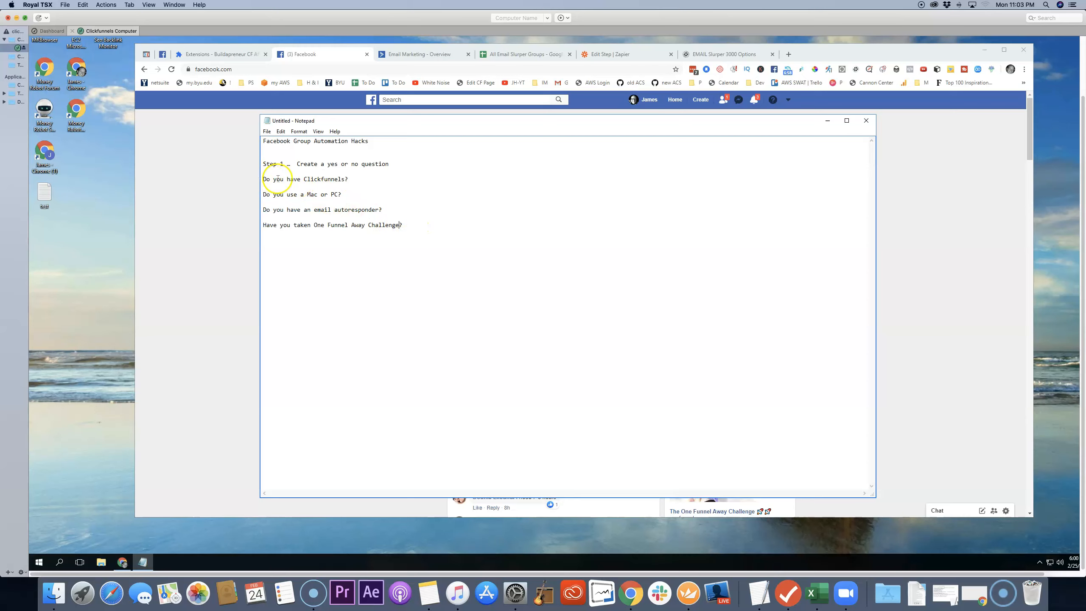
left_click_drag(270, 179, 400, 226)
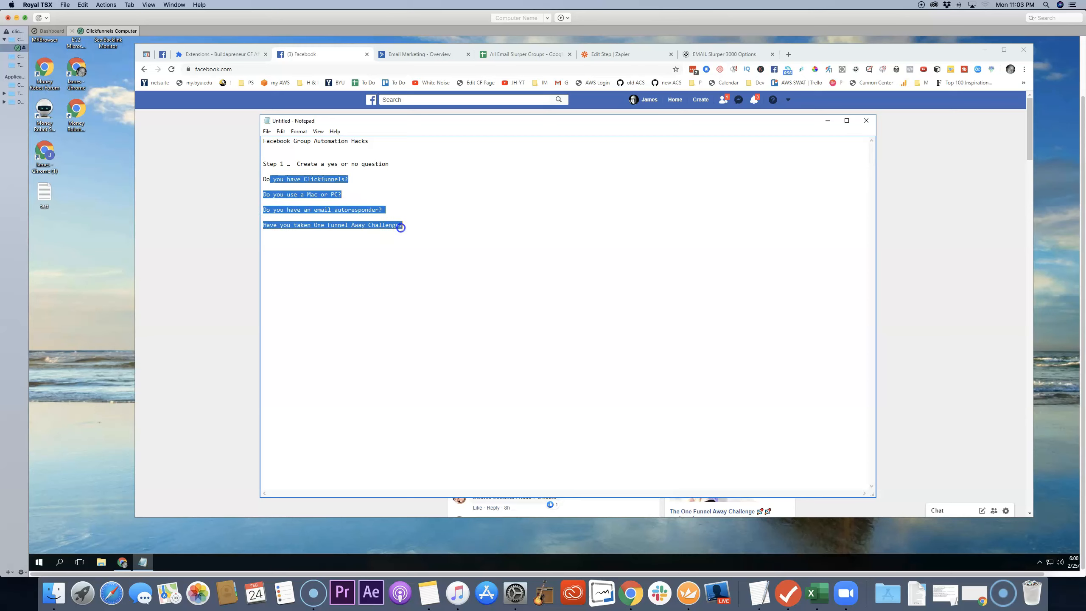
left_click(395, 257)
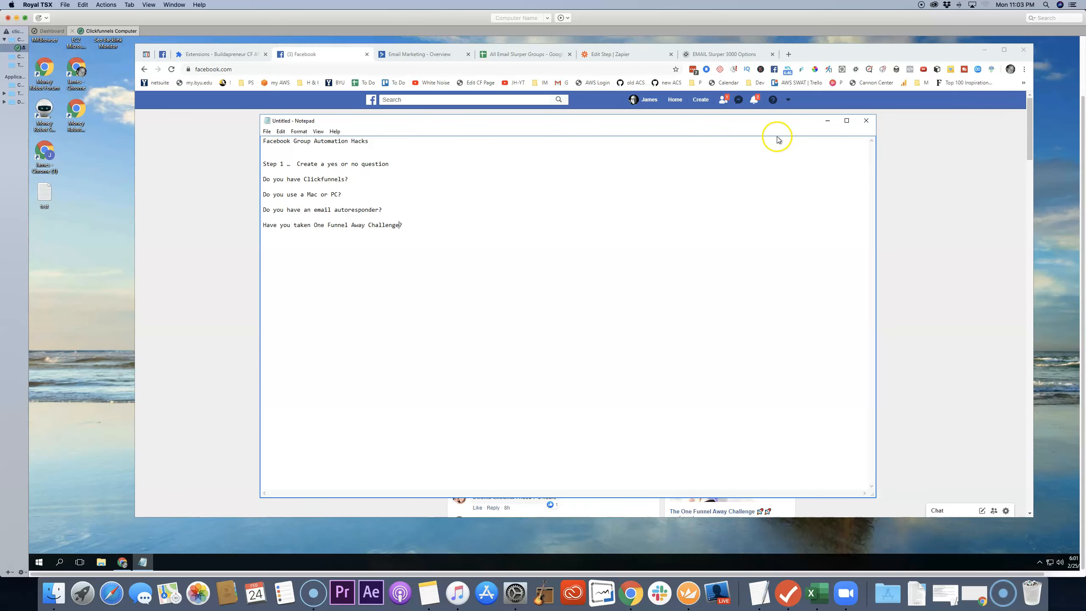
Step: Minimize the notes and open the Live Streaming Practice group on Facebook from the recent searches
left_click(827, 120)
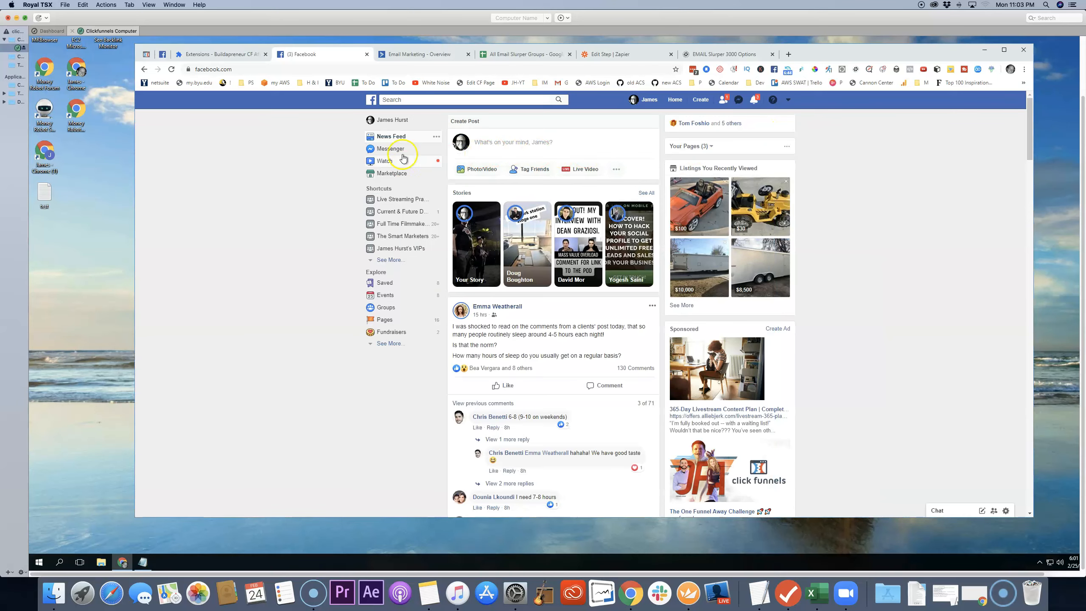
left_click(434, 101)
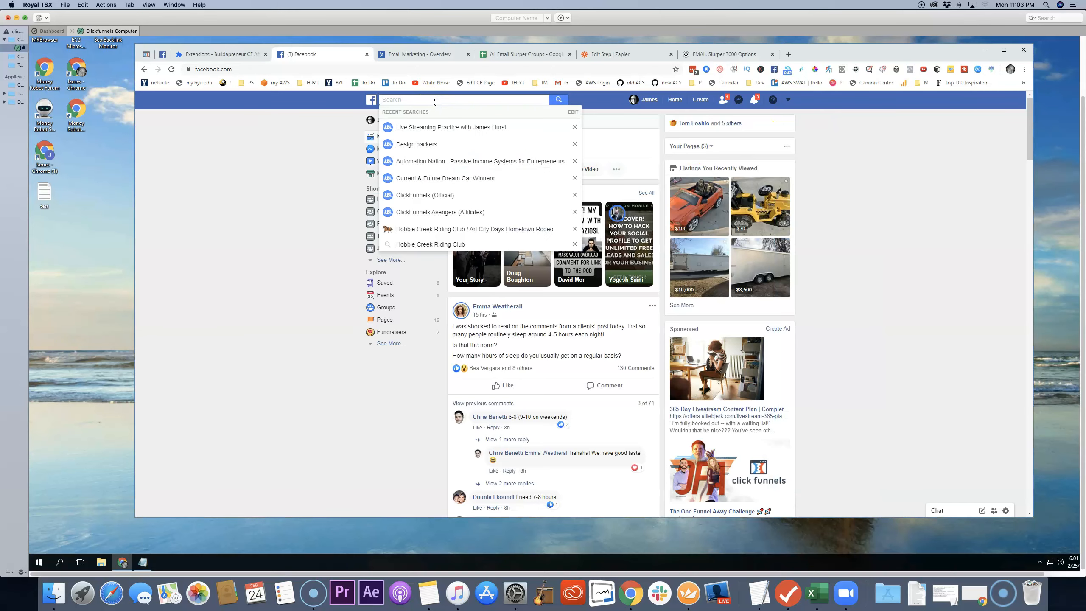
left_click(438, 127)
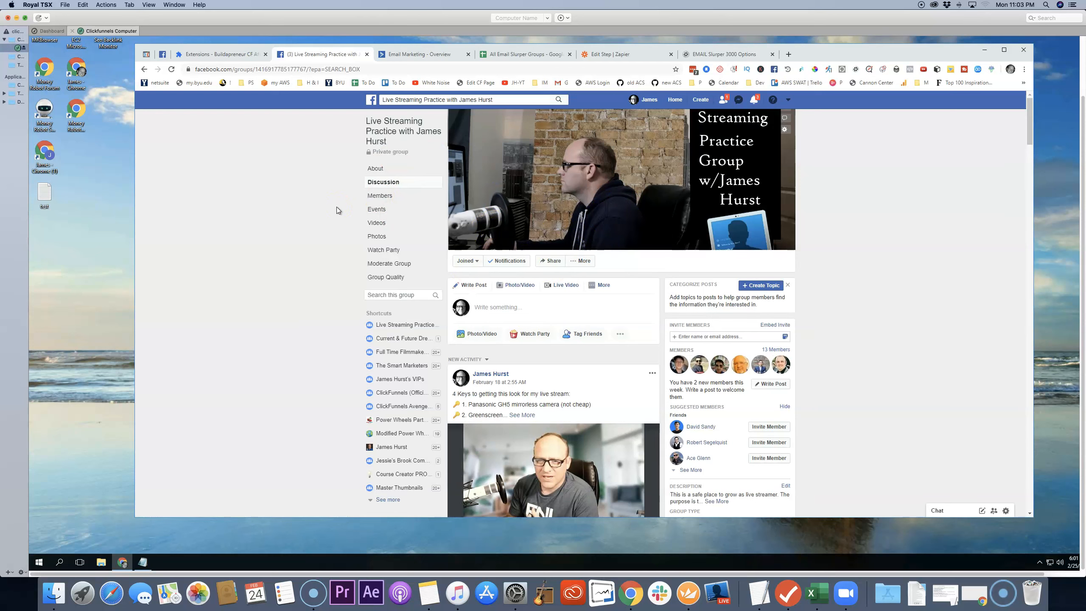
Step: Open the group's settings and review its membership request questions, especially the email question and the Mac or PC question
left_click(335, 222)
left_click(589, 262)
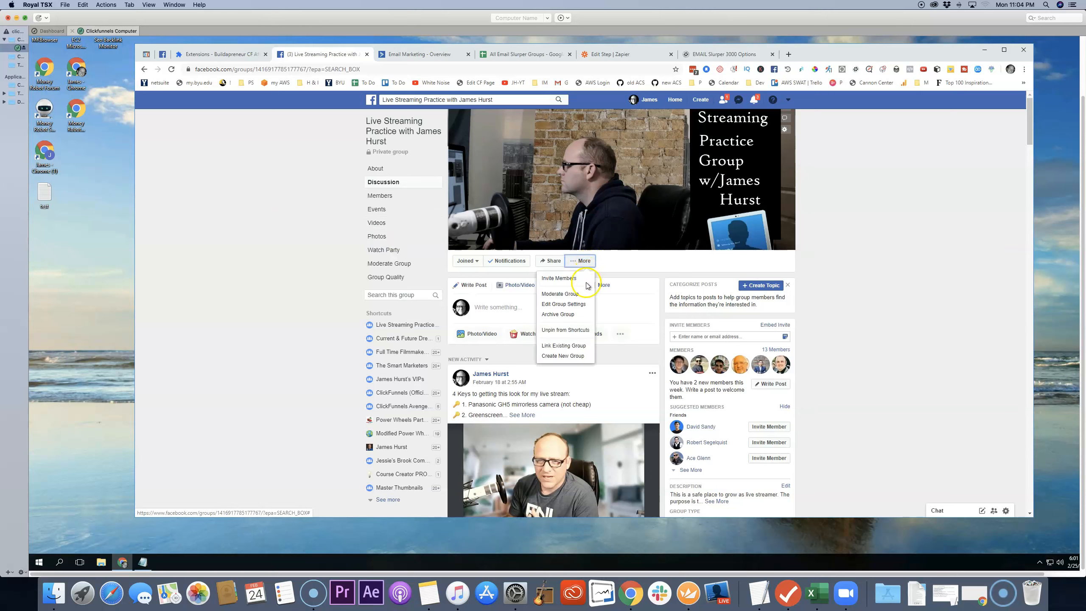
left_click(568, 304)
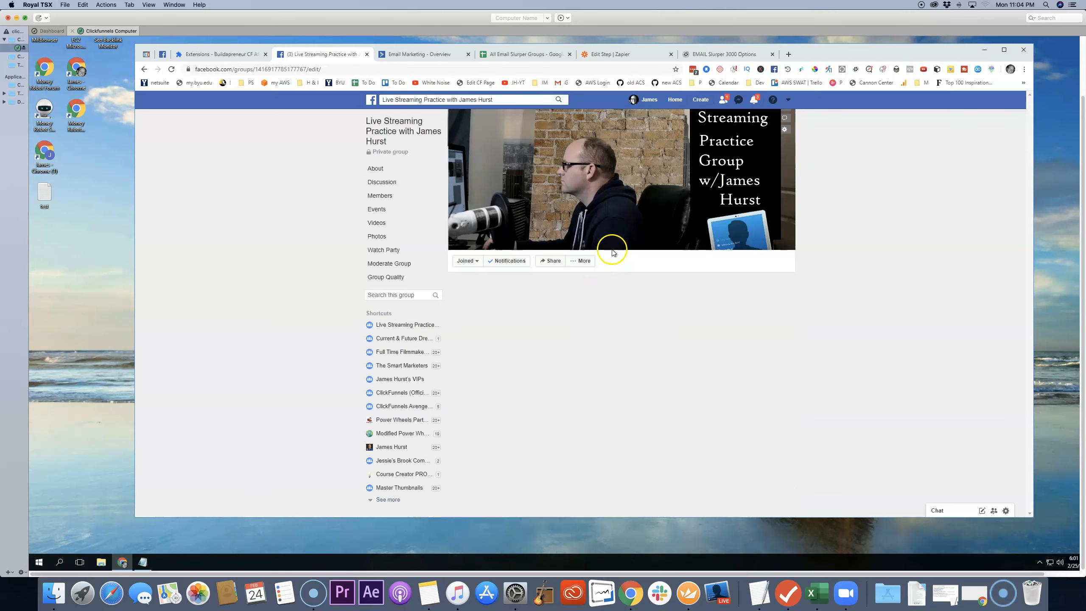
scroll(611, 250, "down", 2)
scroll(611, 250, "down", 7)
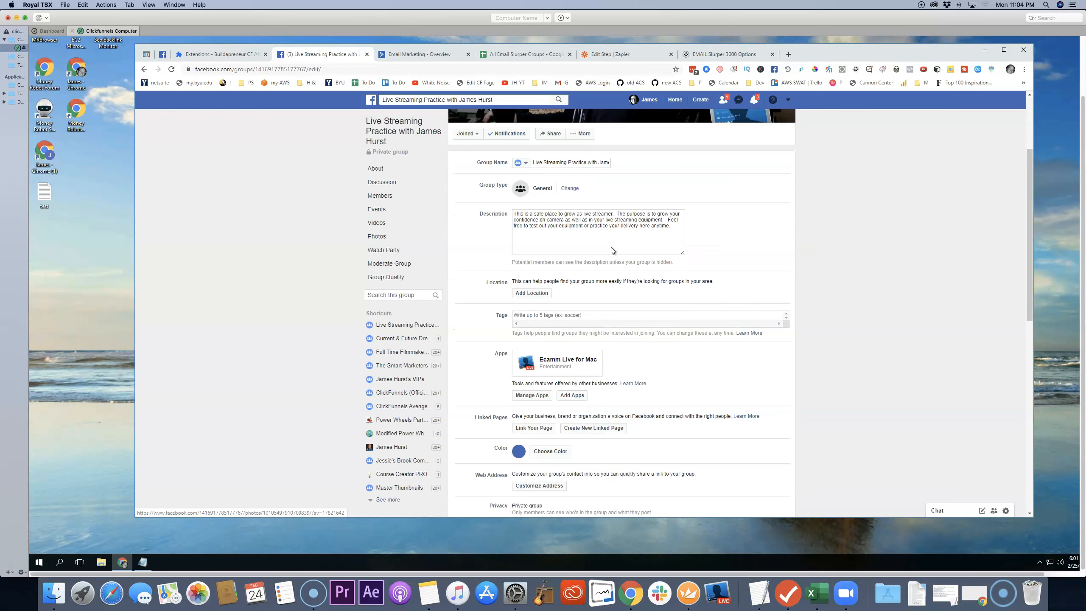
scroll(611, 250, "down", 5)
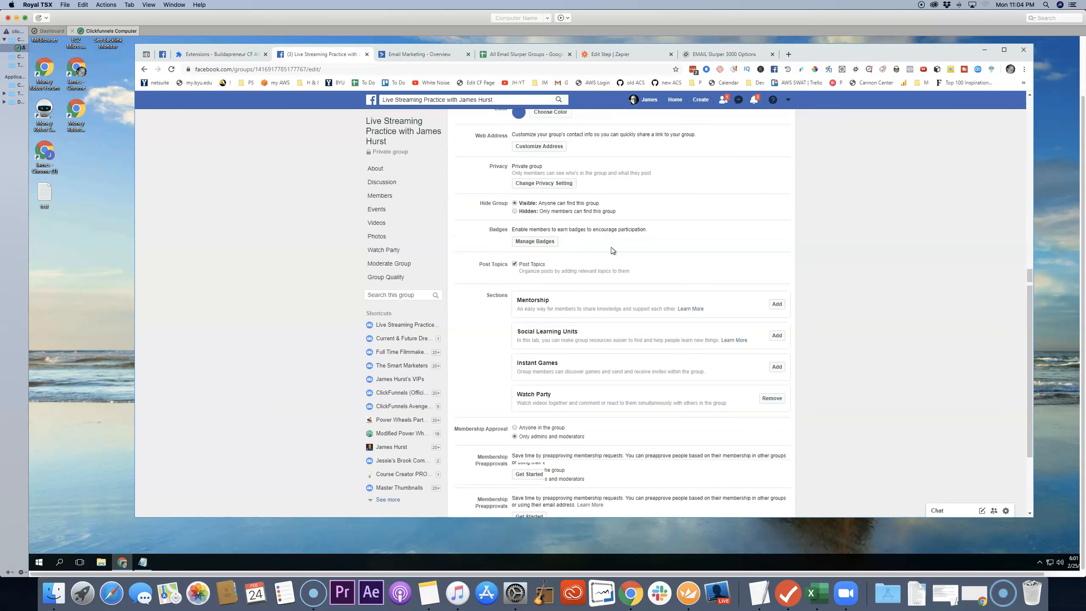
scroll(611, 250, "down", 1)
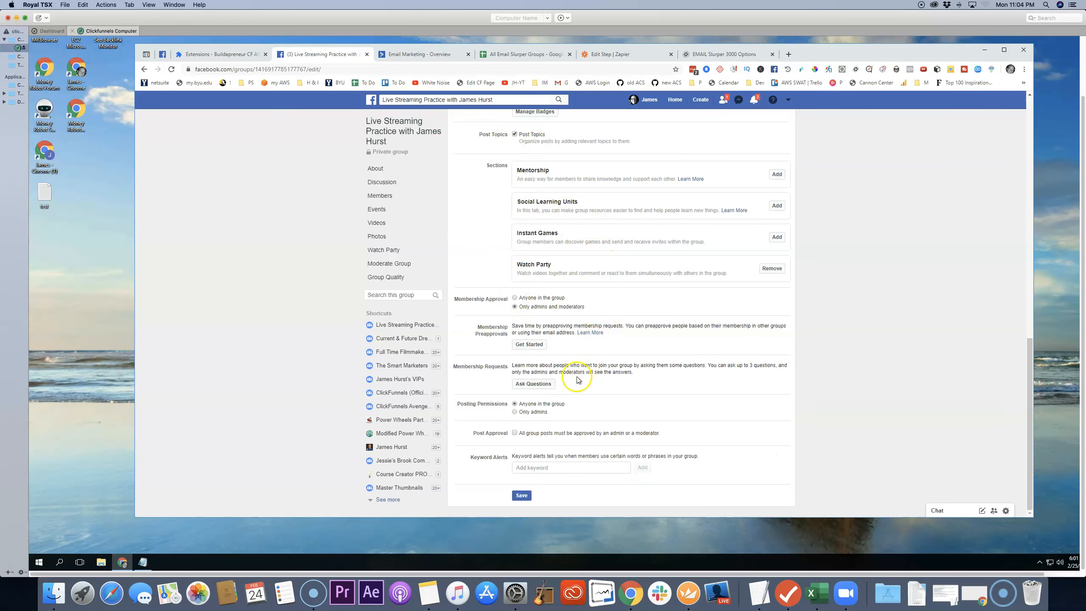
left_click(544, 387)
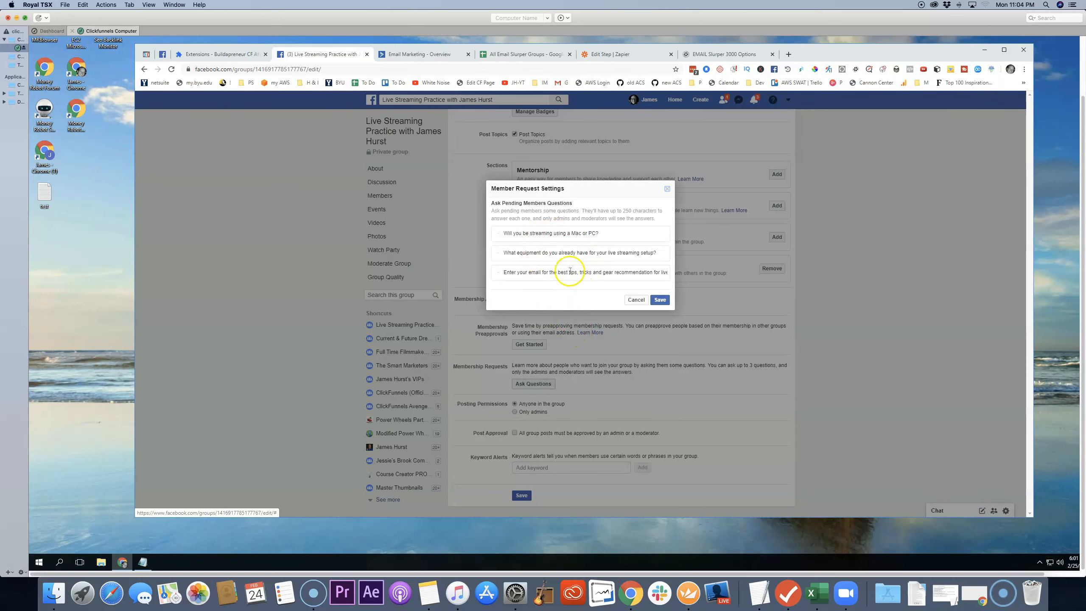
left_click_drag(514, 272, 670, 273)
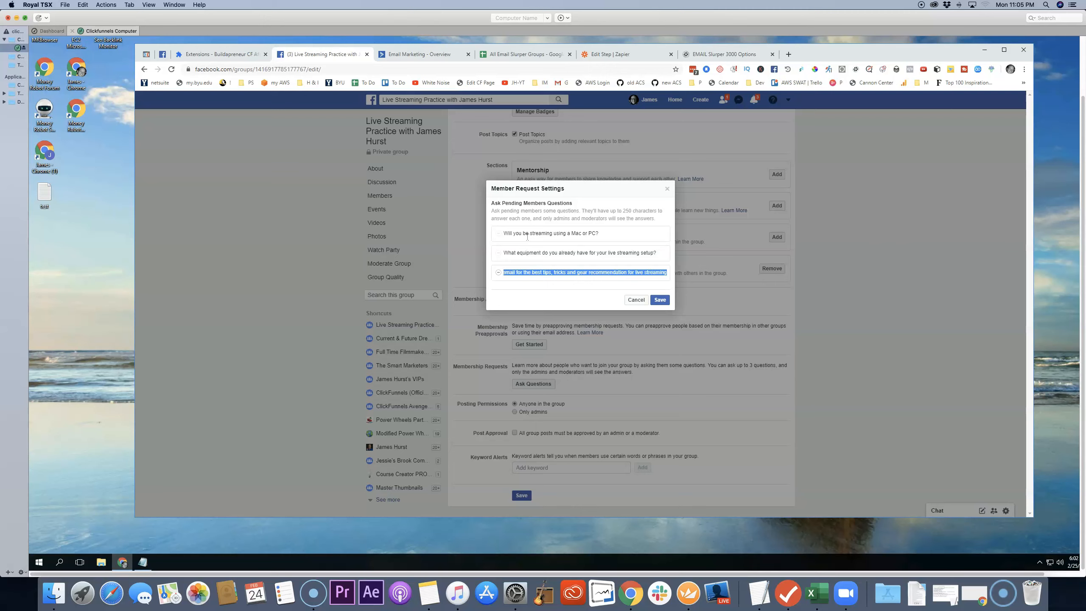
left_click_drag(599, 233, 493, 232)
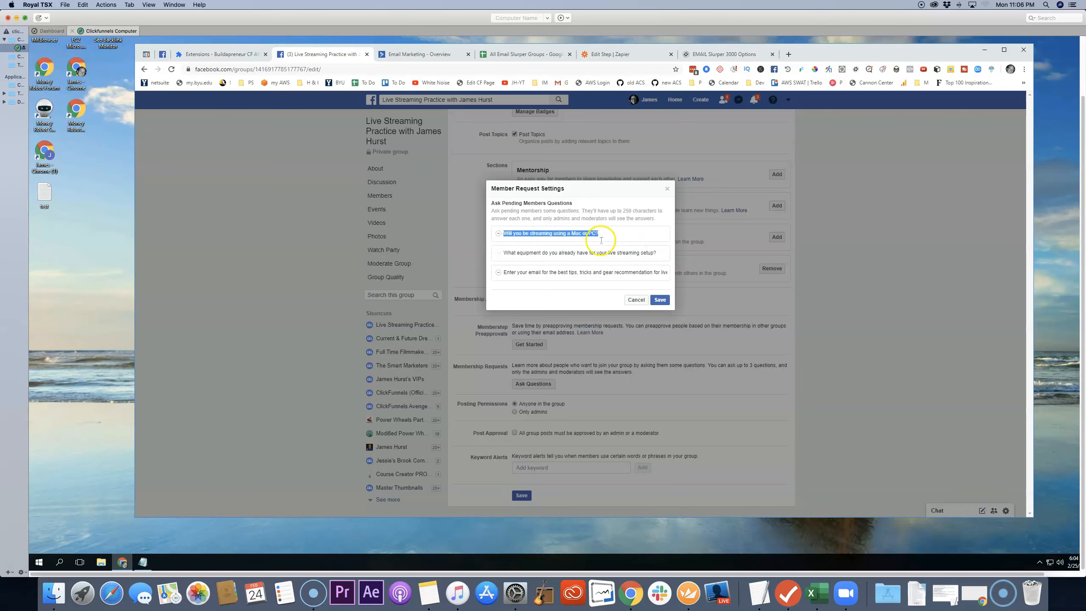
Step: Switch to ActiveCampaign and open the management page for custom contact fields
left_click(429, 58)
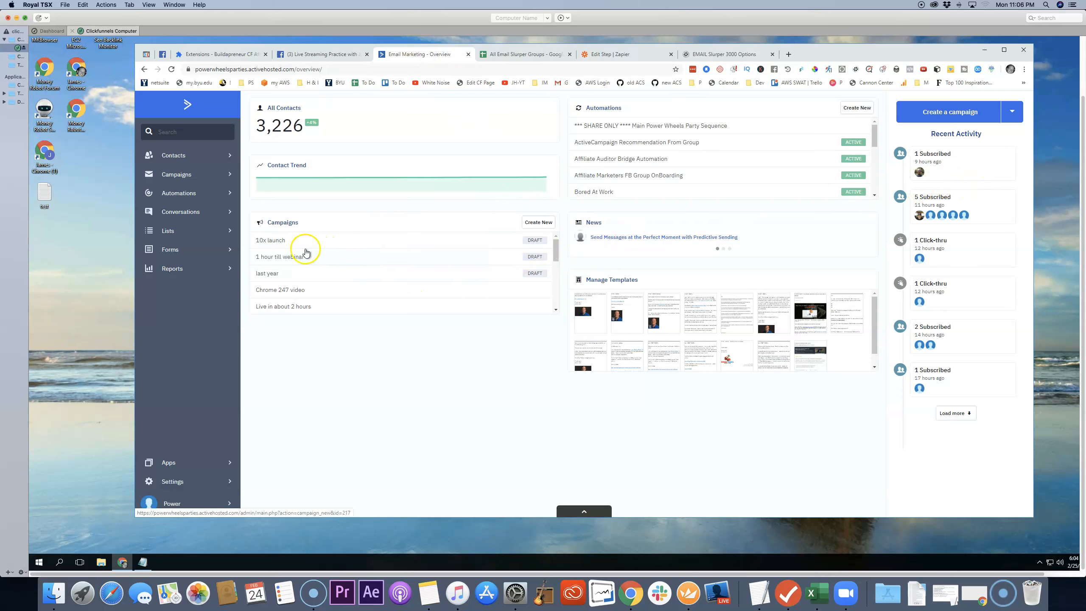
left_click(169, 234)
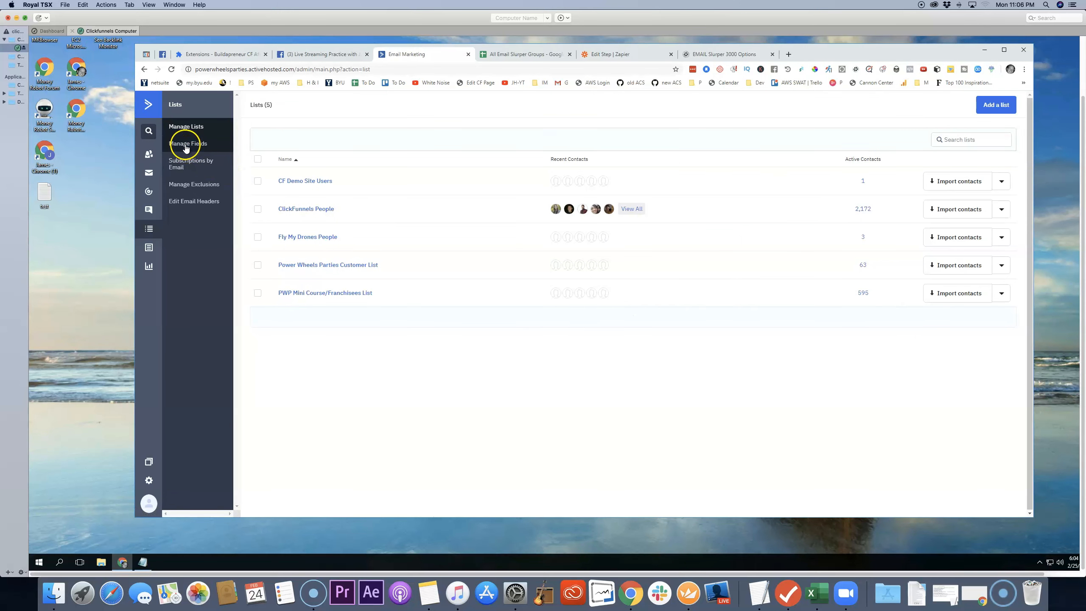
left_click(186, 145)
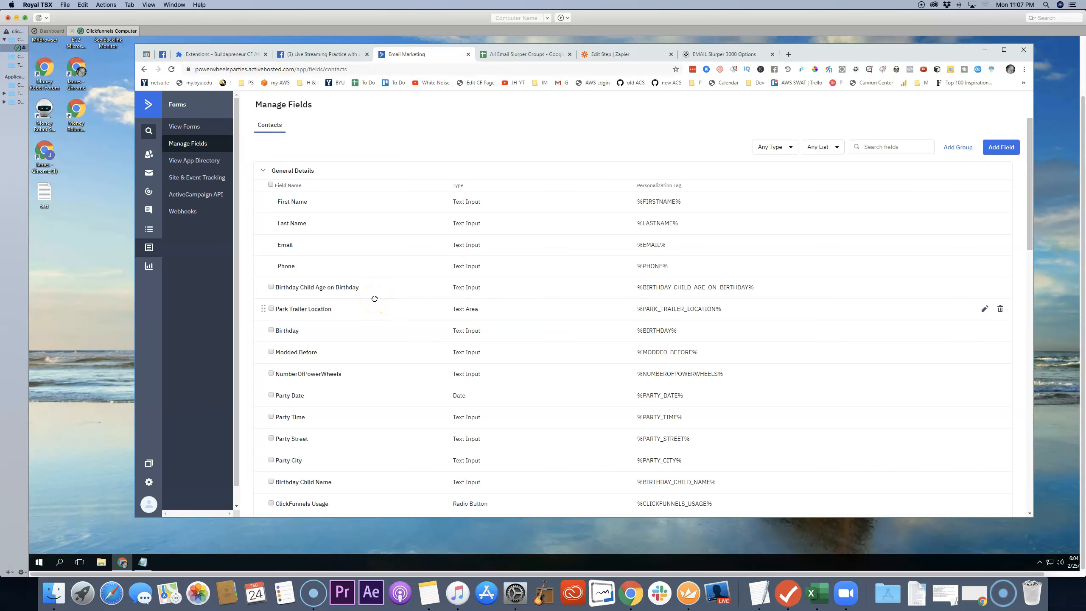
Step: Examine the list of existing contact fields, including their types and personalization tags
scroll(375, 298, "down", 6)
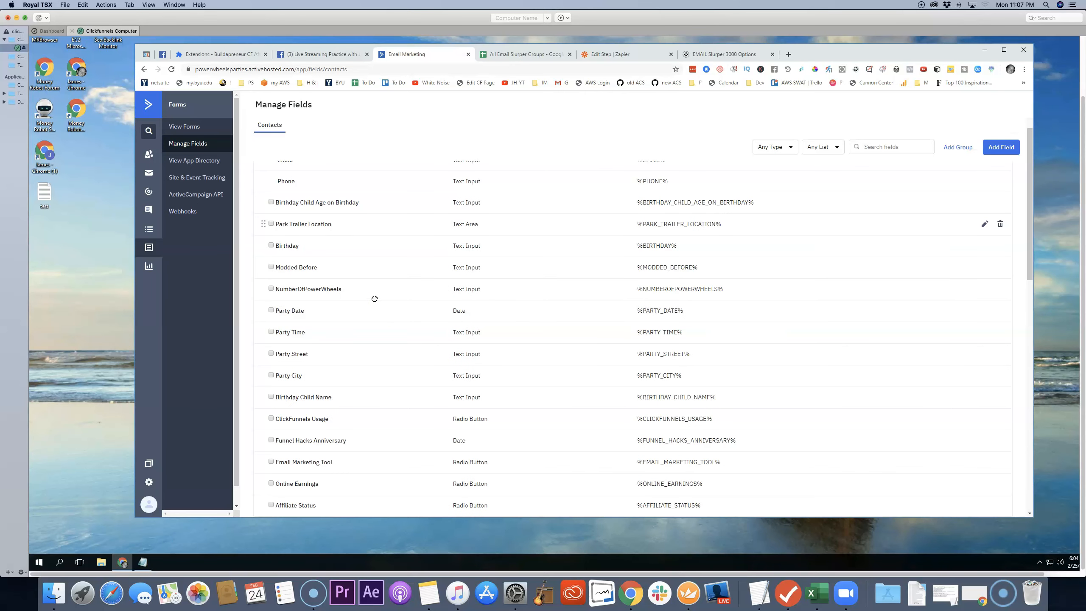
scroll(374, 300, "down", 2)
left_click(336, 369)
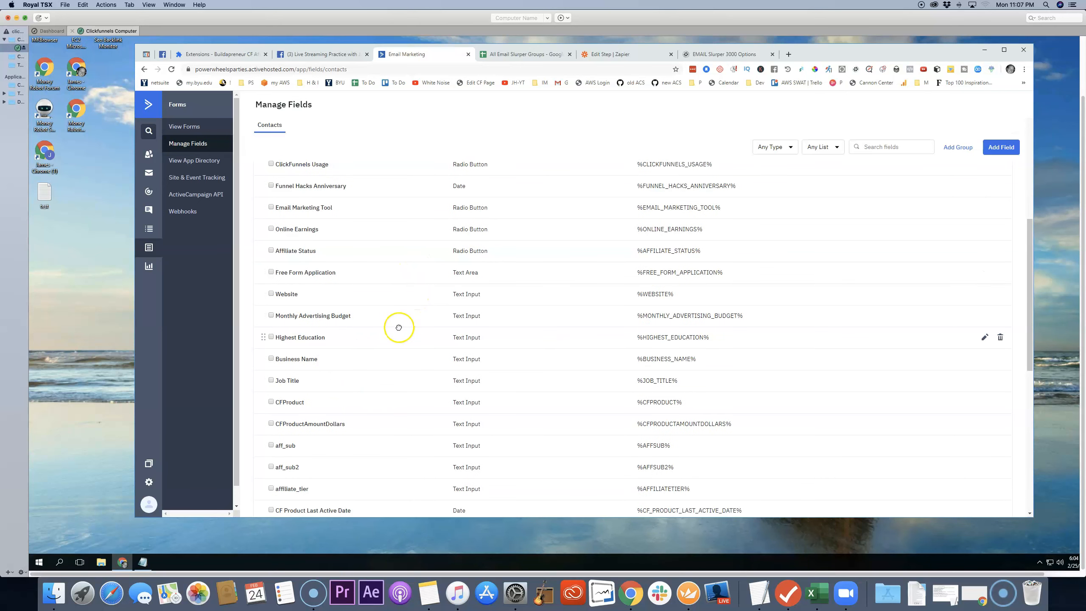
scroll(398, 327, "down", 4)
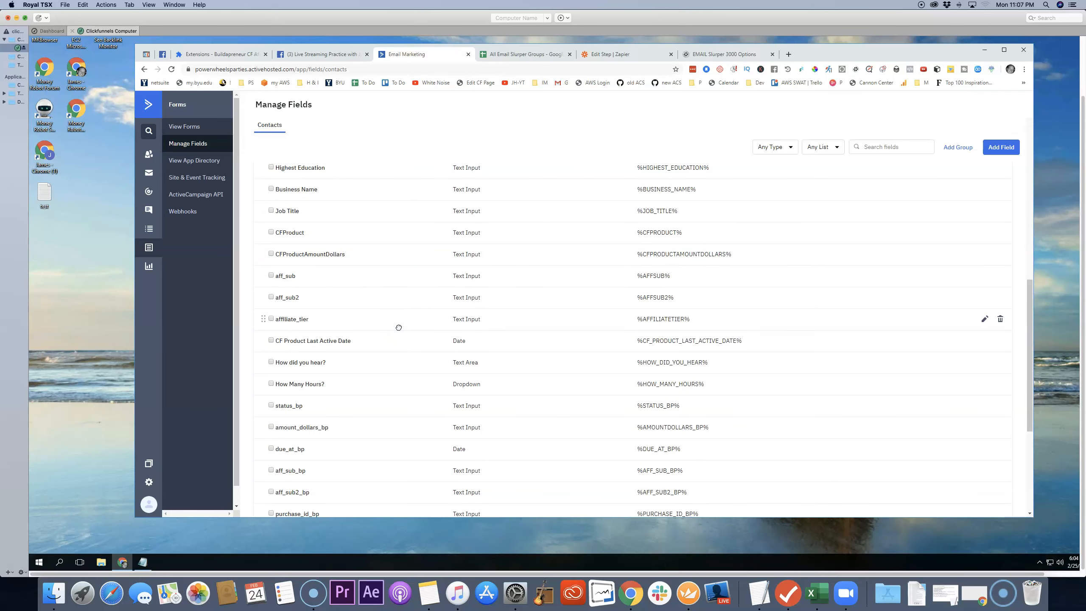
scroll(399, 327, "down", 1)
scroll(398, 327, "up", 5)
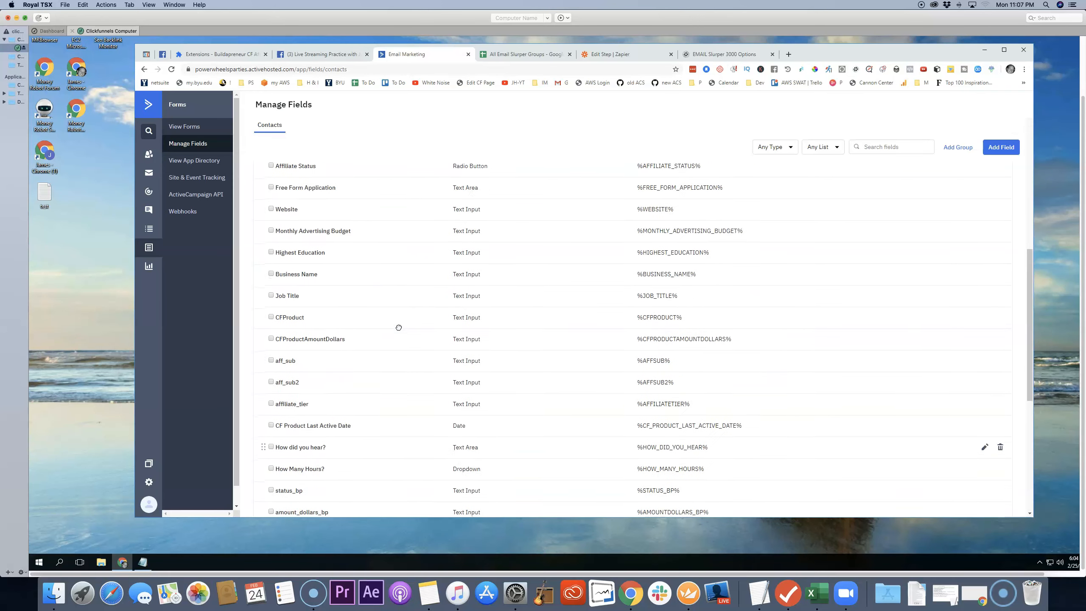
scroll(399, 327, "up", 7)
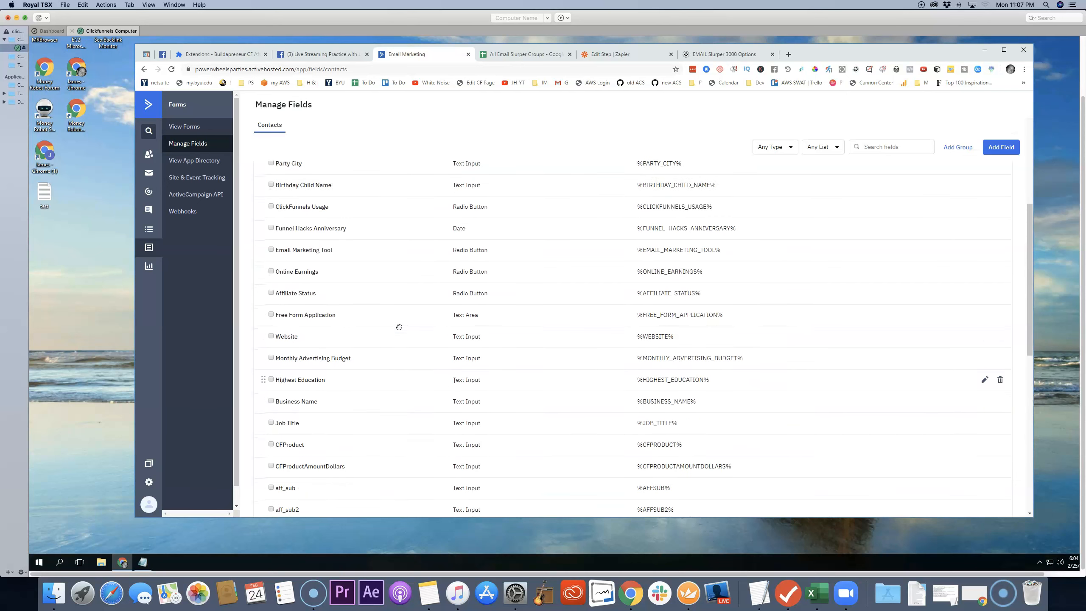
scroll(399, 327, "up", 1)
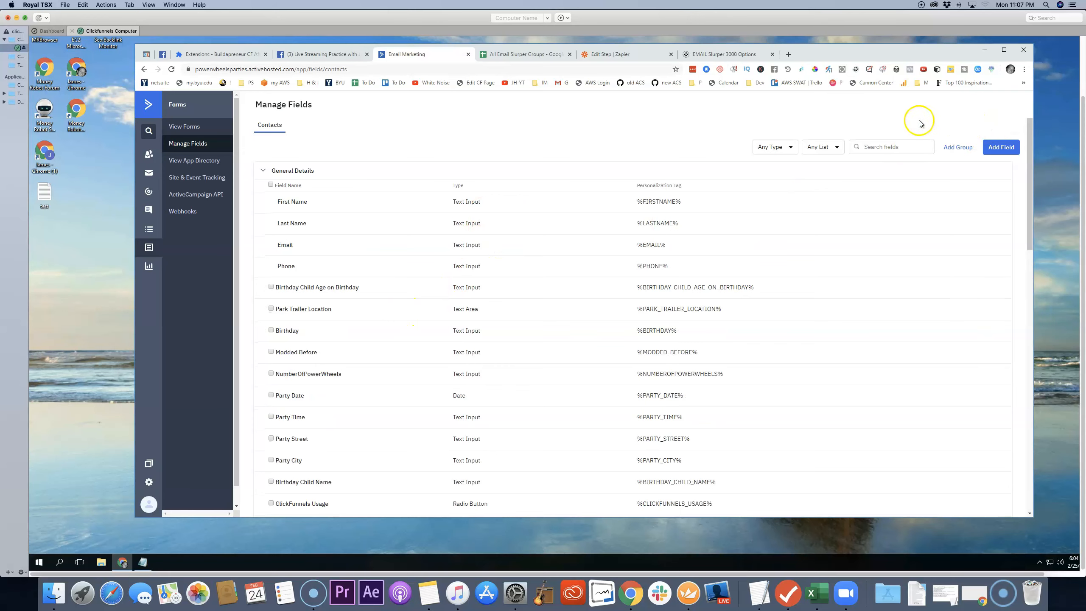
Step: Start a new contact field and name it "Mac or PC"
left_click(1002, 148)
left_click(577, 267)
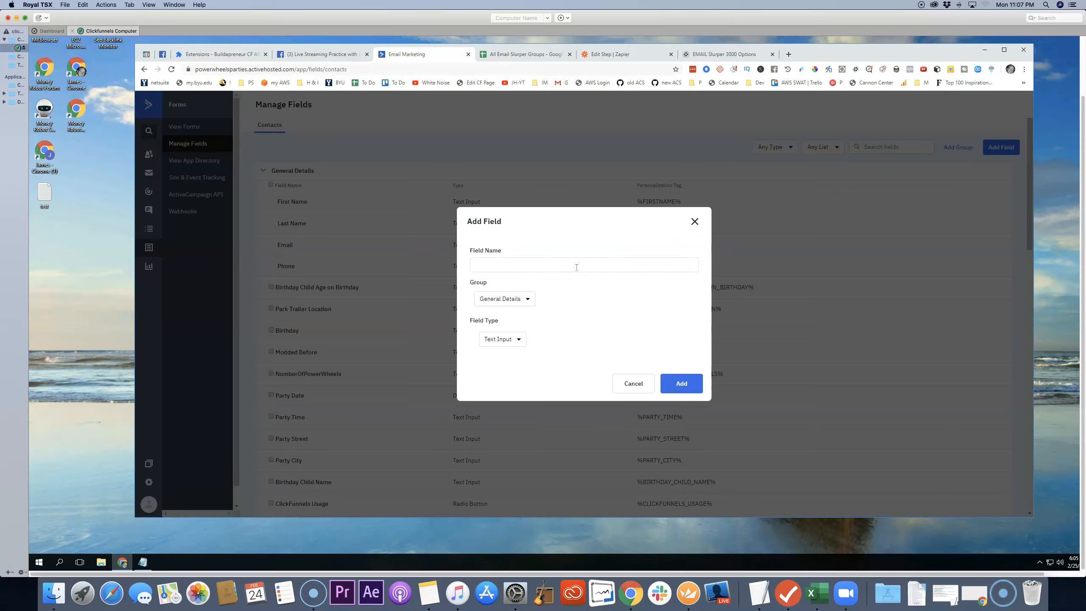
type("Mac or PC")
Step: Keep the new field in the General Details group with the Text Input type, and create it
left_click(517, 299)
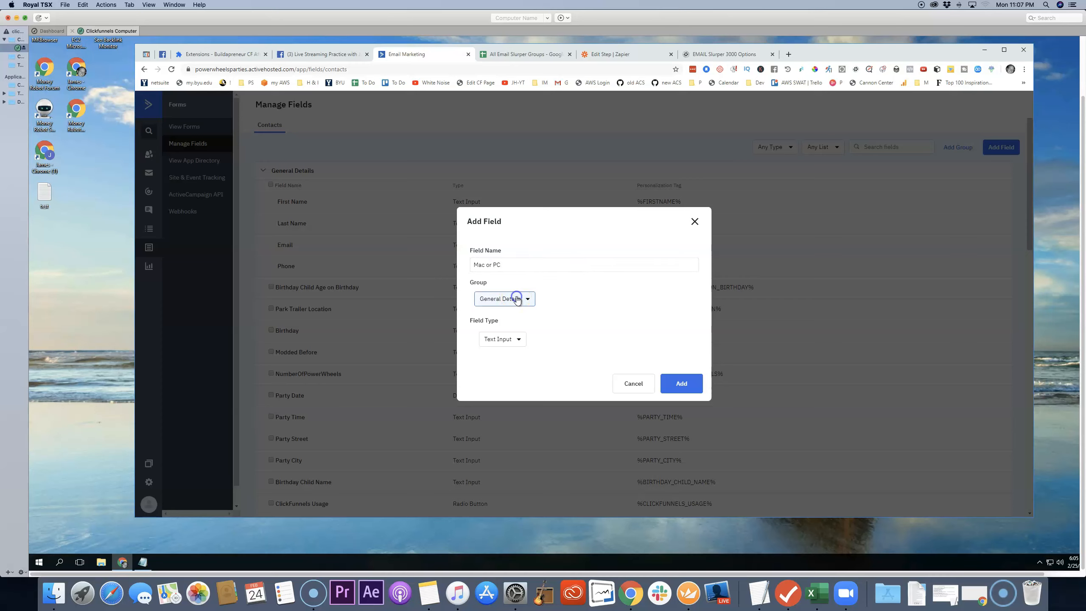
left_click(556, 295)
left_click(531, 319)
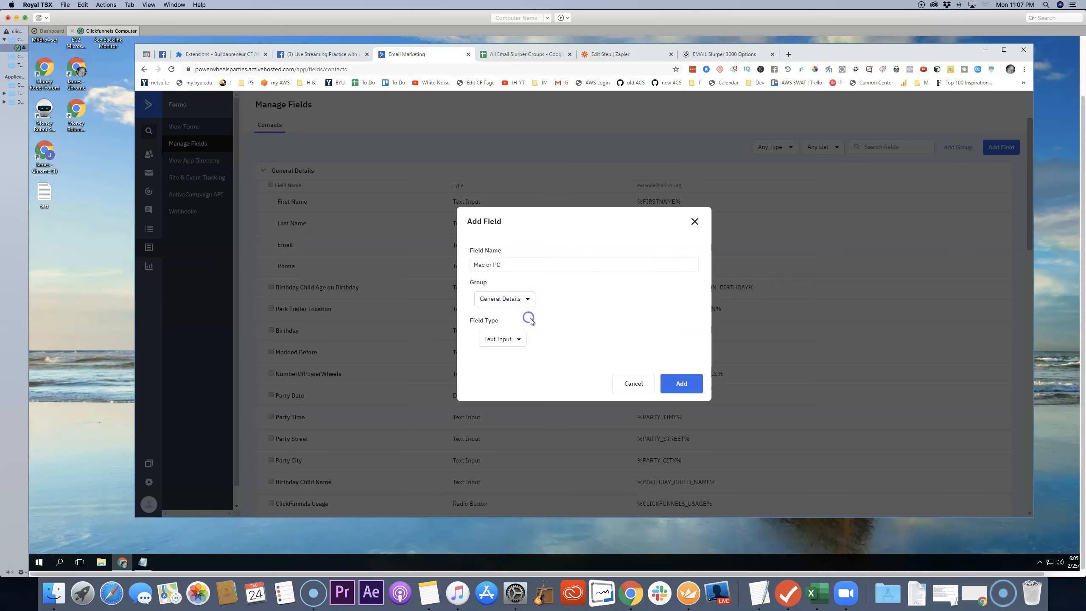
left_click(519, 341)
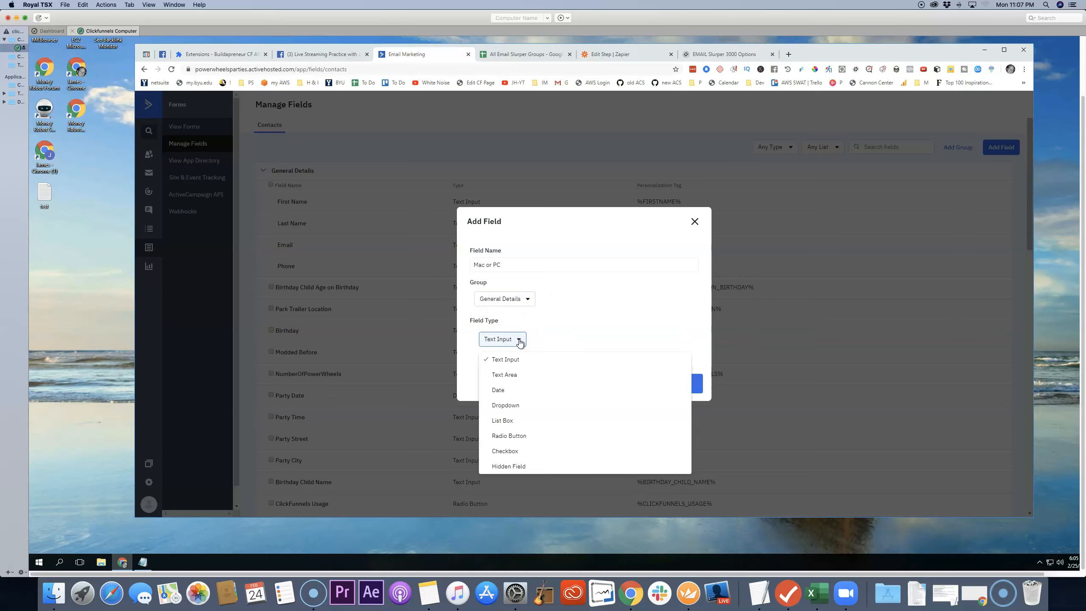
left_click(523, 301)
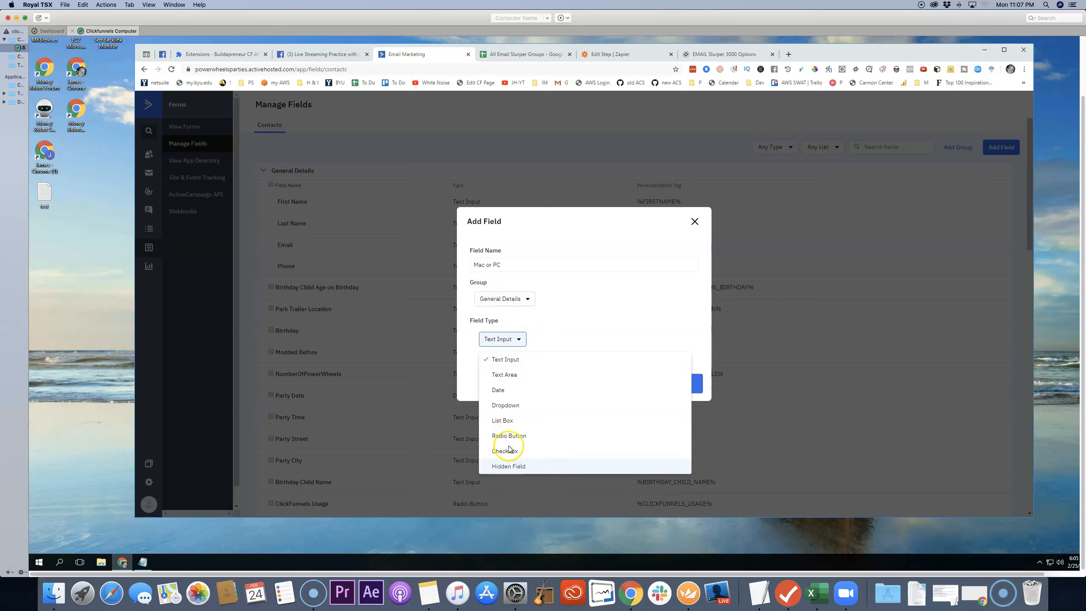
left_click(513, 361)
left_click(685, 384)
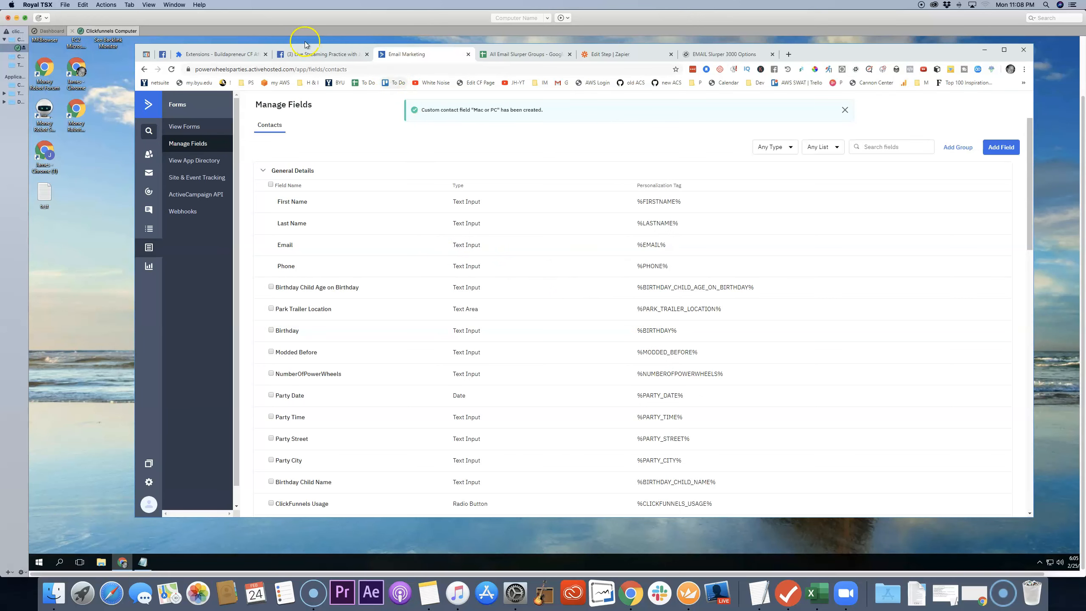
Step: Check the Facebook group's second membership question, and start a new ActiveCampaign contact field named "Live Streaming Equipment"
left_click(320, 55)
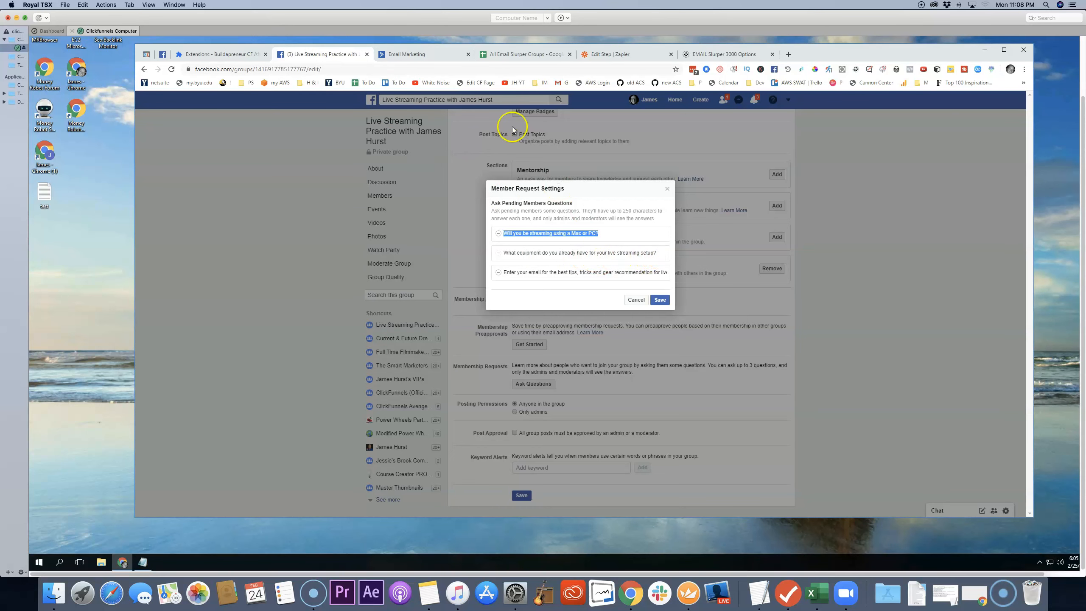
left_click(443, 60)
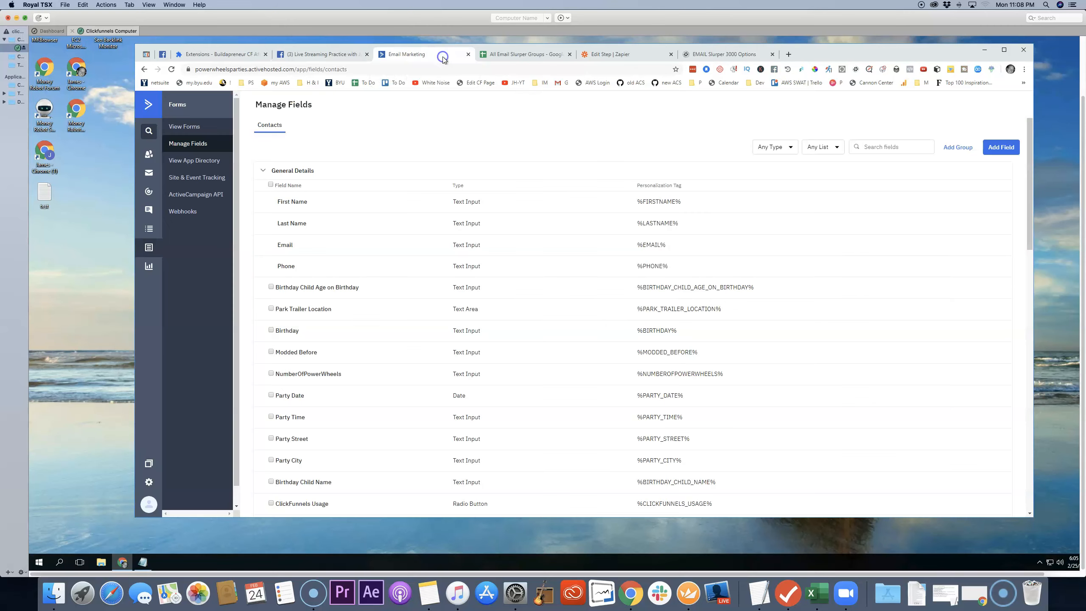
left_click(999, 151)
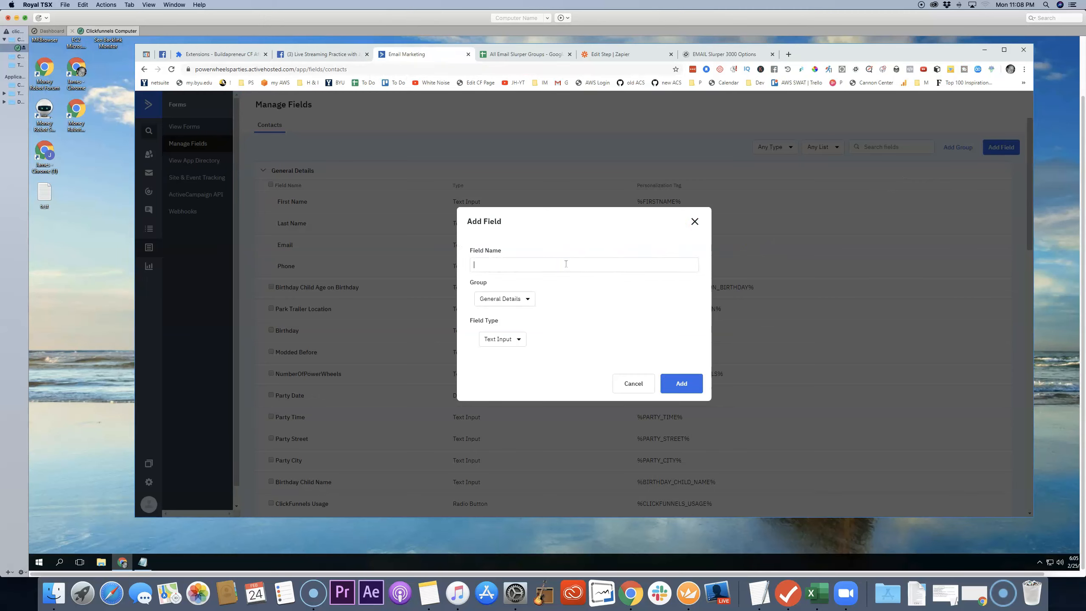
type("Live Streaming Equipment")
Step: Recheck the group's questions on Facebook, and create the field in ActiveCampaign with the General Details group and Text Input type
left_click(333, 60)
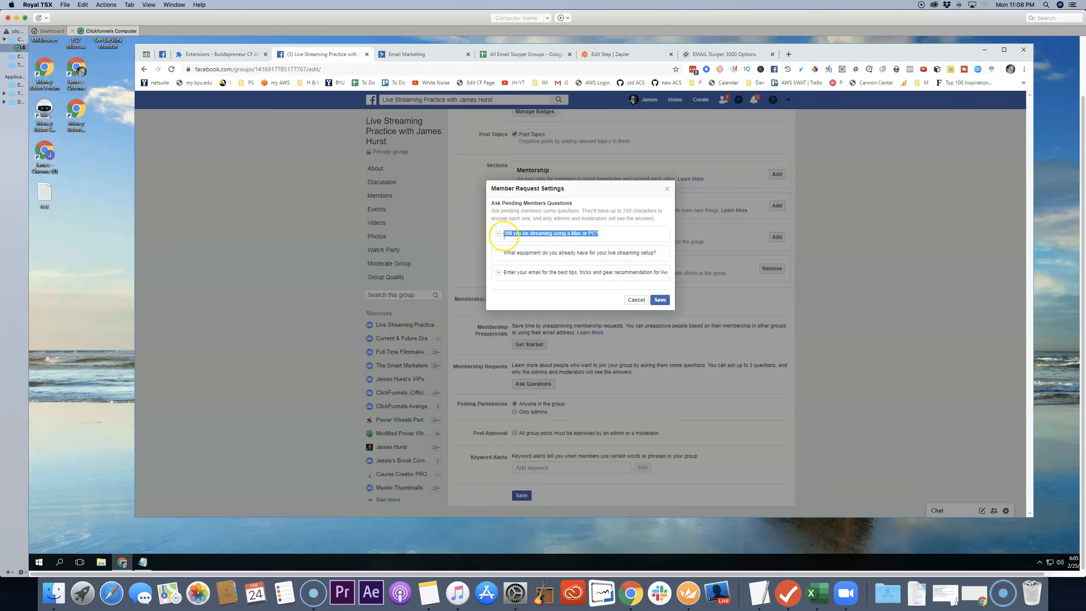
left_click(439, 54)
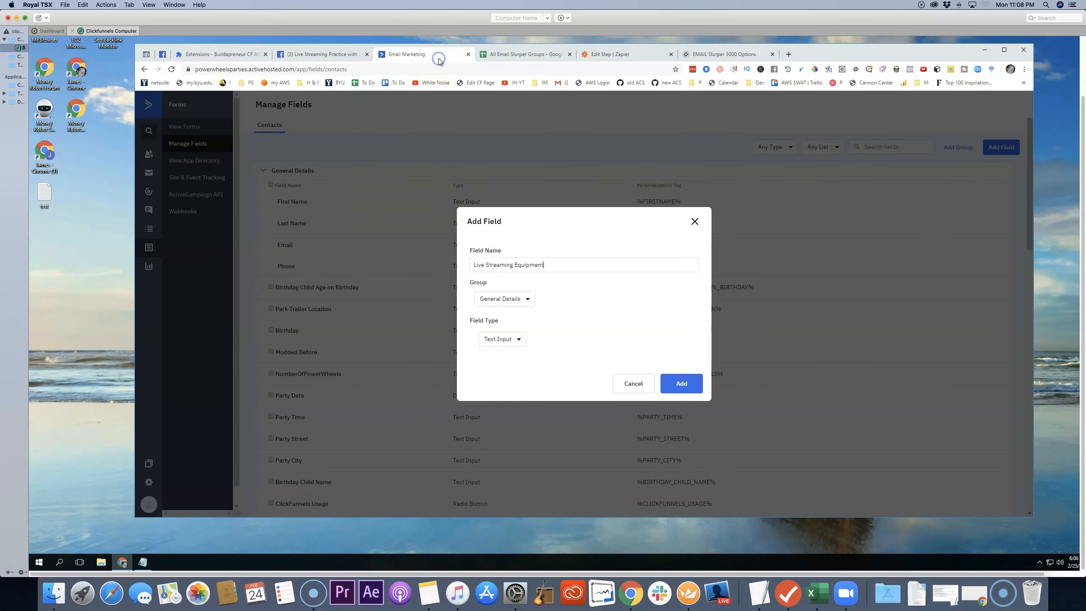
left_click(518, 341)
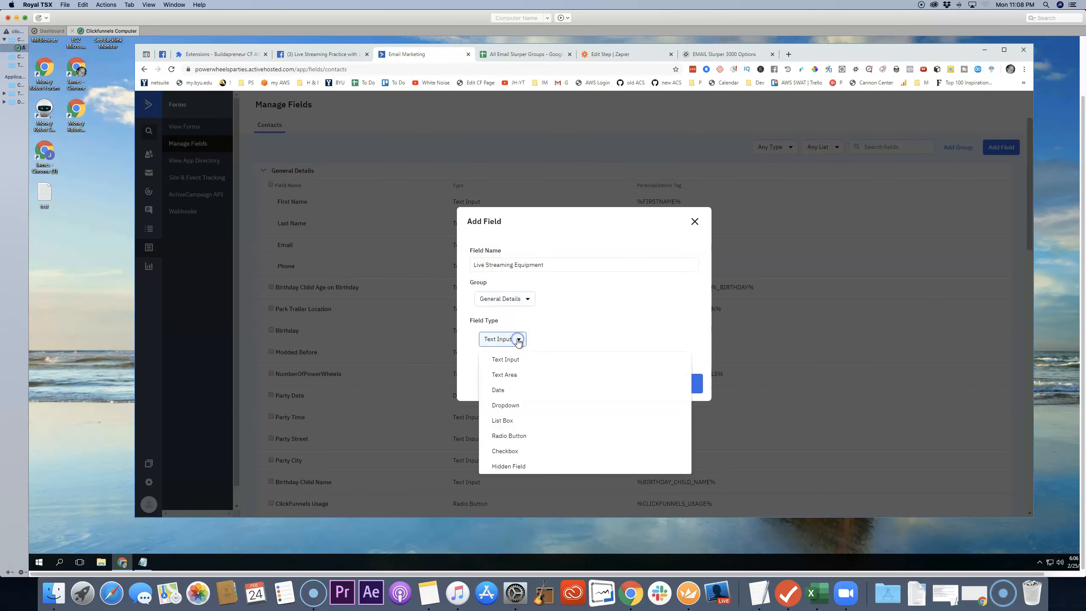
left_click(569, 328)
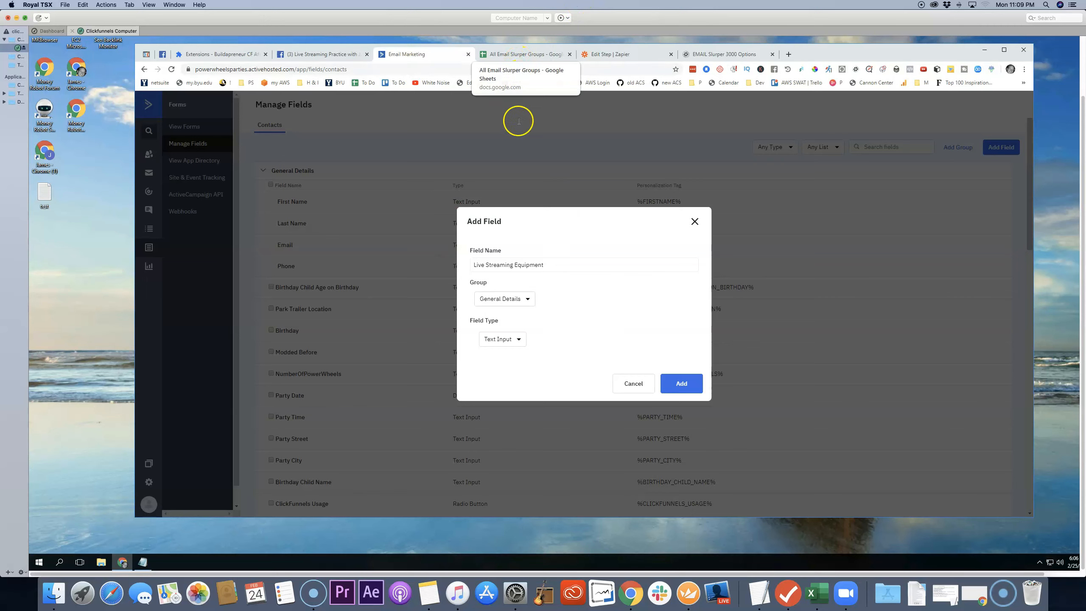
left_click(684, 385)
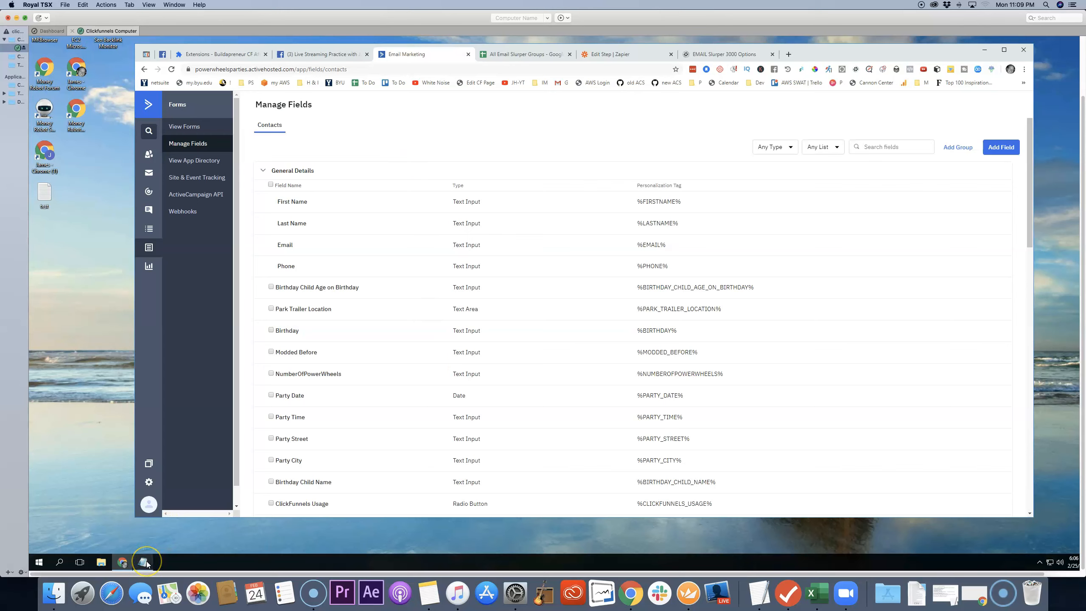
Step: View the All Email Slurper Groups spreadsheet, and close the Facebook group's member request questions without saving
mouse_move(147, 564)
left_click(512, 56)
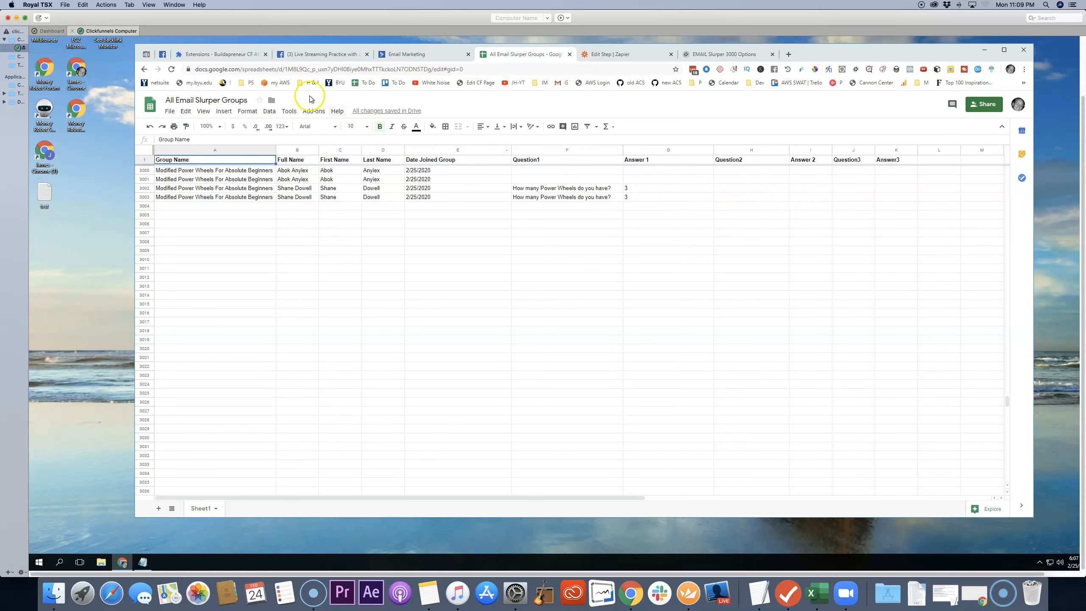
left_click(343, 56)
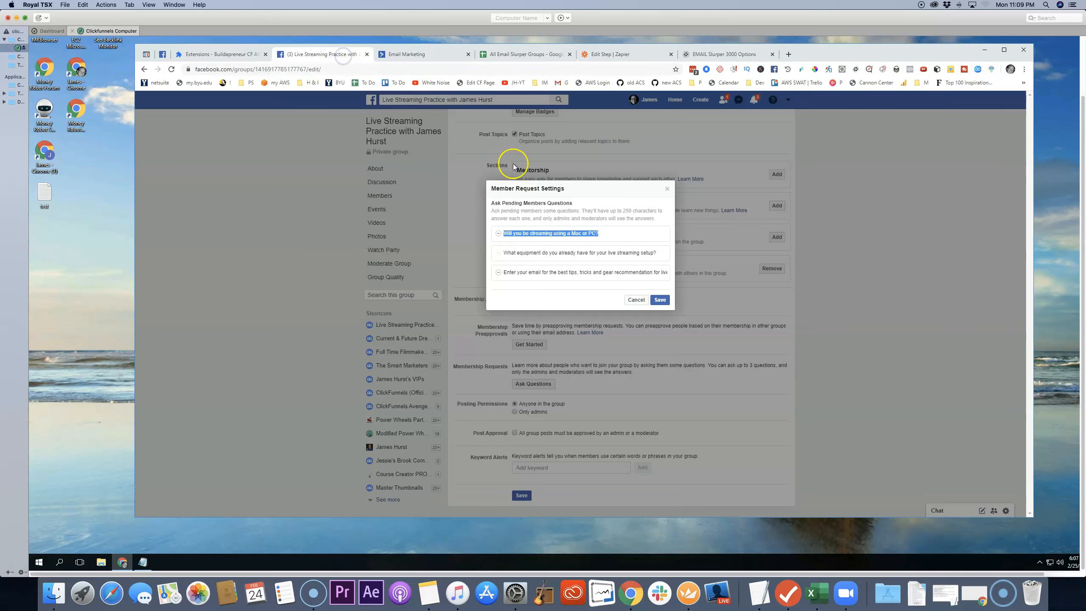
left_click(640, 300)
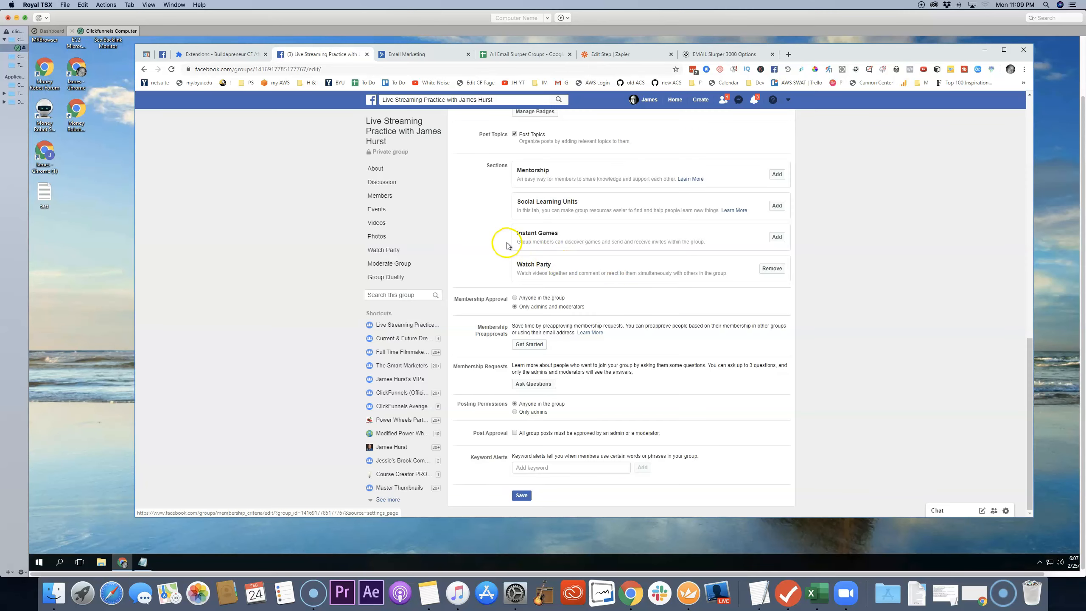
Step: Copy the group's full name from Facebook into the Group Name cell of the first empty row in the All Email Slurper Groups spreadsheet
left_click(499, 100)
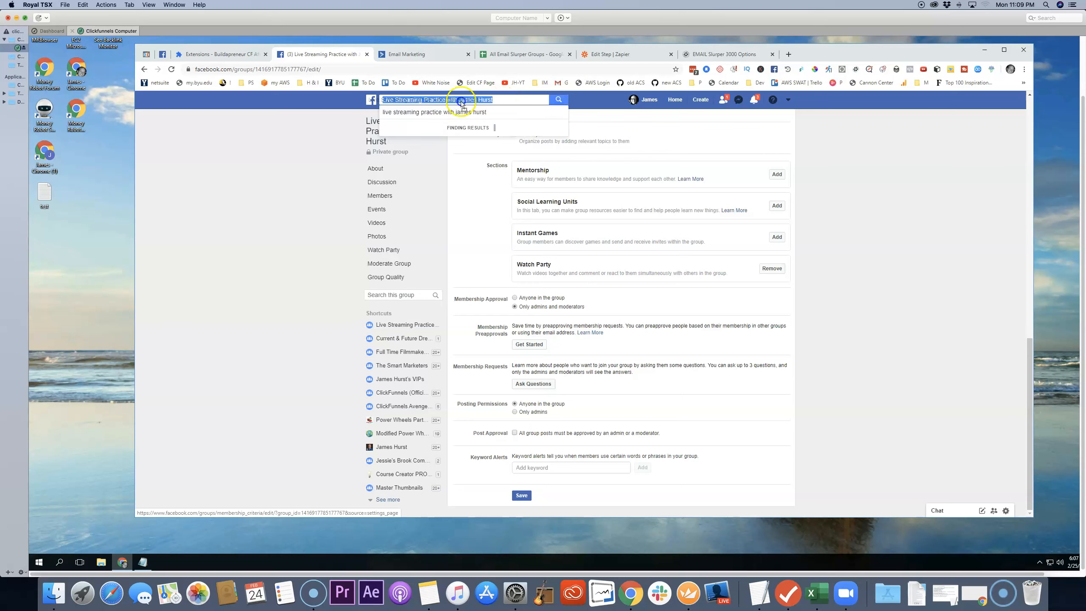
left_click_drag(494, 100, 383, 101)
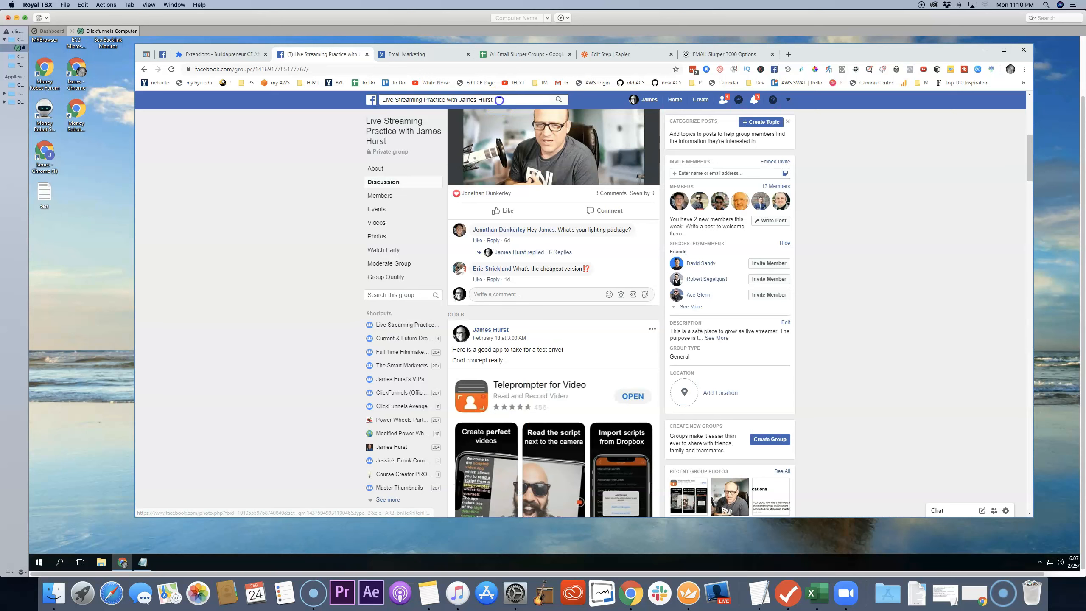
mouse_move(500, 99)
left_mouse_down()
mouse_move(395, 100)
mouse_move(494, 100)
left_mouse_up()
right_click(473, 101)
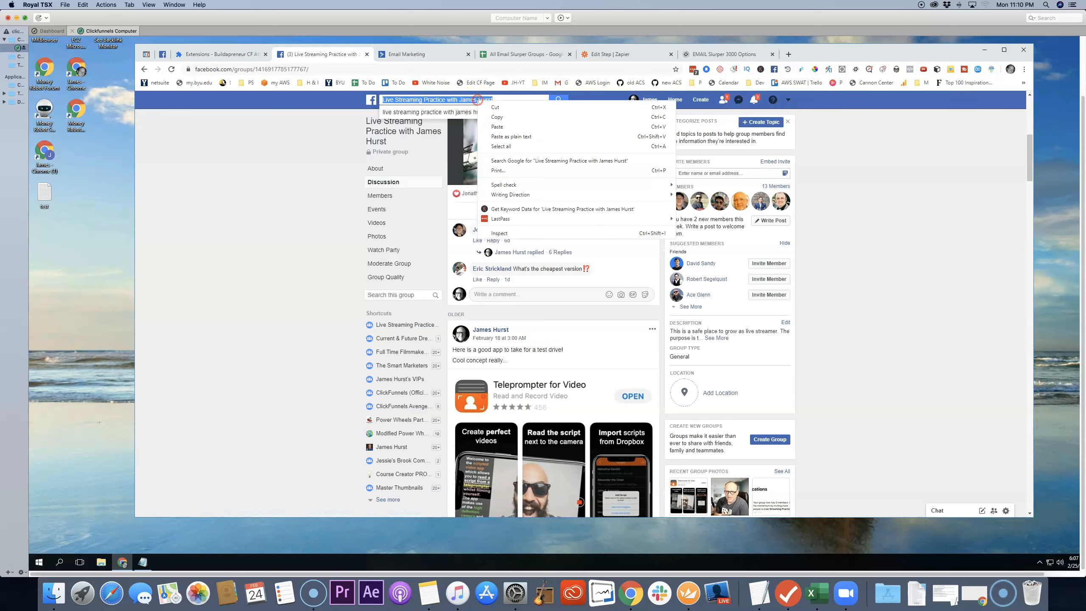
left_click(495, 118)
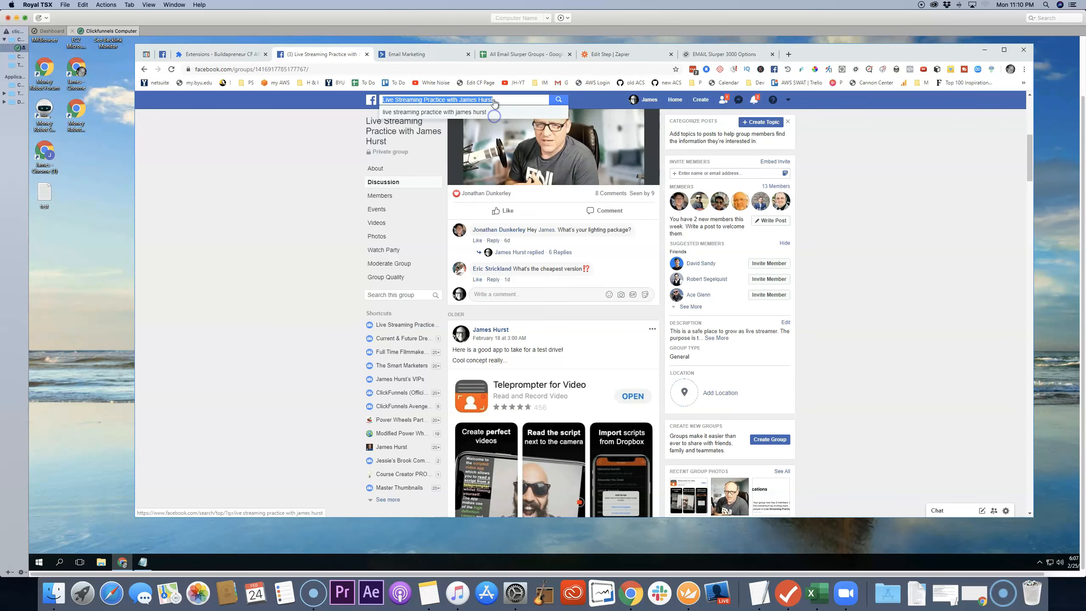
left_click(518, 55)
left_click(239, 207)
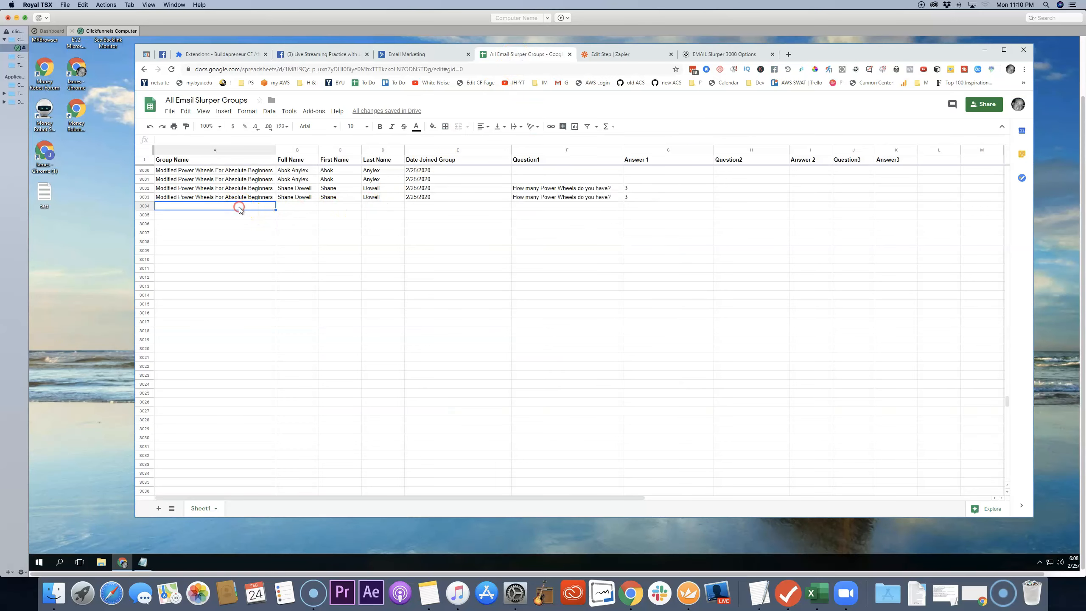
right_click(239, 207)
left_click(259, 241)
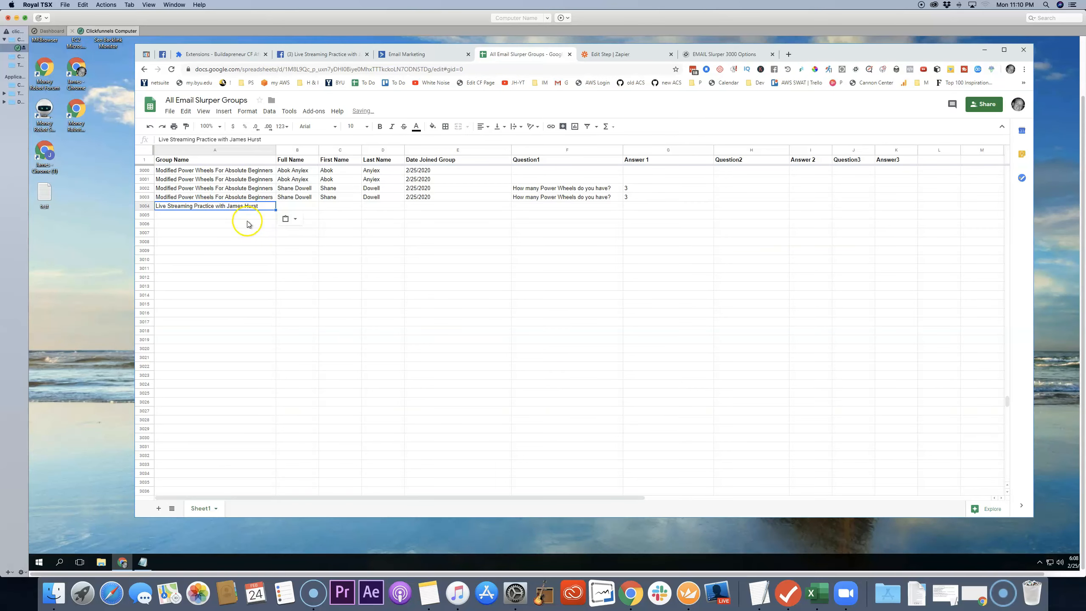
Step: Fill in the sample member's full name, first name and last name in the new row
left_click(310, 209)
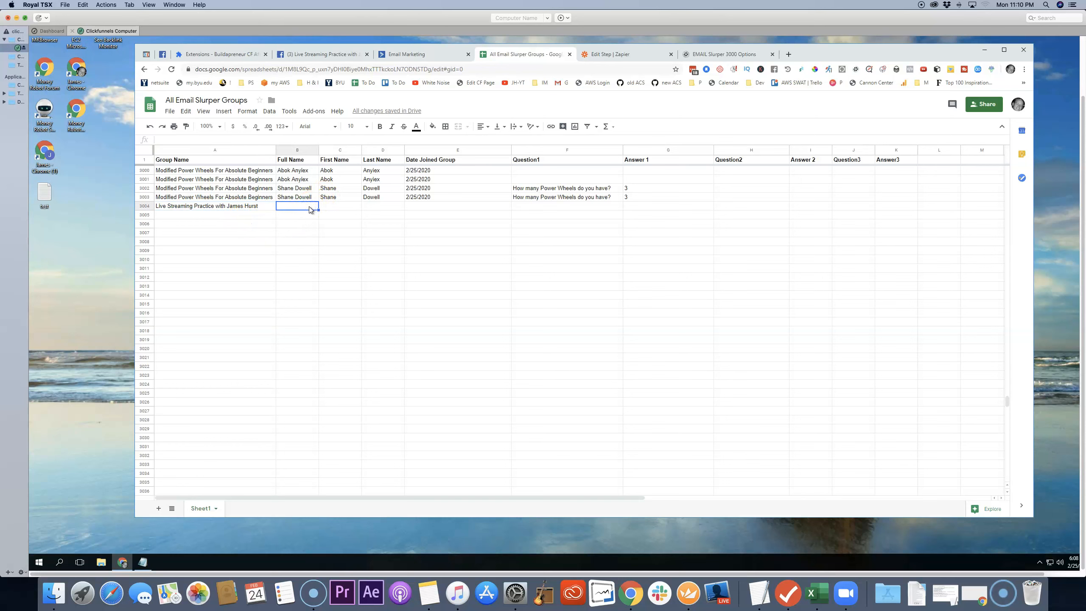
type("John")
key("Tab")
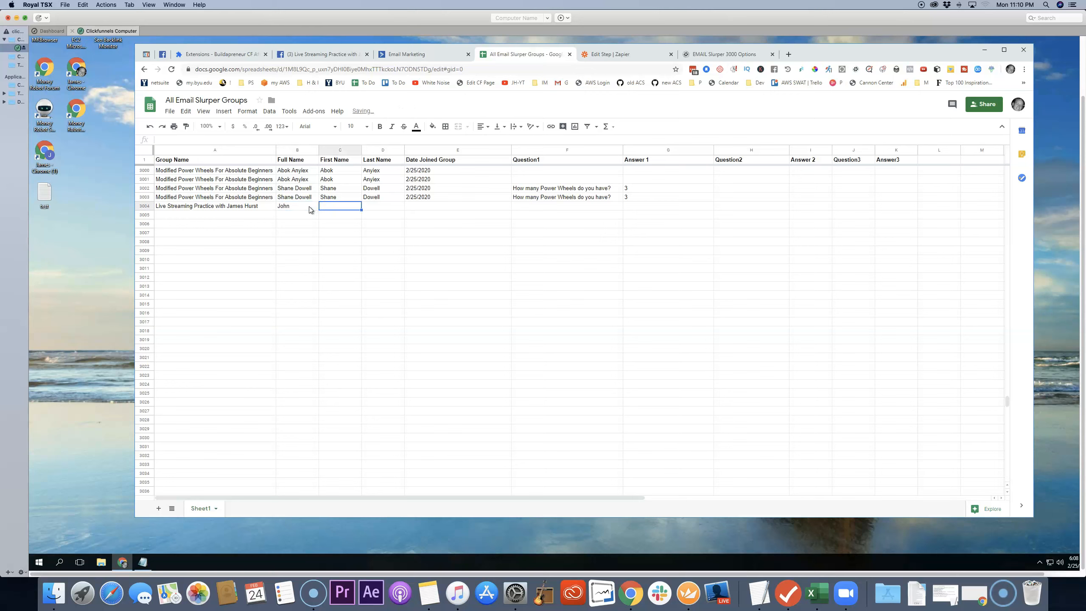
left_click(309, 206)
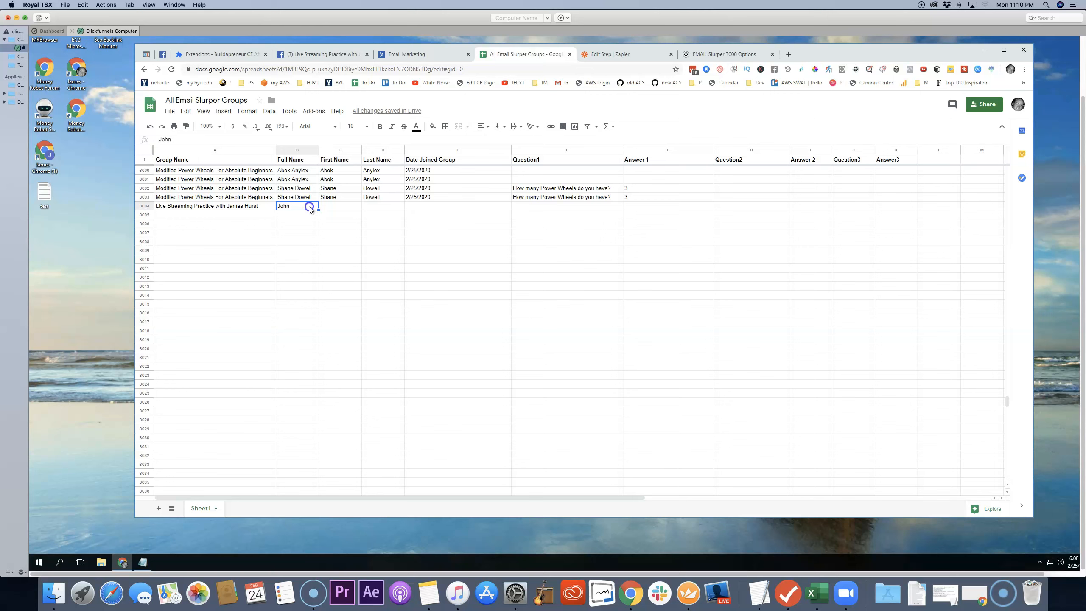
type("Doe")
key("Tab")
type("Joh")
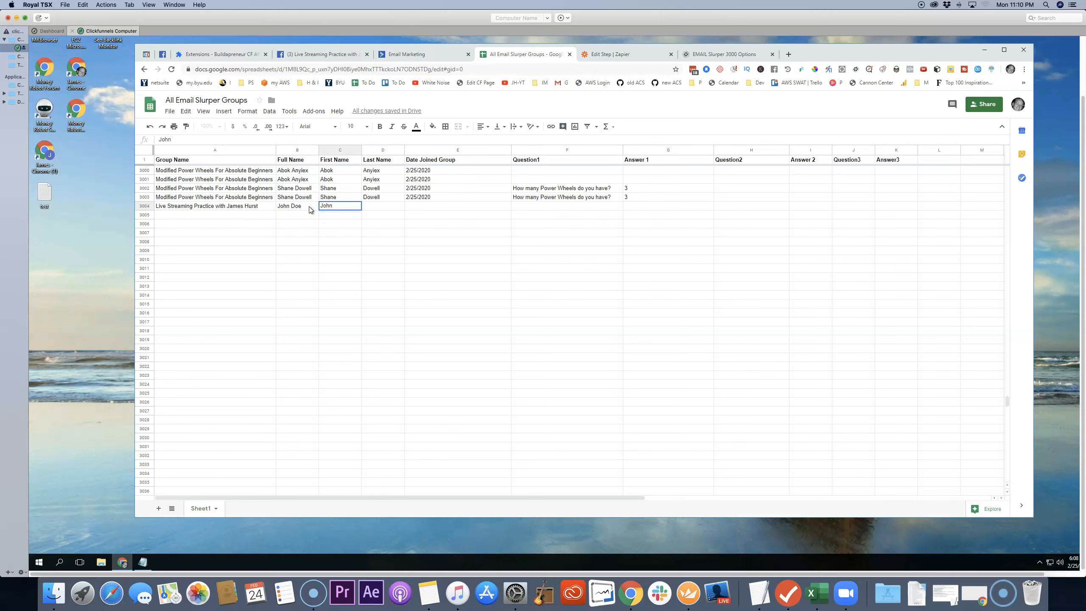
key("Tab")
type("D")
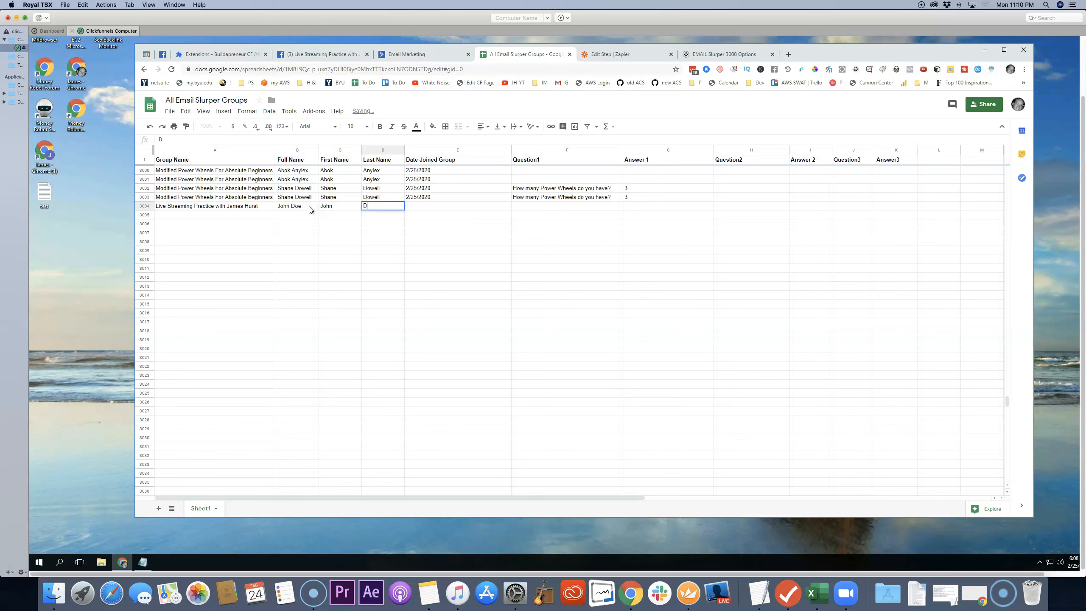
key("Tab")
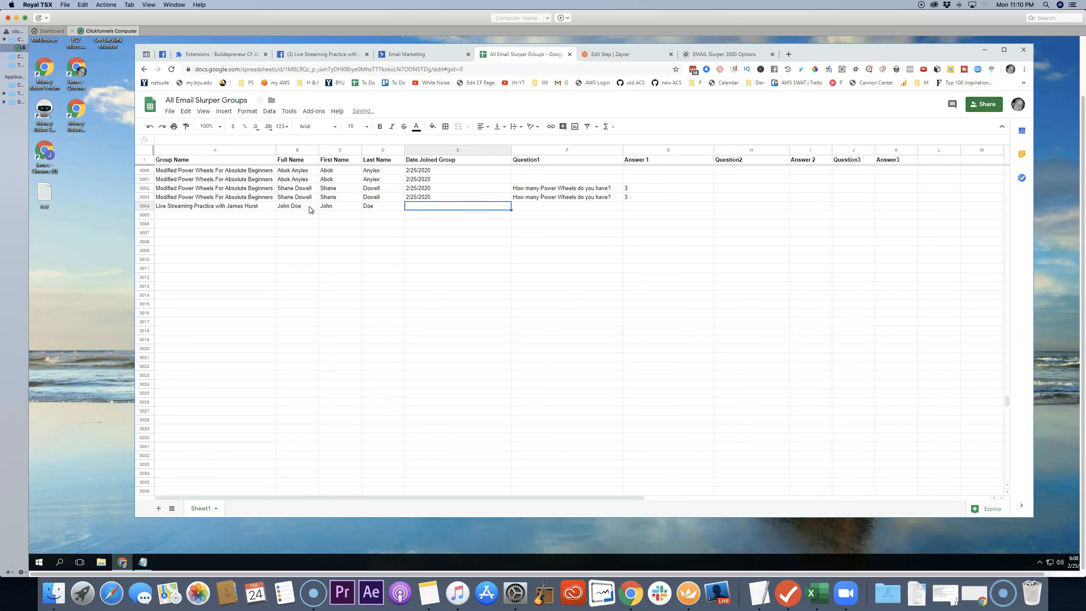
Step: Set the new row's Date Joined Group to 2/27/2020
type("2/27/")
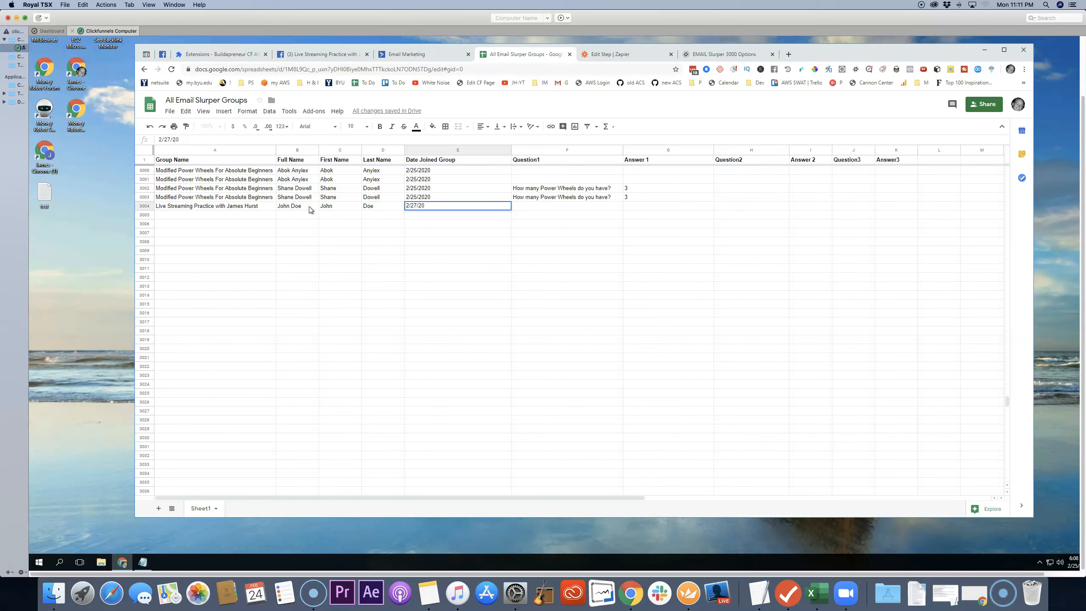
type("20")
key("Tab")
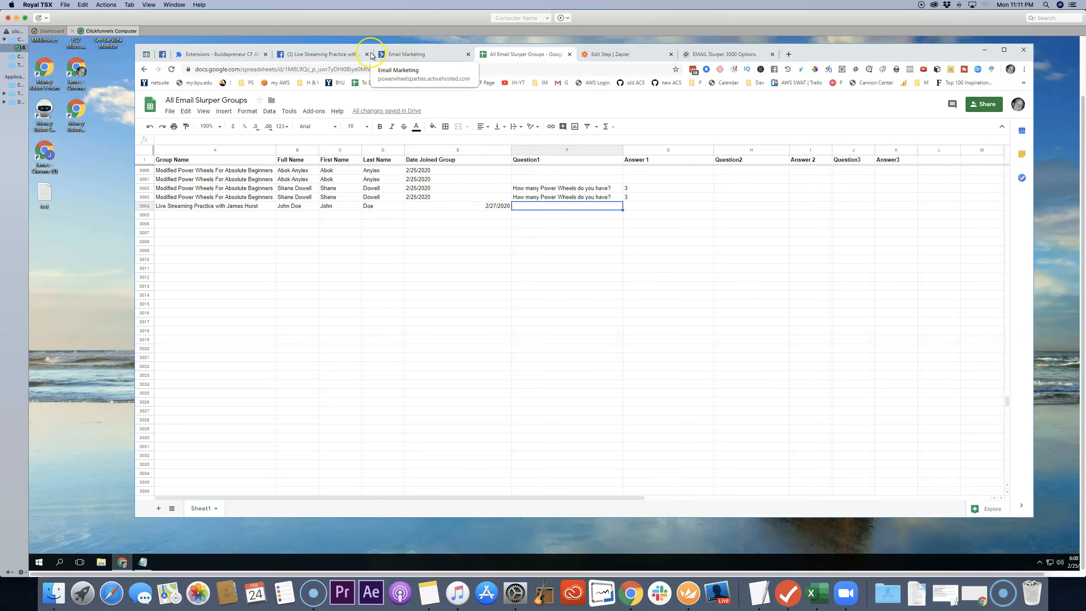
Step: Switch to the Facebook group and open its membership request questions from the group settings
left_click(347, 54)
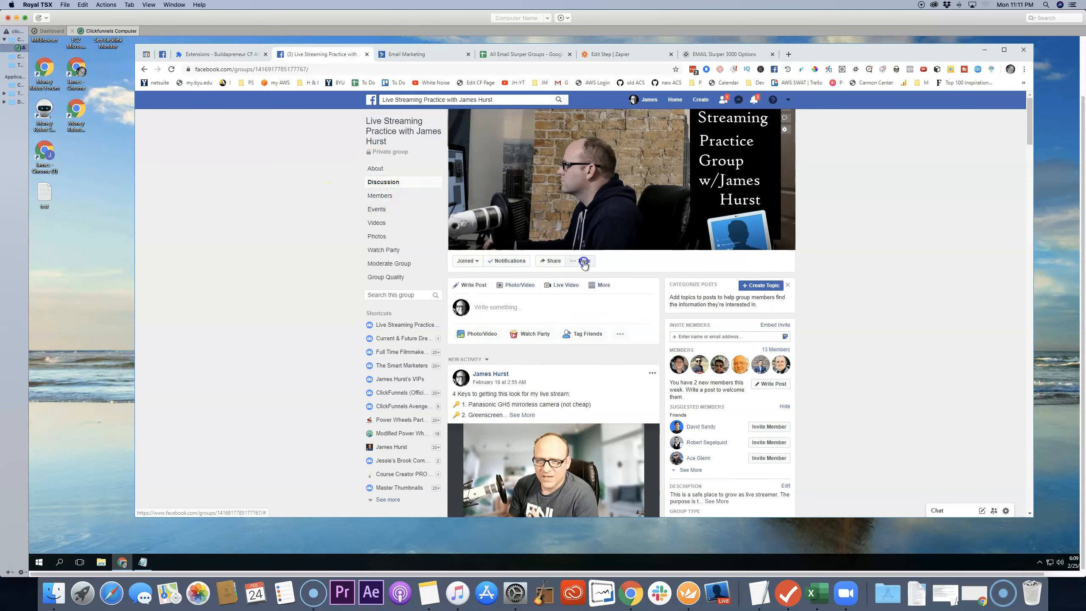
left_click(582, 261)
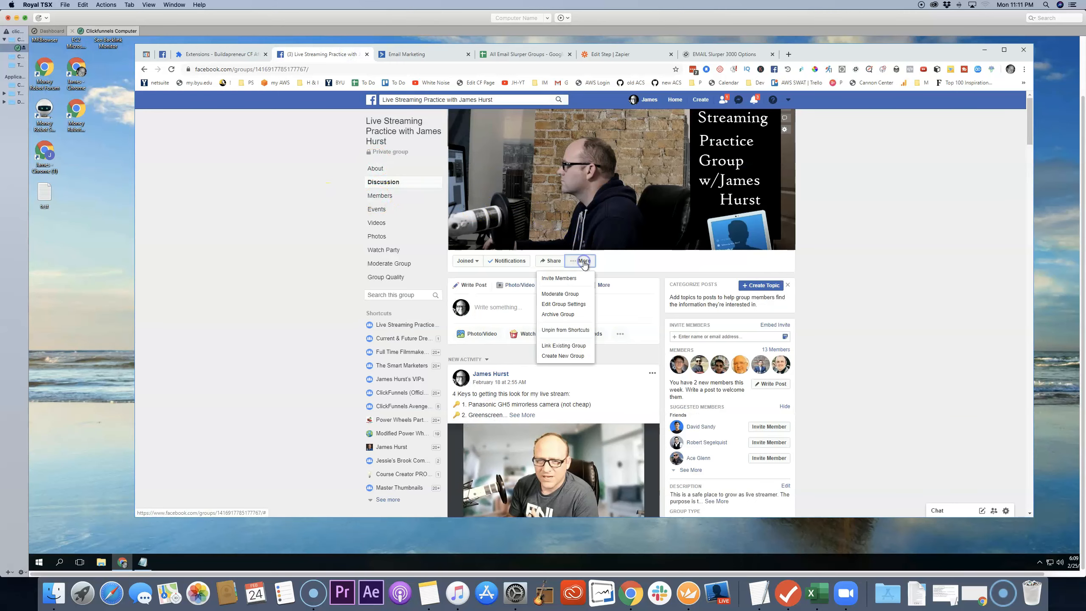
left_click(563, 304)
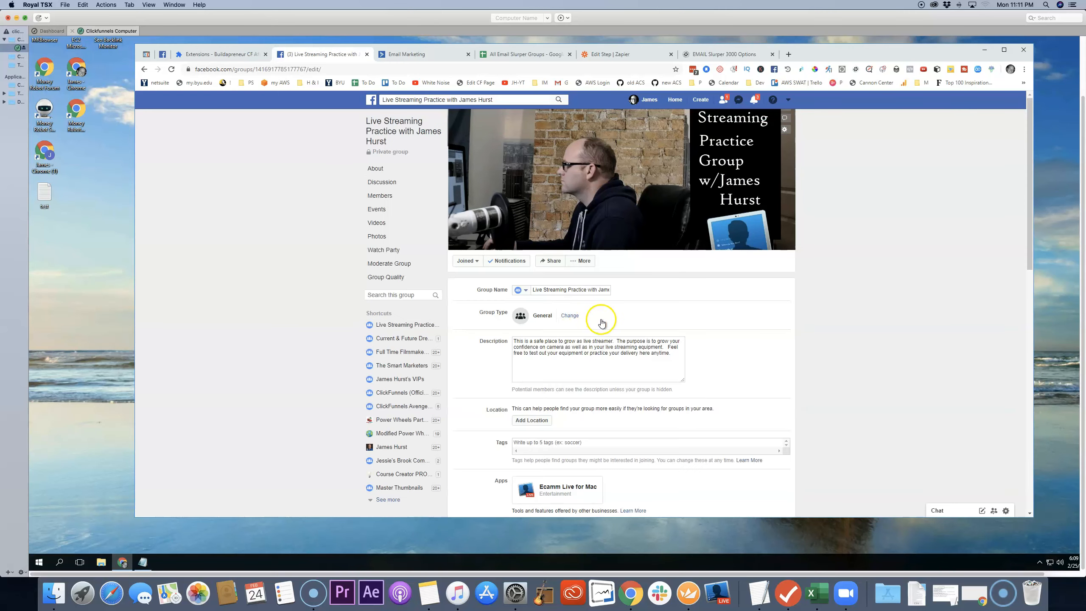
scroll(599, 321, "down", 10)
scroll(577, 342, "down", 5)
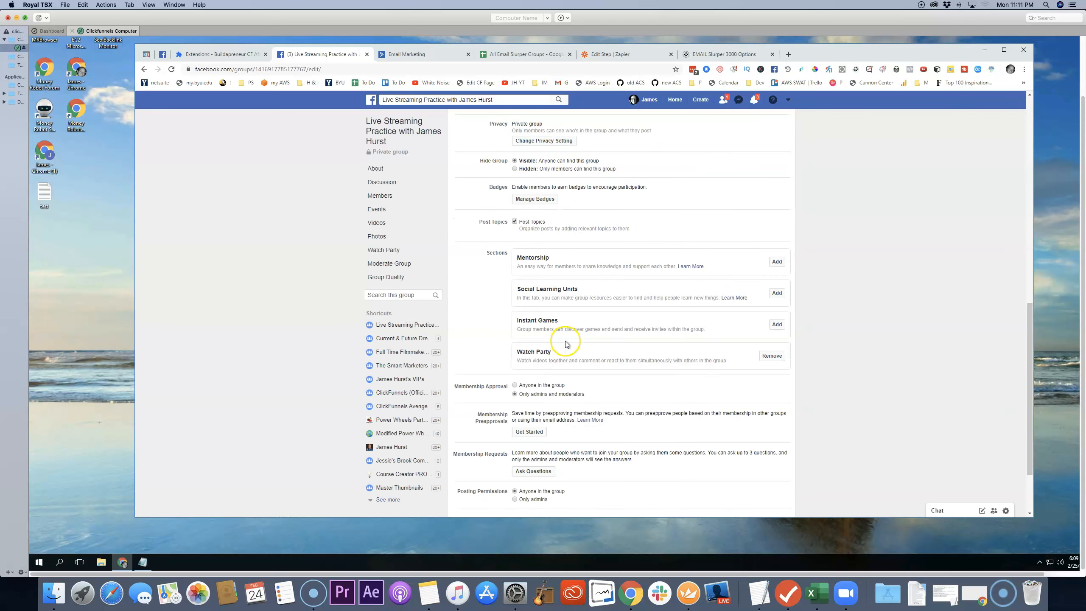
left_click(540, 387)
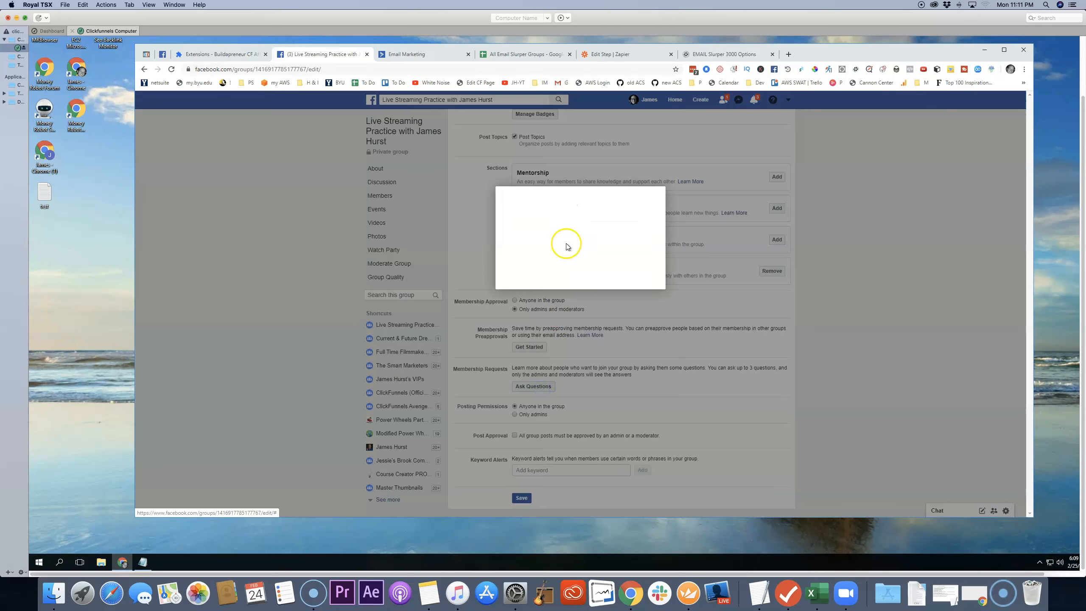
Step: Copy the first membership question from Facebook into the new row's Question1 cell and enter "mac" as Answer 1
left_click_drag(606, 234, 508, 235)
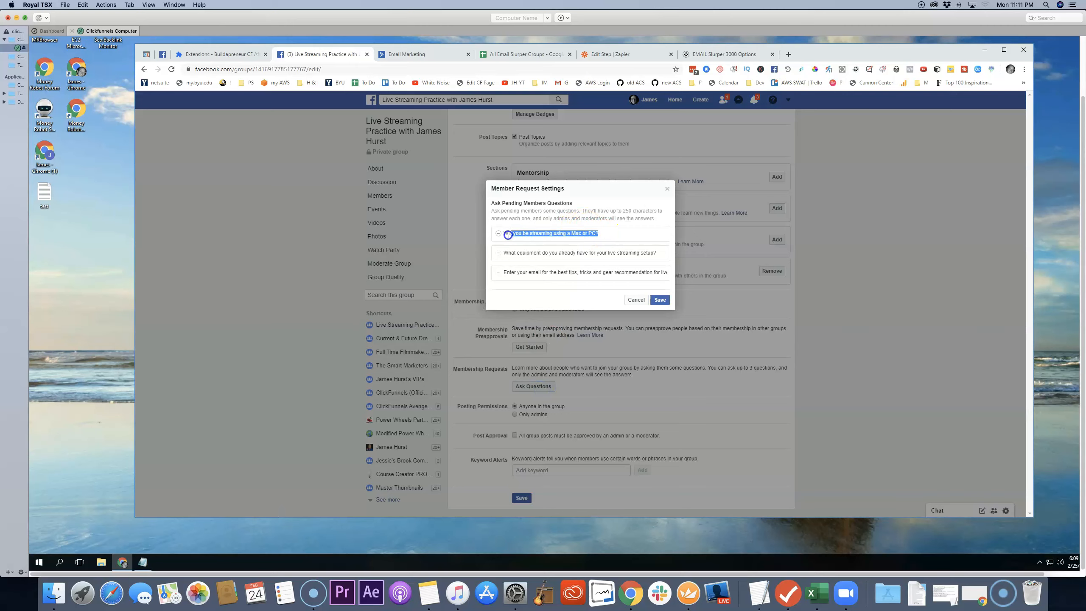
right_click(503, 234)
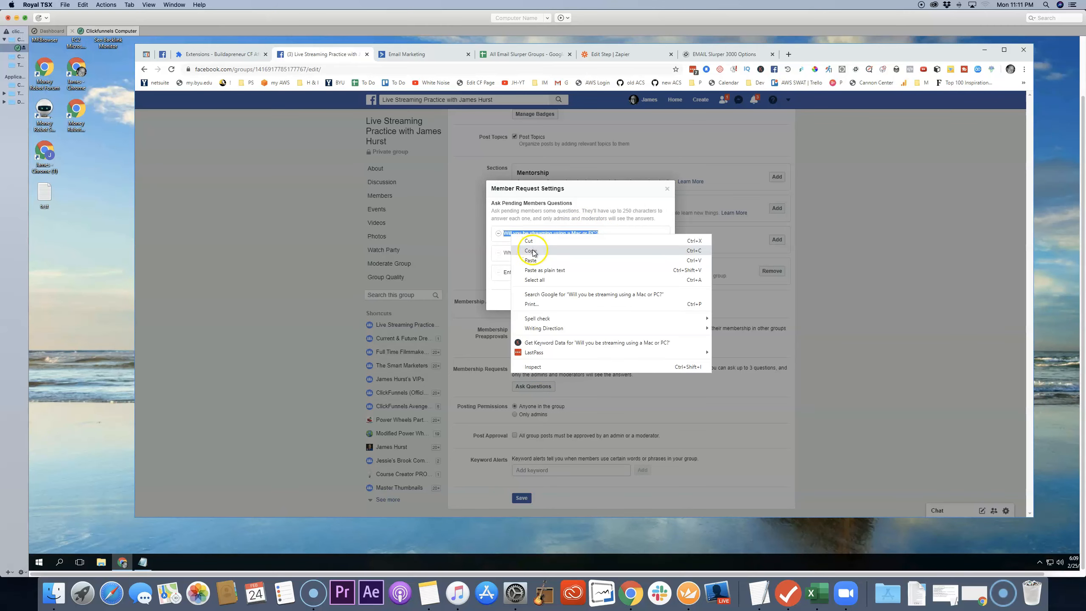
left_click(533, 250)
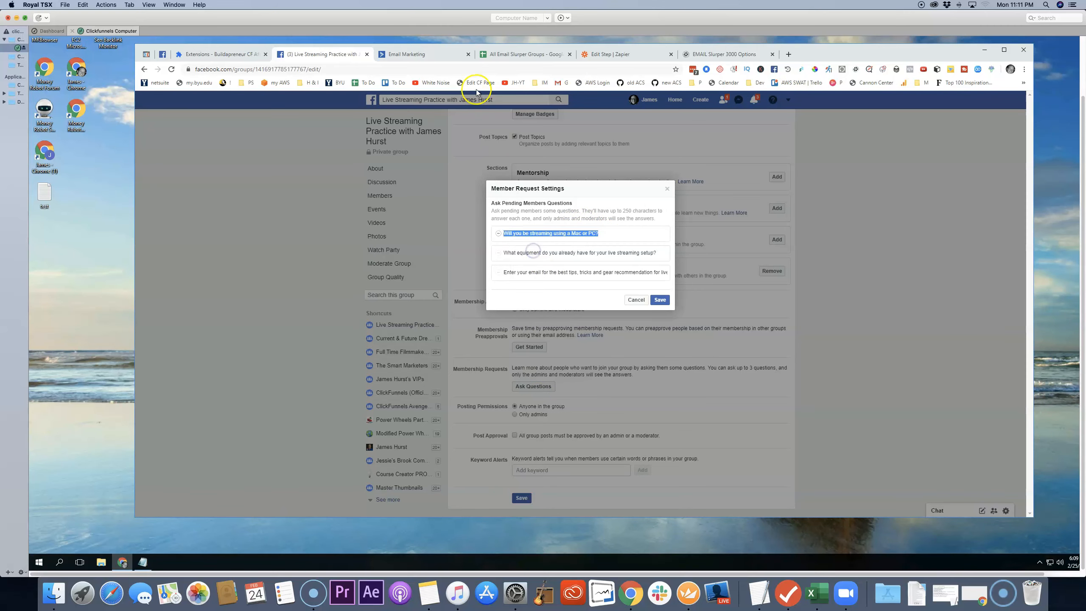
left_click(515, 56)
left_click(539, 206)
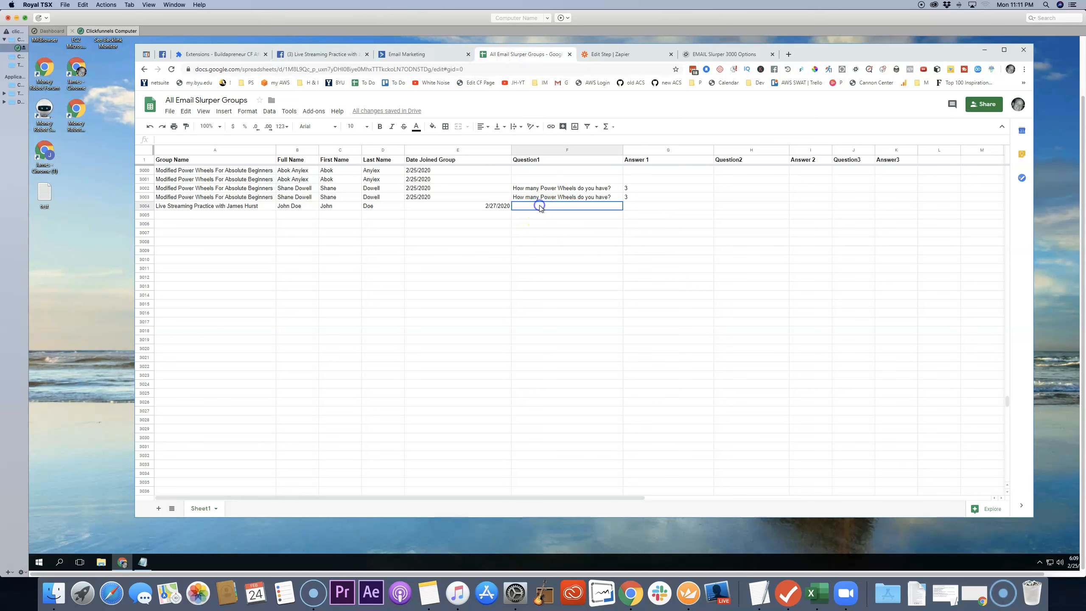
right_click(539, 206)
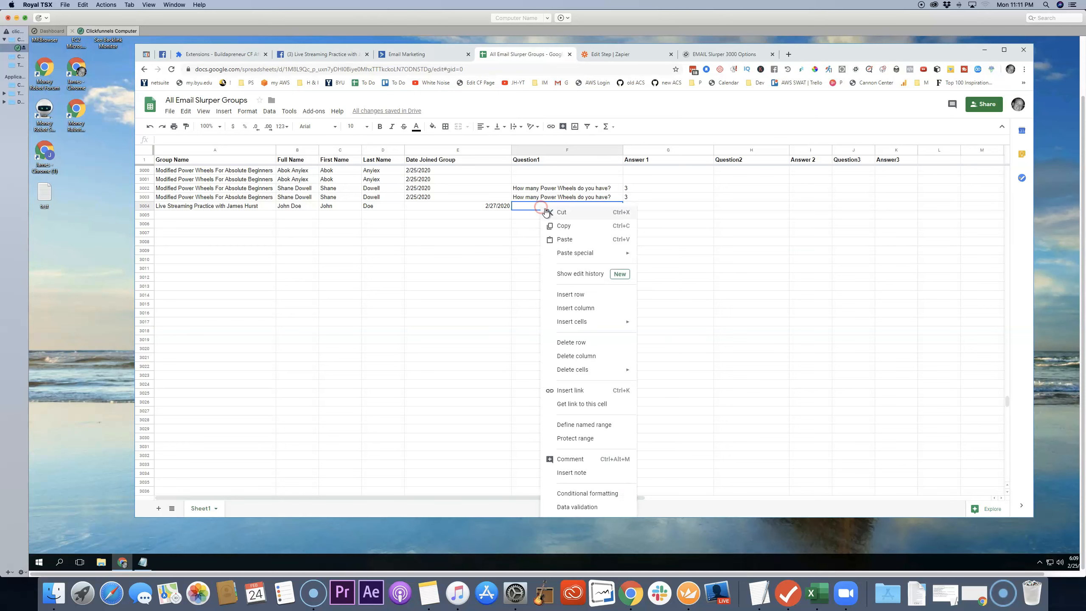
left_click(566, 240)
left_click(674, 207)
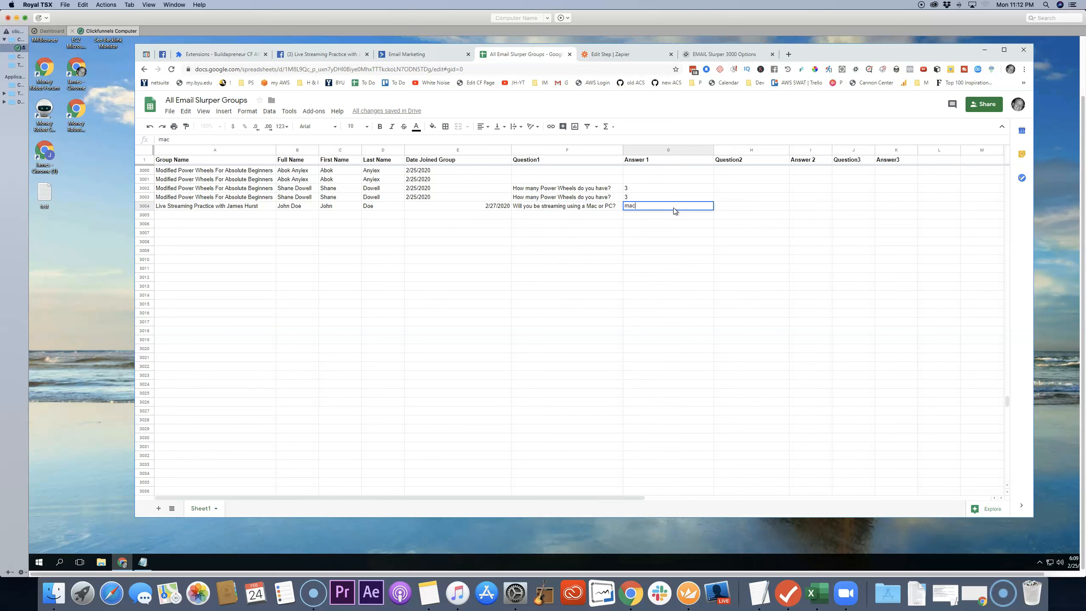
key("Tab")
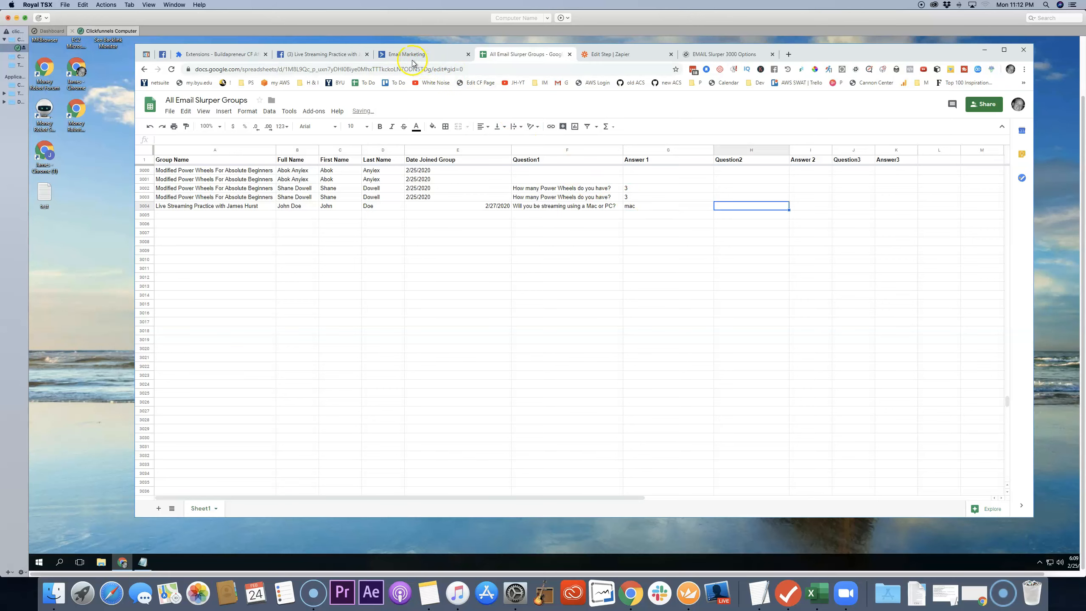
Step: Copy the group's second membership question, about existing live streaming equipment, into the new row's Question2 cell
left_click(338, 55)
left_click_drag(657, 253, 506, 253)
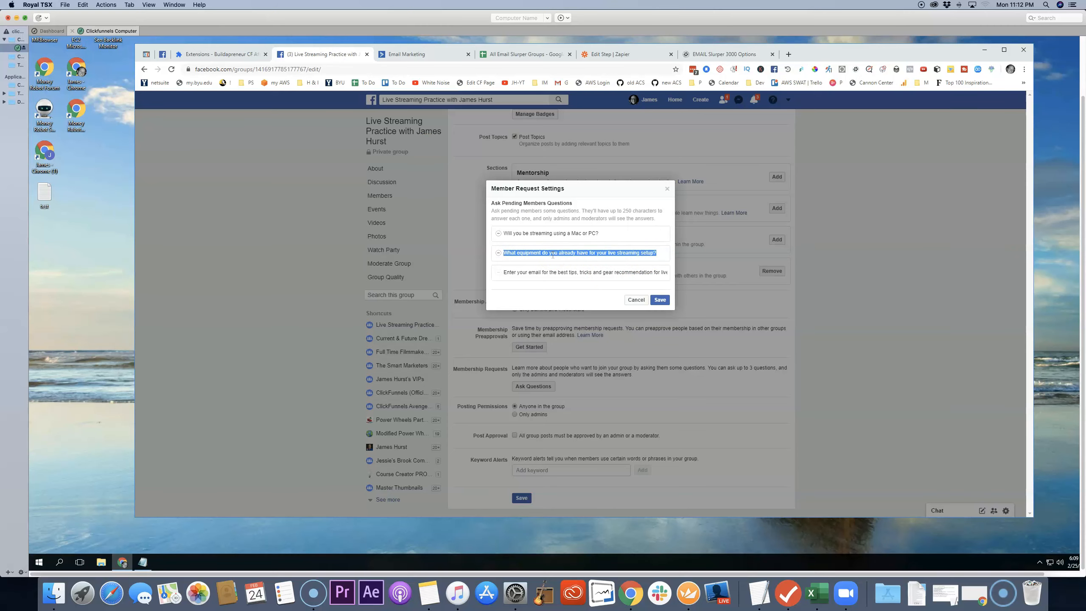
right_click(555, 252)
left_click(574, 270)
left_click(525, 54)
left_click(724, 206)
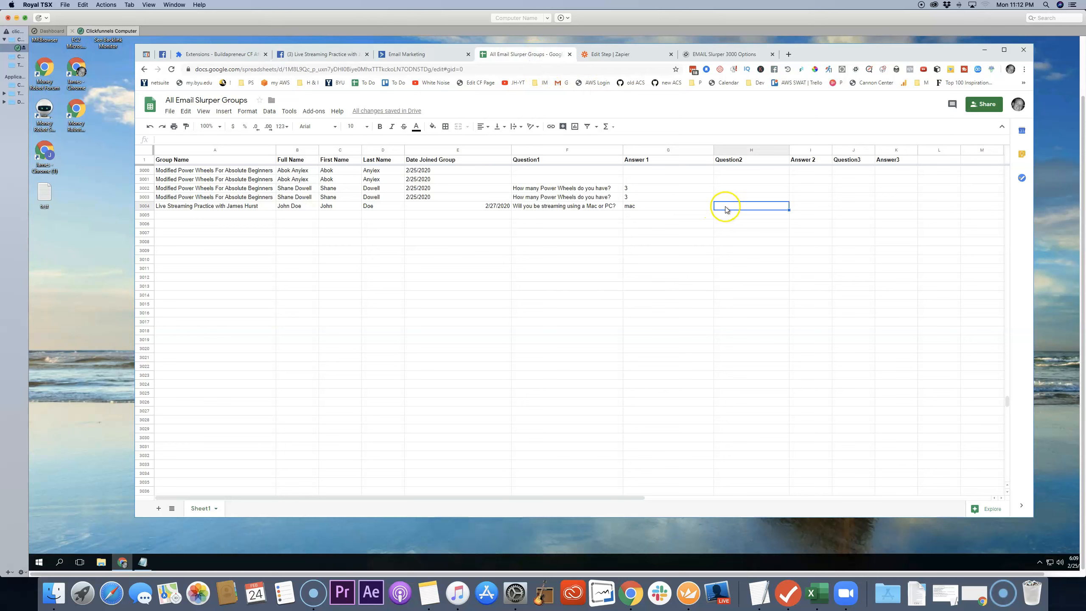
right_click(727, 207)
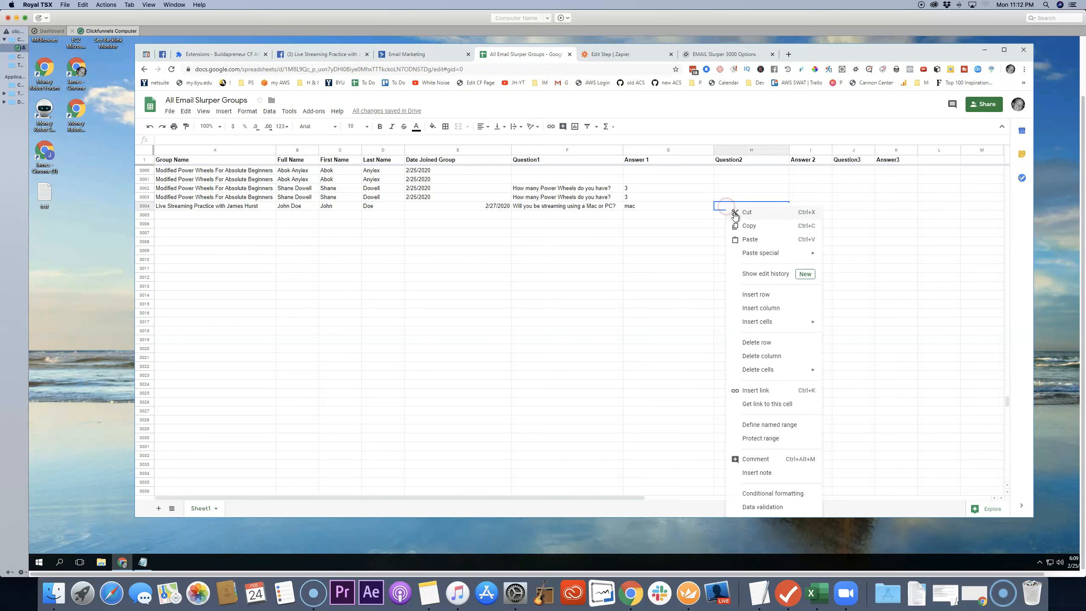
left_click(749, 240)
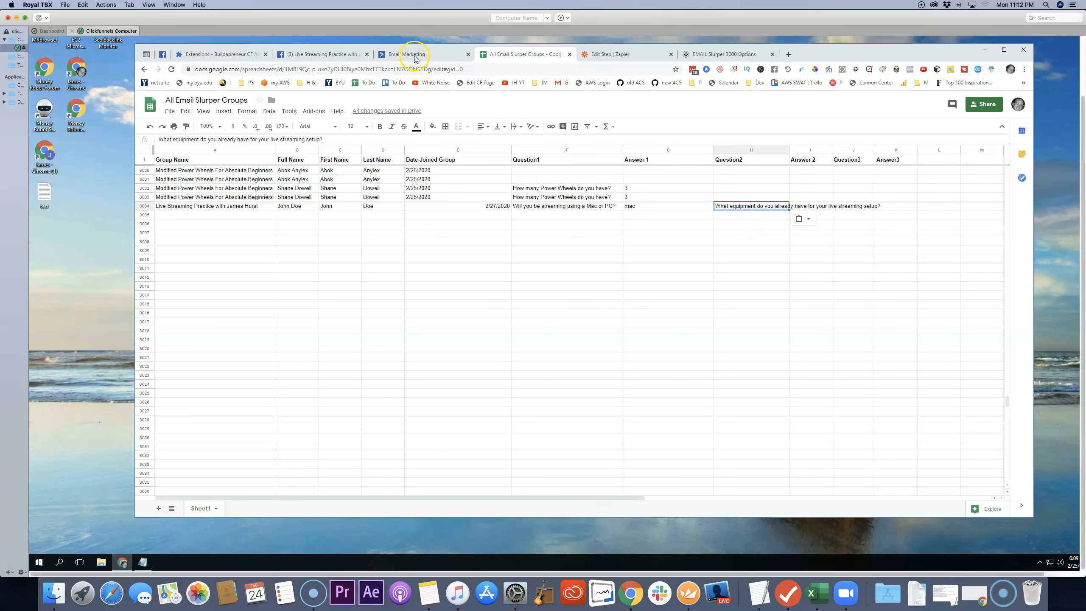
Step: Copy the group's third membership question, which asks for an email, into the new row's Question3 cell
left_click(342, 56)
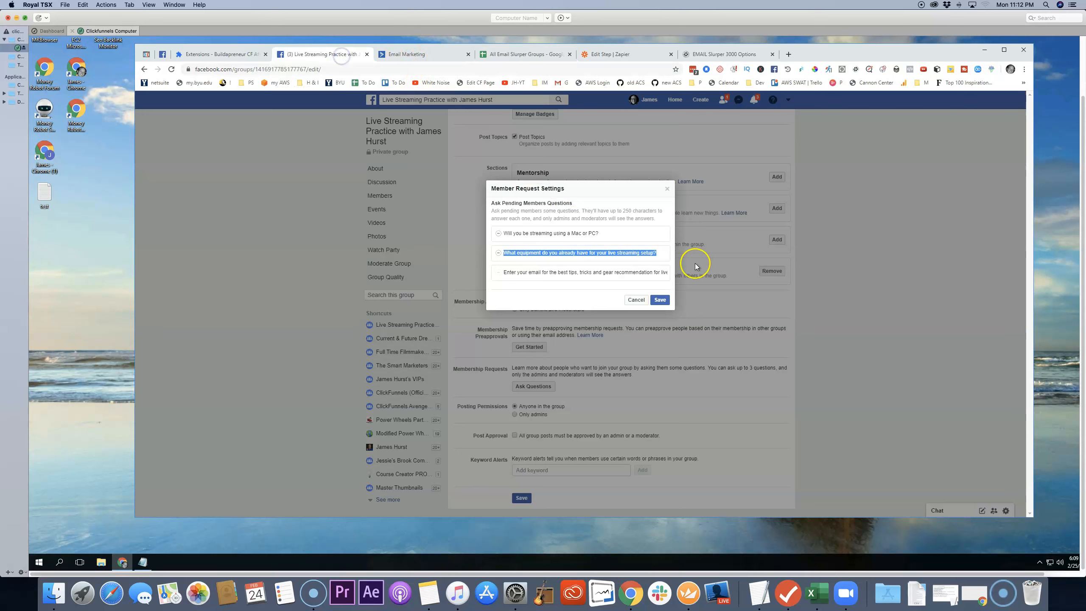
triple_click(657, 272)
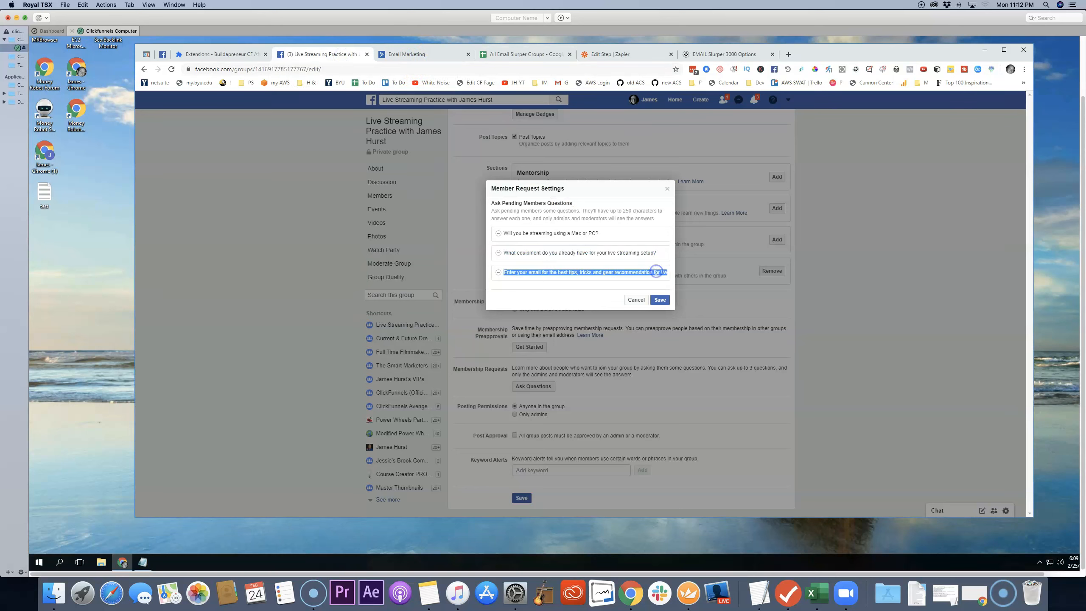
right_click(657, 272)
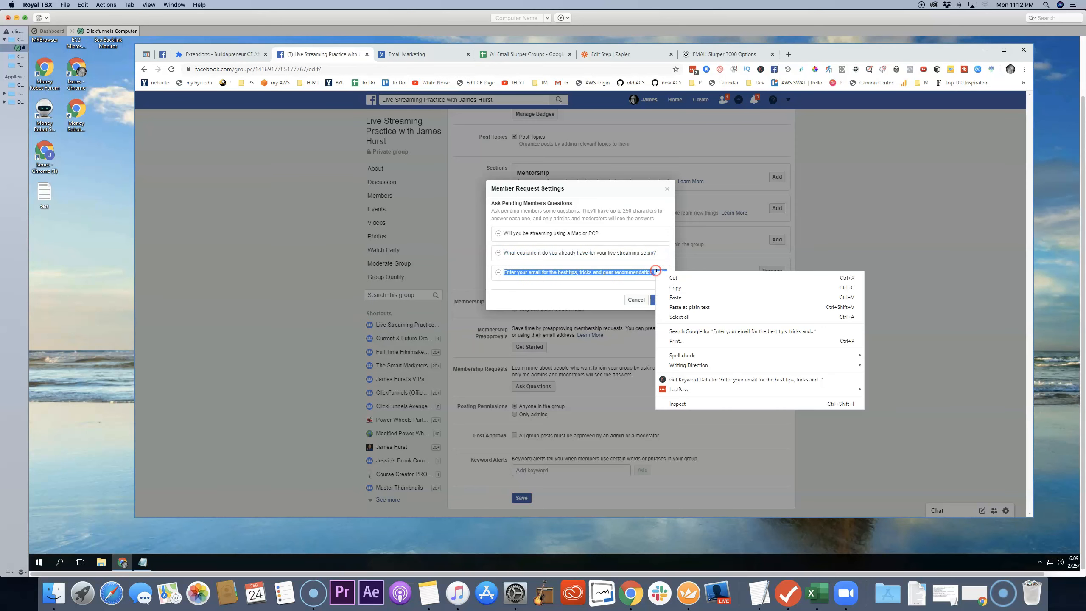
left_click(678, 288)
left_click(528, 54)
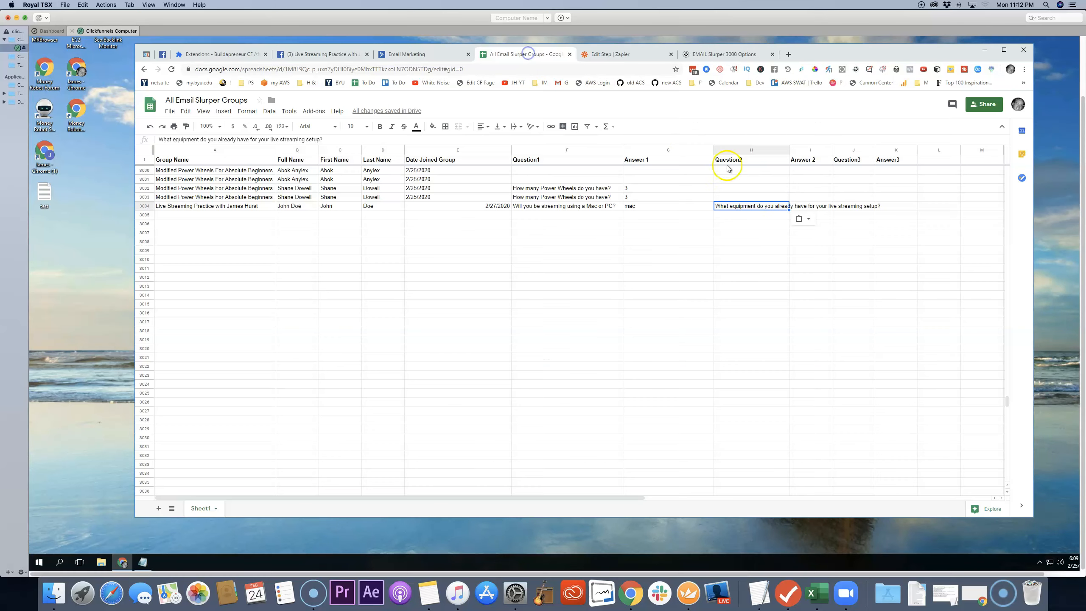
left_click(859, 207)
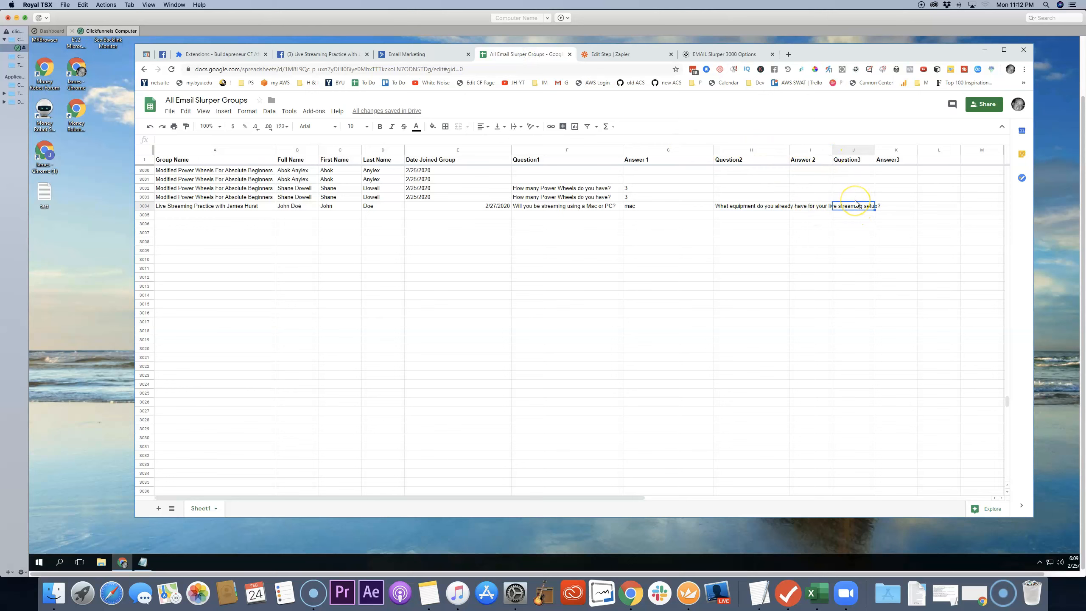
right_click(856, 206)
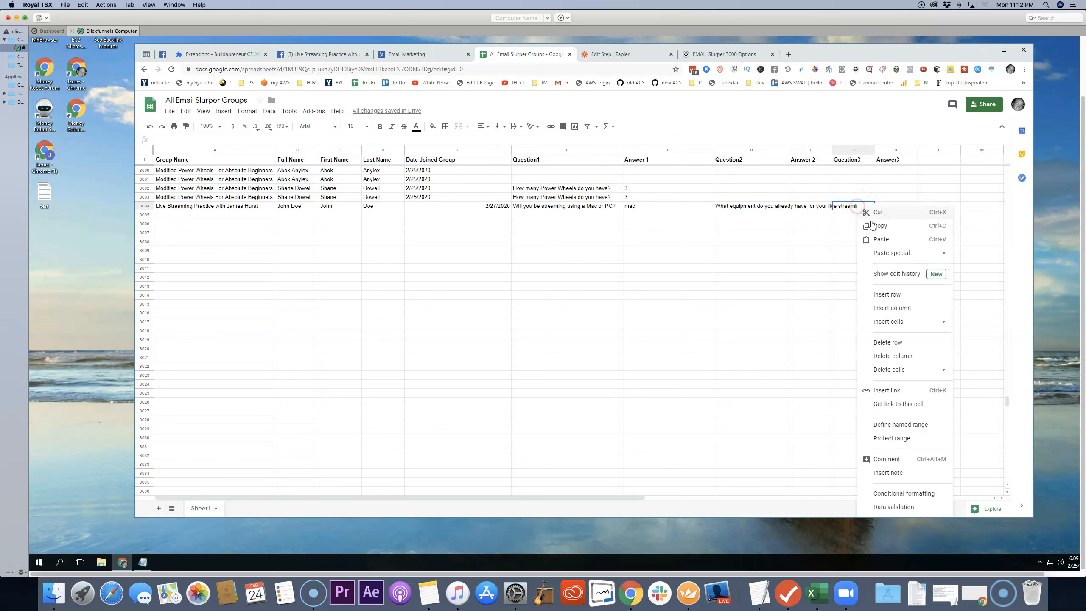
left_click(880, 240)
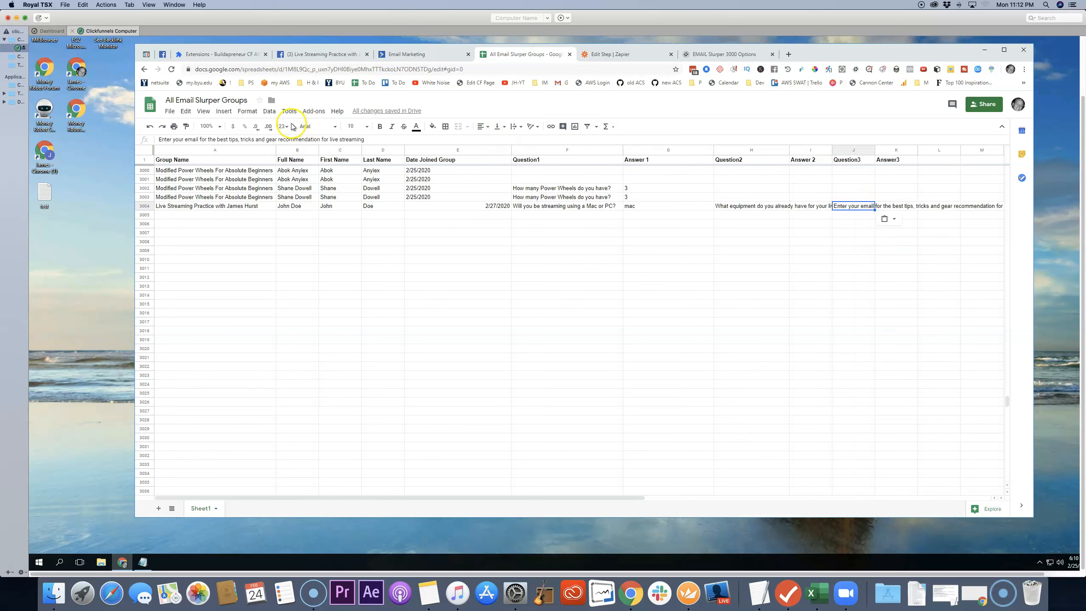
Step: Set text wrapping to Wrap for the new row's Question3 and Question2 cells
left_click(250, 112)
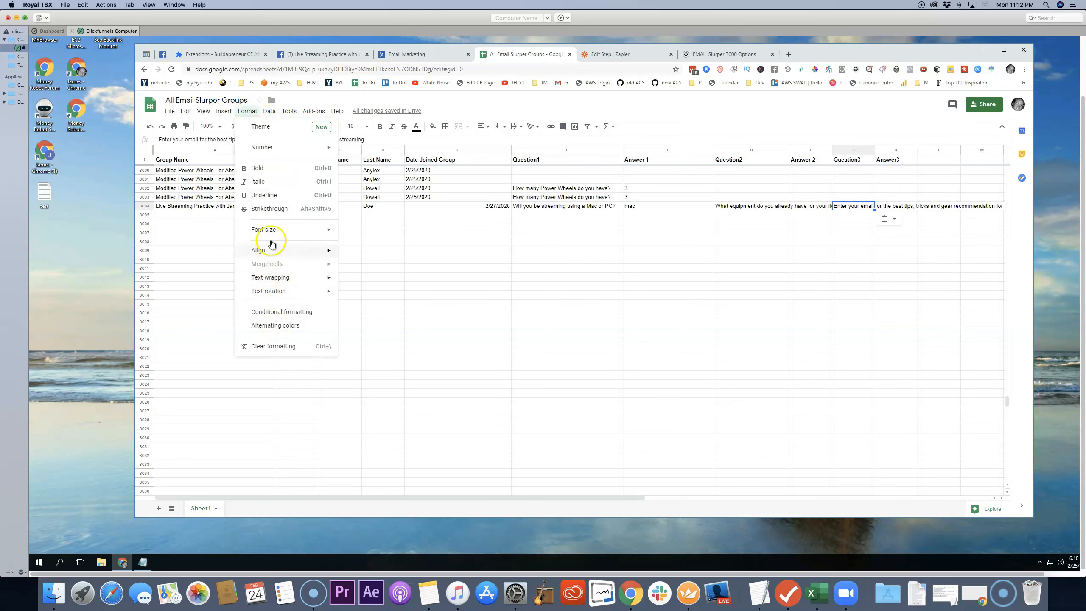
mouse_move(325, 278)
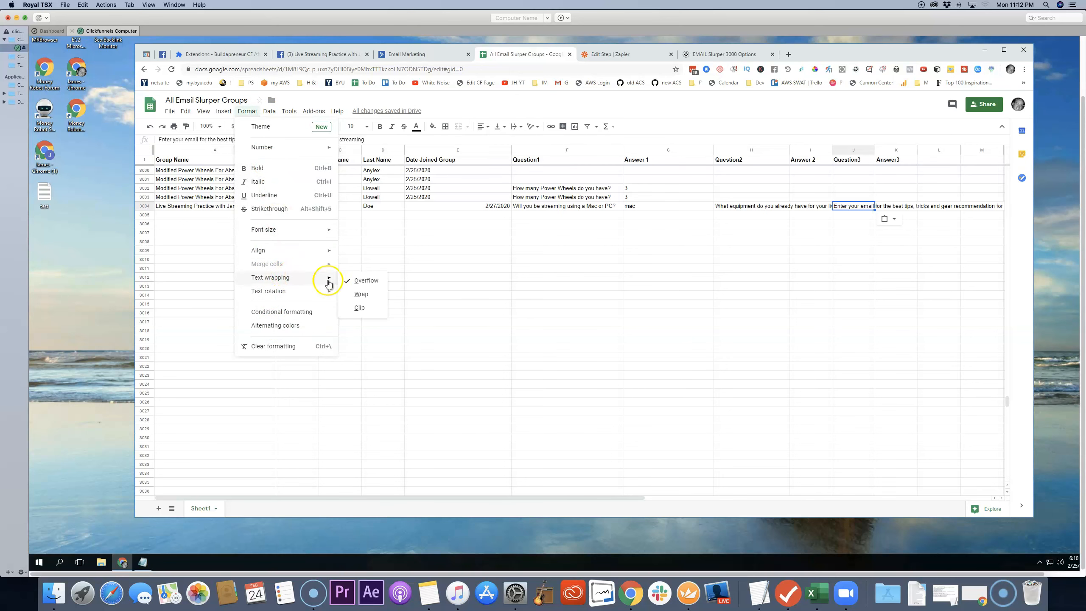
left_click(370, 296)
left_click(749, 243)
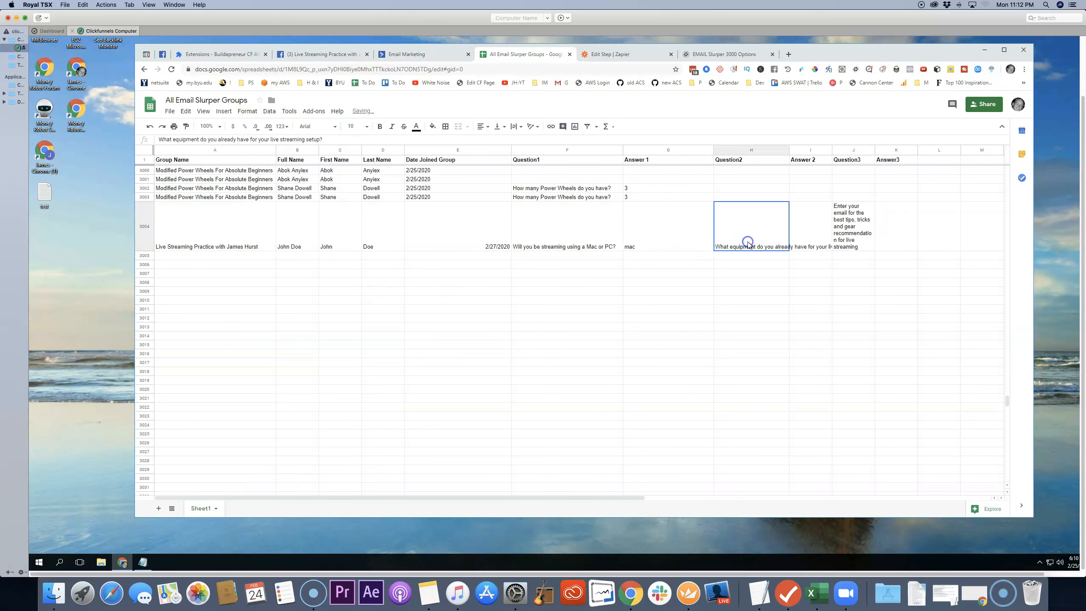
left_click(253, 111)
mouse_move(291, 278)
left_click(365, 294)
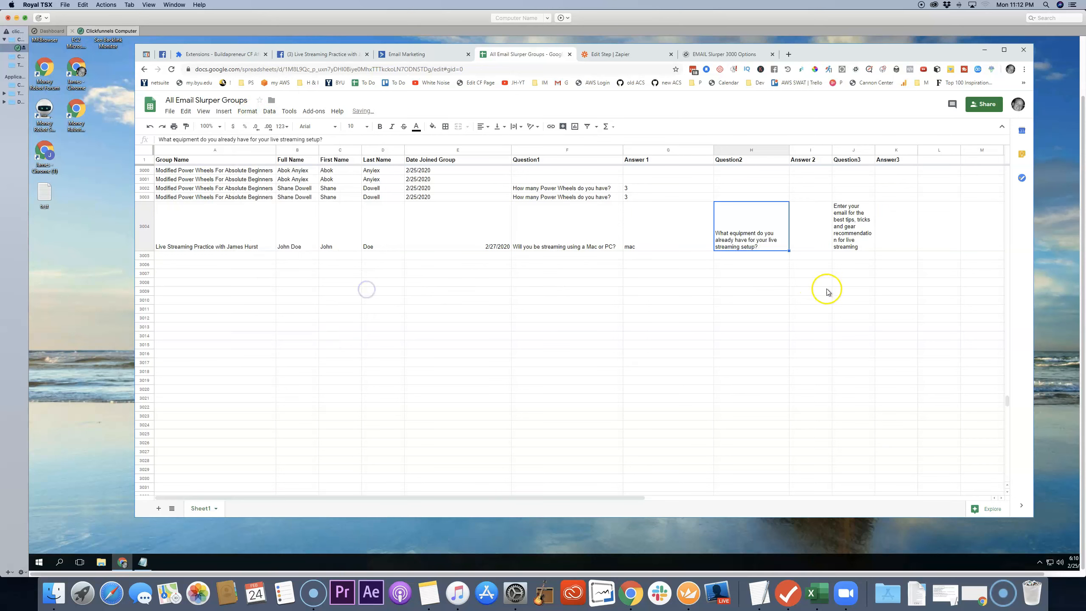
left_click(747, 274)
Step: Enter "web cam, blue snowball microphone" as Answer 2 in the new row
left_click(801, 244)
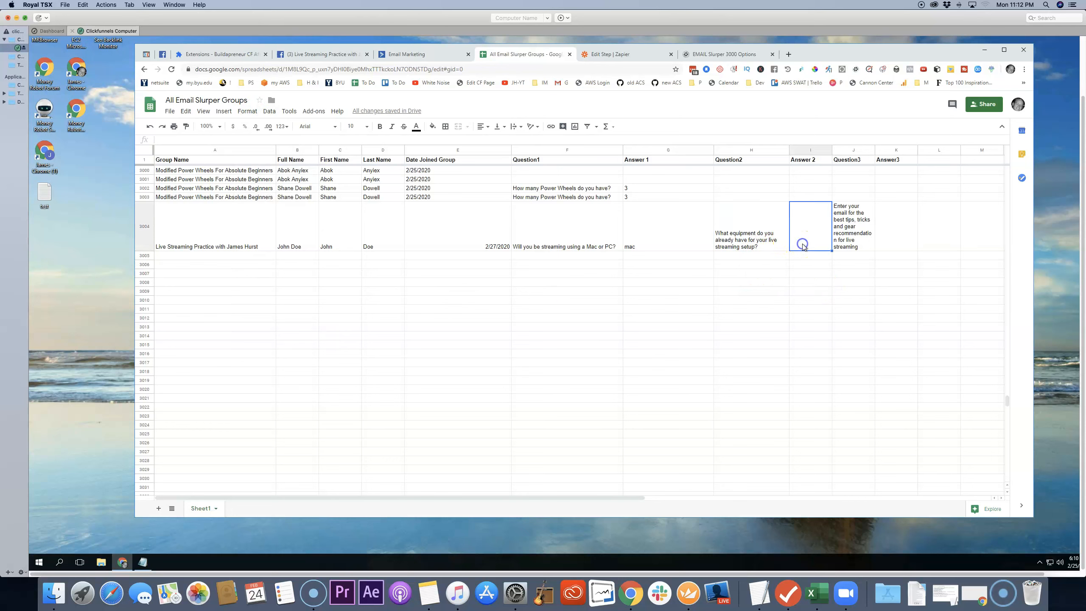
type("we")
type("b cam,")
type(" blue s")
type("ll ")
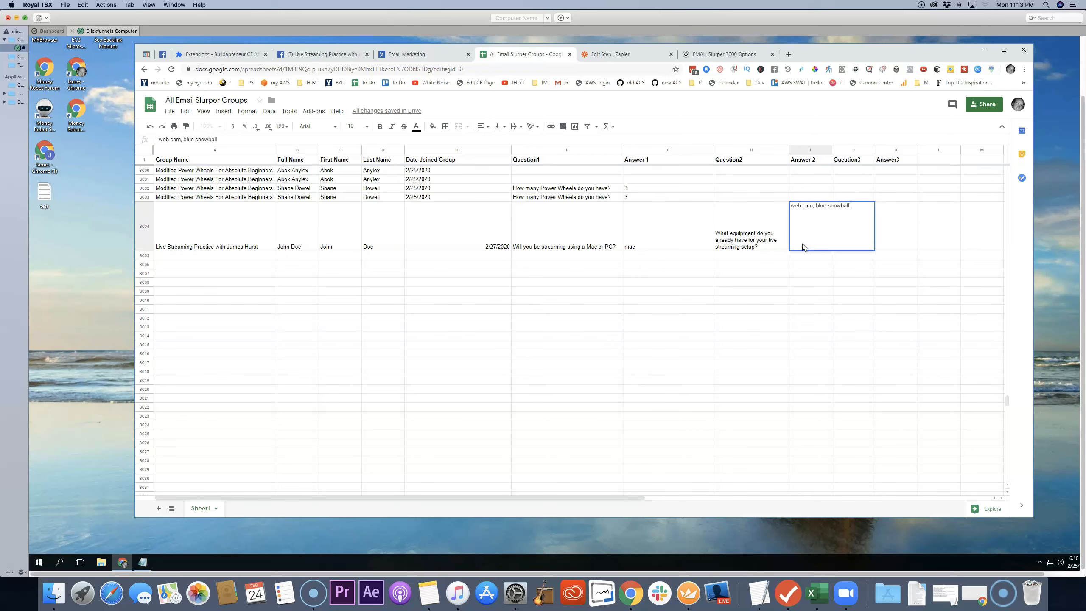
type("microphone")
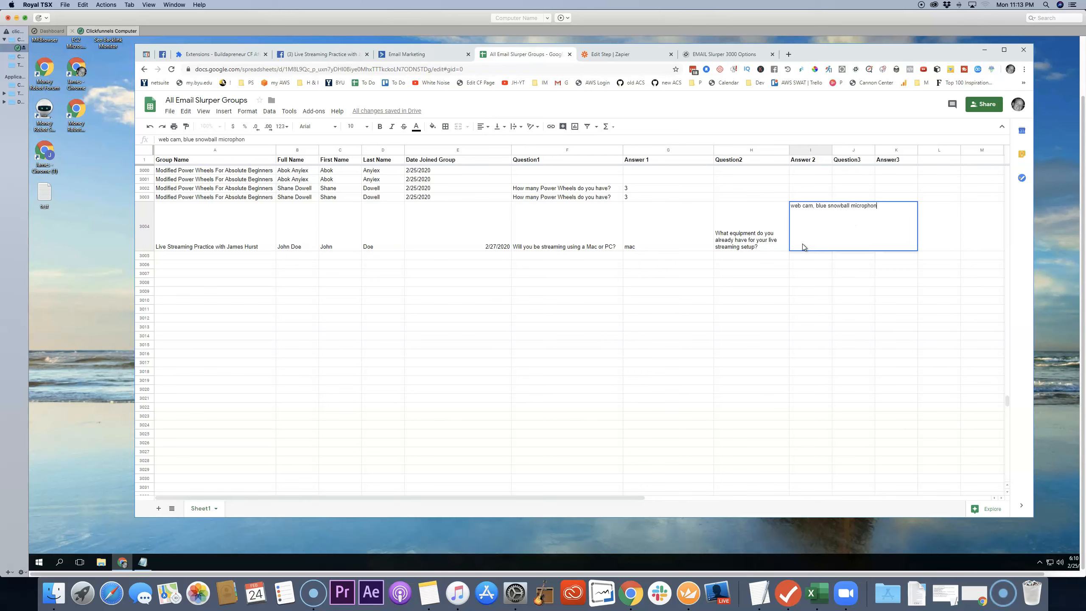
key("Return")
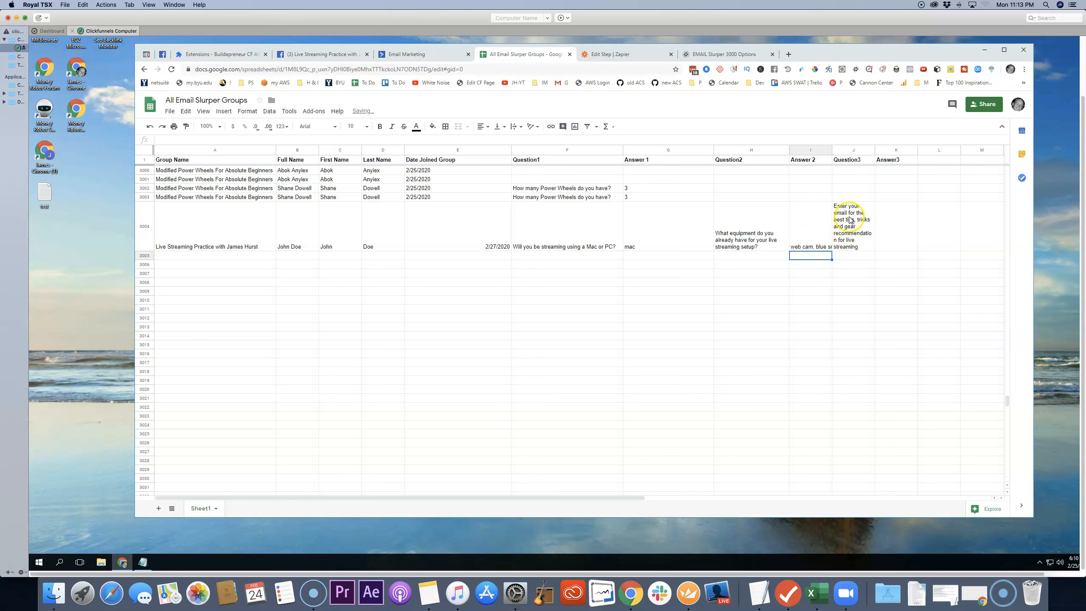
Step: Enter the sample member's email address as Answer3 in the new row
left_click(900, 236)
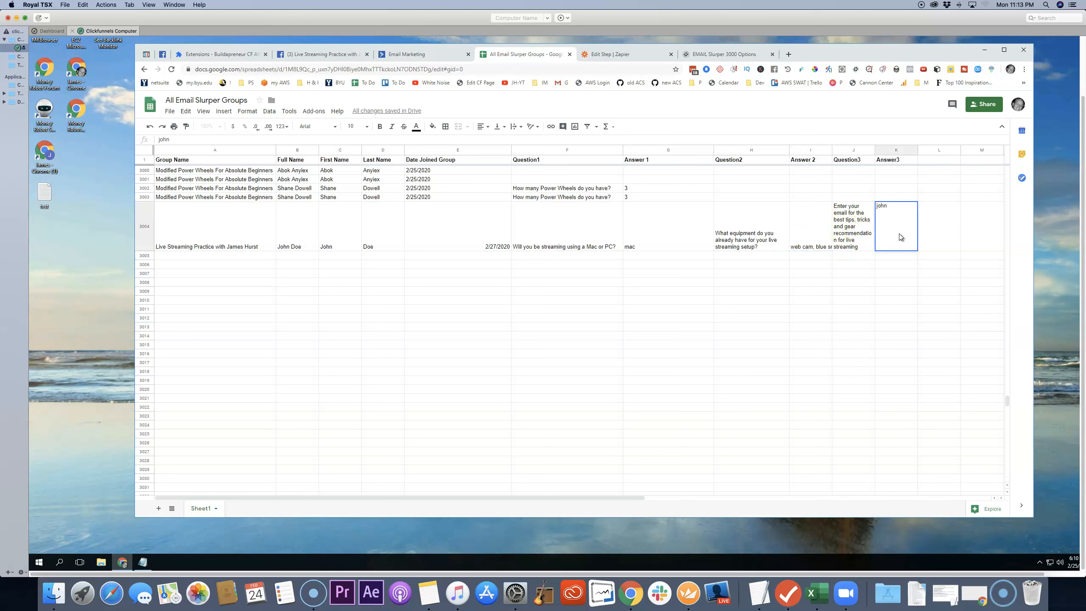
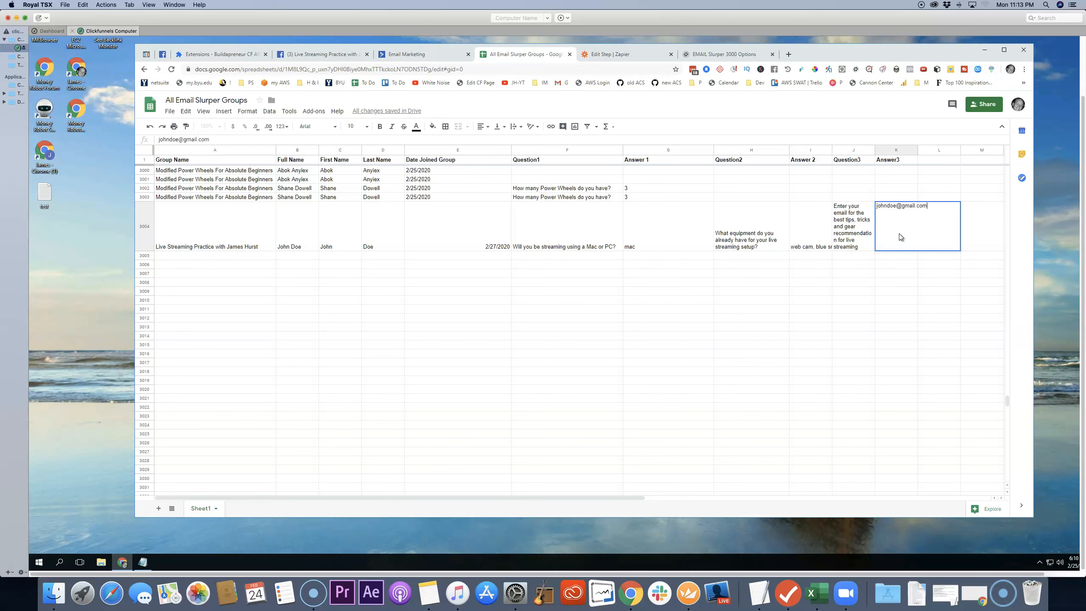
key("Return")
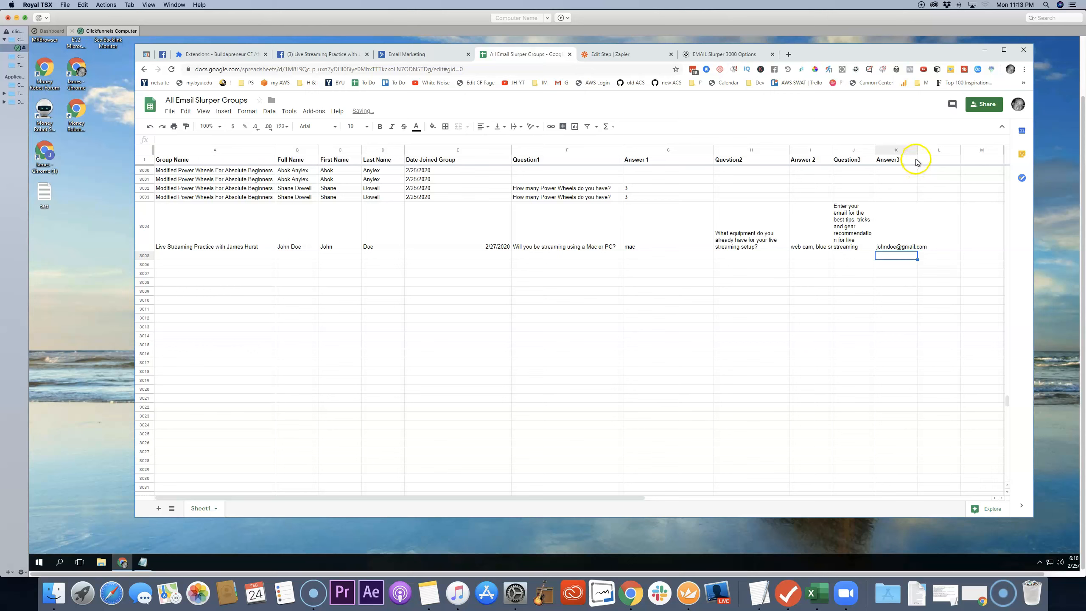
left_click_drag(915, 149, 922, 150)
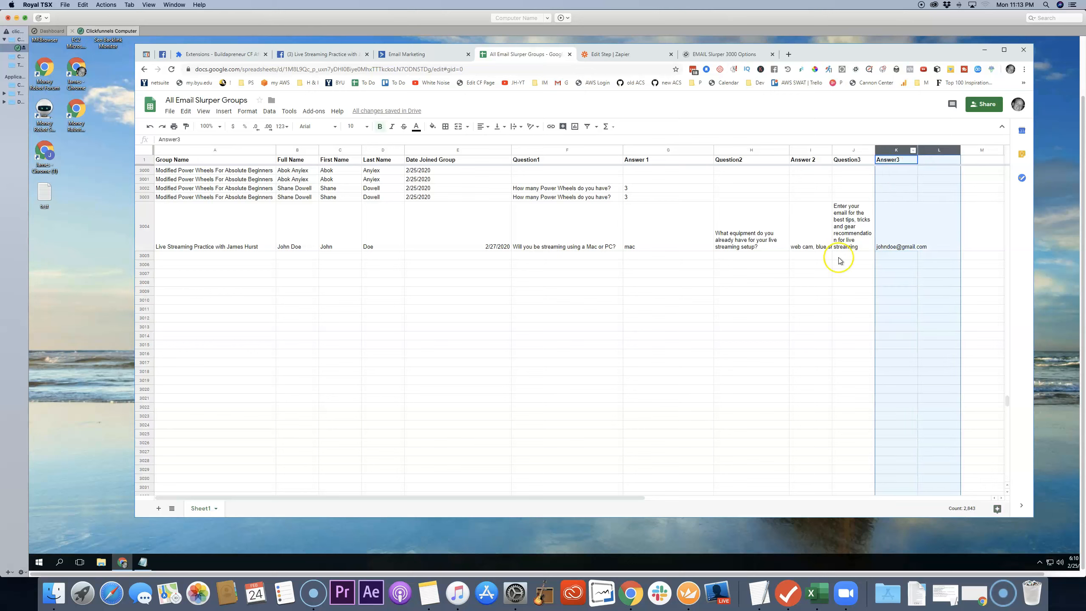
left_click(795, 275)
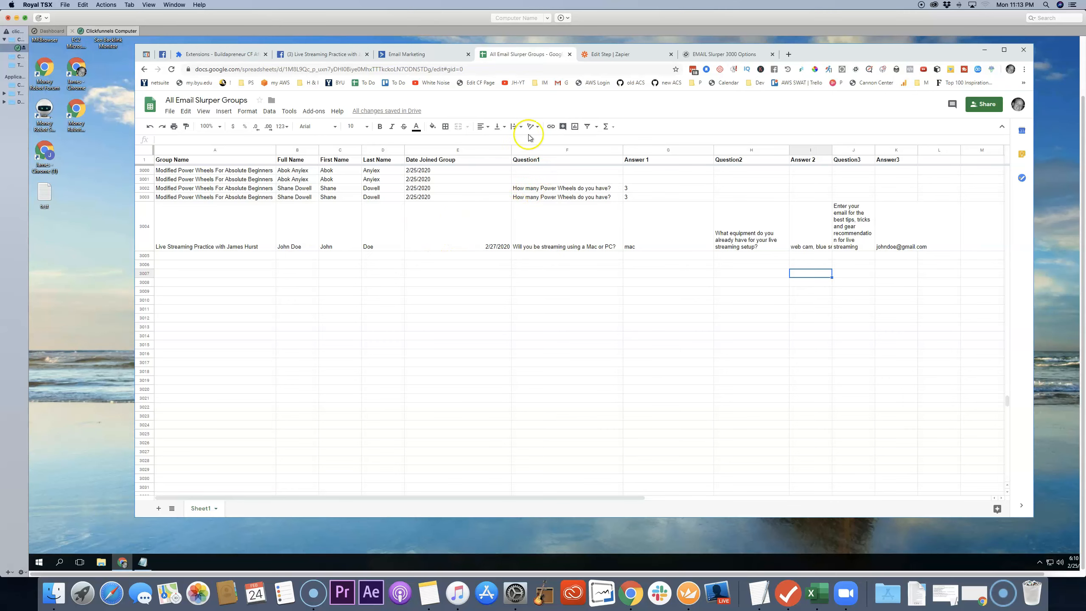
Step: Switch to Zapier and leave the DreamCar Group zap editor for the Email Slurper 3000 folder's zap list
left_click(624, 57)
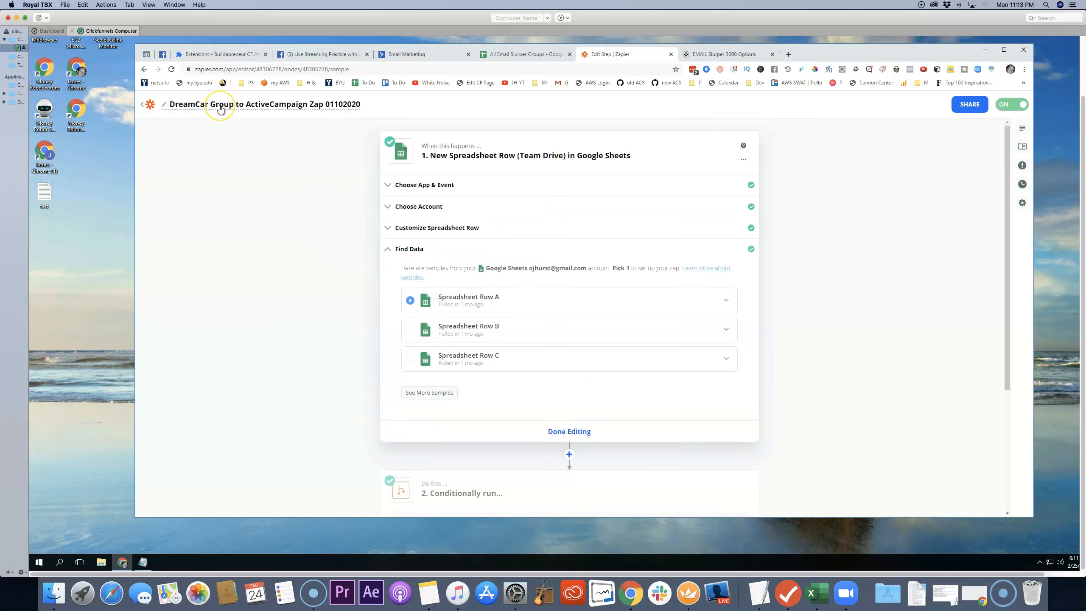
left_click(221, 107)
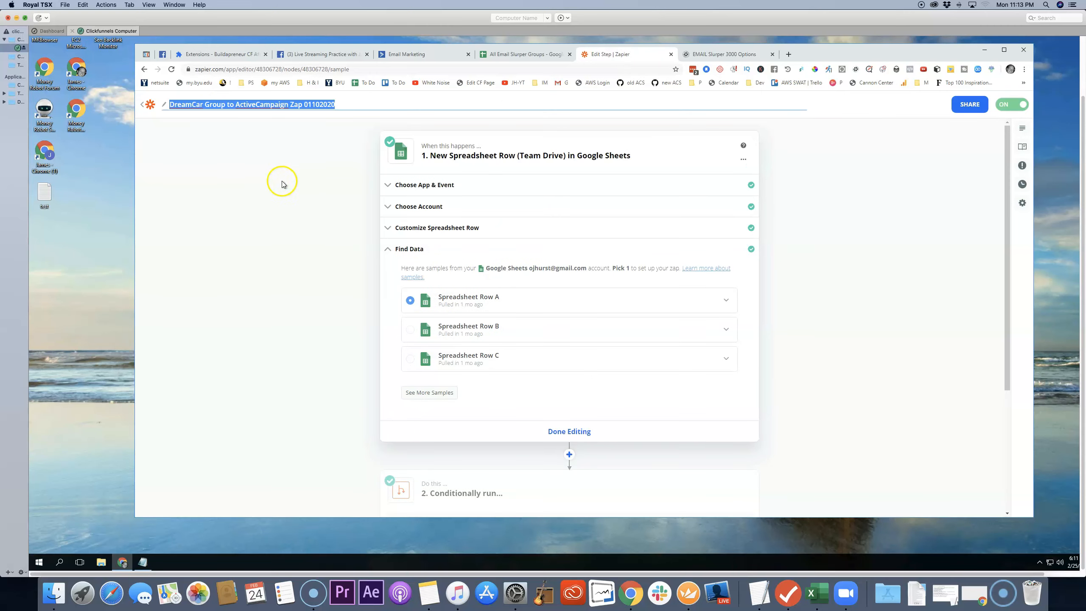
left_click(282, 183)
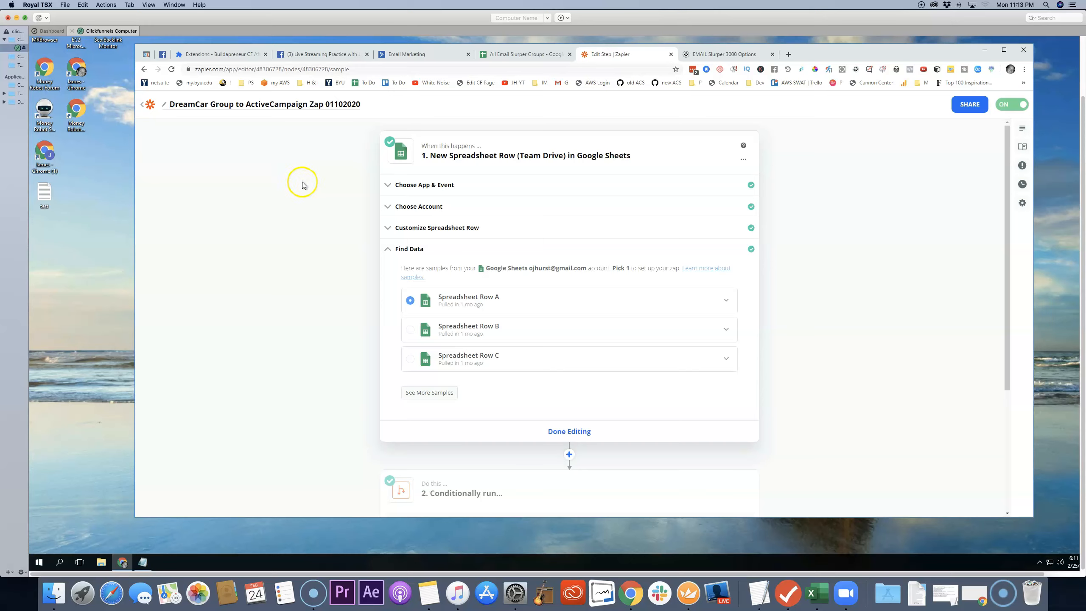
left_click(158, 106)
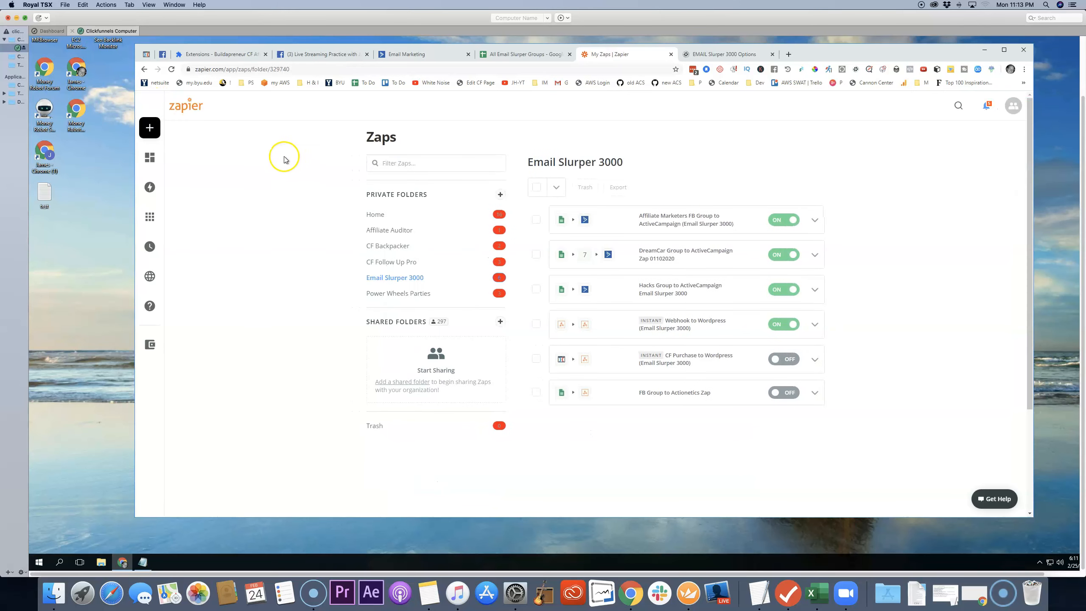
Step: Reopen the DreamCar Group to ActiveCampaign Zap 01102020 from the Email Slurper 3000 folder, starting at the Zapier dashboard
left_click(185, 107)
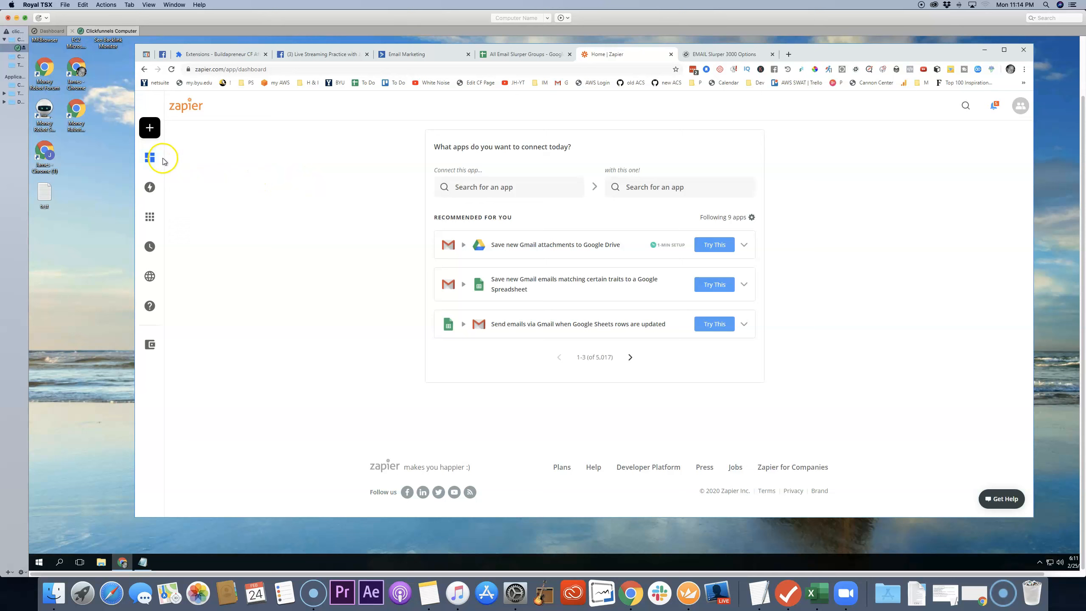
mouse_move(167, 161)
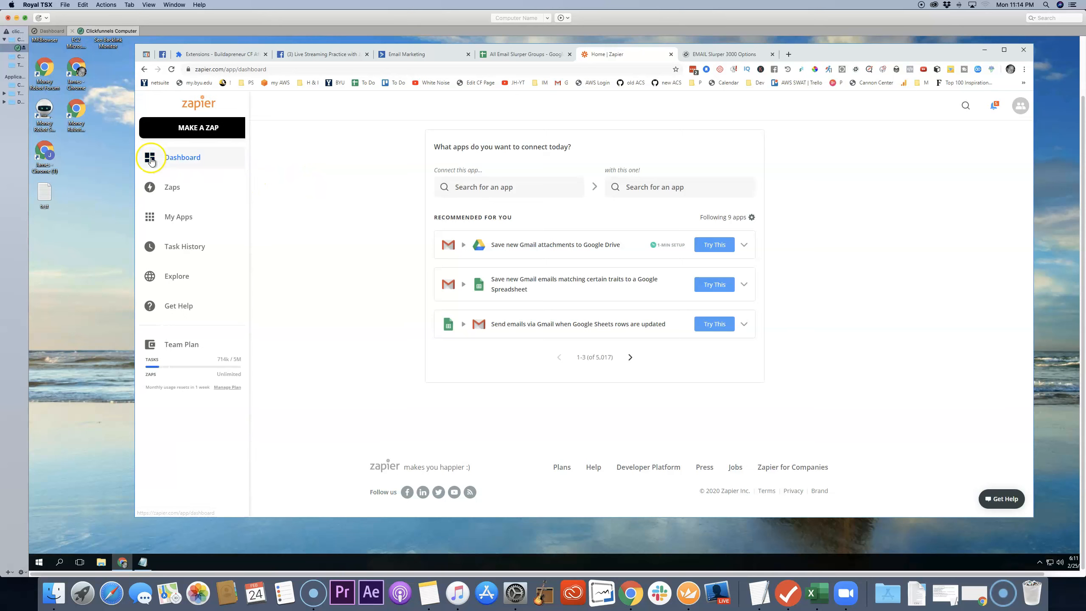
left_click(172, 188)
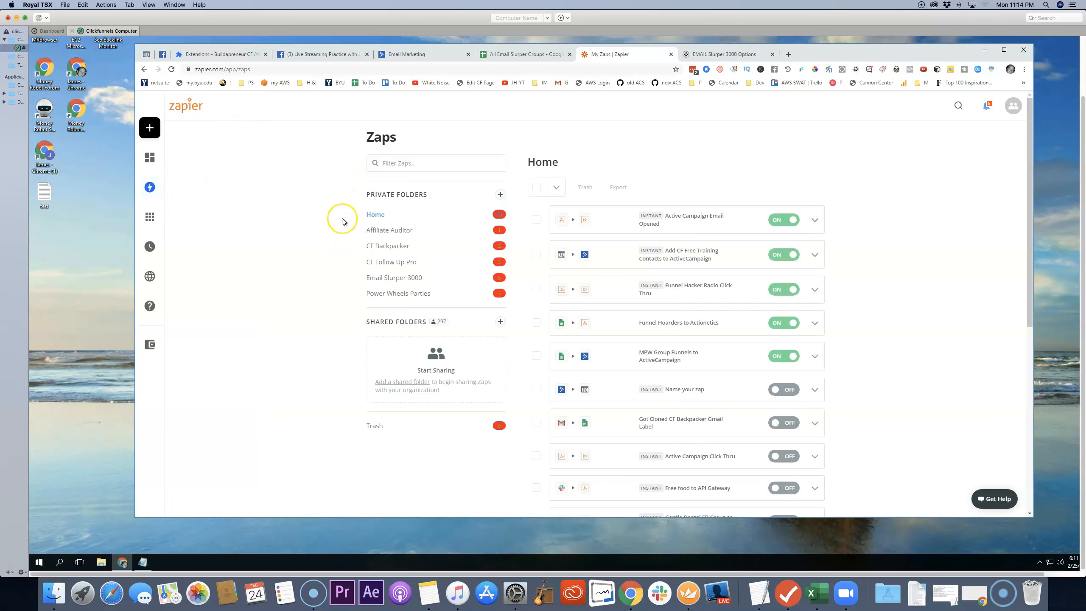
left_click(396, 278)
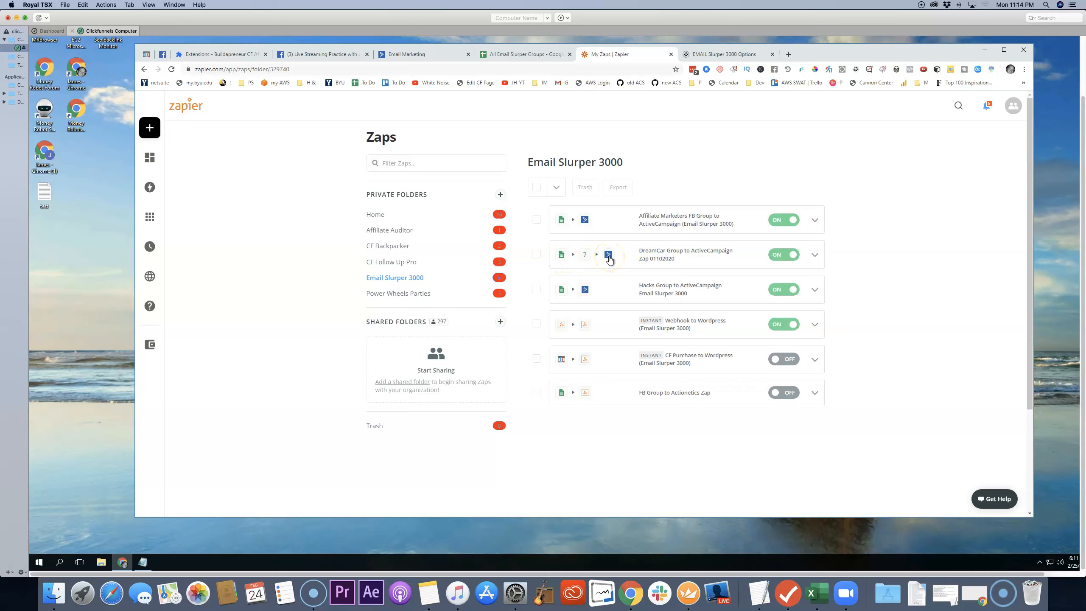
left_click(670, 254)
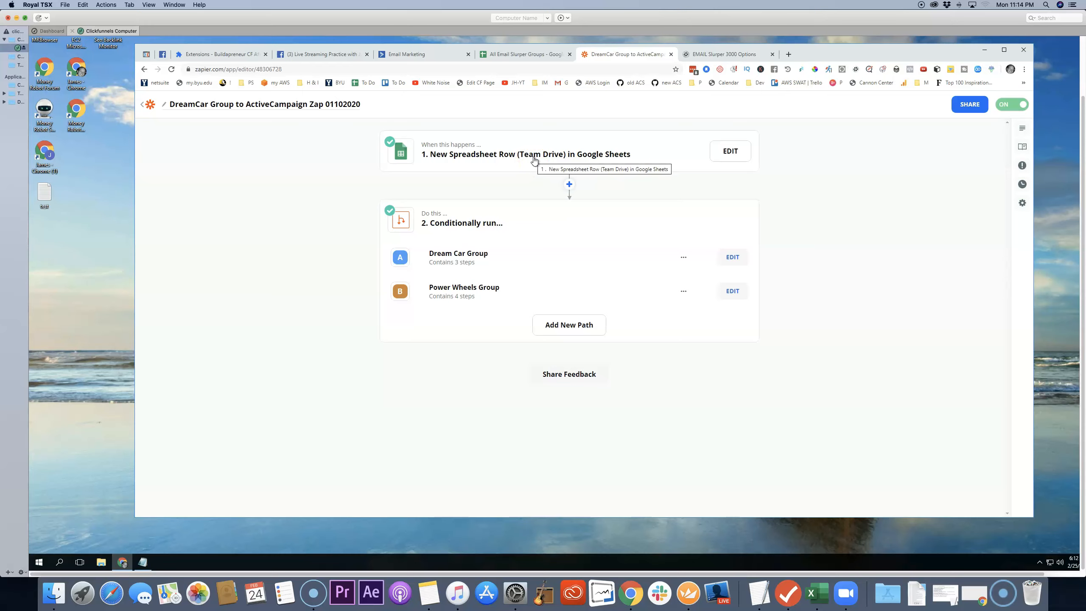
Step: Check the new member row in the Google Sheet, and fetch more sample rows under Find Data in the zap's New Spreadsheet Row trigger
left_click(544, 63)
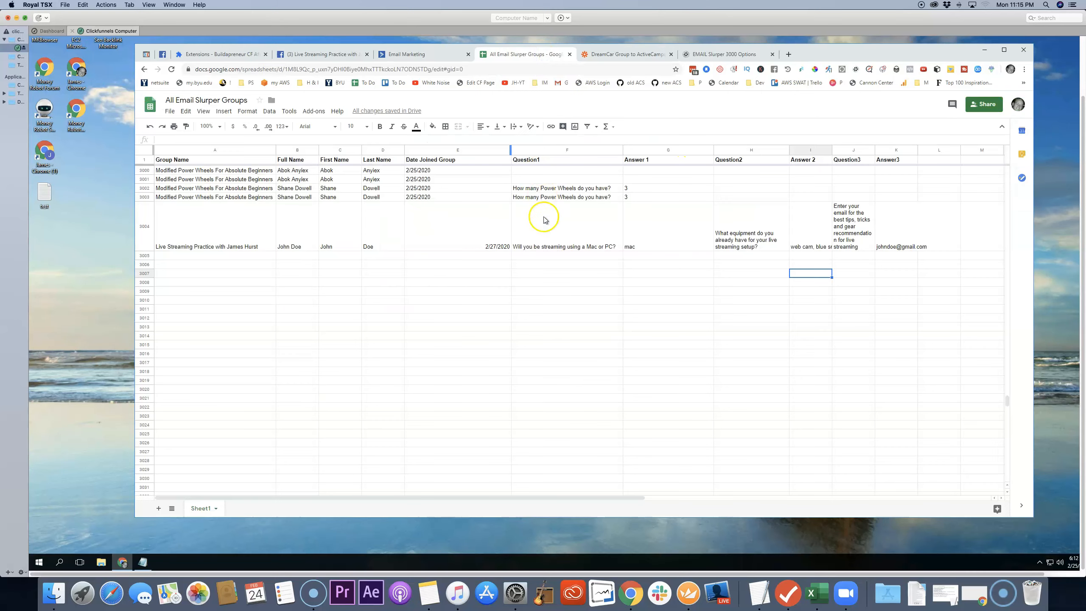
left_click(631, 56)
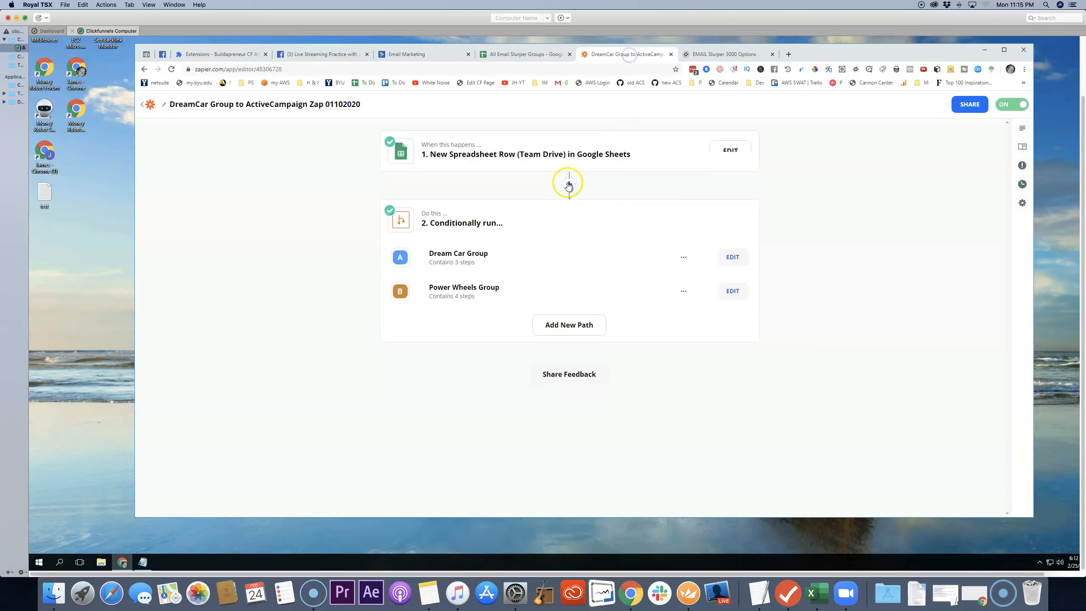
left_click(731, 152)
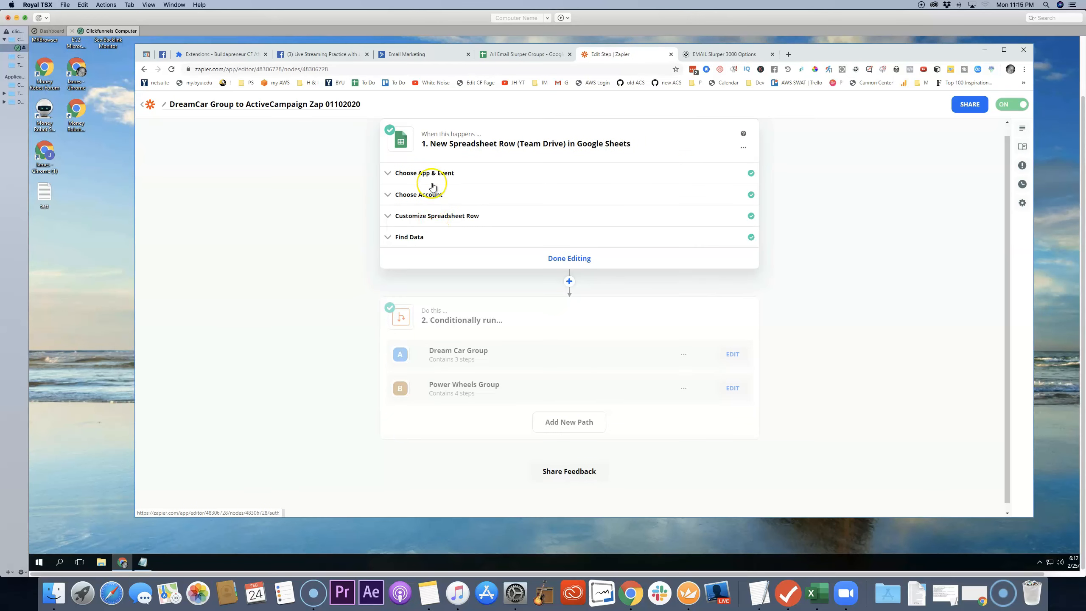
left_click(389, 240)
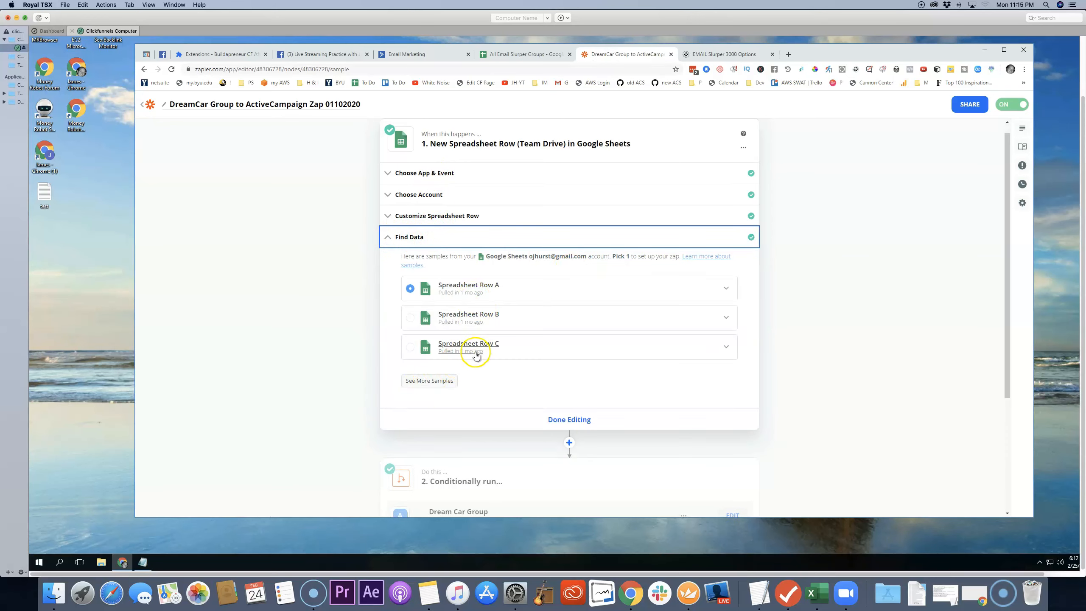
left_click(432, 381)
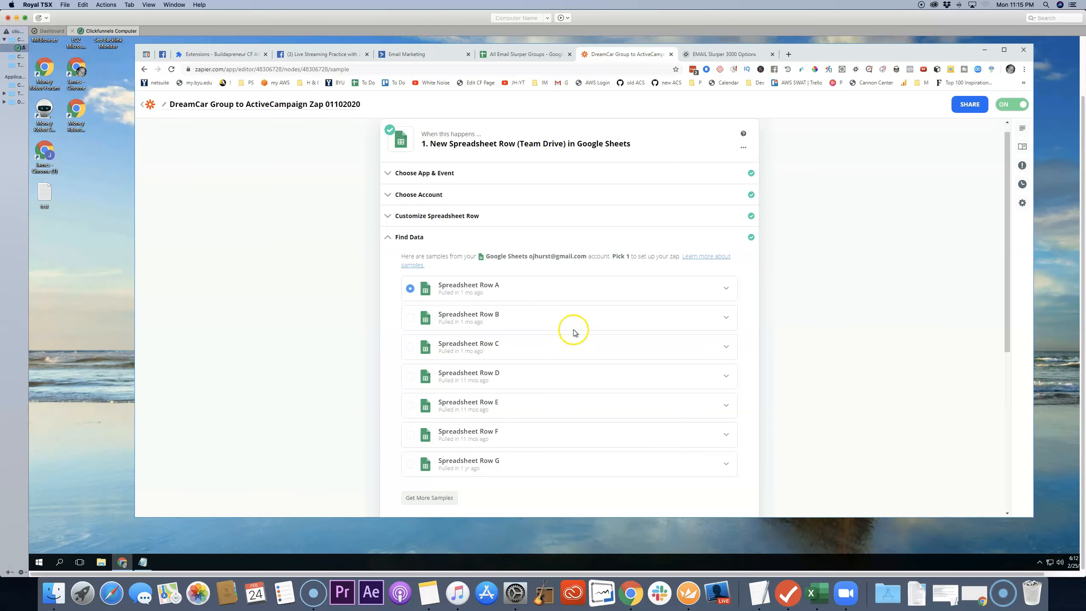
scroll(566, 314, "down", 3)
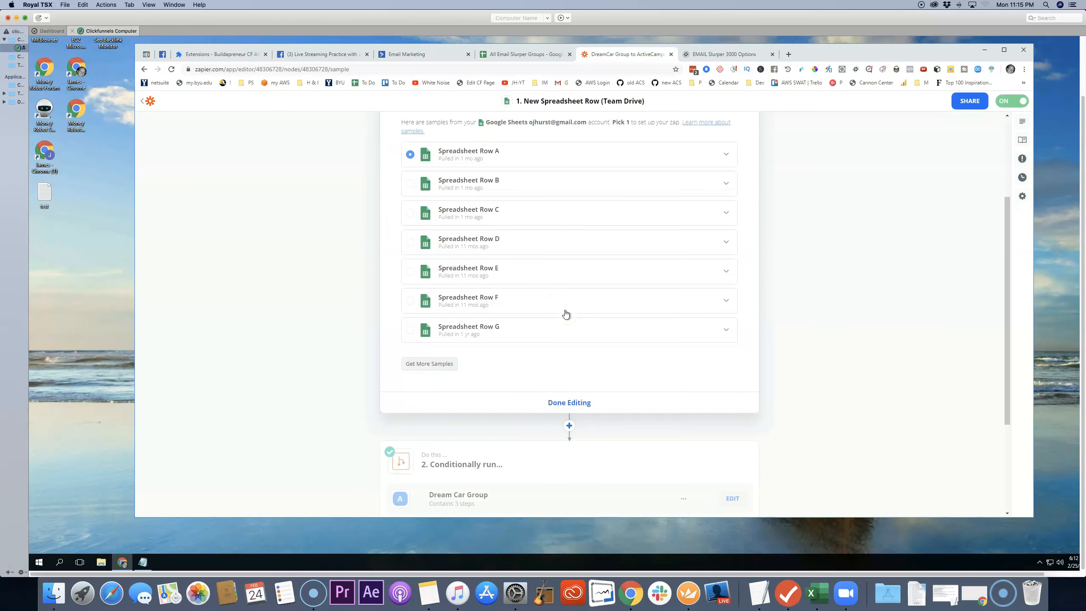
left_click(437, 364)
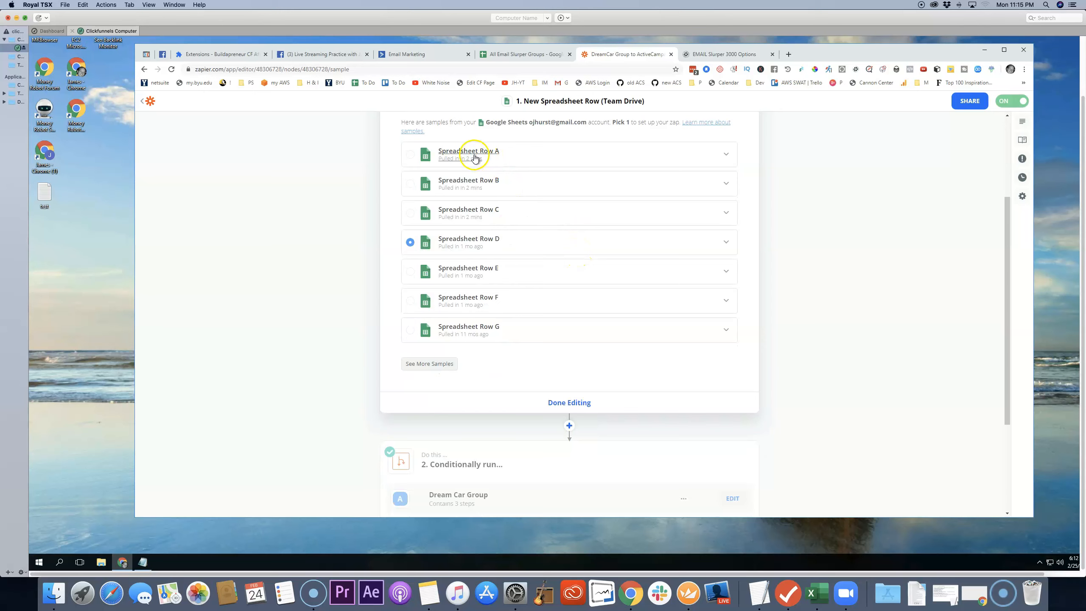
Step: Review the contents of Spreadsheet Row A, choose it as the trigger's sample data, and finish editing the trigger
left_click(726, 154)
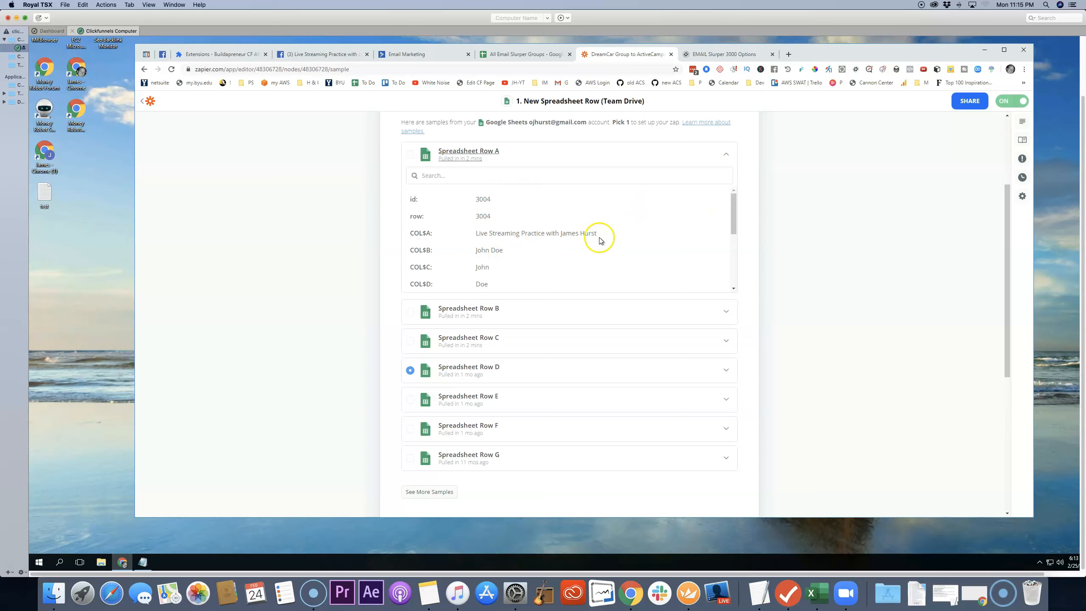
mouse_move(732, 211)
left_mouse_down()
mouse_move(735, 273)
mouse_move(735, 202)
left_mouse_up()
scroll(376, 201, "up", 1)
left_click(410, 195)
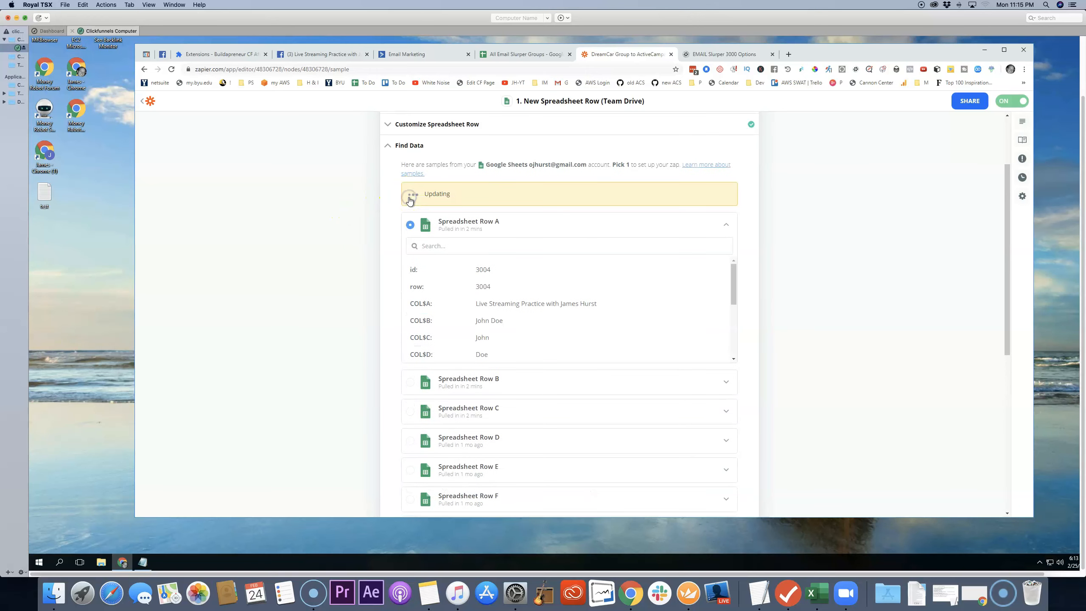
scroll(774, 253, "down", 3)
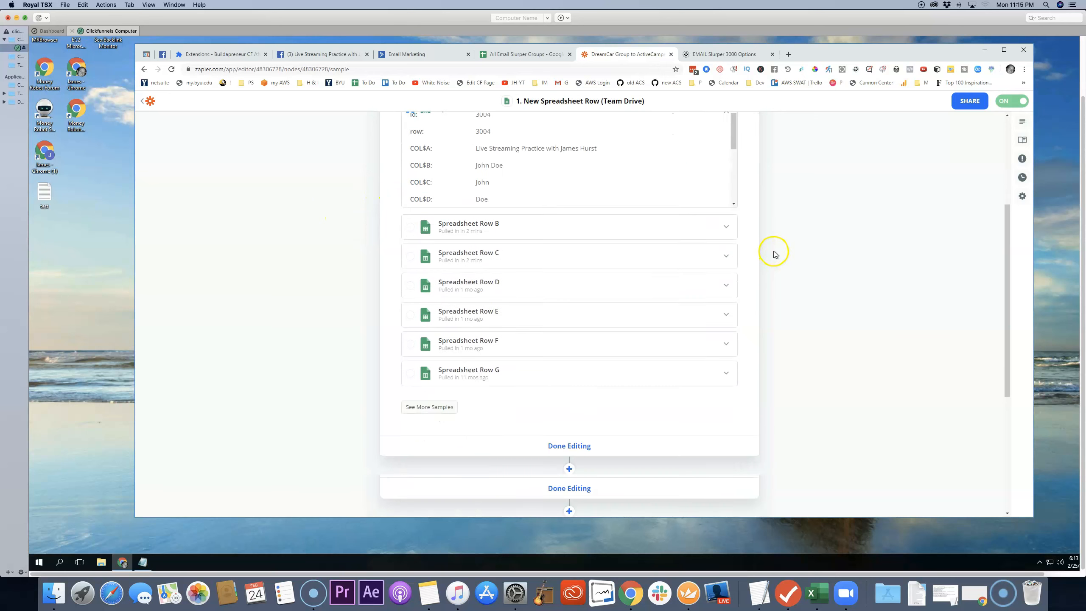
scroll(774, 254, "down", 3)
left_click(565, 319)
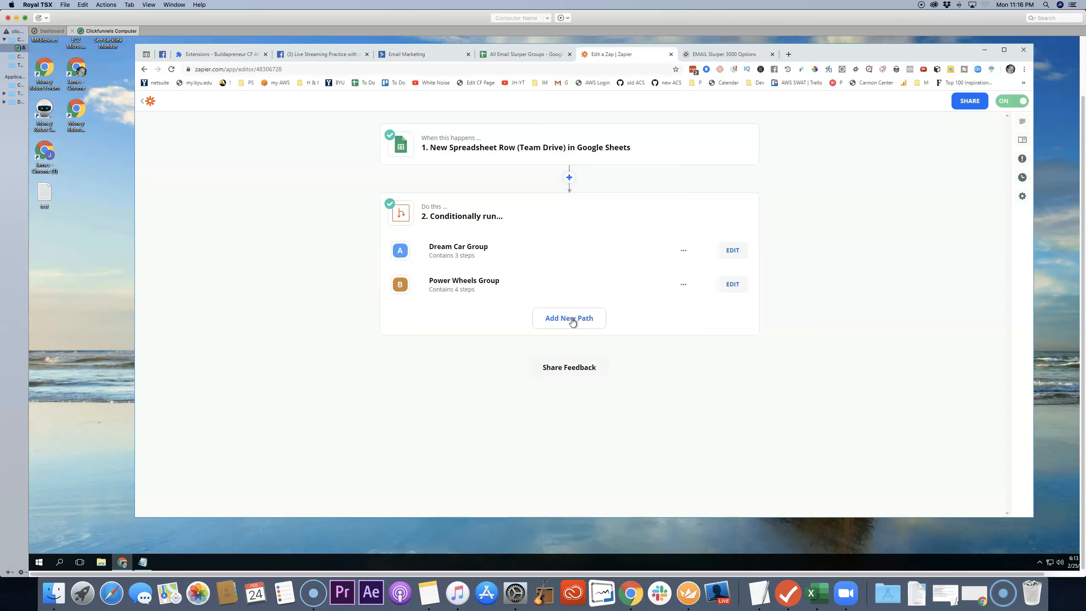
left_click(569, 179)
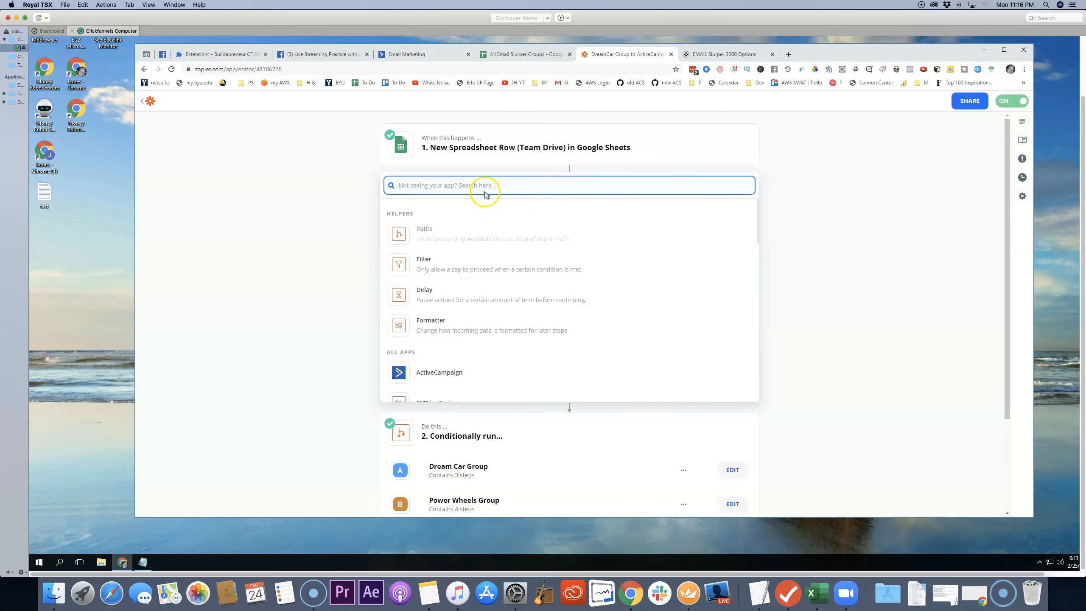
scroll(495, 353, "down", 2)
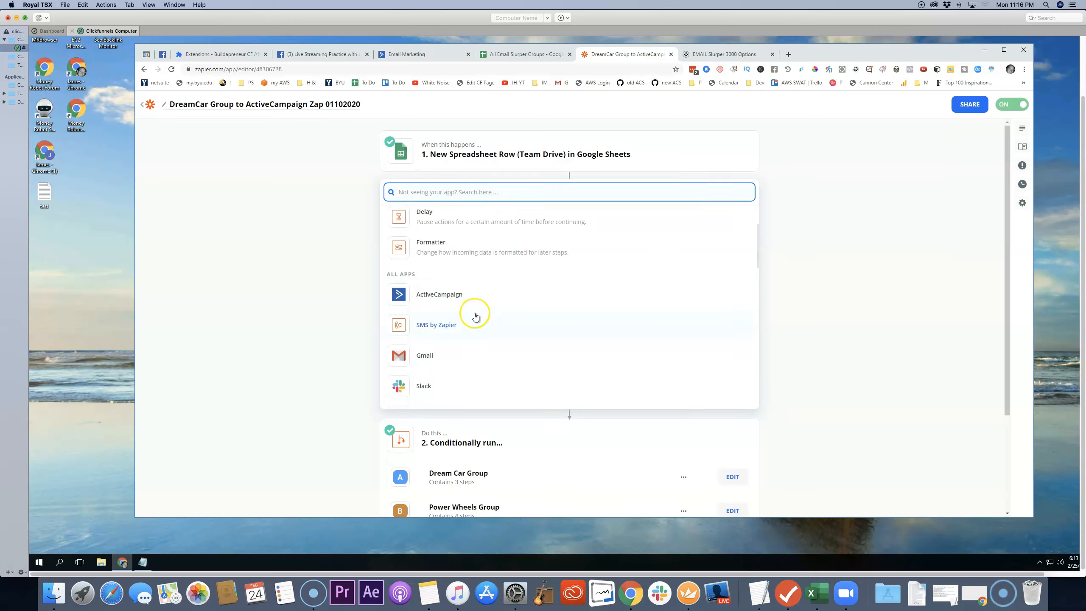
left_click(349, 242)
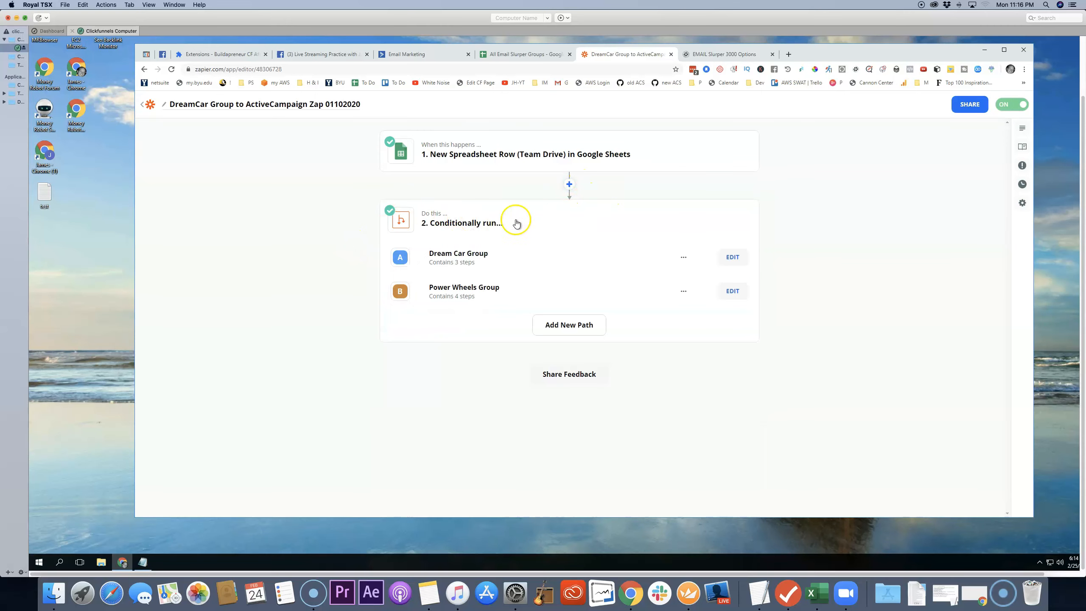
Step: Add a third path to the conditional step and name it "Live Streaming Group"
left_click(572, 325)
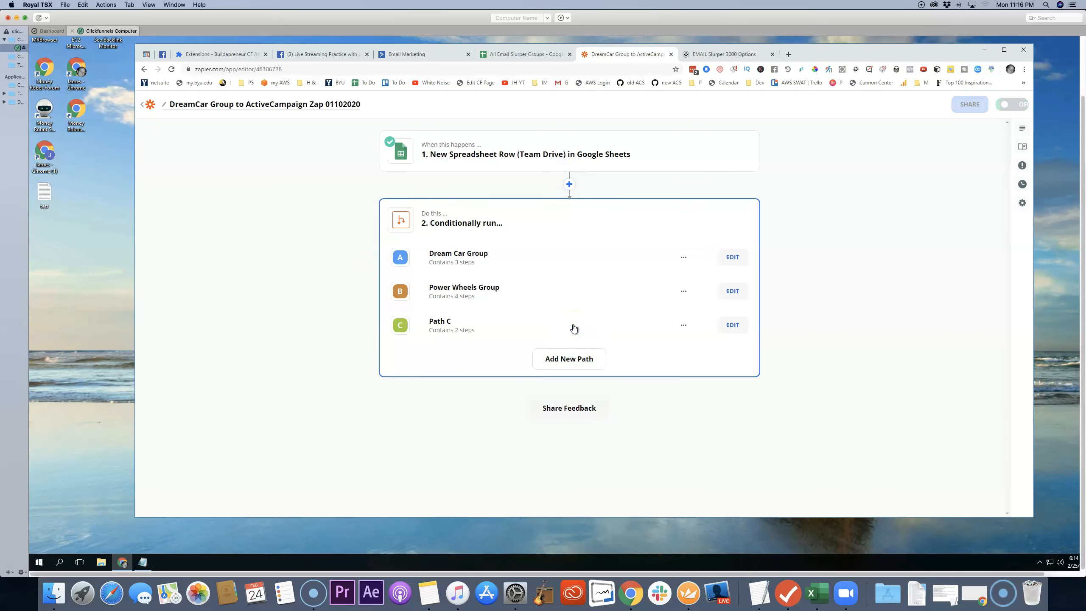
left_click(733, 325)
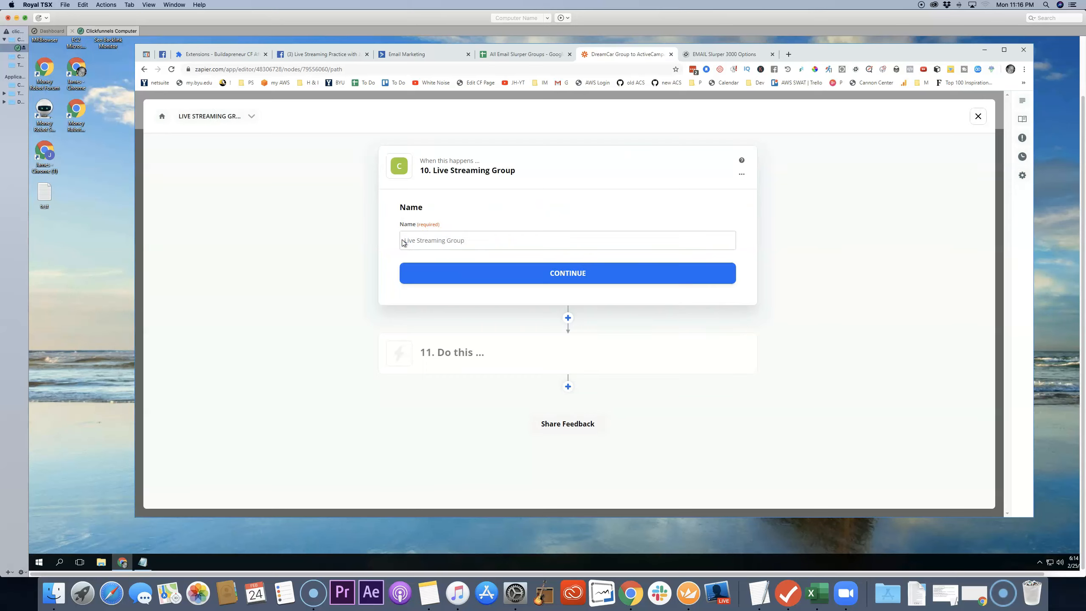
left_click(574, 273)
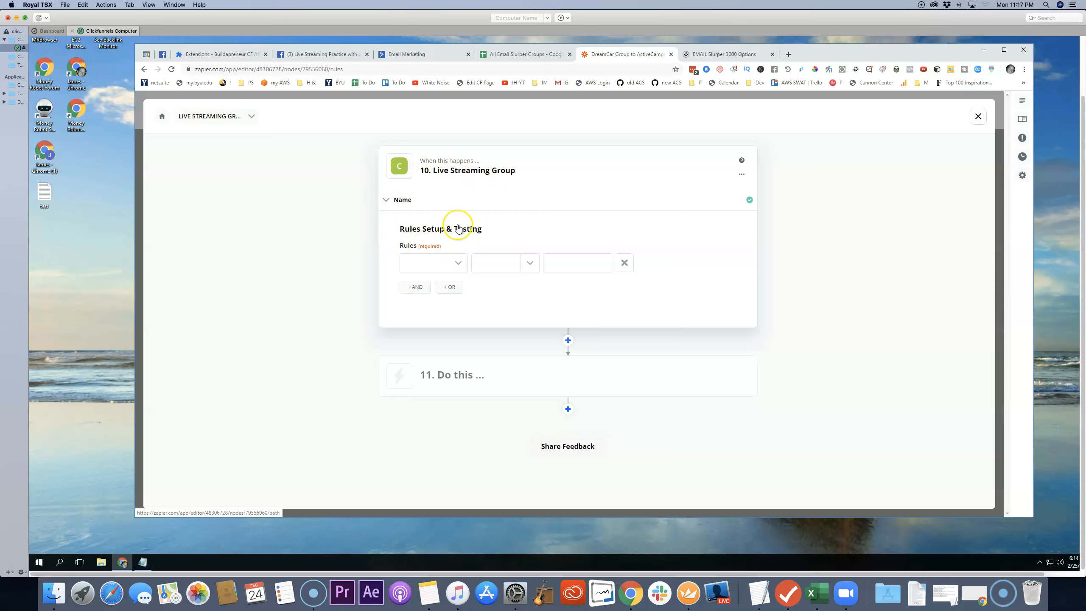
Step: Set the path's rule to Group Name (Text) Contains "live streaming" and test it against the sample data
left_click(458, 263)
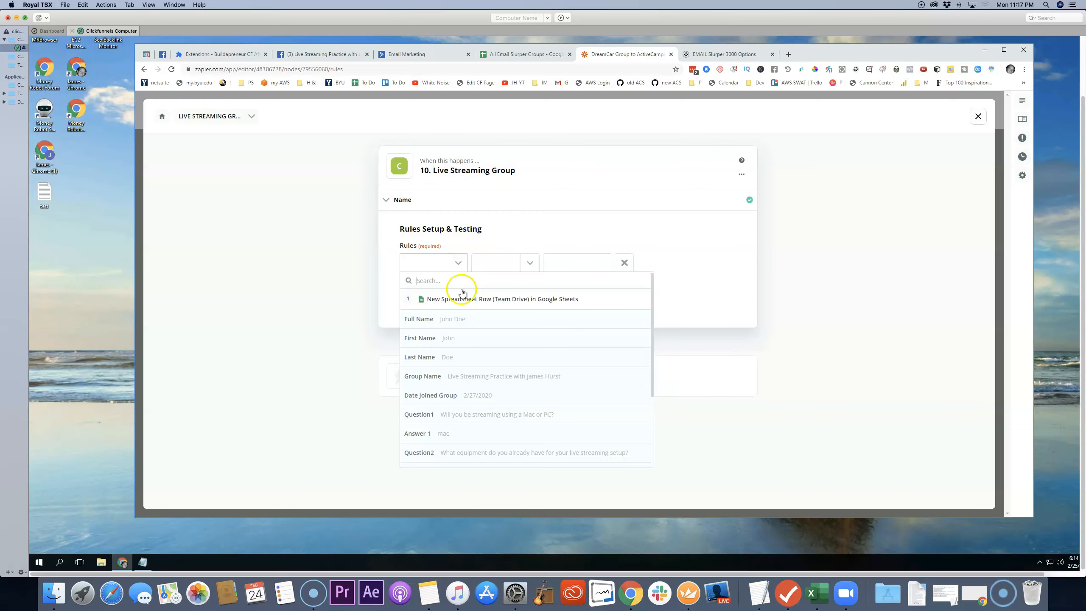
left_click(469, 377)
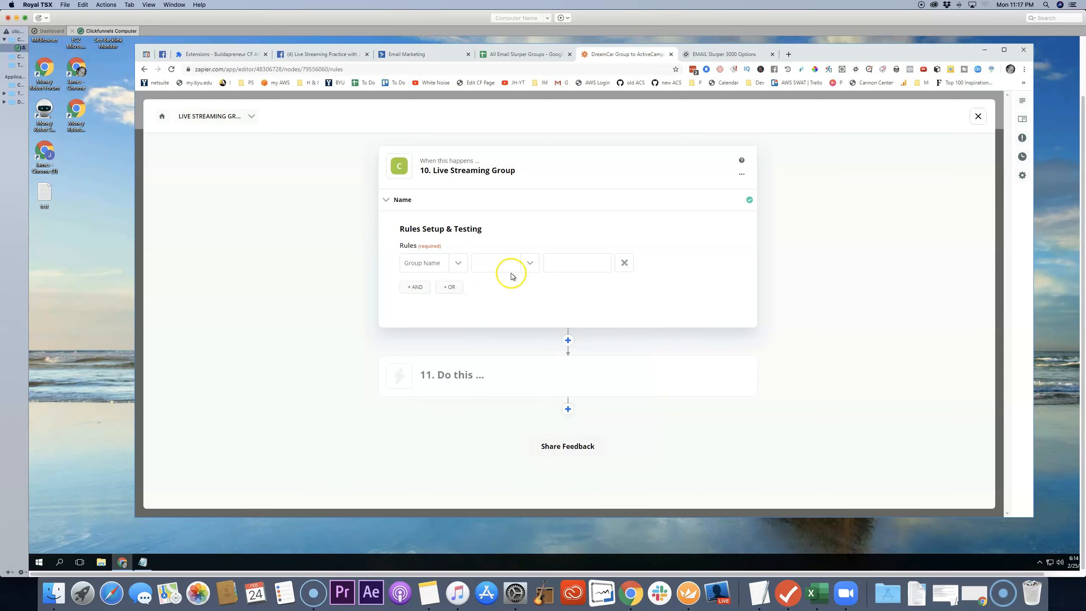
left_click(531, 262)
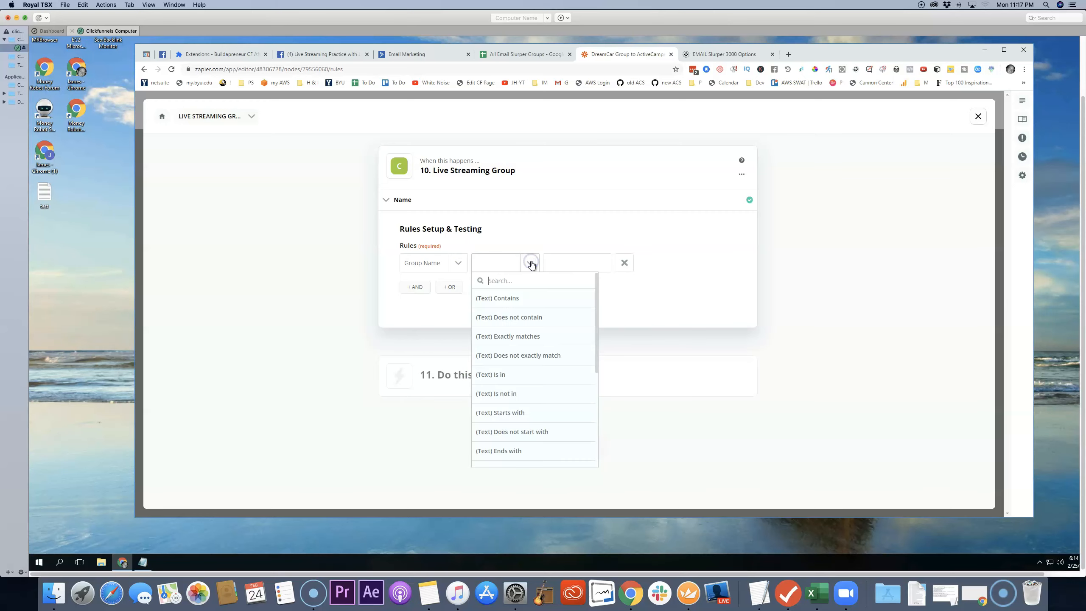
left_click(506, 300)
left_click(563, 263)
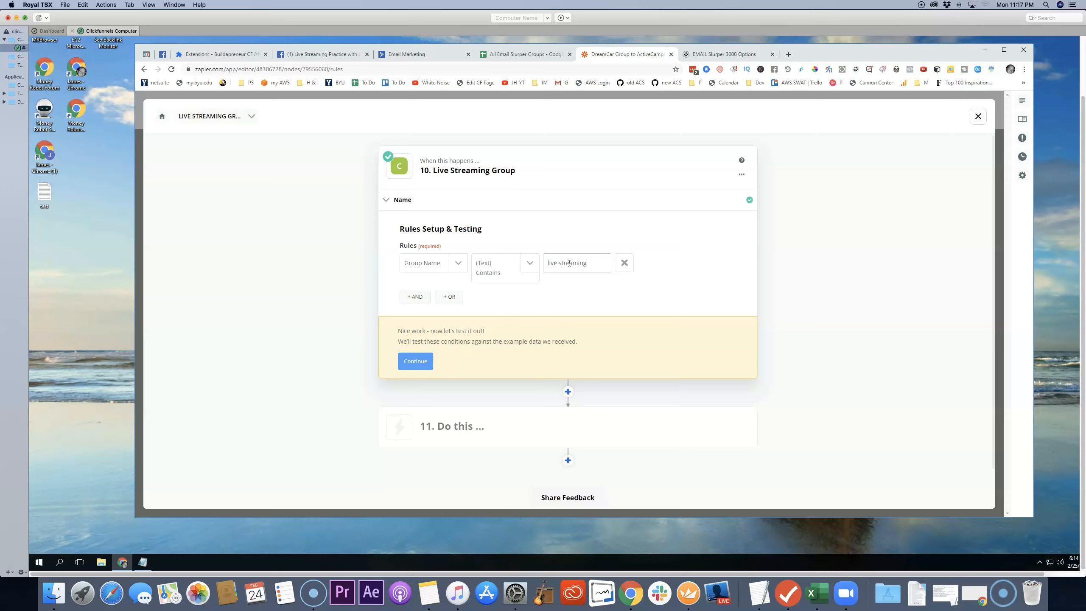
left_click(628, 286)
left_click(423, 363)
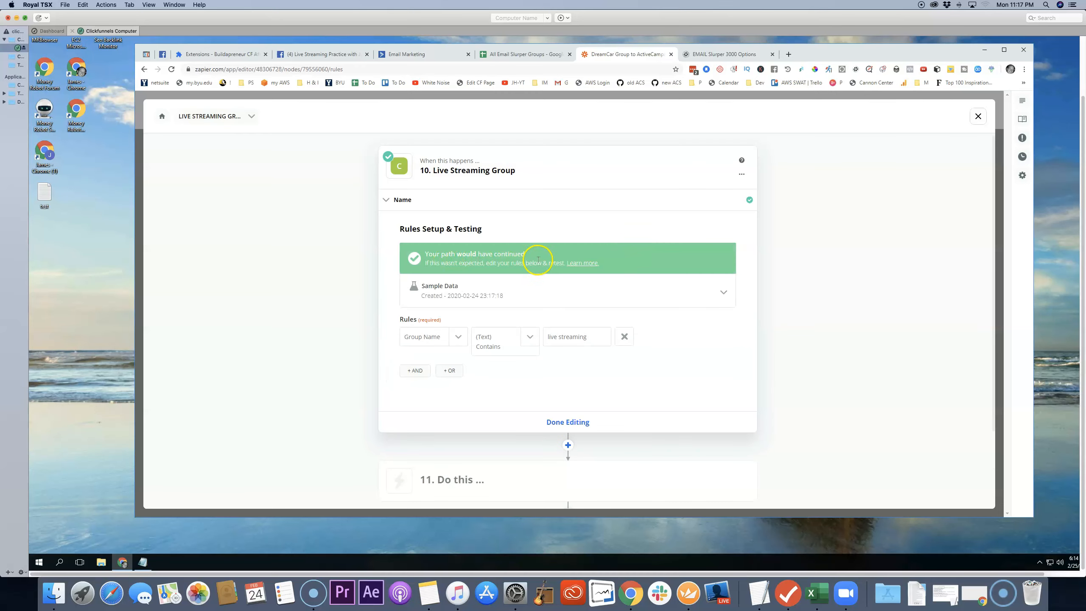
Step: Review the matched items in the rule test's sample data and finish editing the Live Streaming Group rule
left_click(724, 292)
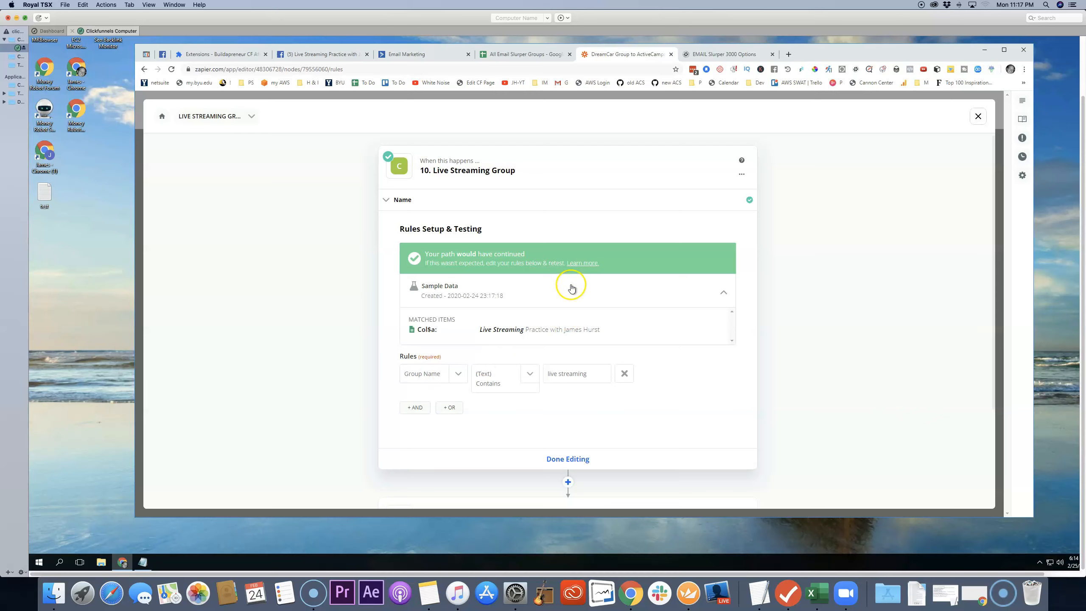
scroll(586, 325, "down", 1)
scroll(586, 325, "down", 2)
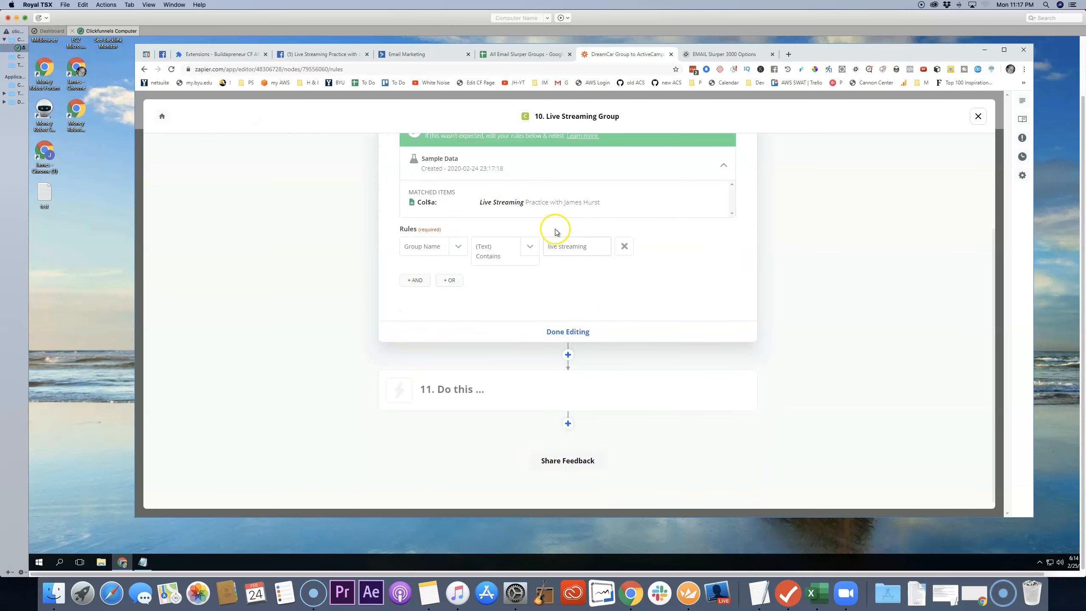
scroll(553, 233, "up", 2)
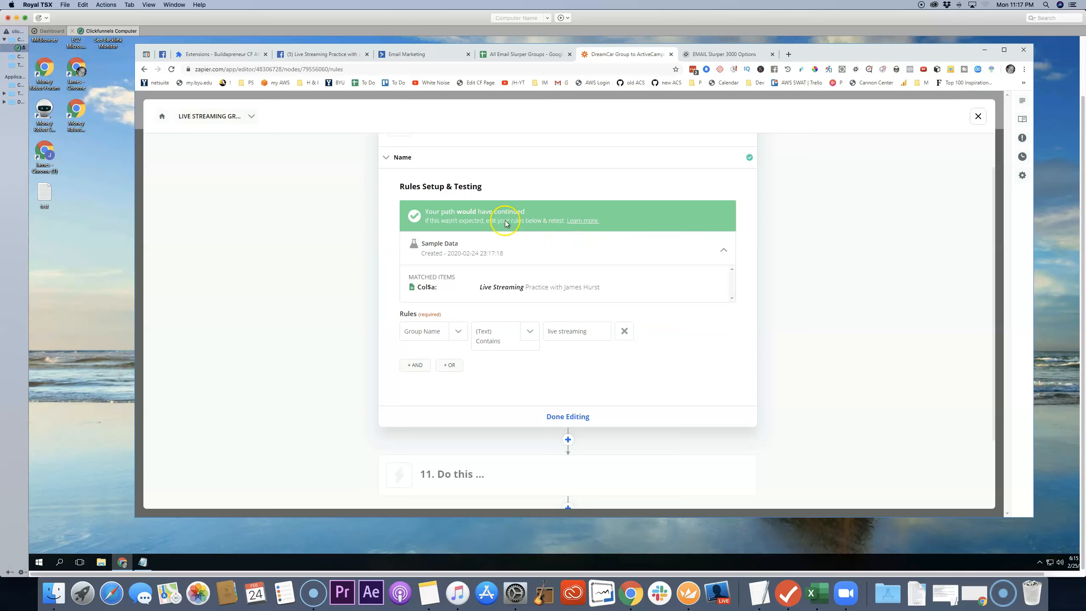
scroll(550, 387, "down", 1)
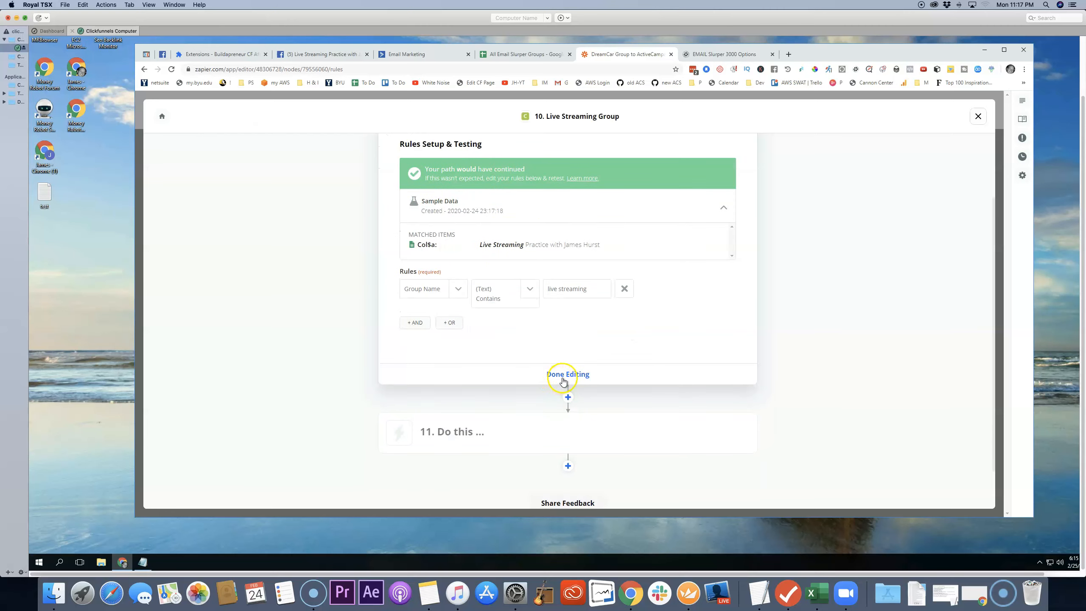
left_click(566, 375)
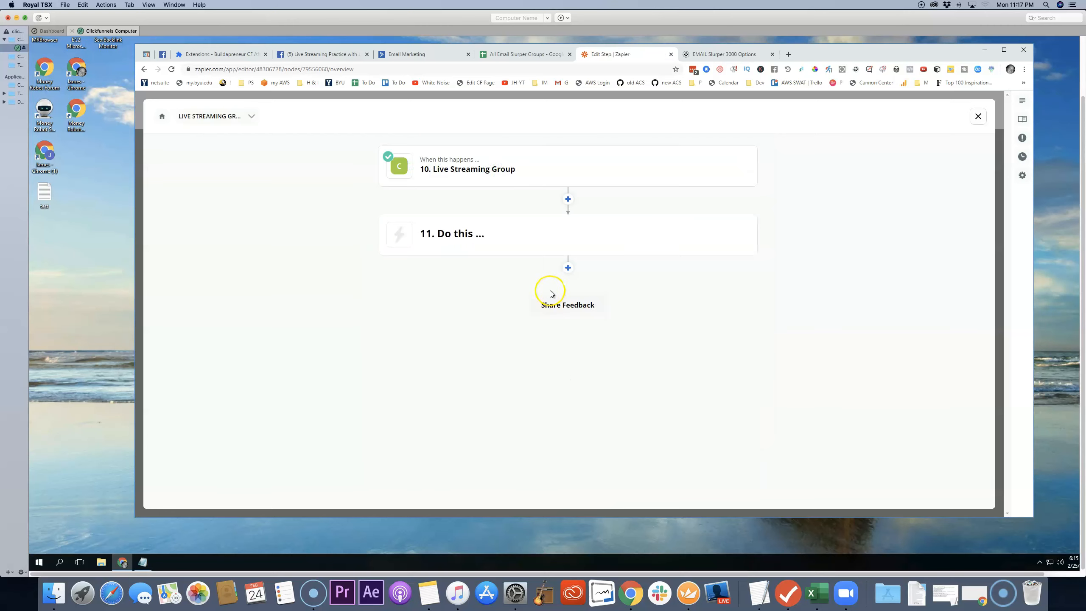
Step: Edit the empty action step in the Live Streaming Group path and choose ActiveCampaign as its app
mouse_move(437, 166)
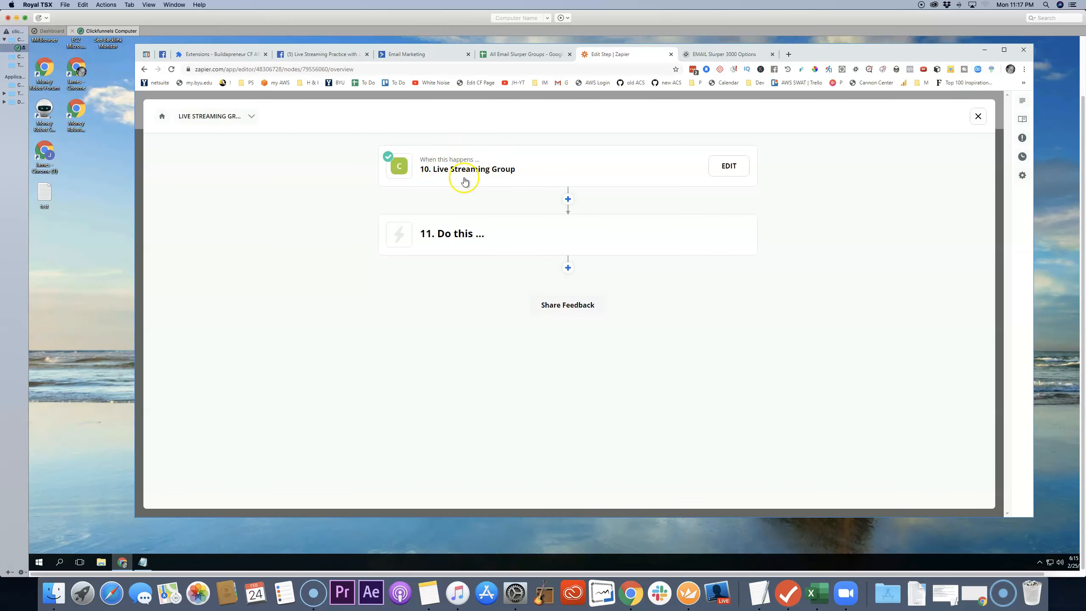
mouse_move(504, 233)
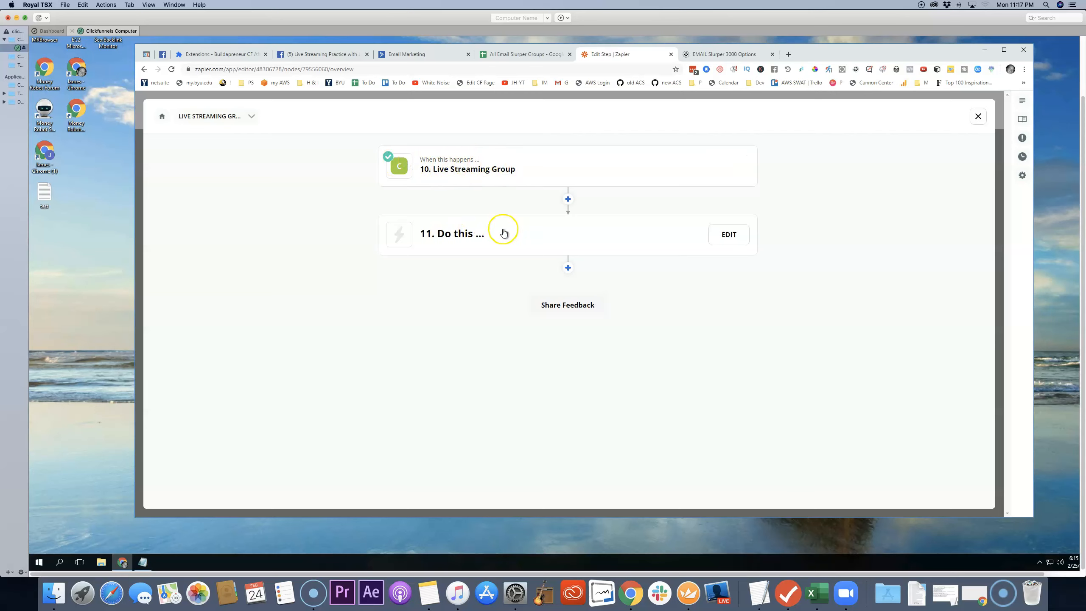
left_click(730, 236)
left_click(445, 359)
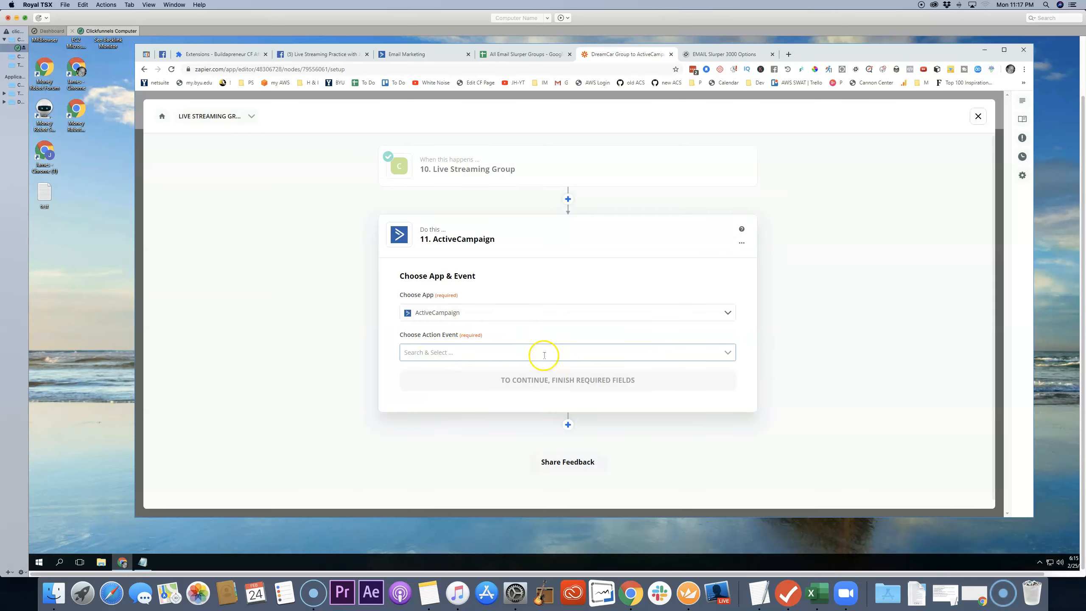
Step: Set the ActiveCampaign step's action event to Create/Update Contact and continue to the account choice
left_click(728, 352)
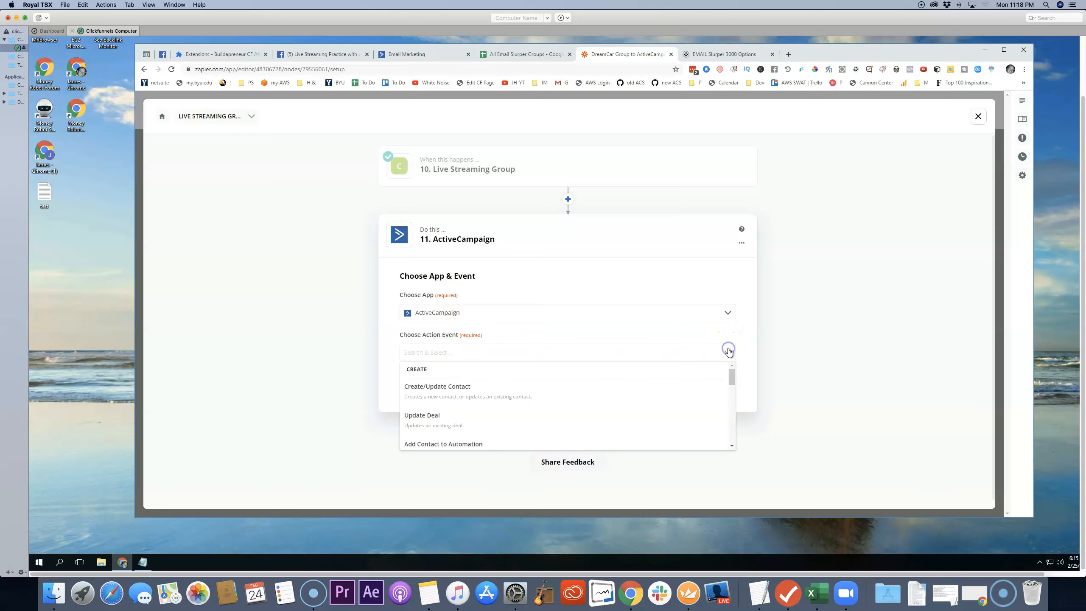
left_click(431, 393)
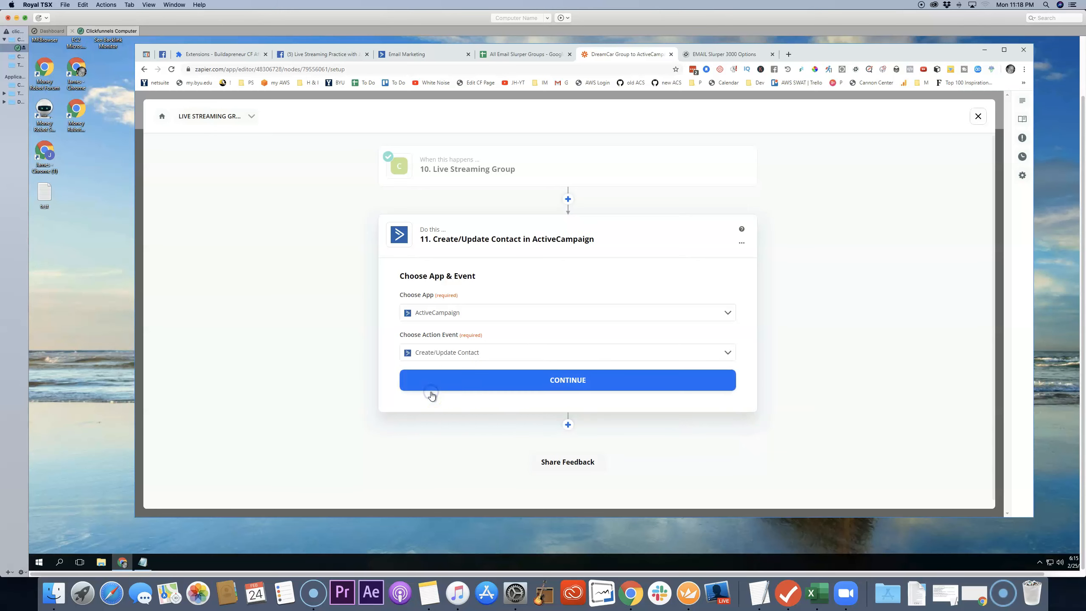
left_click(572, 381)
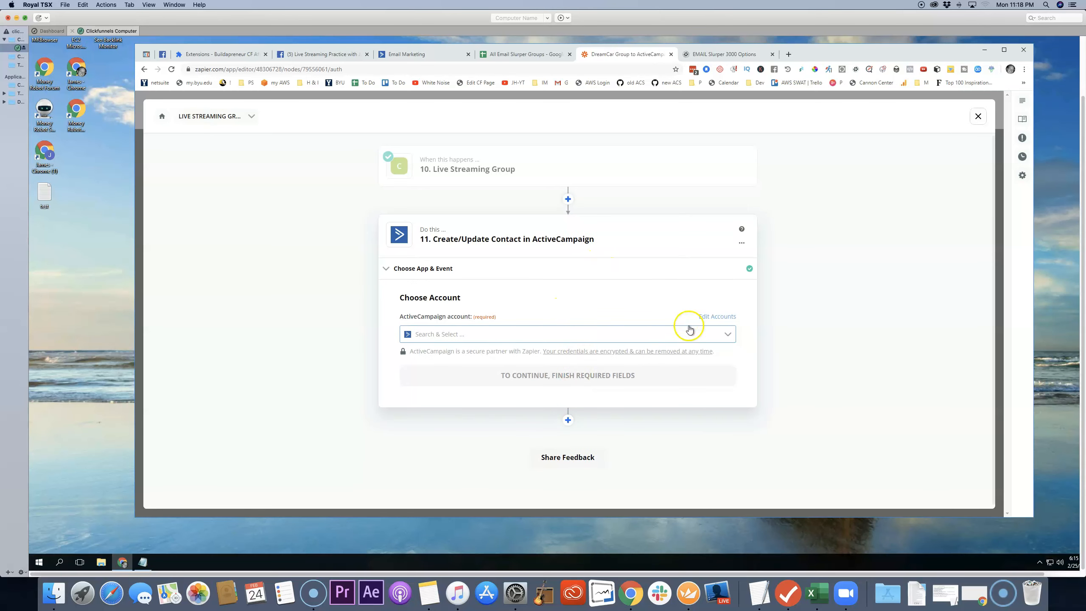
Step: Choose PWPActiveCampaign as the ActiveCampaign account and continue to the contact fields
left_click(727, 335)
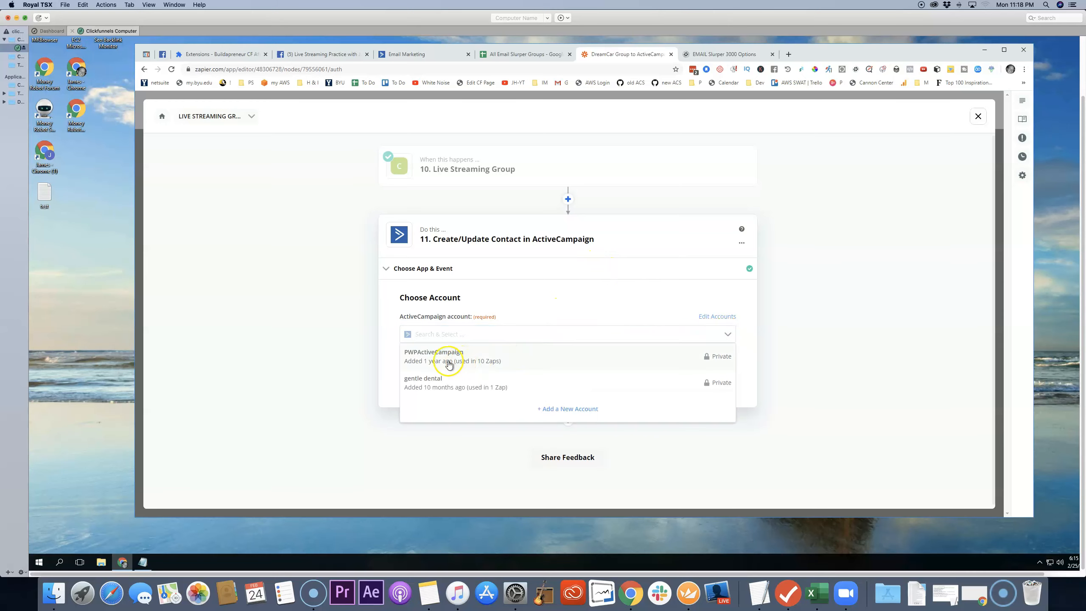
left_click(445, 363)
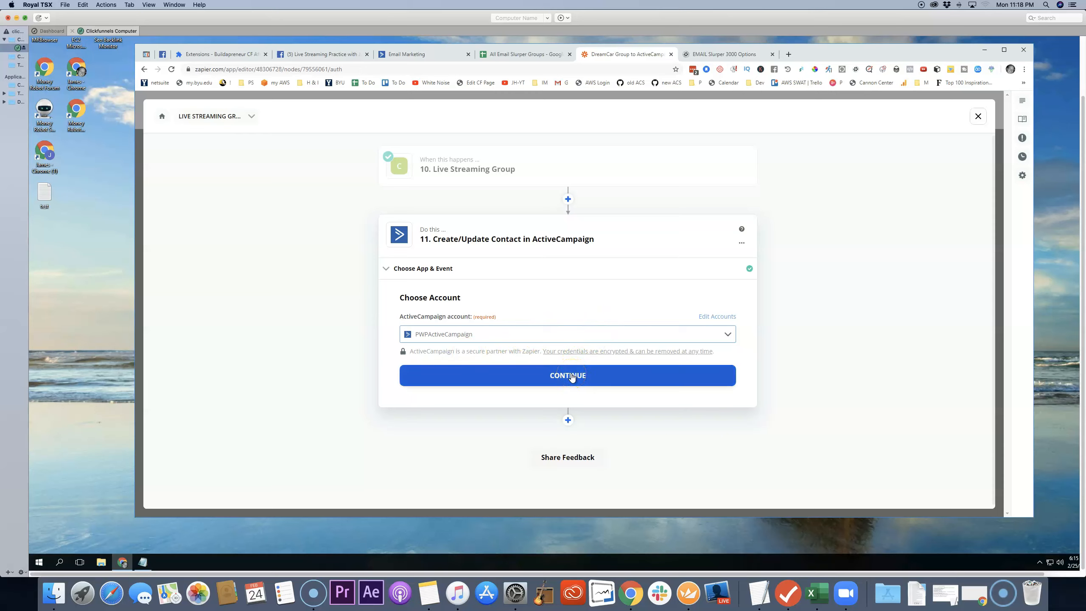
left_click(728, 334)
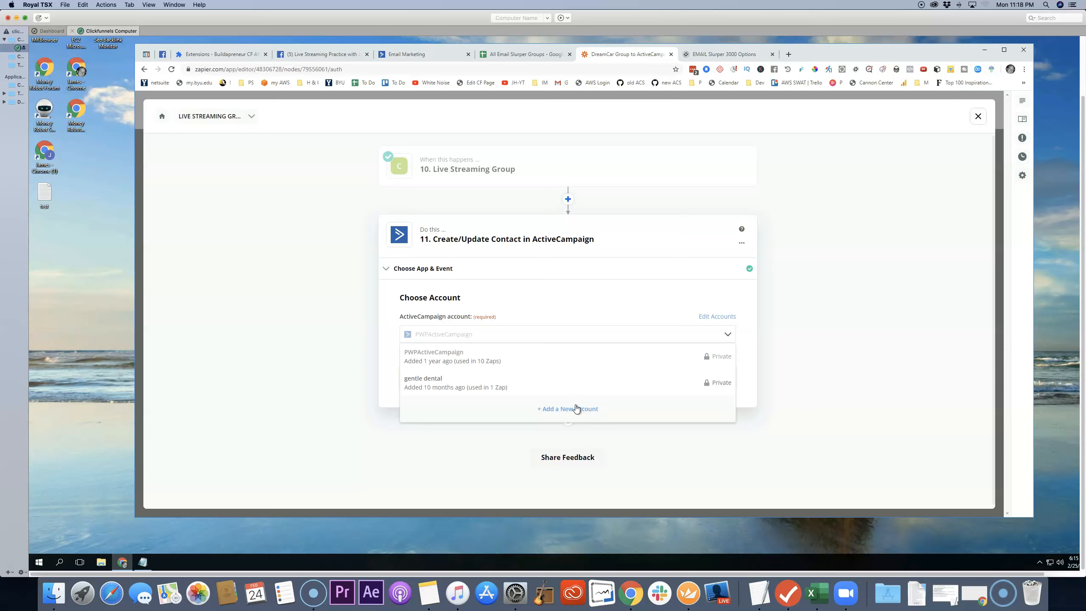
left_click(371, 349)
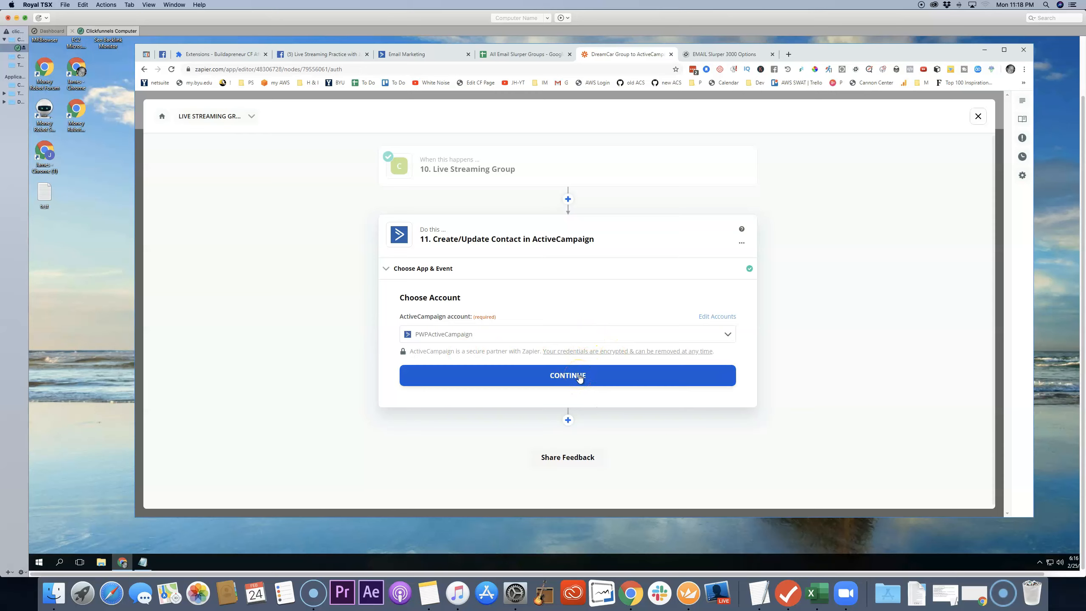
left_click(580, 376)
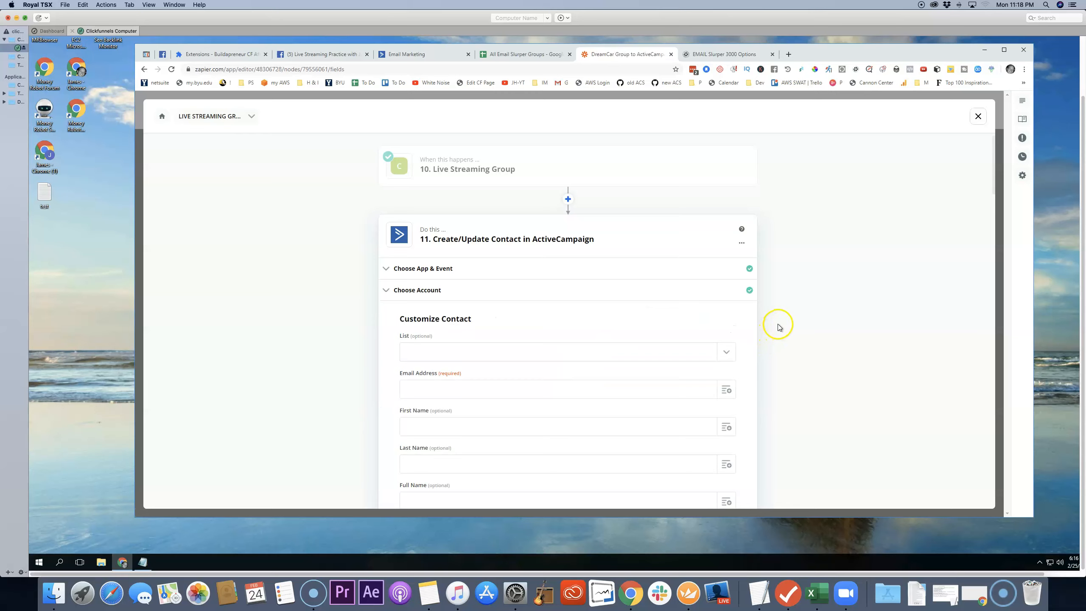
Step: Set the contact's list to ClickFunnels People and map Email Address to the Answer3 field from the Google Sheets row
left_click(724, 352)
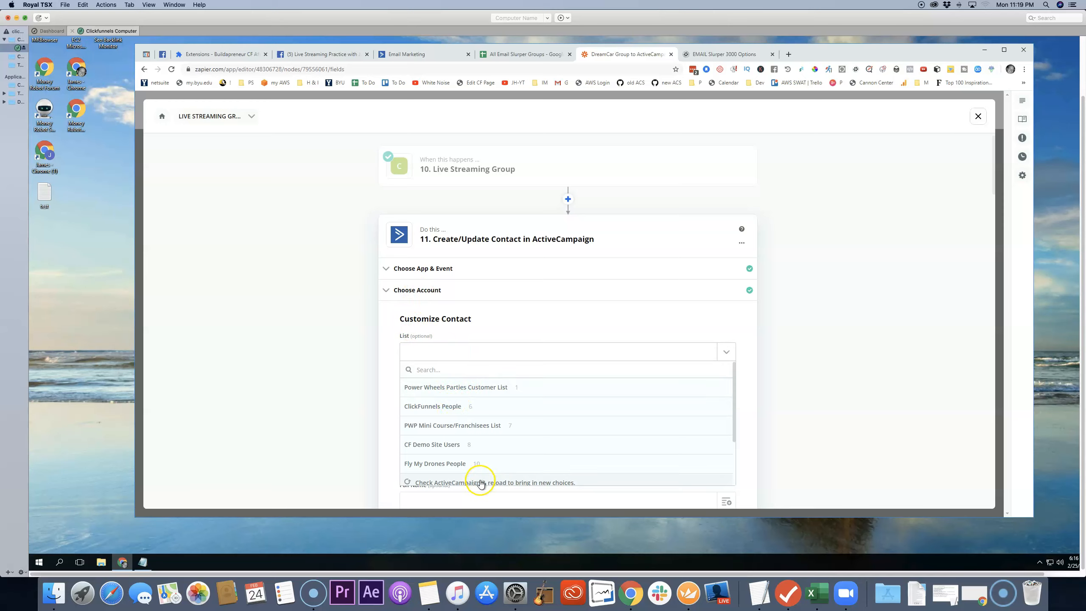
left_click(453, 409)
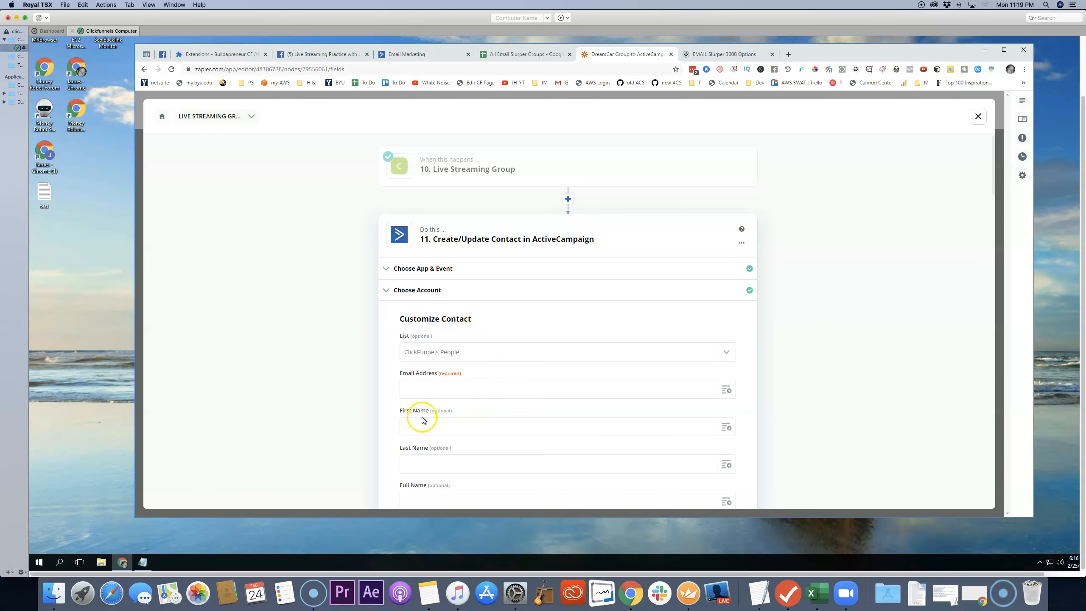
left_click(728, 392)
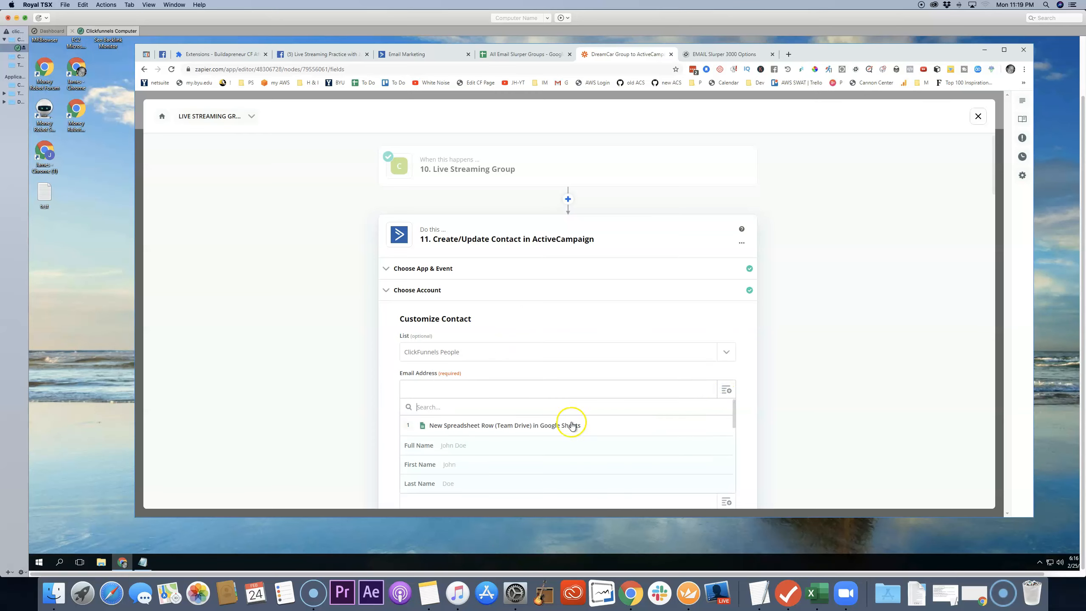
scroll(519, 434, "down", 3)
scroll(519, 433, "down", 4)
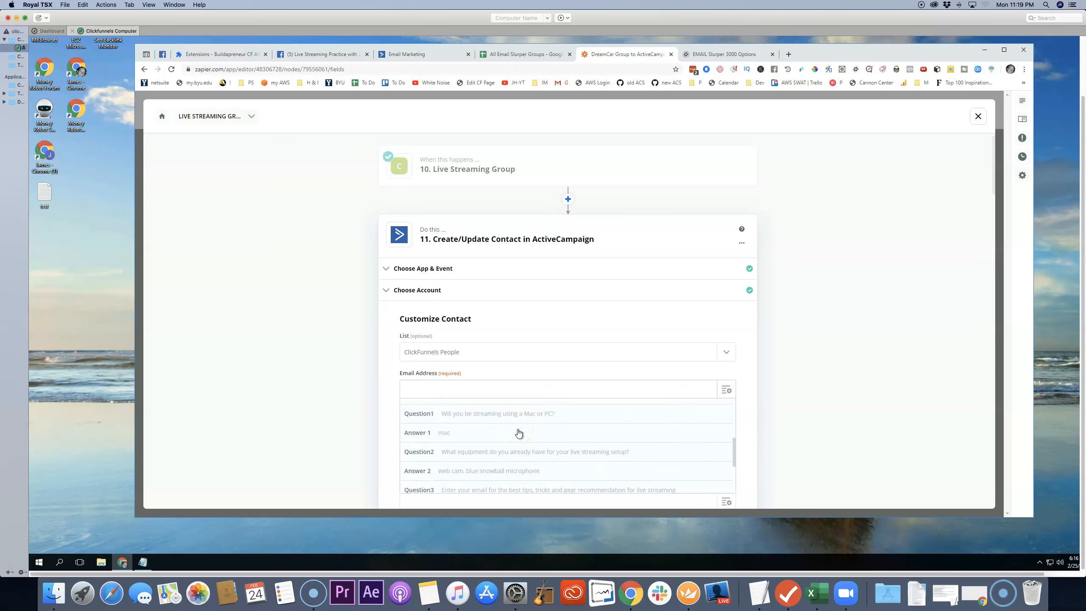
scroll(519, 433, "up", 2)
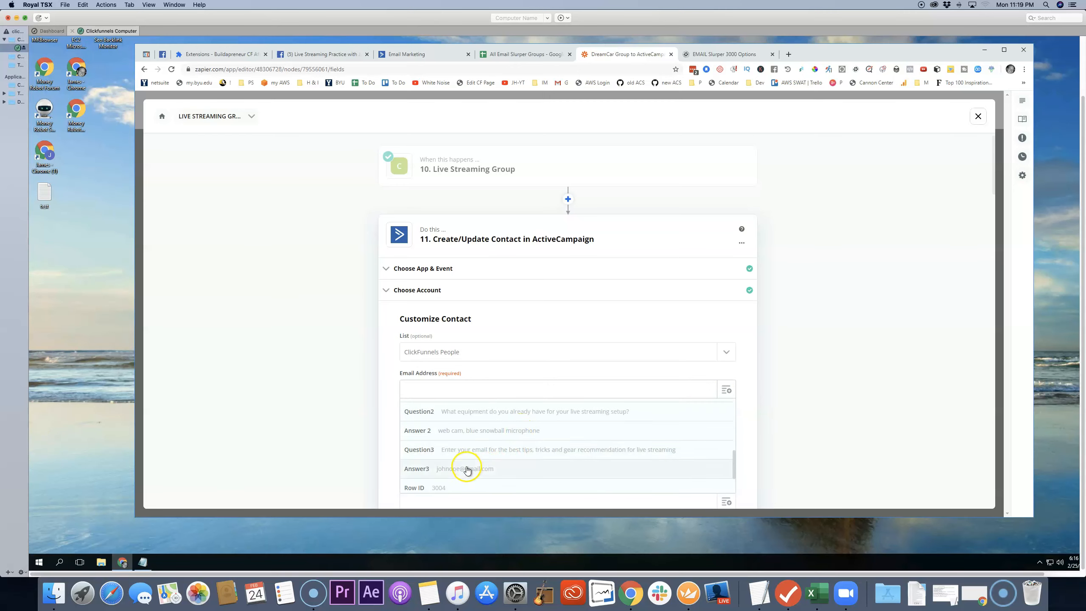
left_click(467, 470)
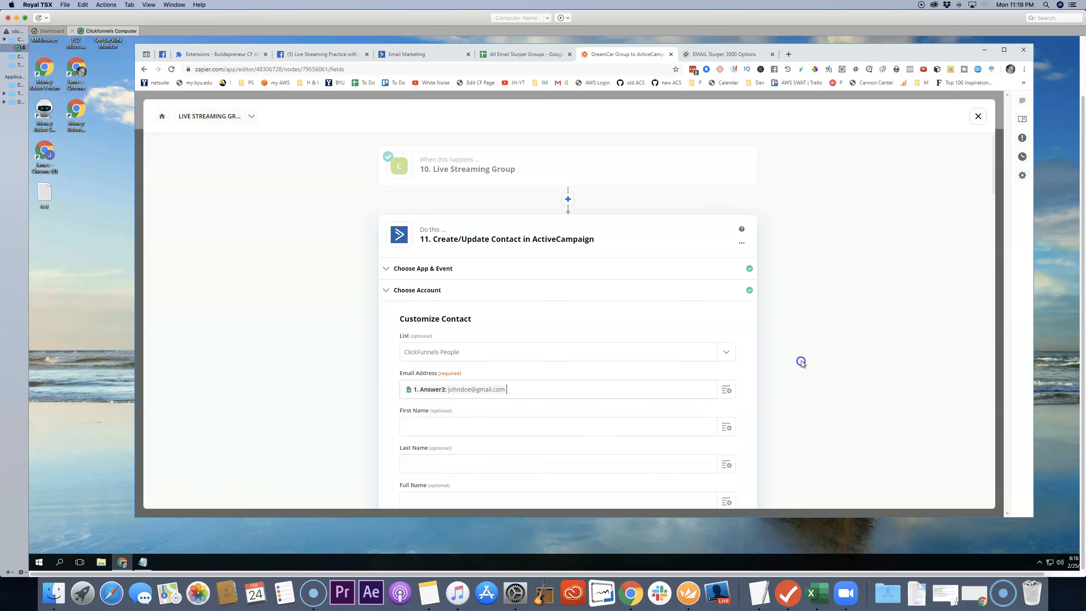
Step: Map the contact's First Name and Last Name to the matching fields from the Google Sheets row
scroll(687, 388, "down", 1)
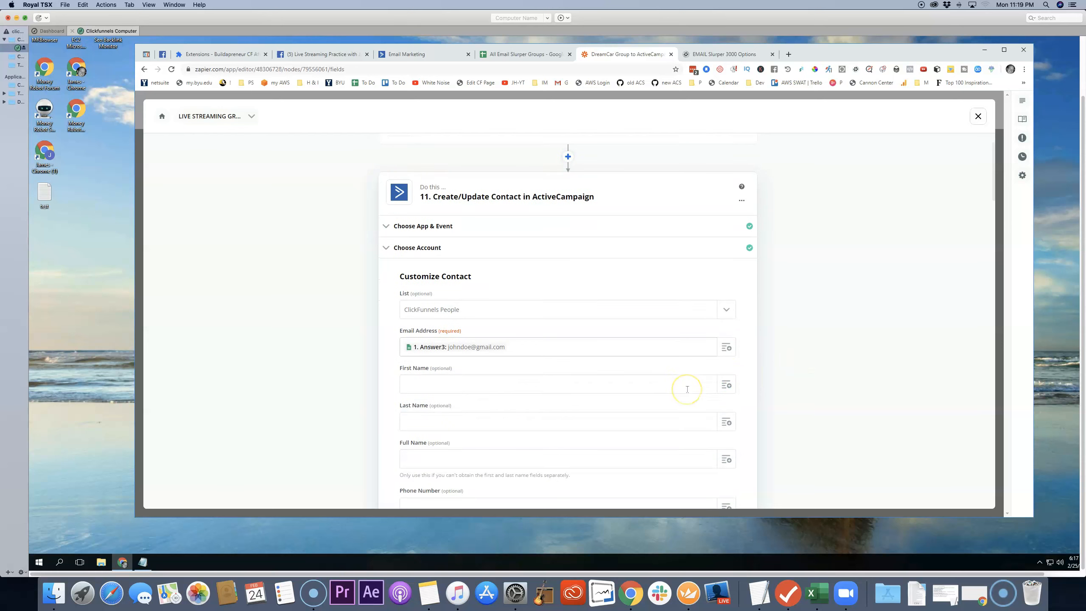
scroll(688, 392, "down", 1)
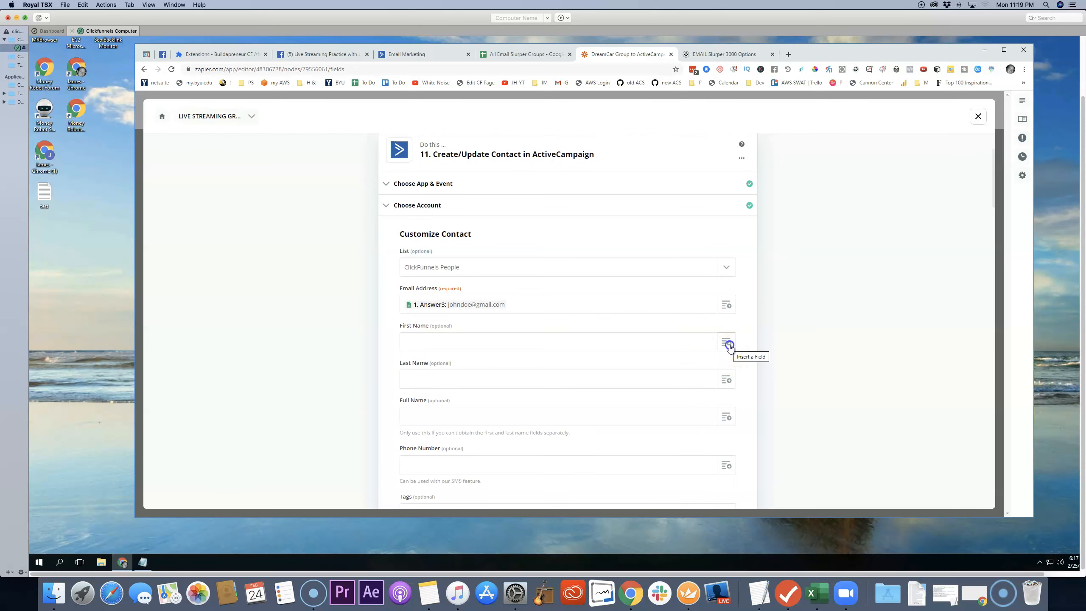
left_click(728, 344)
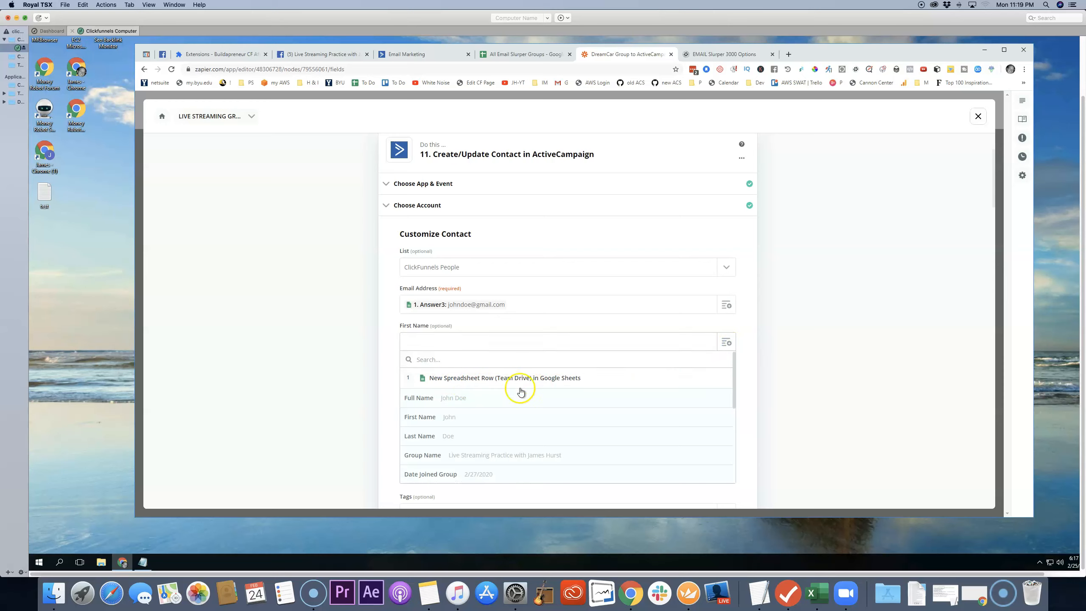
left_click(463, 420)
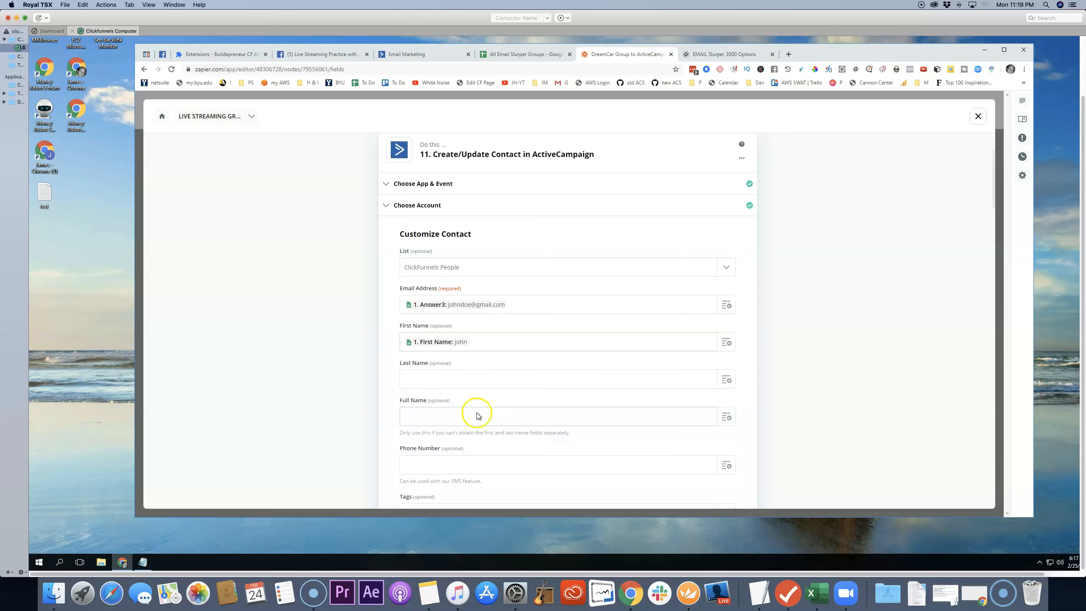
left_click(729, 384)
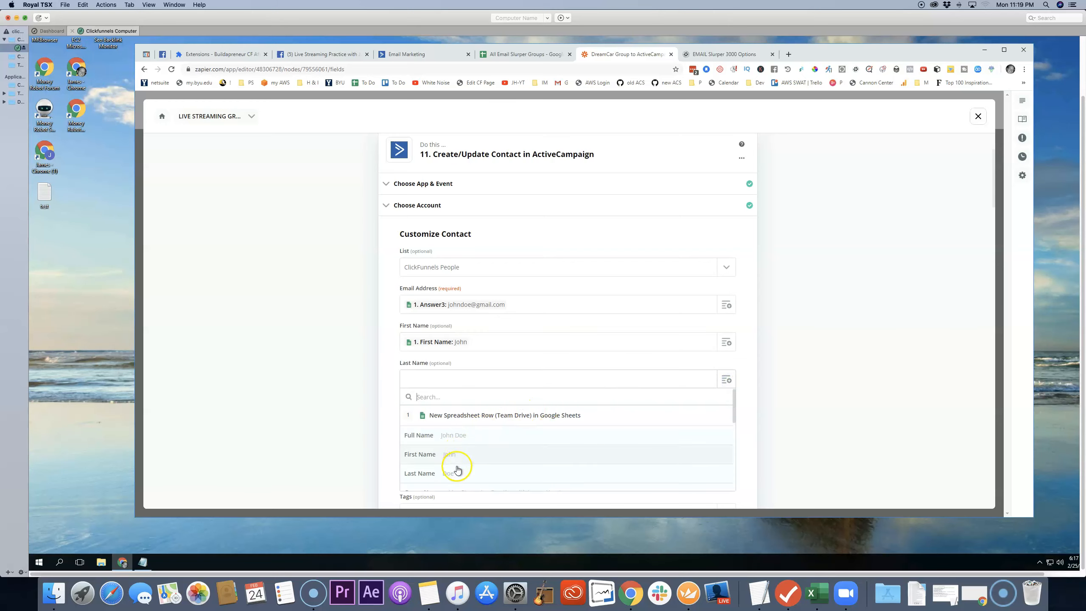
left_click(457, 473)
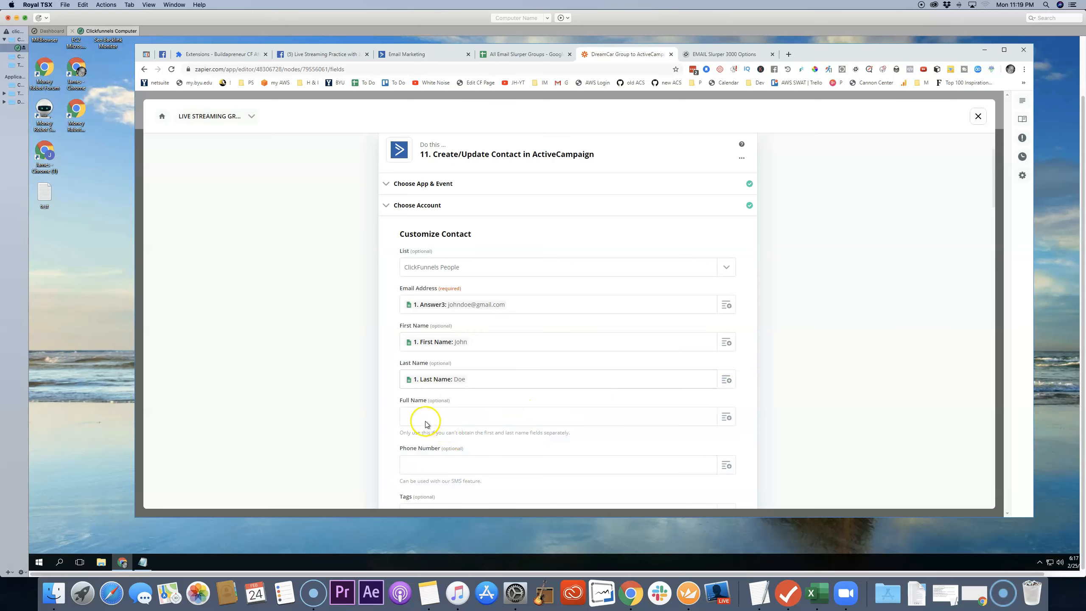
left_click(725, 418)
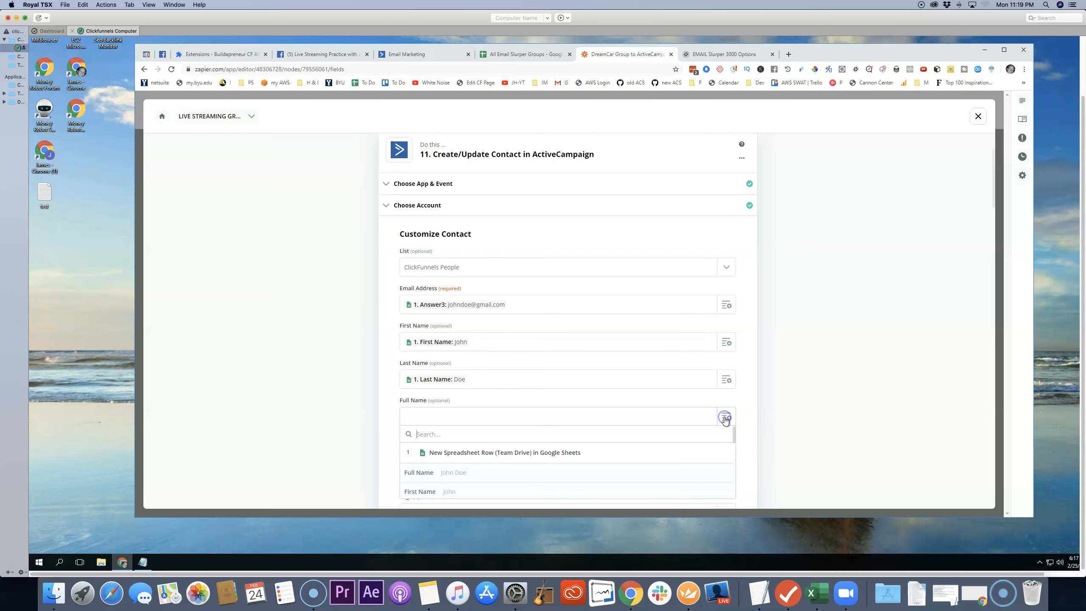
left_click(775, 411)
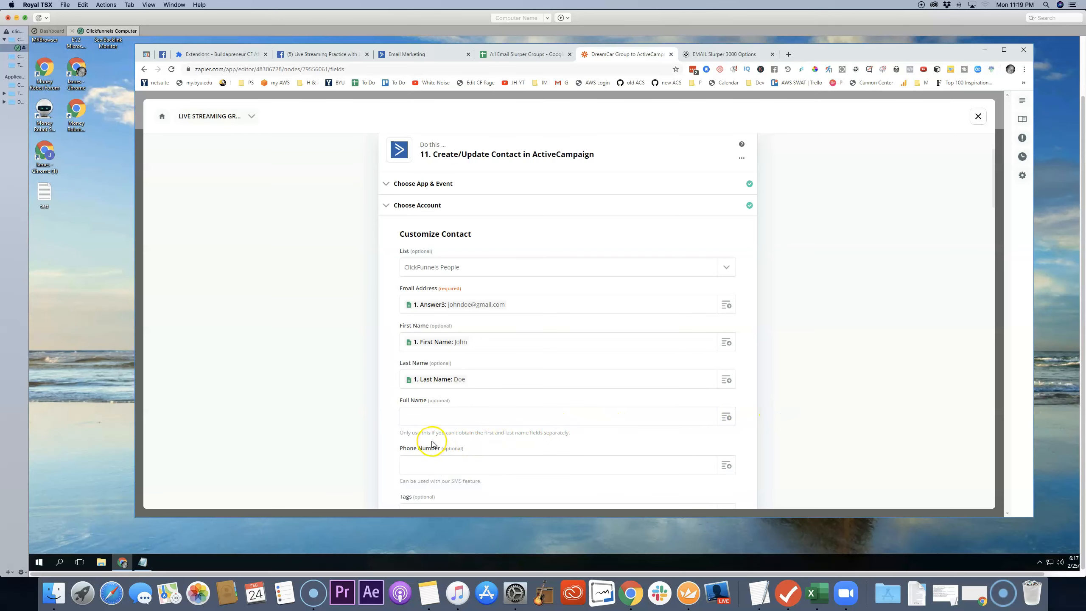
left_click_drag(432, 436, 524, 434)
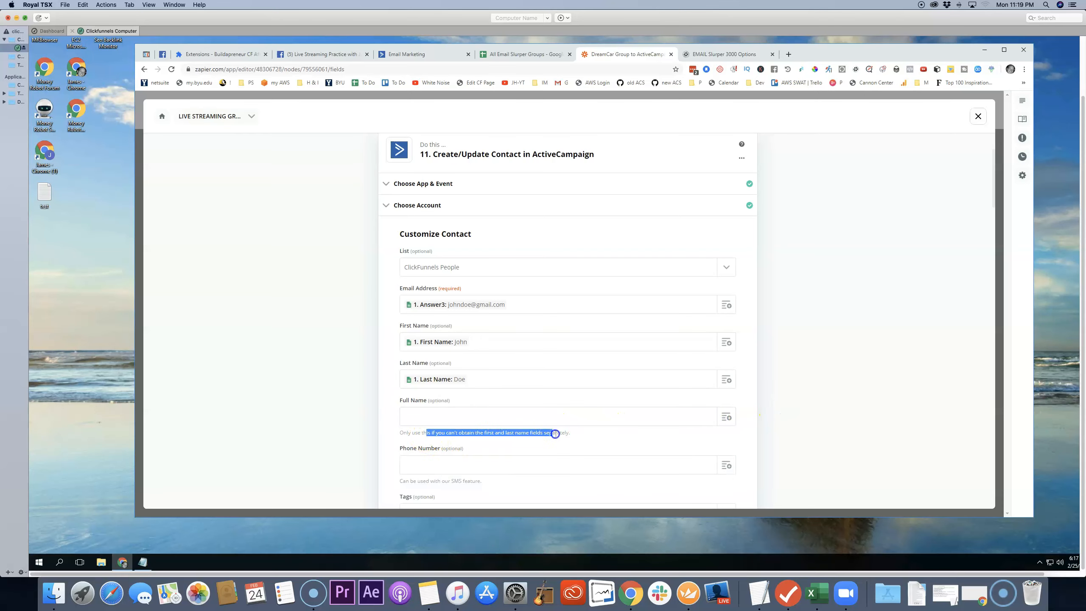
left_click(781, 368)
Step: Try the Group Name field as the contact's tag, and replace it with the fixed tag liveStreamingGroupMember
scroll(761, 372, "down", 2)
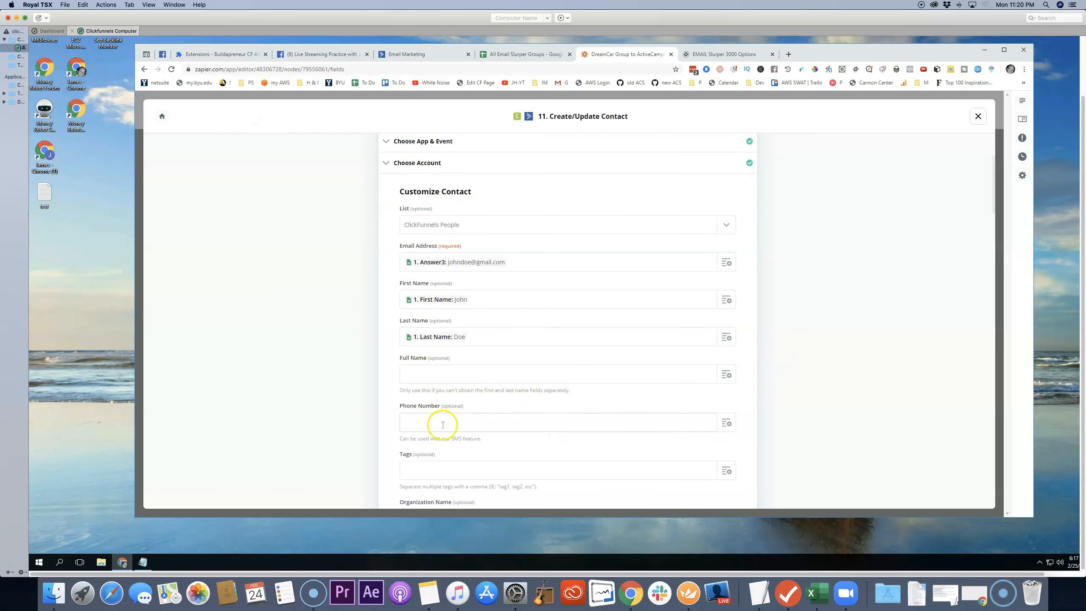
scroll(515, 419, "down", 1)
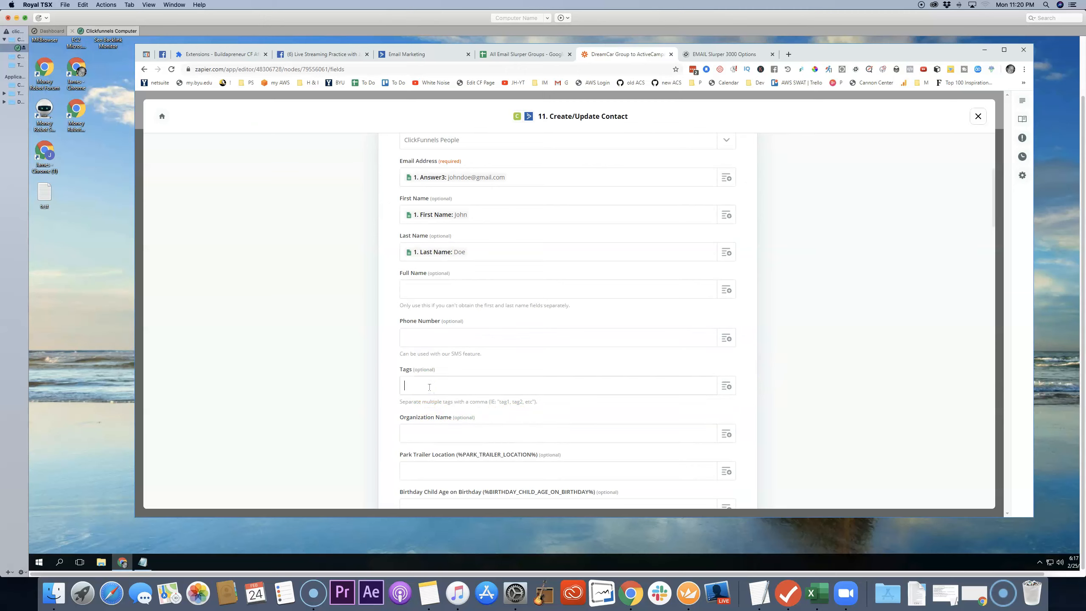
left_click(724, 387)
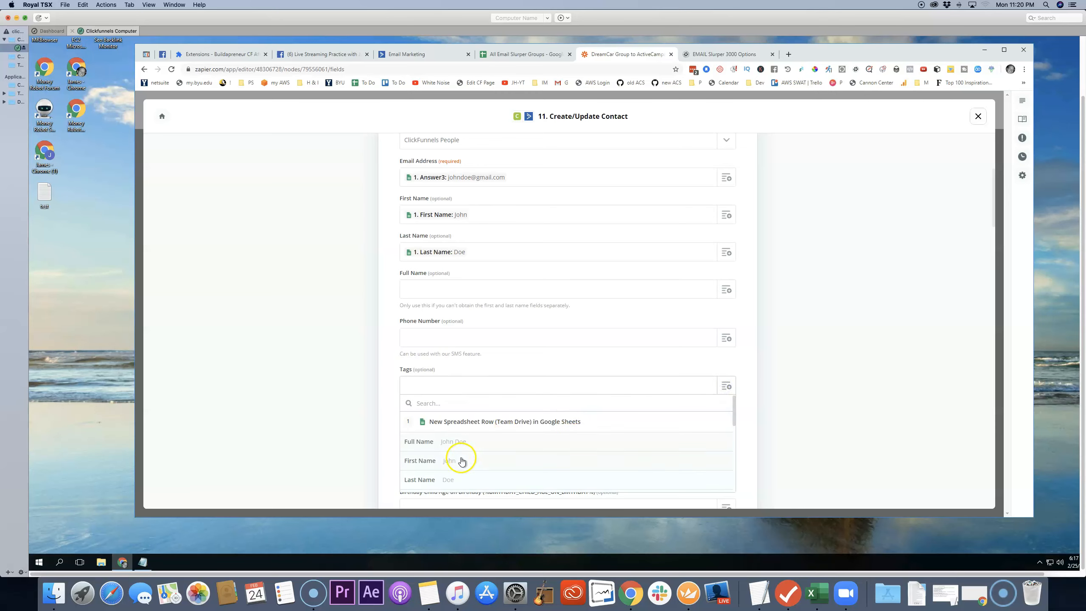
scroll(466, 454, "down", 3)
left_click(482, 455)
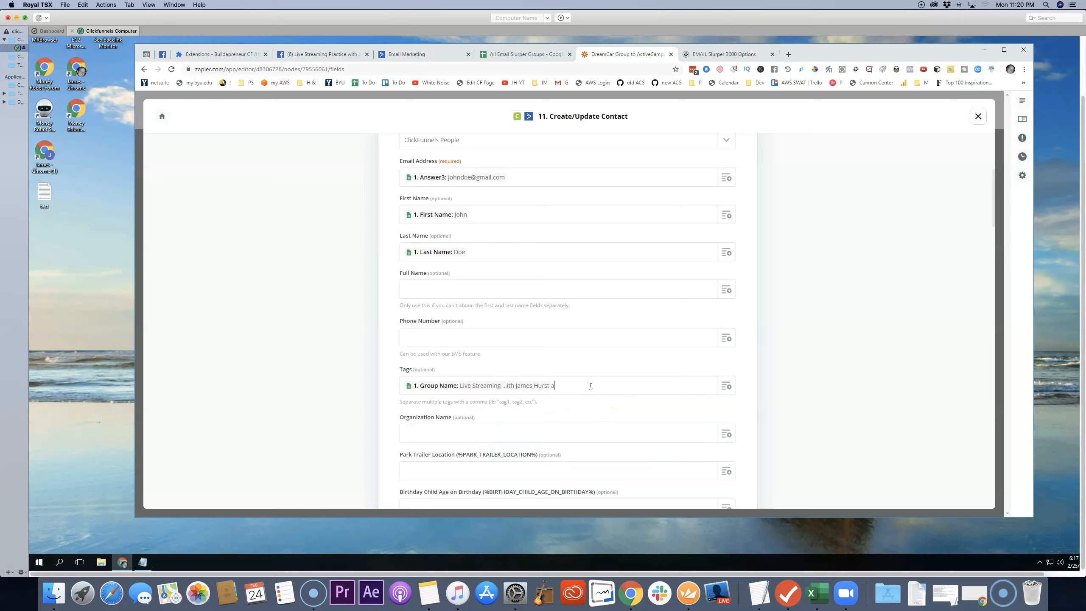
key("BackSpace")
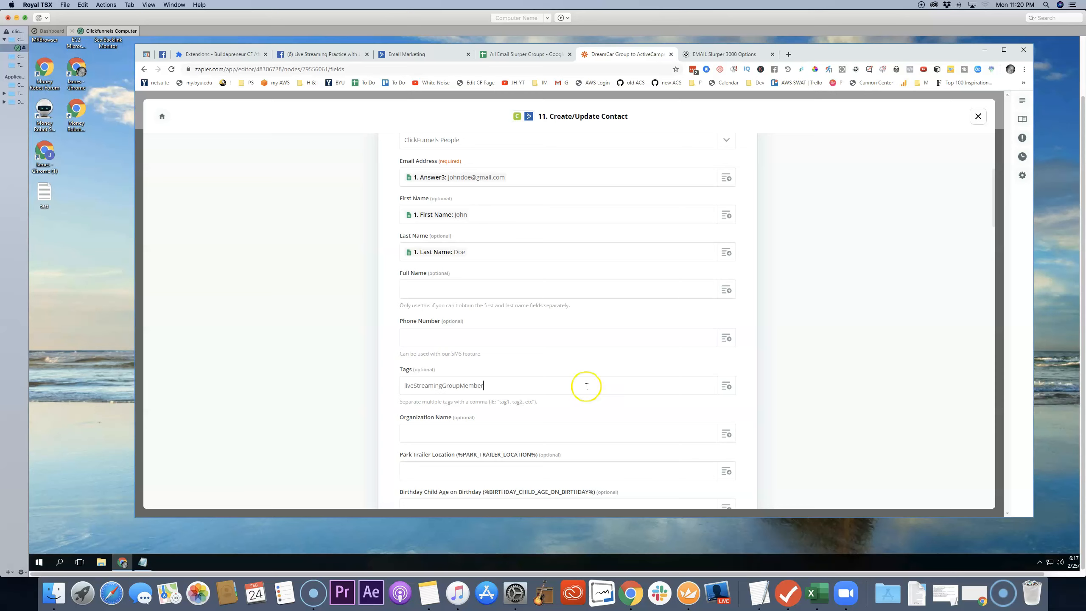
Step: Examine the optional custom contact fields below Tags, through to the Mac or PC and Live Streaming Equipment fields
scroll(582, 388, "down", 1)
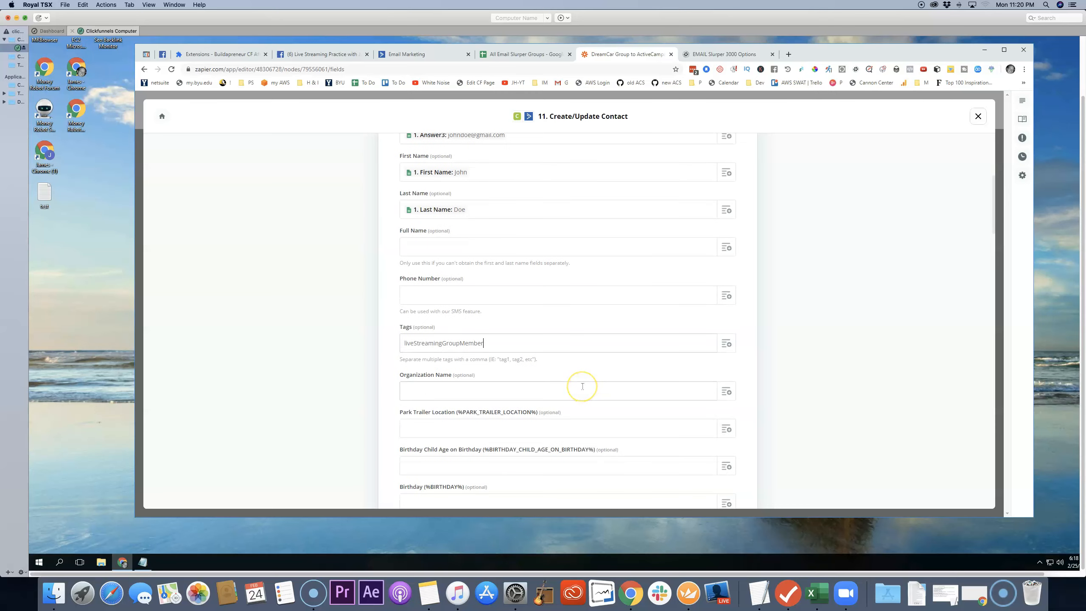
scroll(586, 354, "down", 1)
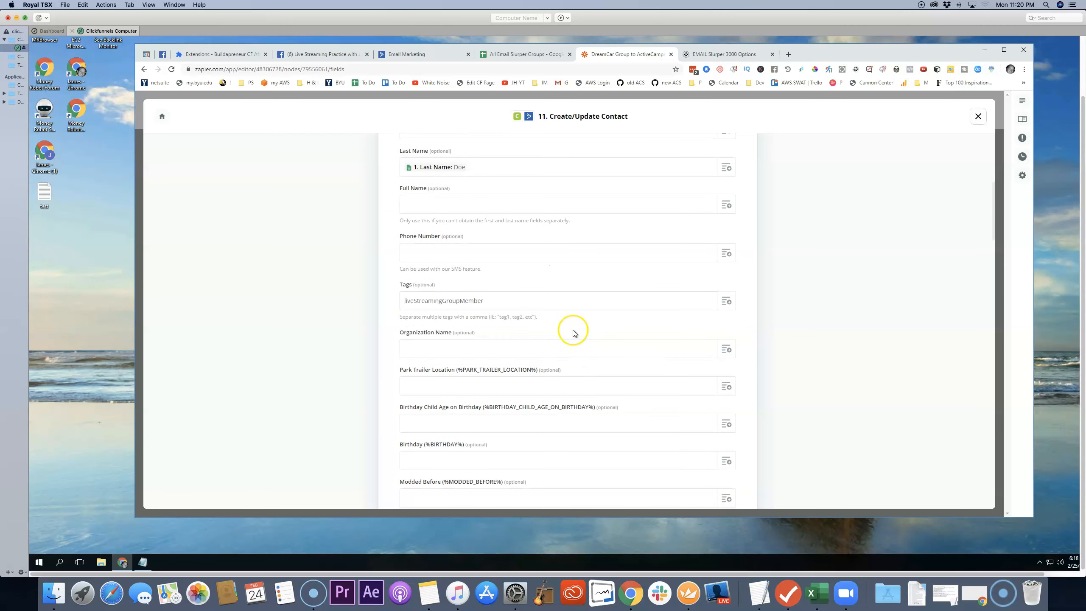
left_click_drag(414, 370, 458, 370)
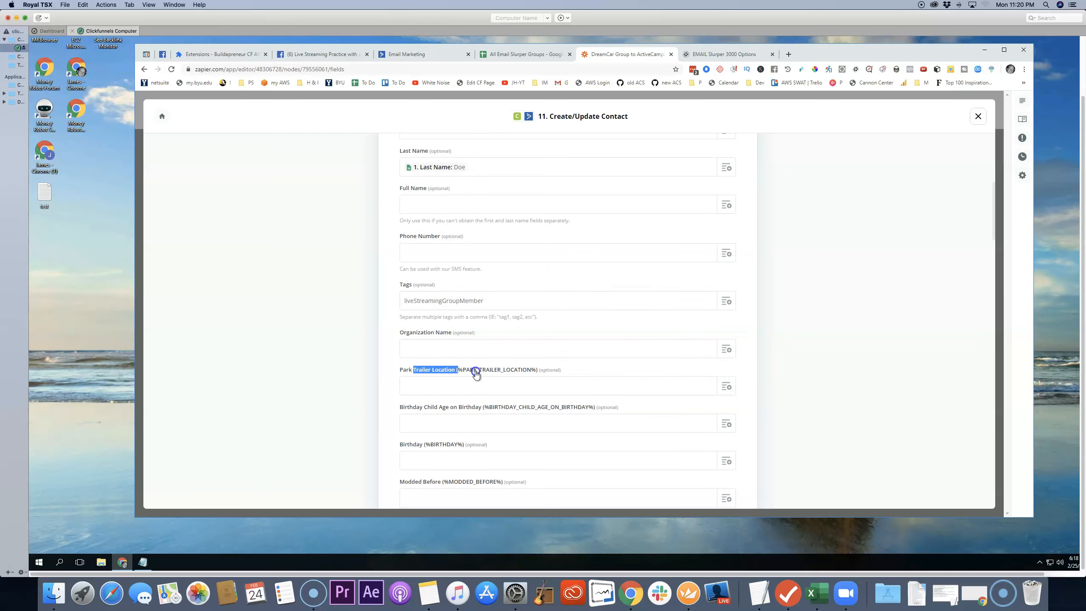
left_click_drag(433, 407, 515, 409)
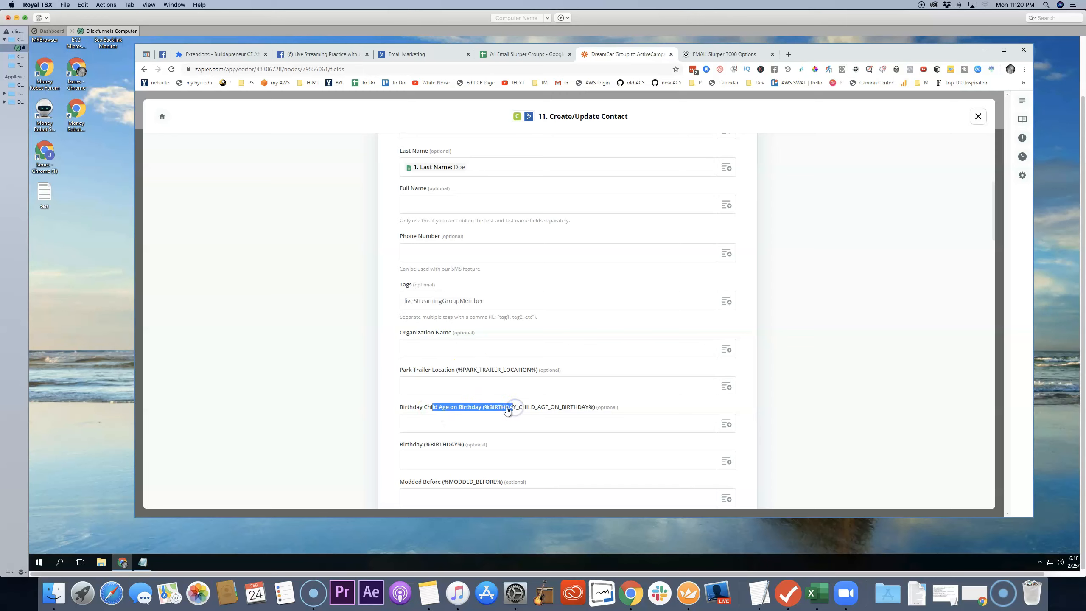
scroll(501, 392, "down", 3)
scroll(500, 393, "down", 4)
scroll(499, 391, "down", 1)
left_click_drag(470, 405, 471, 407)
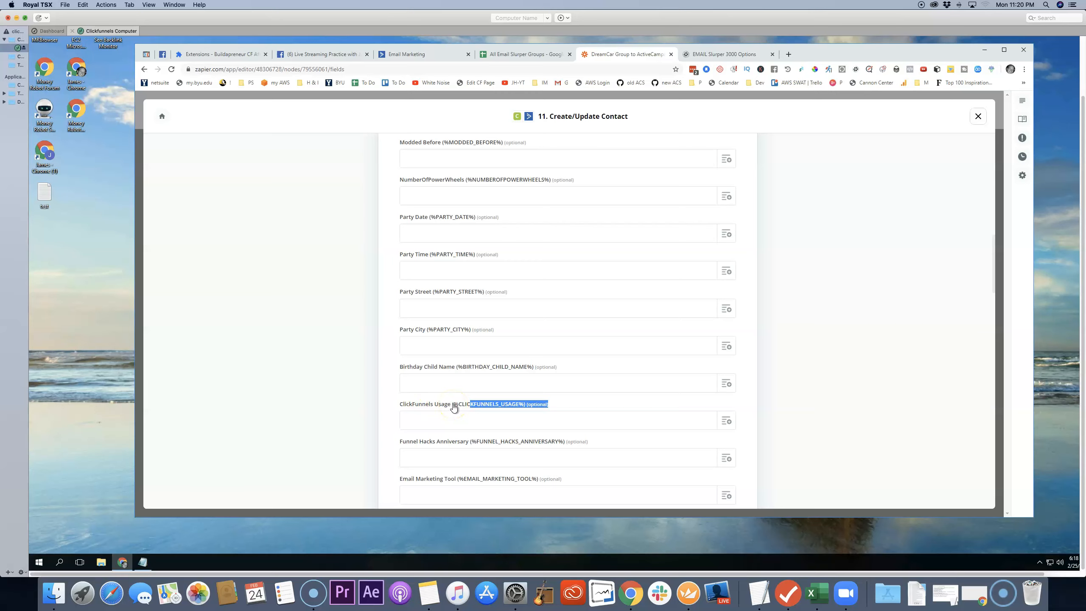
scroll(454, 408, "down", 1)
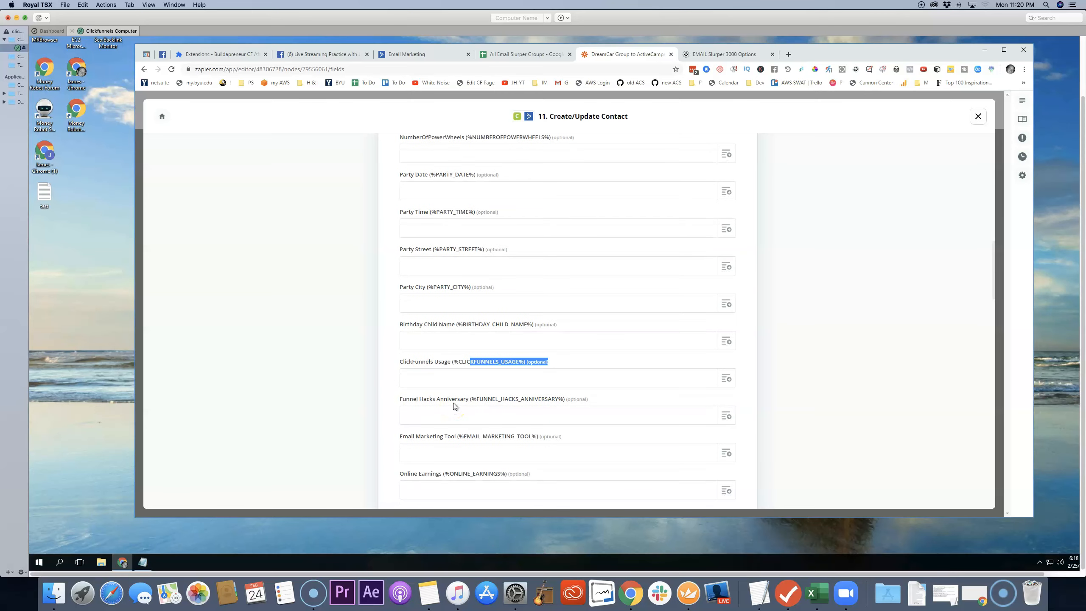
scroll(455, 407, "down", 1)
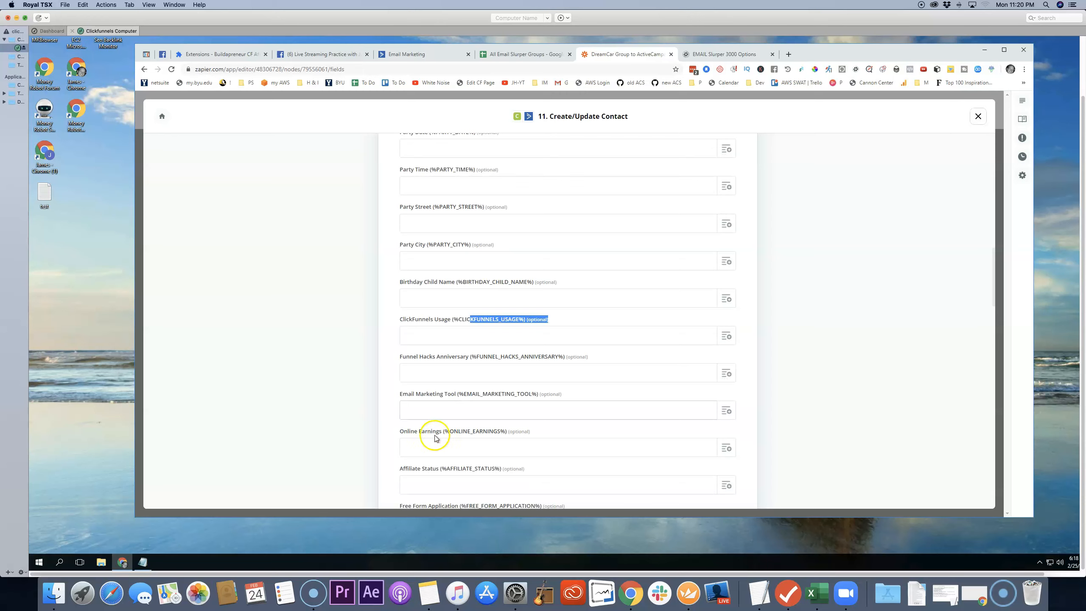
scroll(520, 393, "down", 2)
scroll(523, 397, "down", 1)
scroll(530, 358, "down", 1)
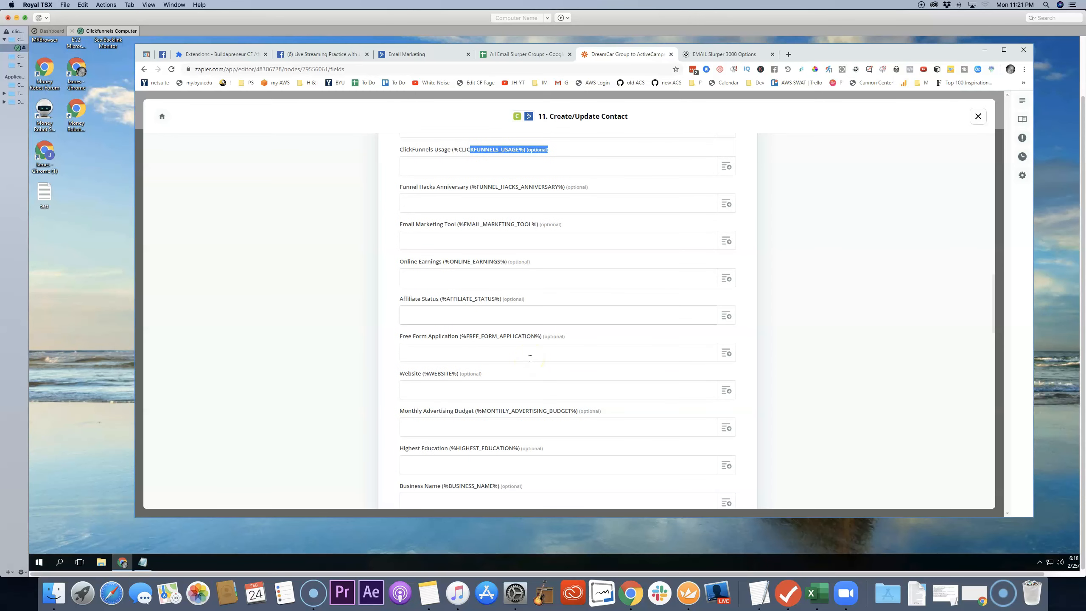
scroll(530, 359, "down", 3)
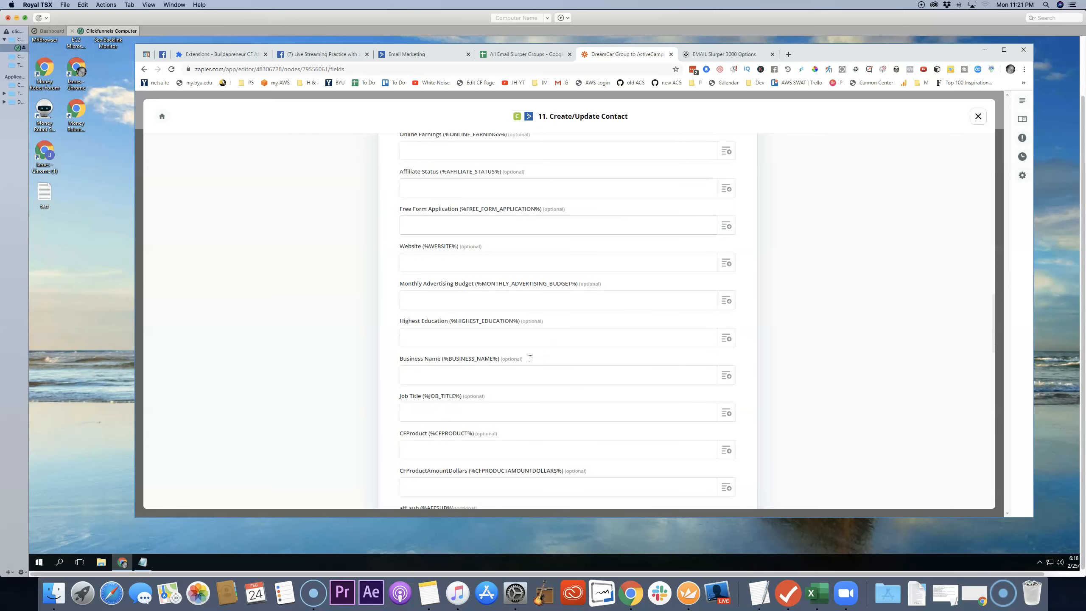
scroll(534, 371, "down", 2)
scroll(534, 371, "down", 5)
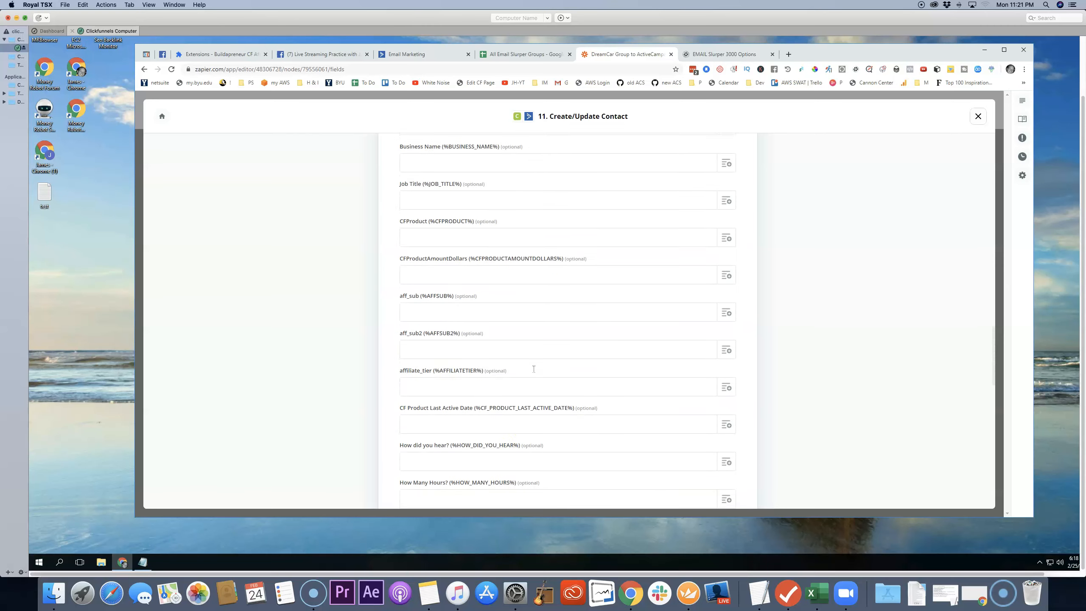
scroll(523, 378, "down", 7)
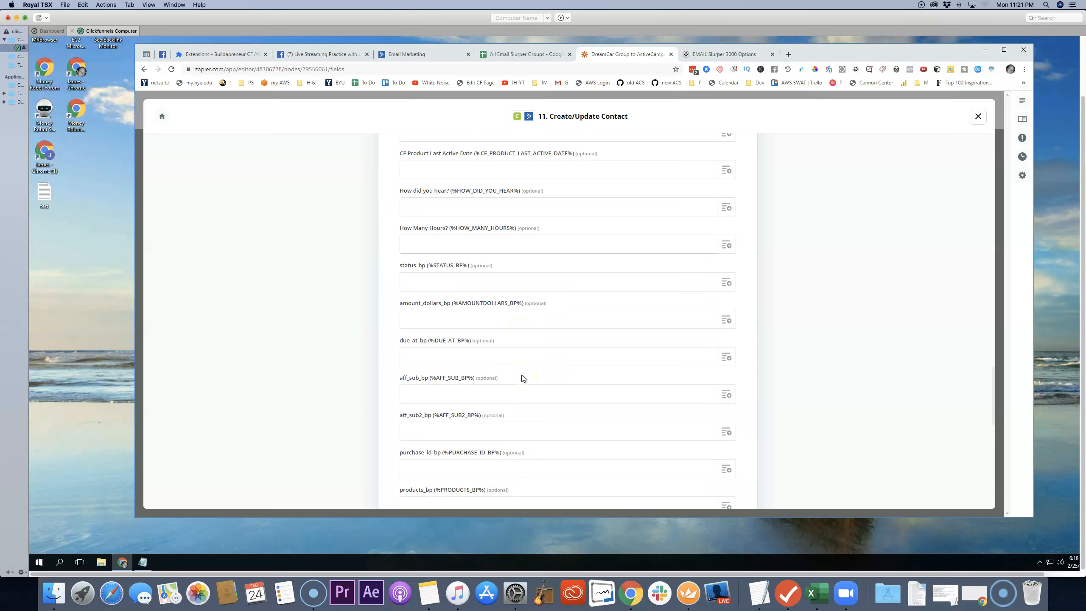
scroll(523, 378, "down", 8)
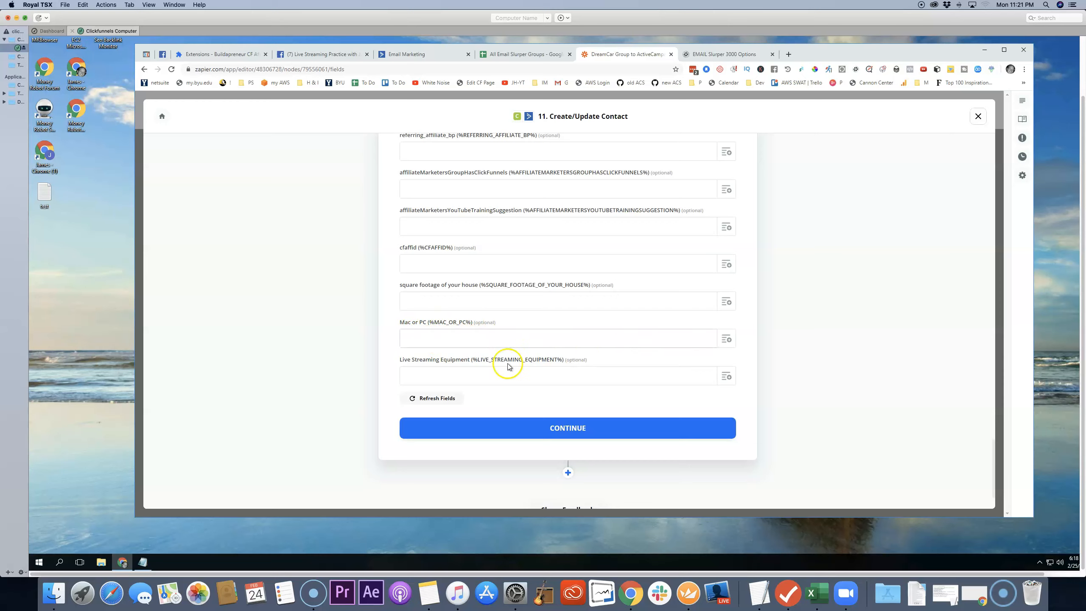
Step: Map the contact's Mac or PC field to Answer 1 from the Google Sheets row
left_click(726, 339)
scroll(532, 404, "down", 1)
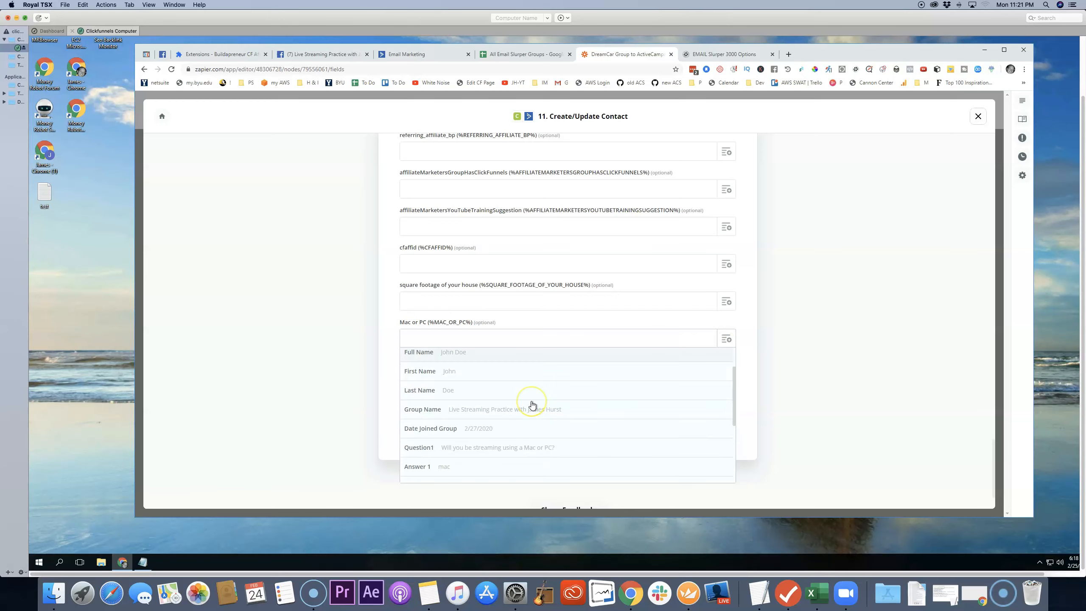
scroll(533, 405, "down", 1)
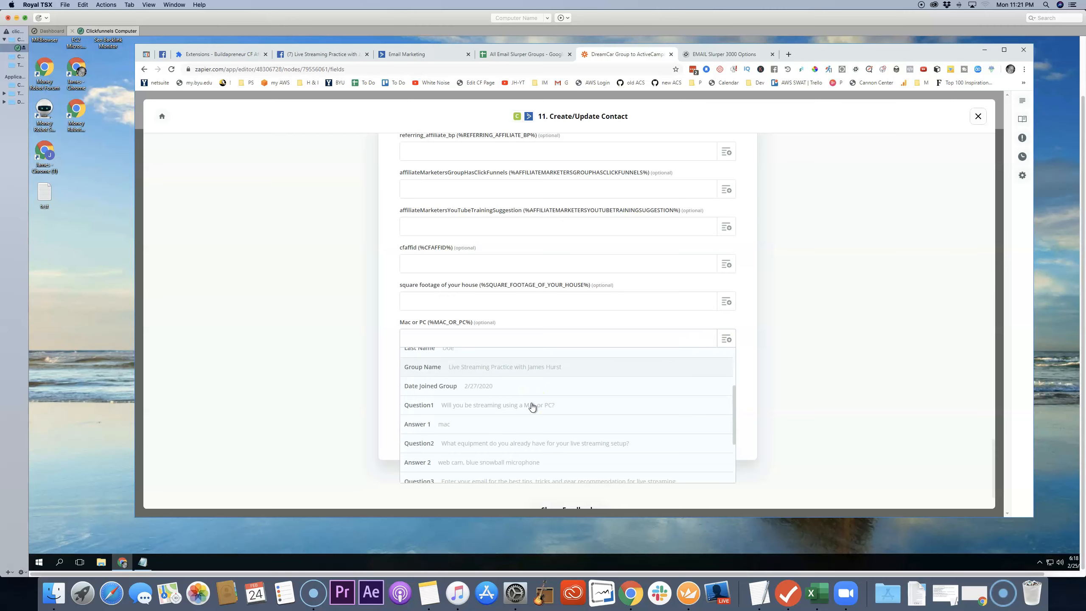
left_click(441, 425)
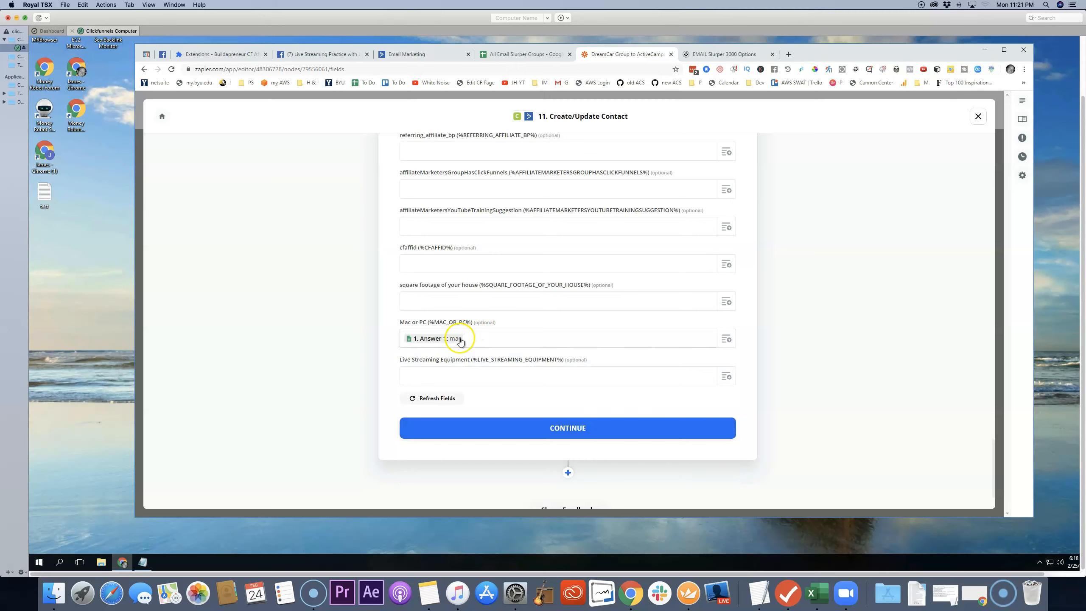
Step: Map the Live Streaming Equipment field to Answer 2 from the Google Sheets row and continue to the Send Data stage
left_click(726, 378)
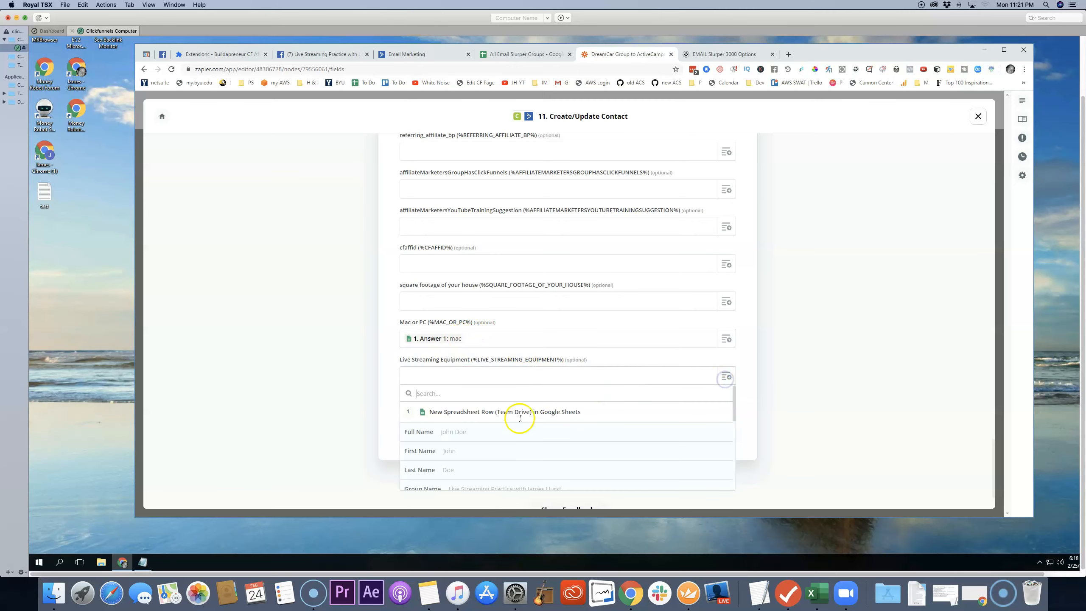
scroll(500, 440, "down", 3)
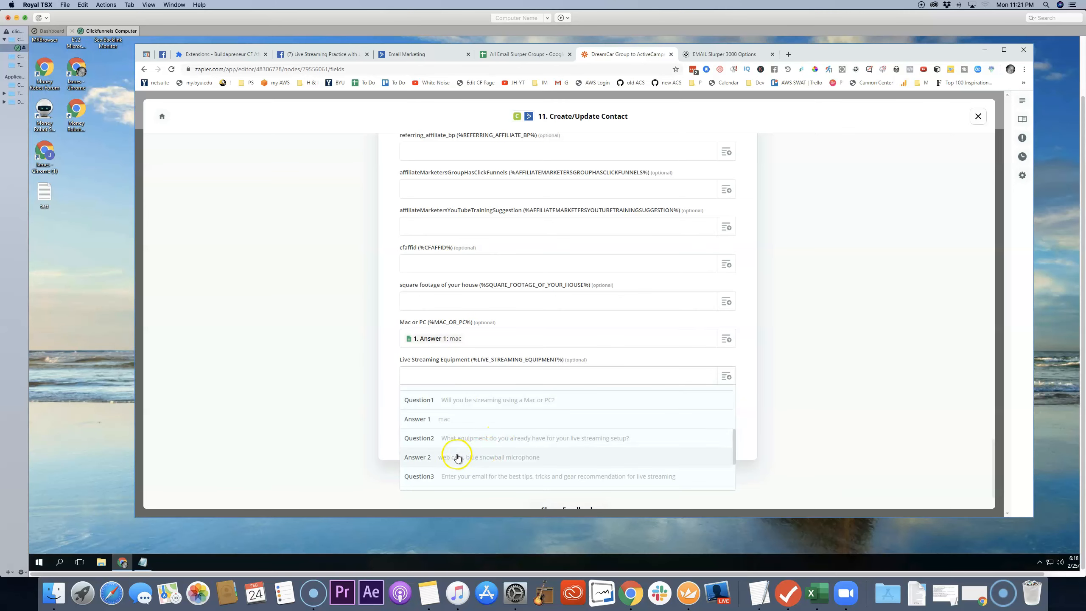
left_click(484, 458)
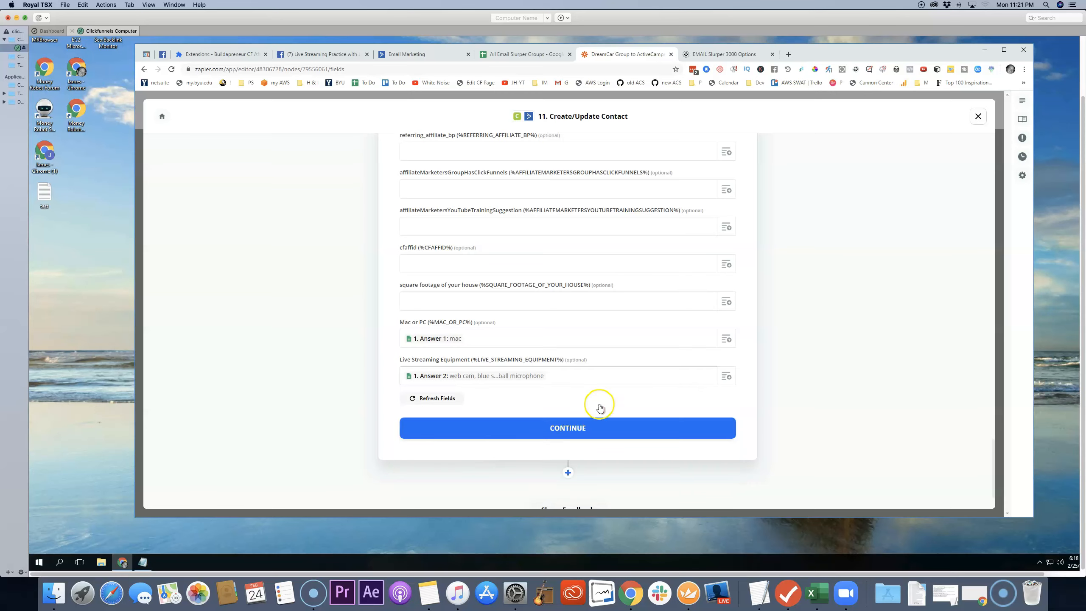
left_click(578, 431)
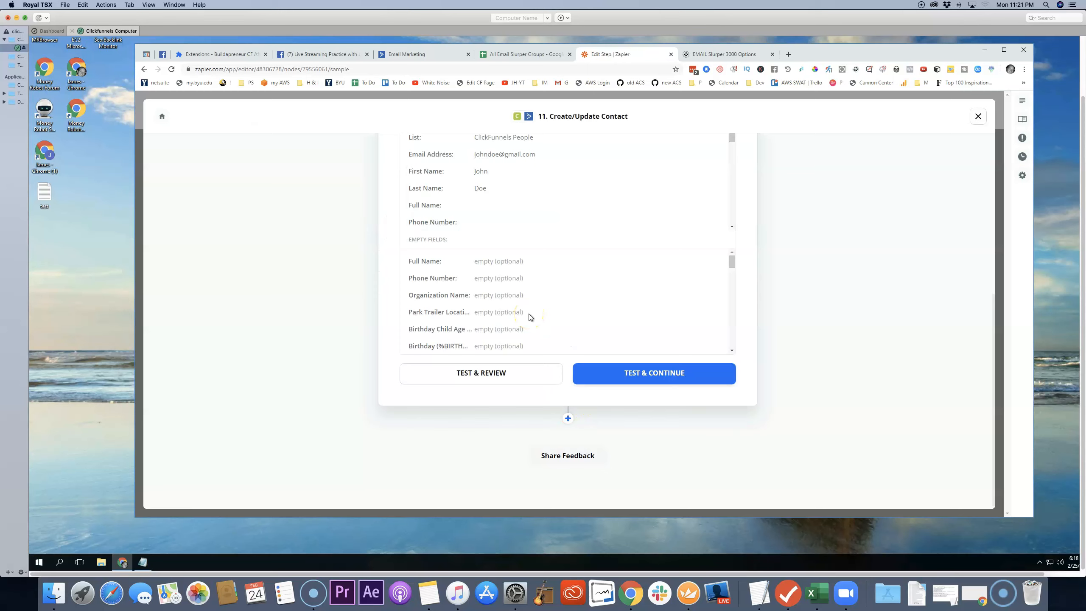
Step: Review the test contact's filled values and empty fields, including the tag, Mac or PC and Live Streaming Equipment entries
scroll(598, 273, "up", 4)
scroll(597, 274, "up", 3)
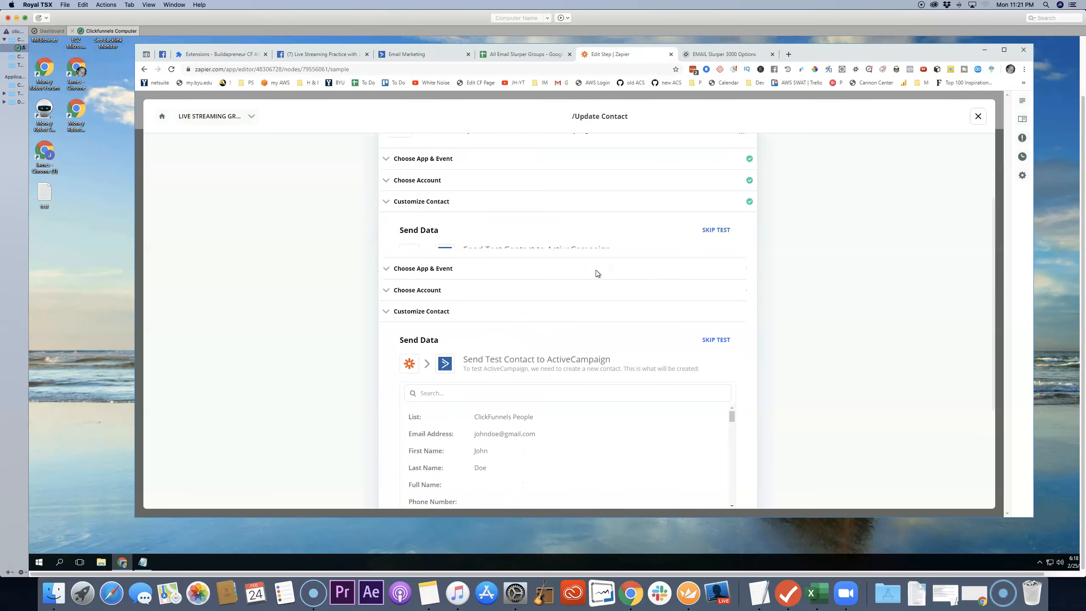
scroll(597, 274, "down", 5)
scroll(598, 272, "down", 1)
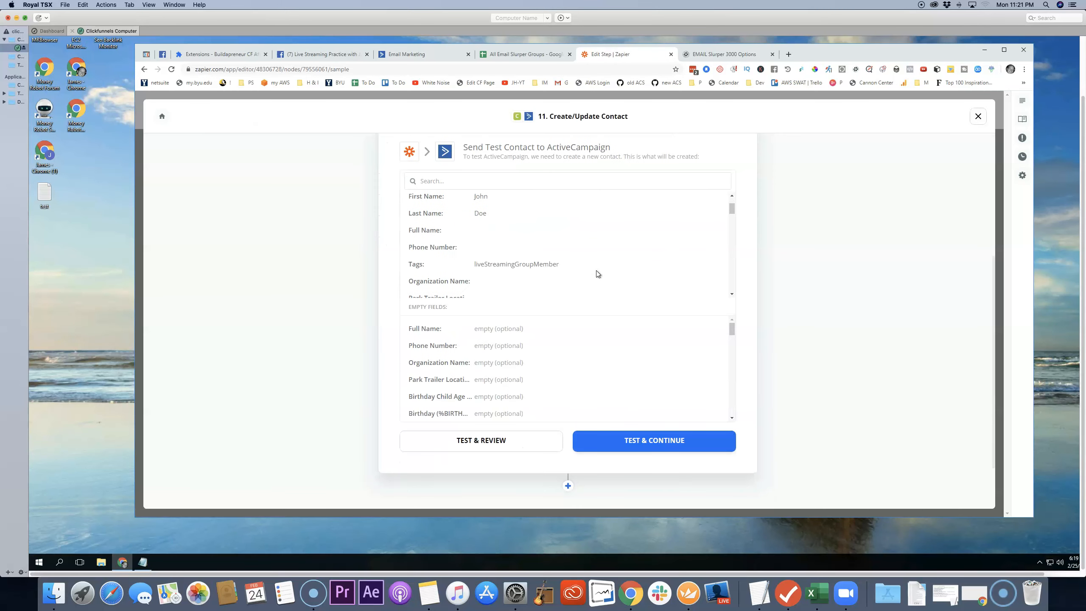
scroll(600, 324, "up", 1)
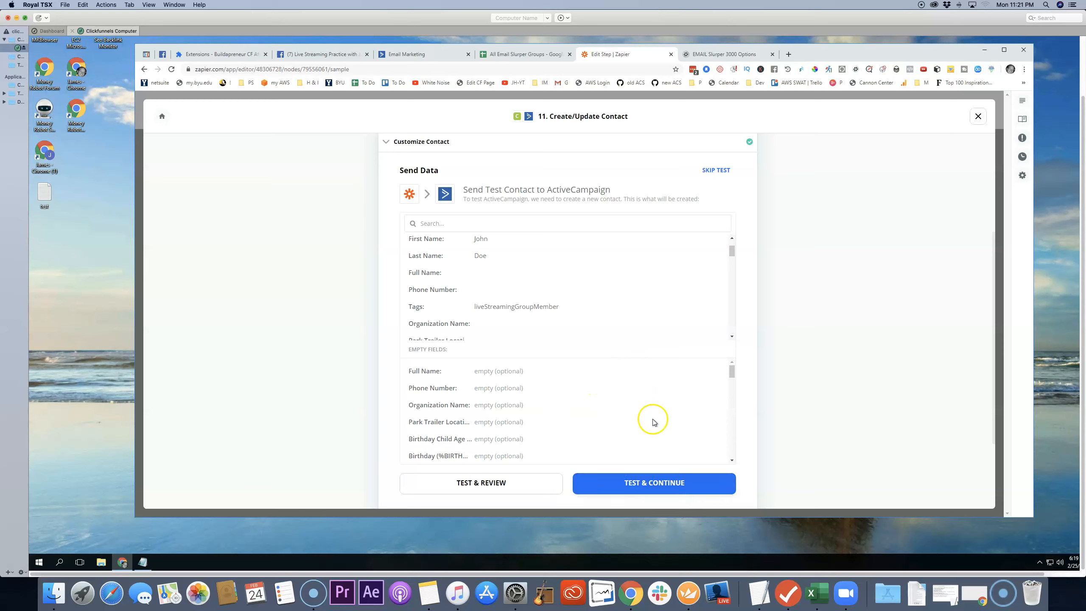
scroll(536, 326, "up", 1)
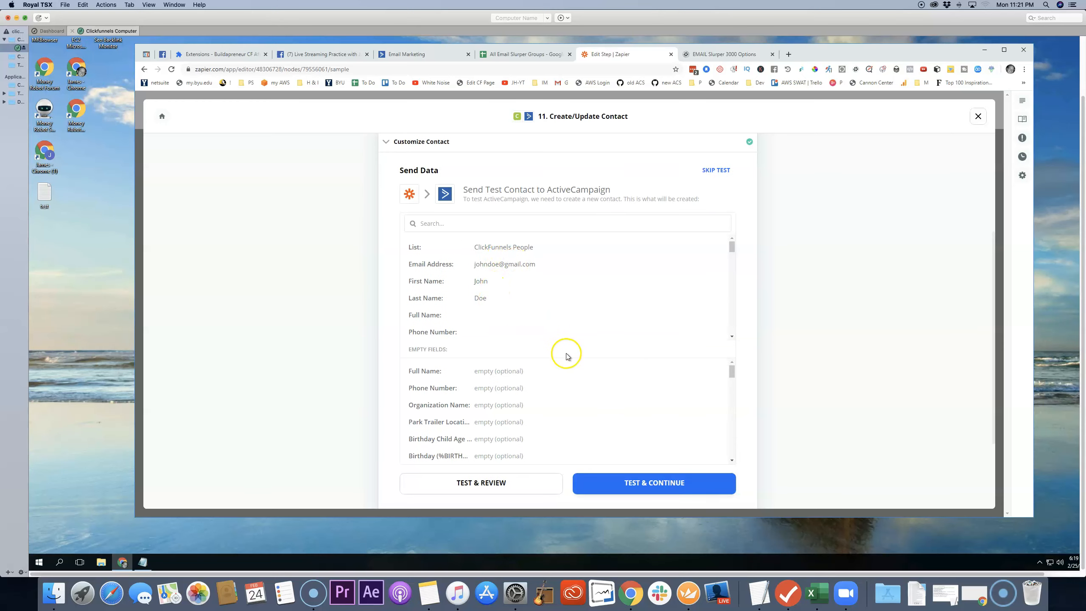
scroll(567, 356, "down", 1)
scroll(679, 347, "down", 5)
scroll(498, 343, "down", 6)
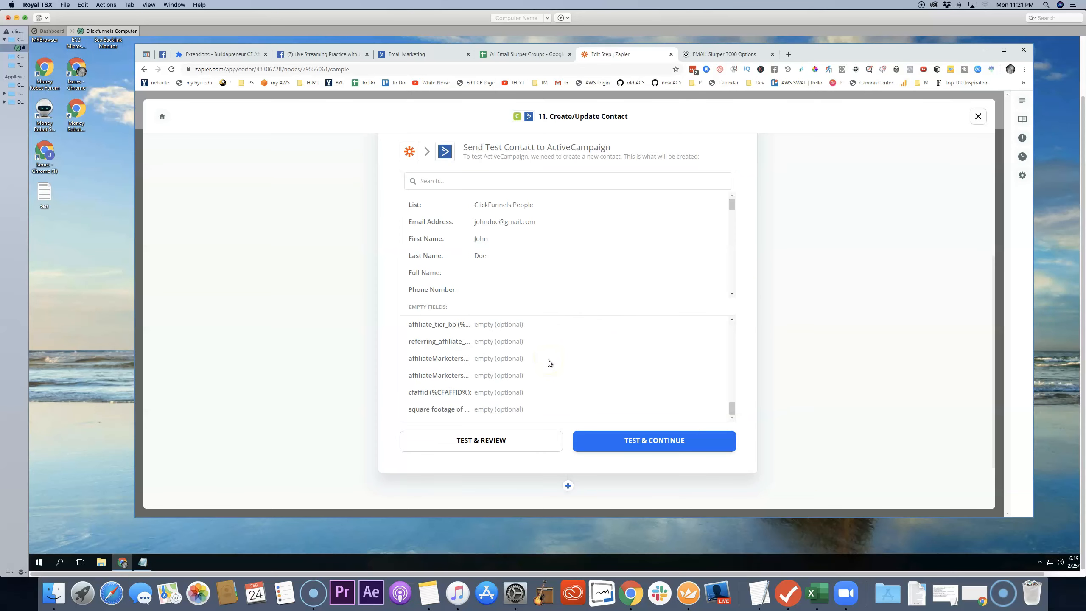
scroll(550, 363, "down", 2)
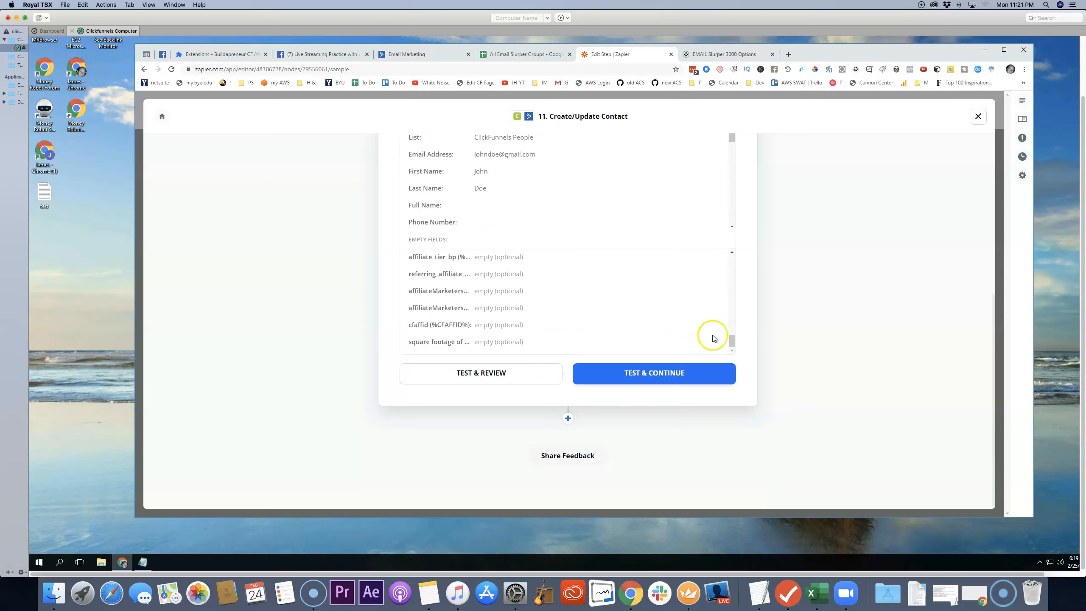
left_click_drag(727, 340, 735, 260)
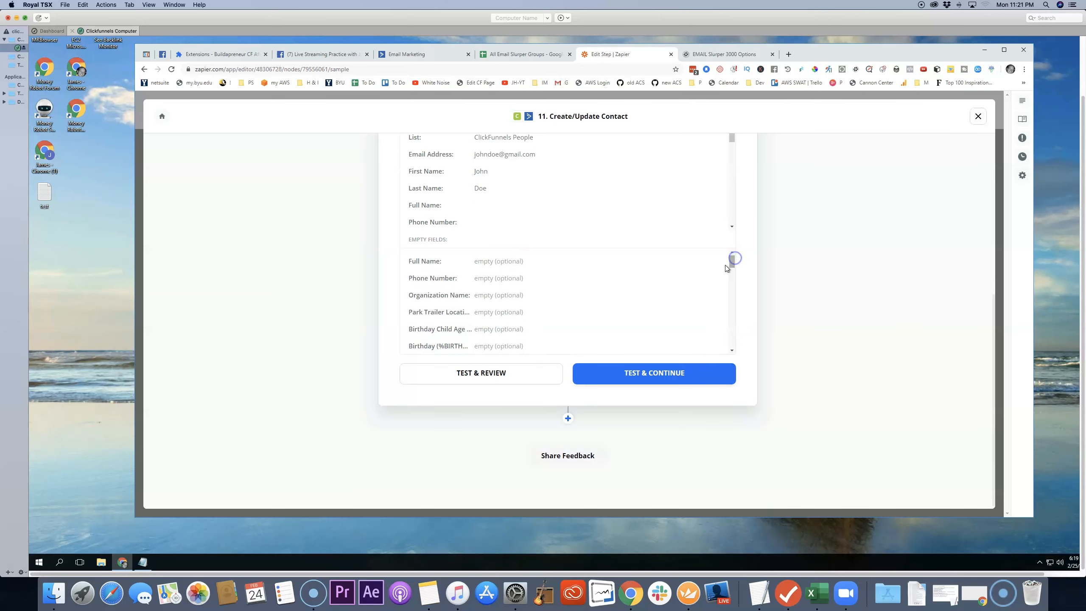
scroll(670, 256, "up", 1)
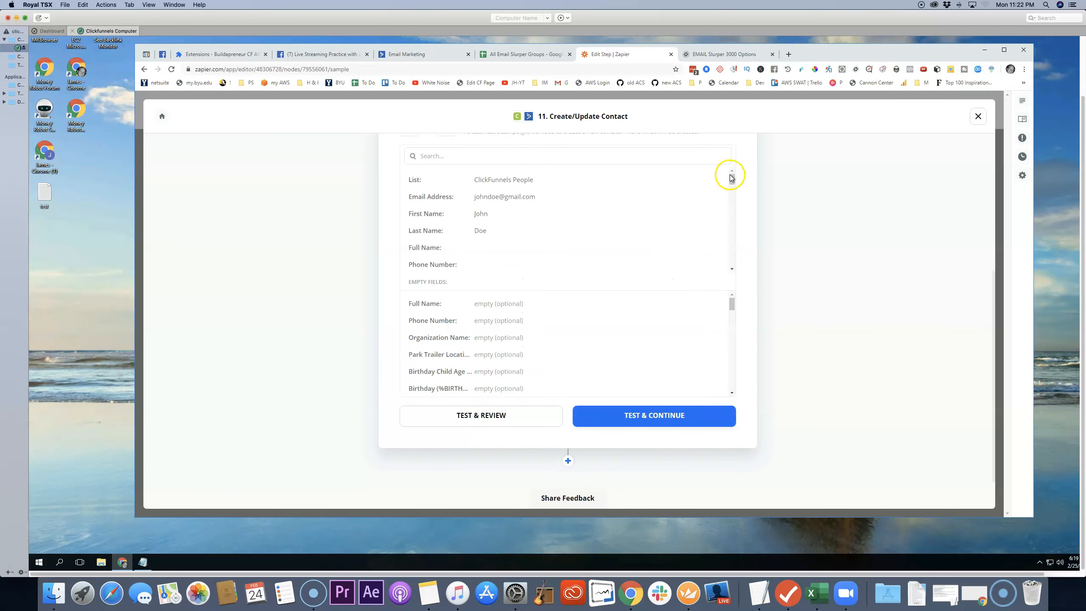
left_click_drag(732, 180, 732, 261)
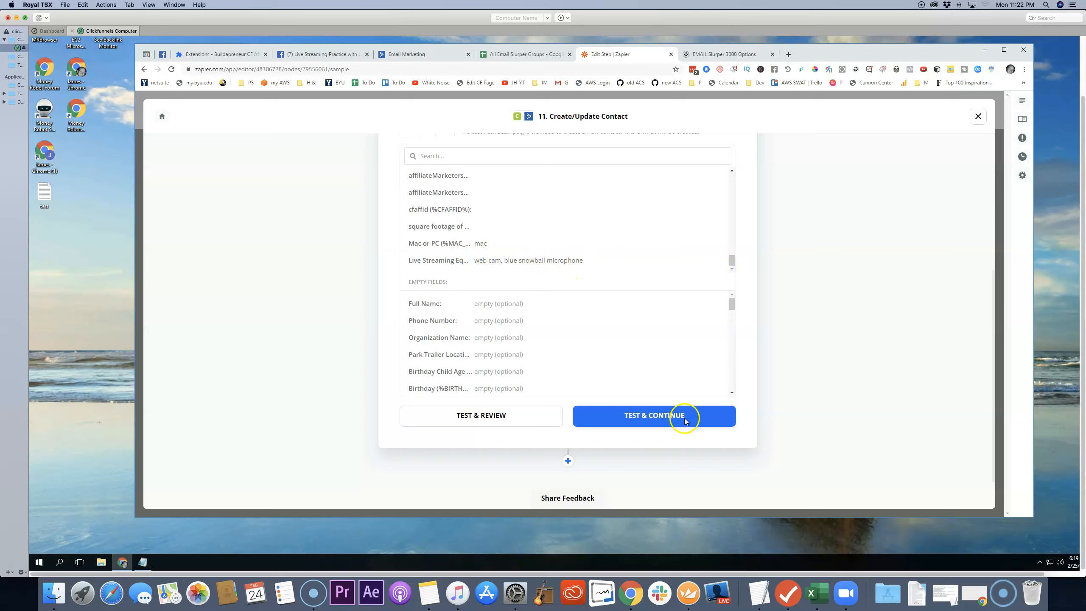
Step: Send the test contact to ActiveCampaign and continue, then look over the Create/Update Contact step
left_click(668, 421)
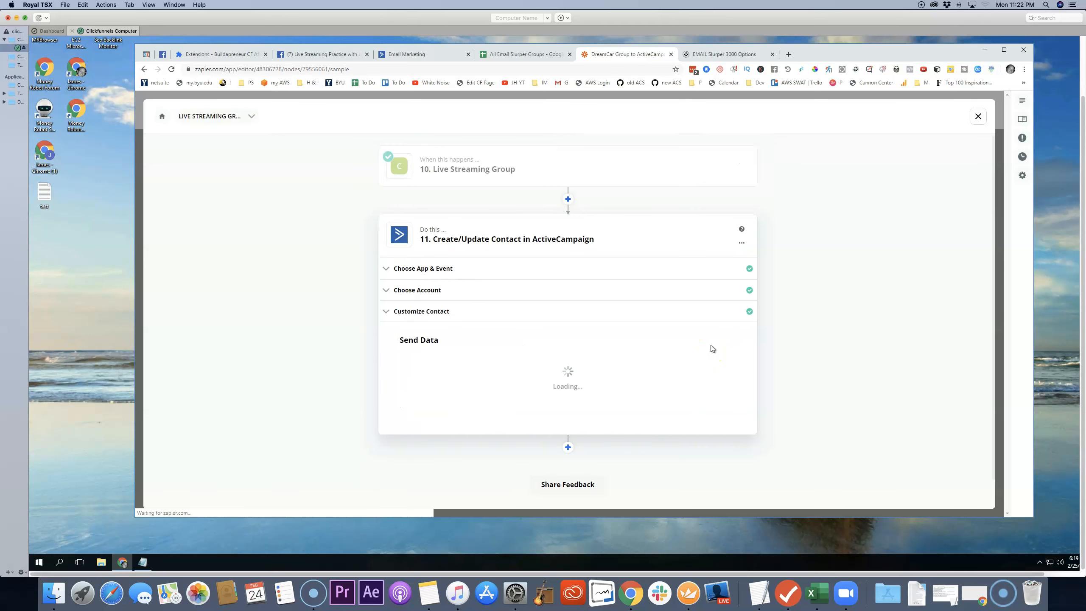
scroll(657, 311, "down", 2)
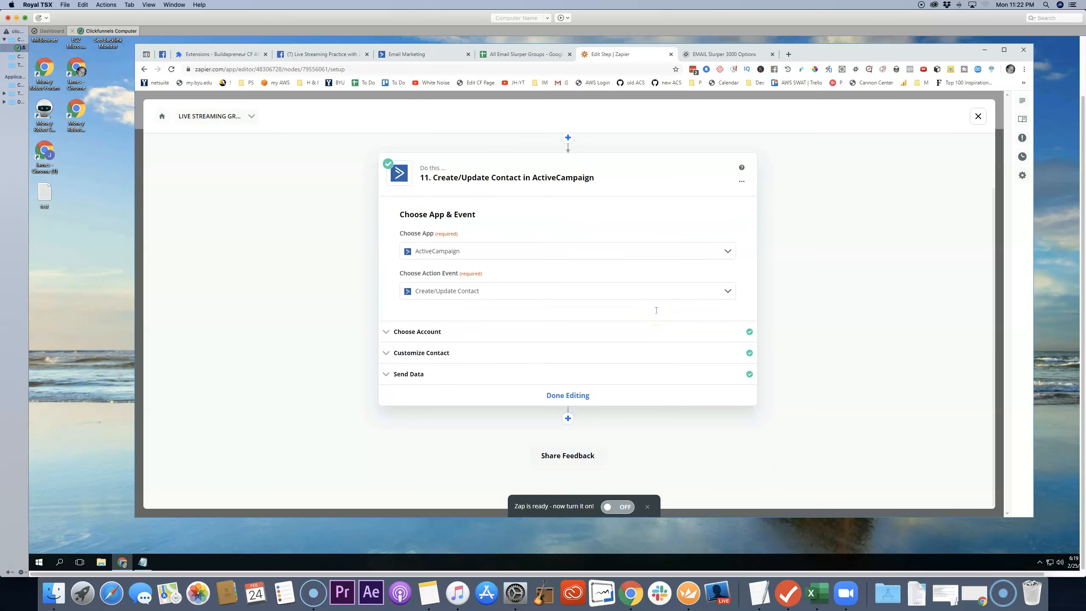
scroll(649, 371, "up", 2)
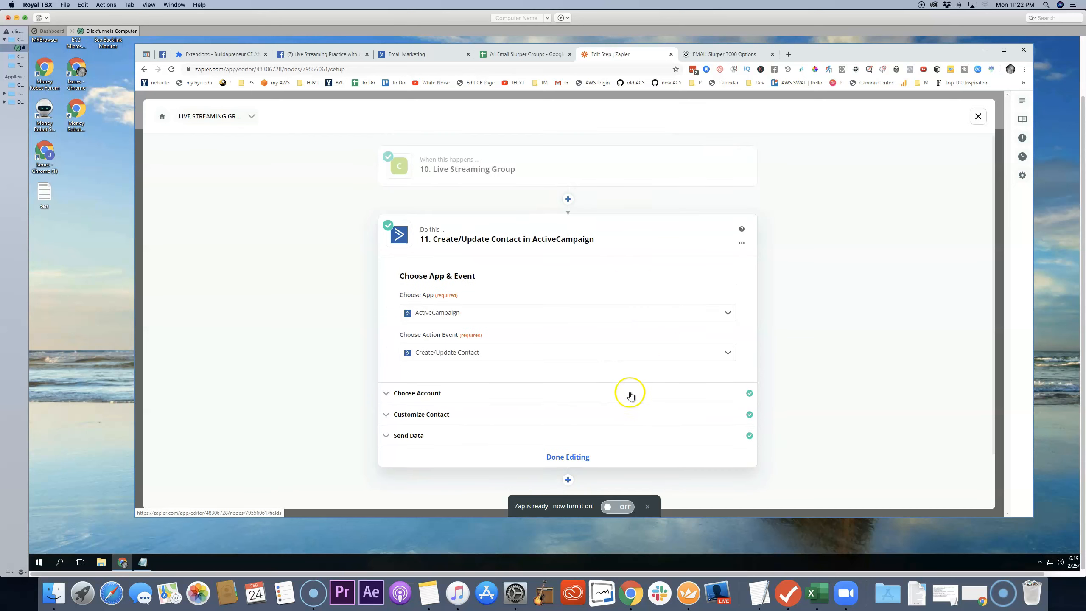
scroll(628, 364, "down", 2)
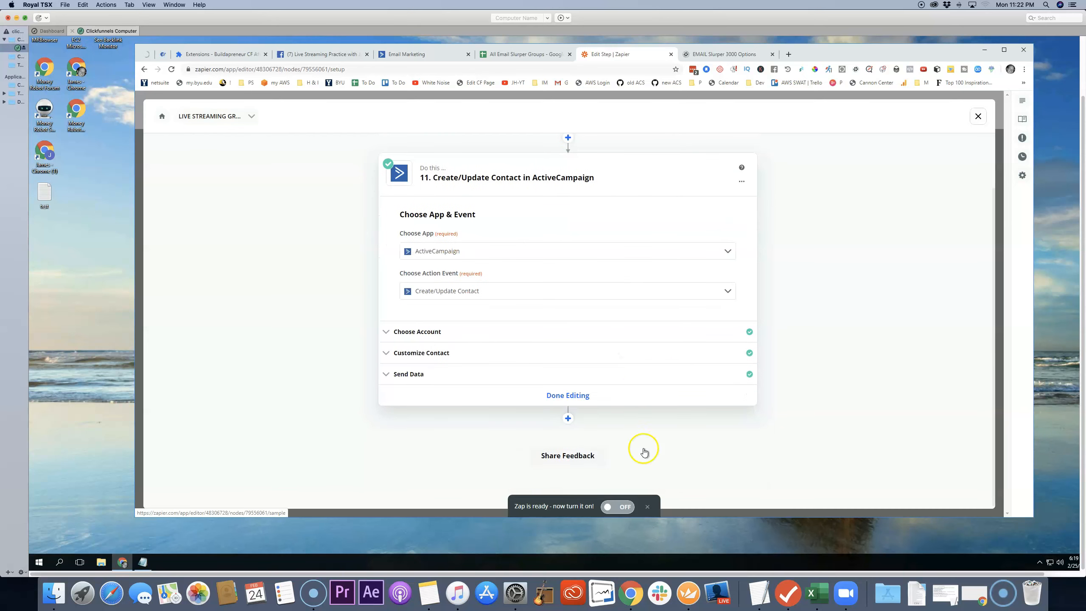
Step: Switch to ActiveCampaign and open the full profile of the newest subscribed contact from the overview's recent activity
left_click(428, 55)
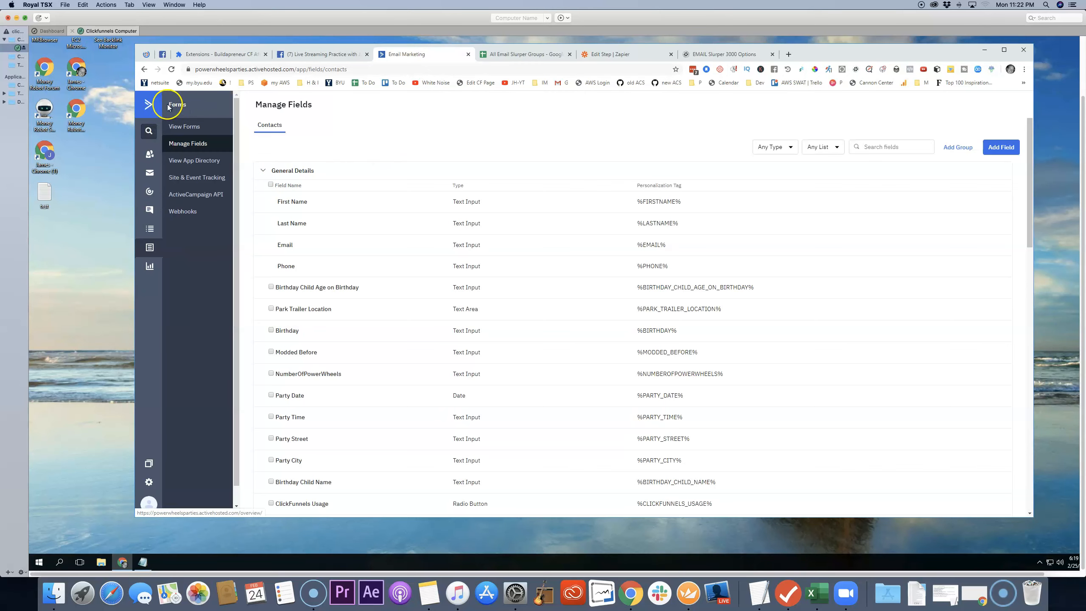
left_click(151, 105)
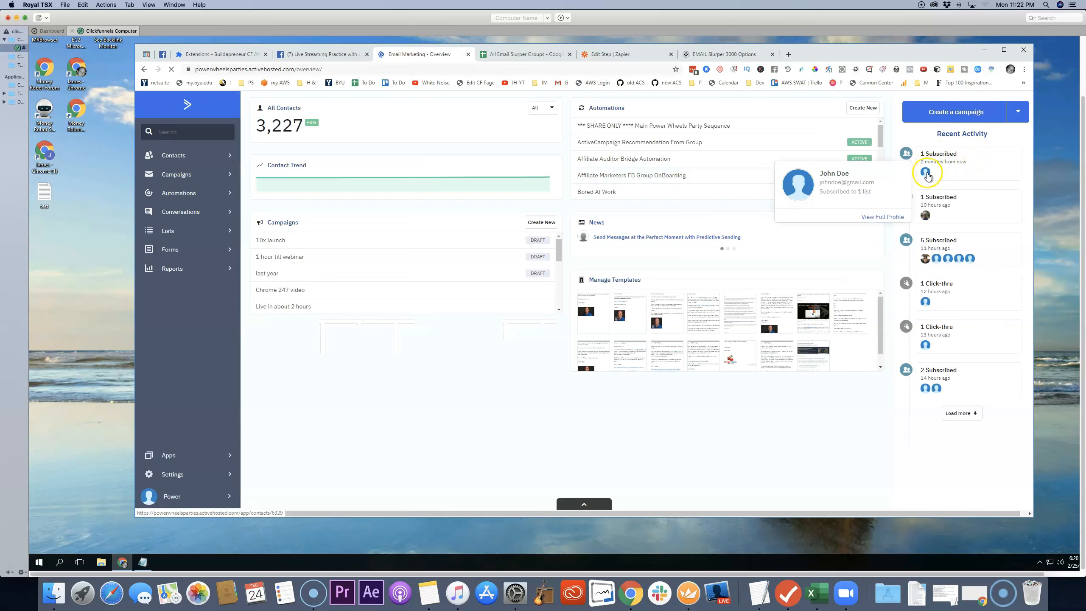
left_click(927, 173)
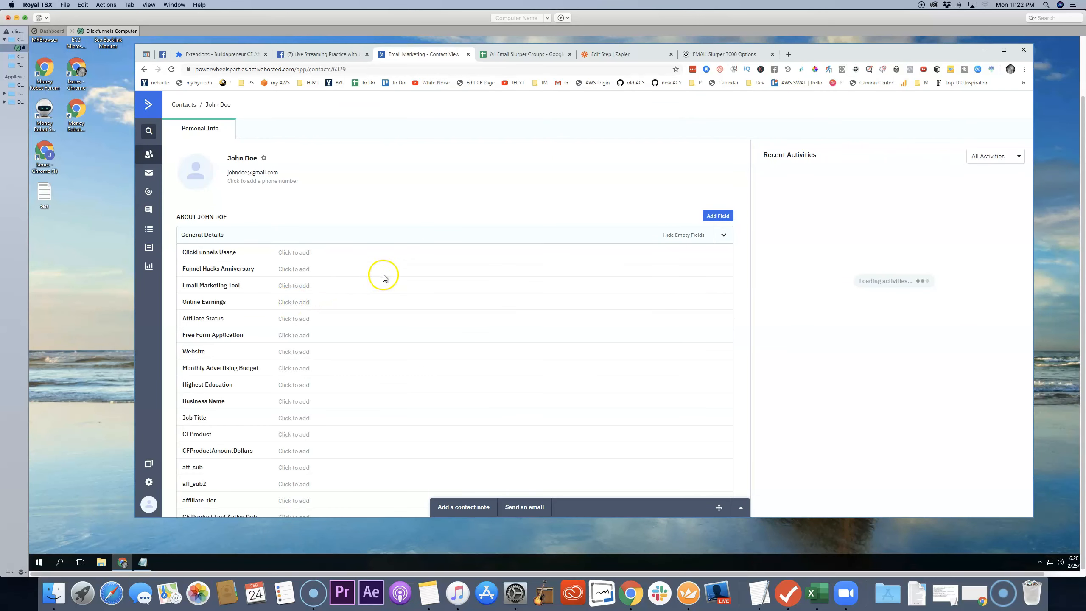
Step: Hide the test contact's empty fields and review the filled survey answers and tag
scroll(471, 261, "down", 1)
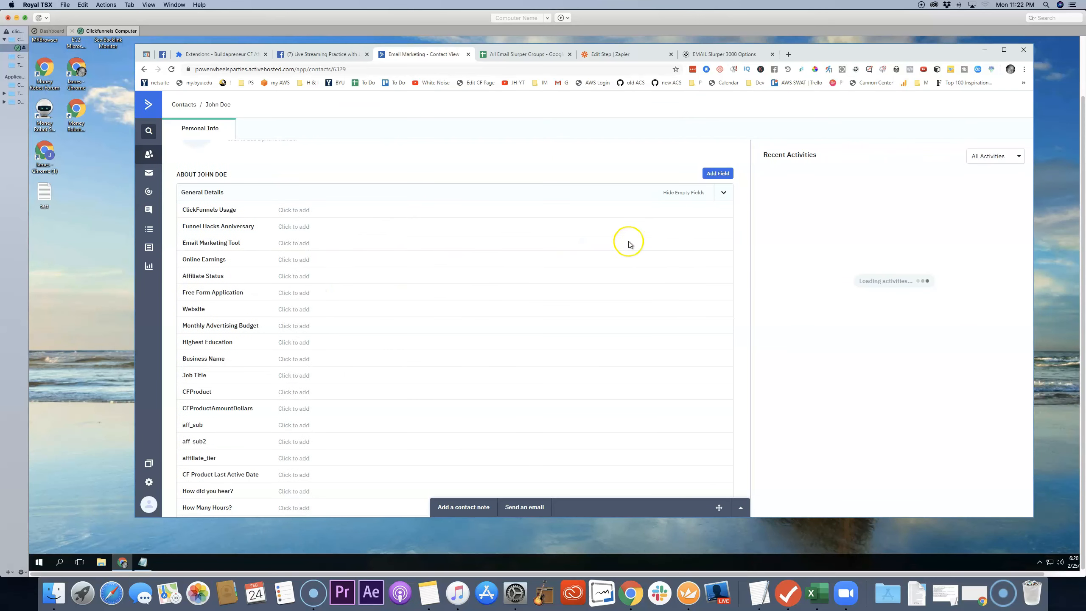
left_click(687, 194)
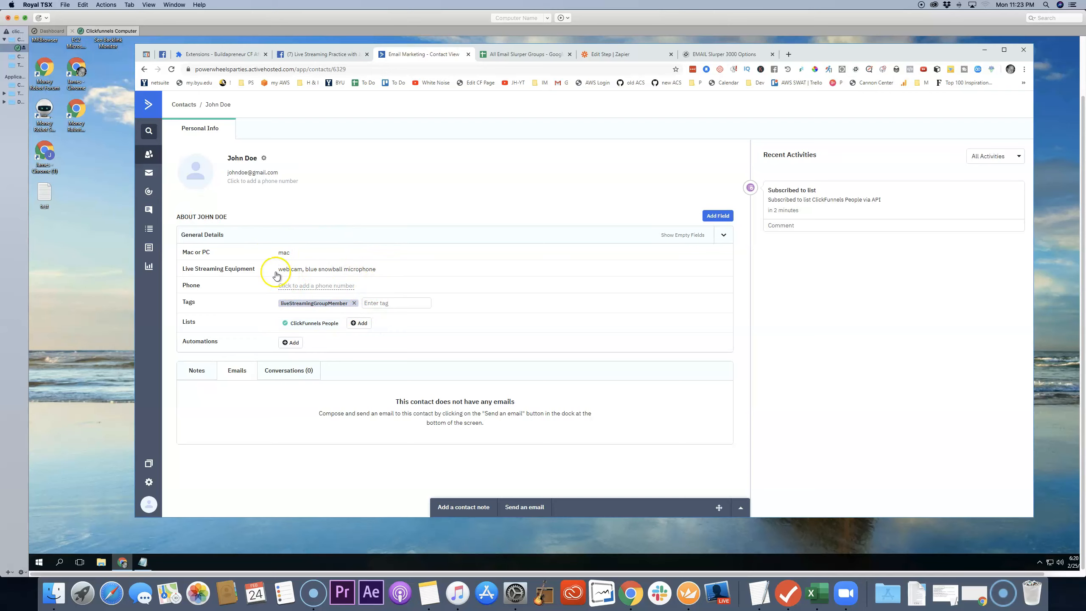
Step: Create a new automation using the Start from Scratch recipe
left_click(150, 194)
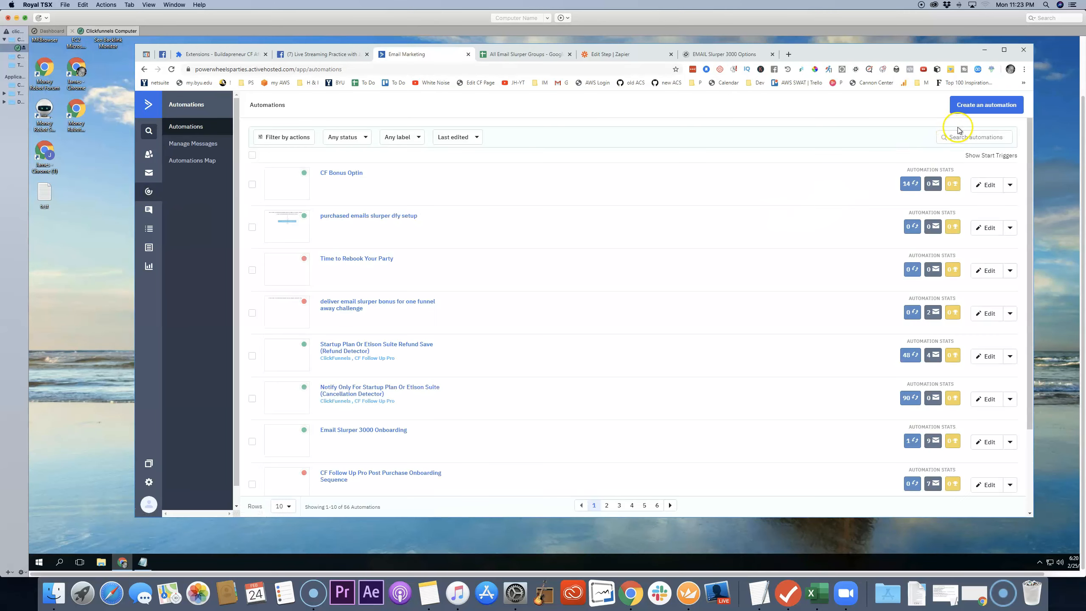
left_click(985, 112)
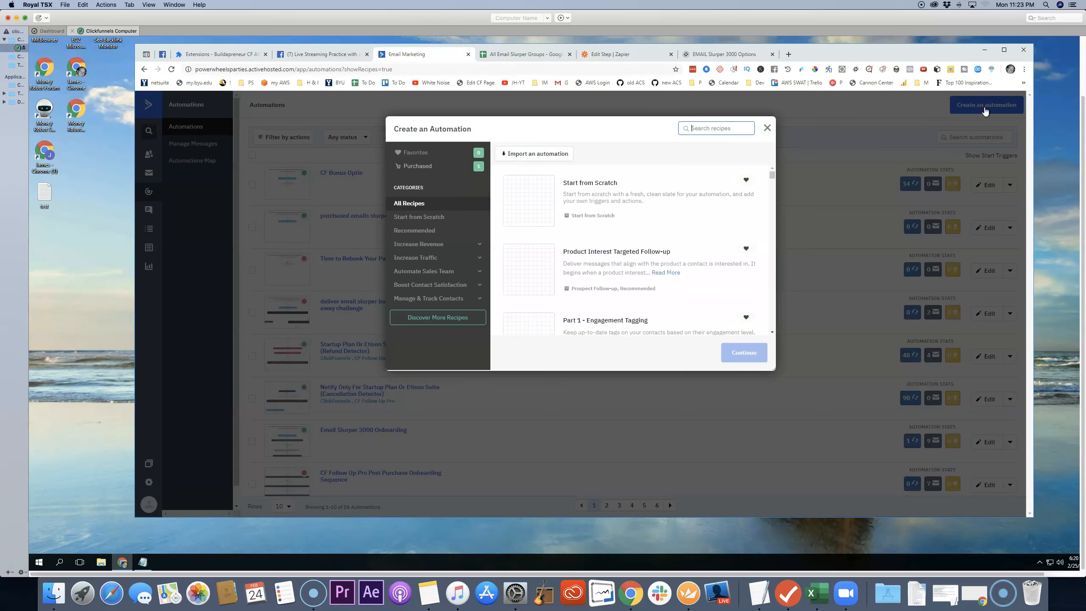
left_click(771, 174)
left_click(539, 202)
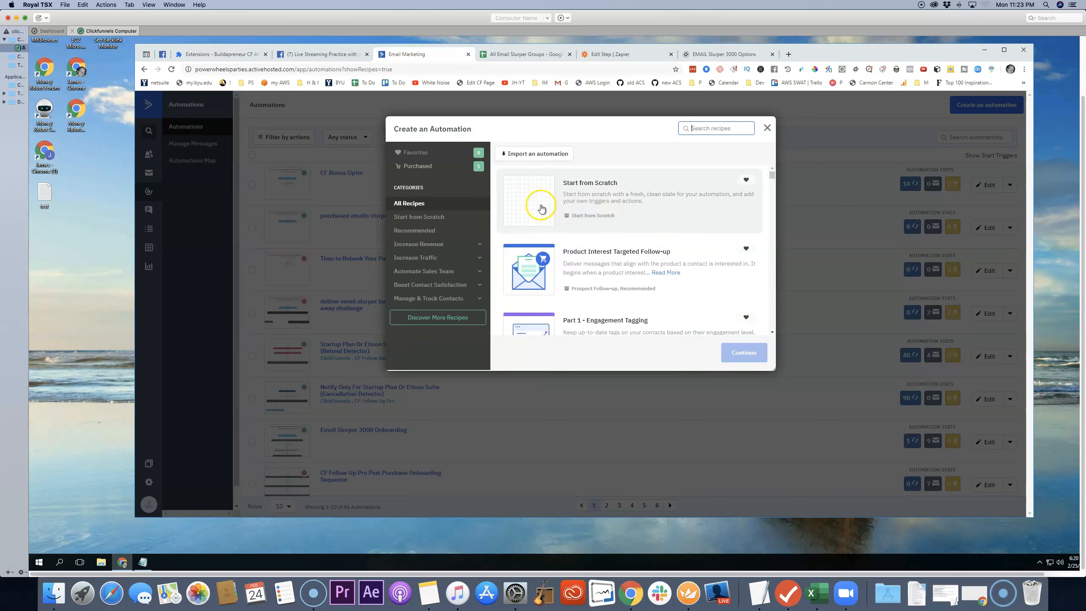
left_click(751, 354)
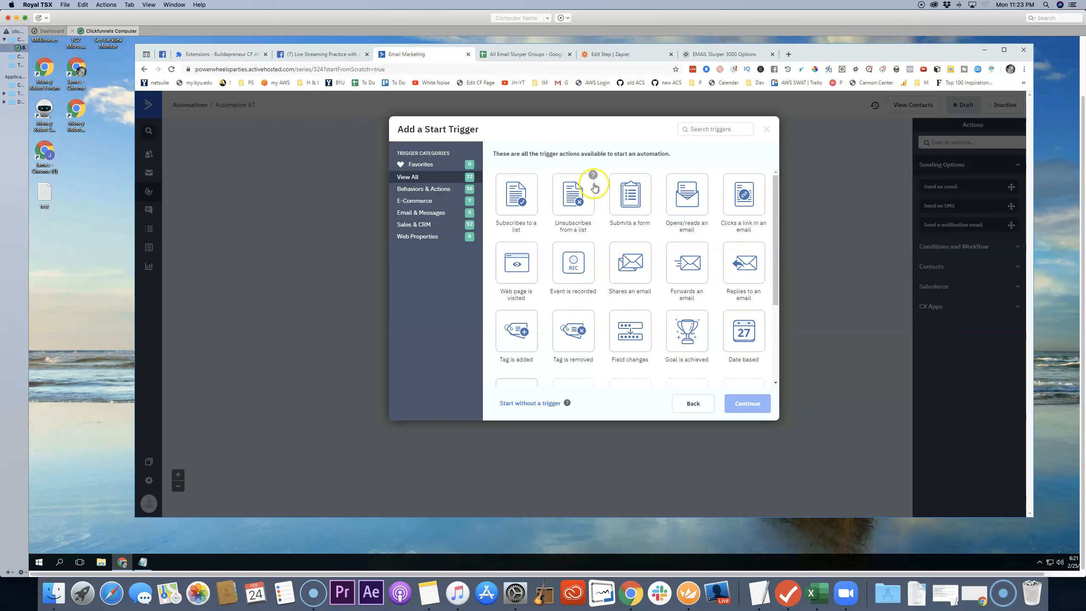
Step: Choose "Tag is added" as the automation's start trigger and continue to its tag entry
left_click(524, 327)
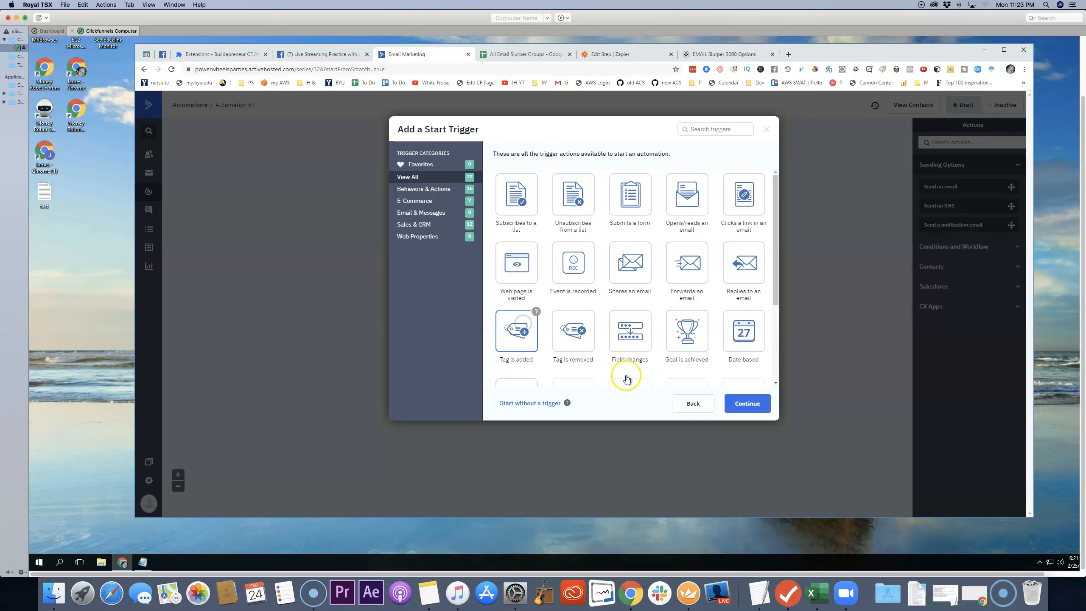
left_click(748, 404)
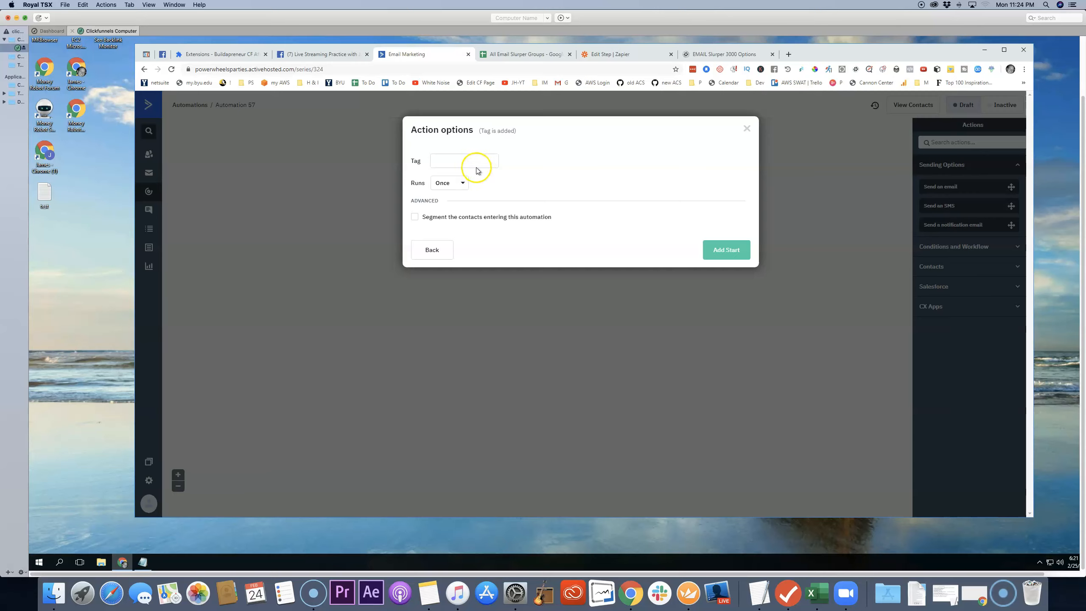
left_click(474, 163)
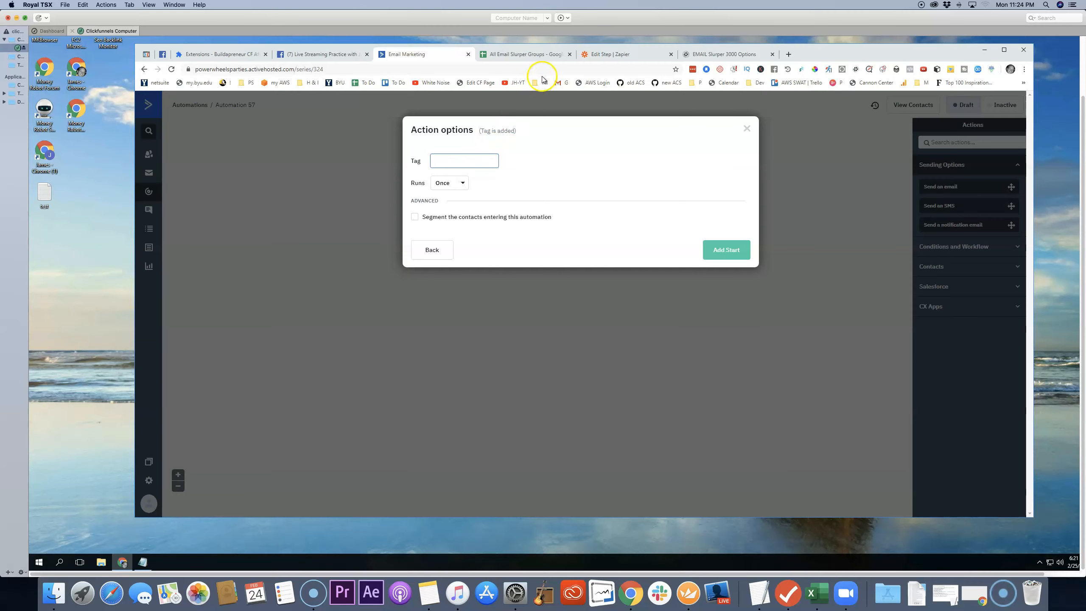
Step: Switch to Zapier and copy the tag liveStreamingGroupMember from the Create/Update Contact step's customization fields
left_click(626, 54)
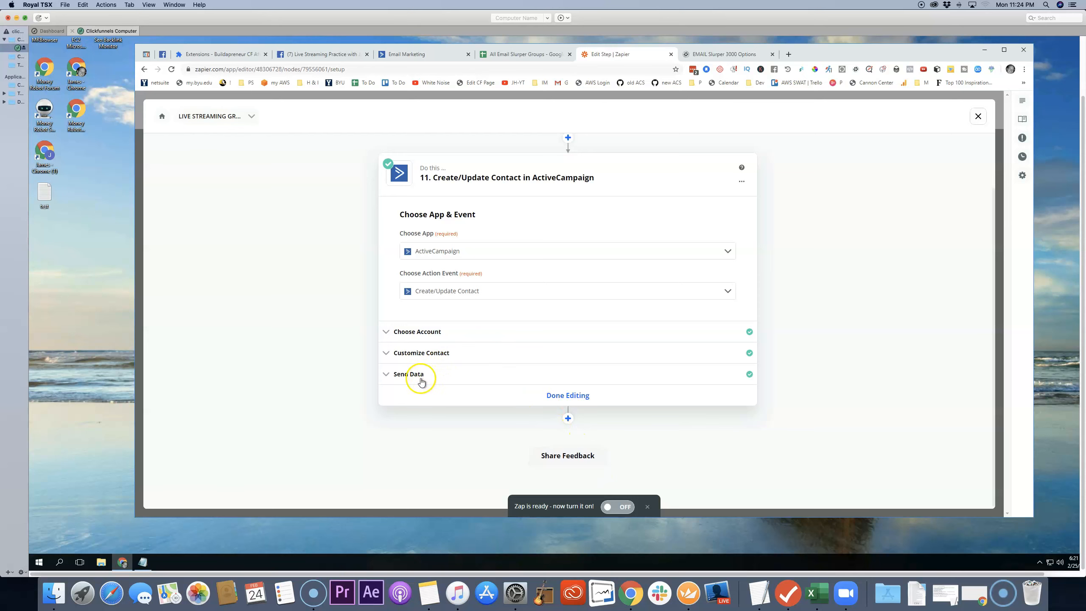
left_click(423, 359)
scroll(523, 344, "down", 3)
left_click_drag(484, 374, 407, 374)
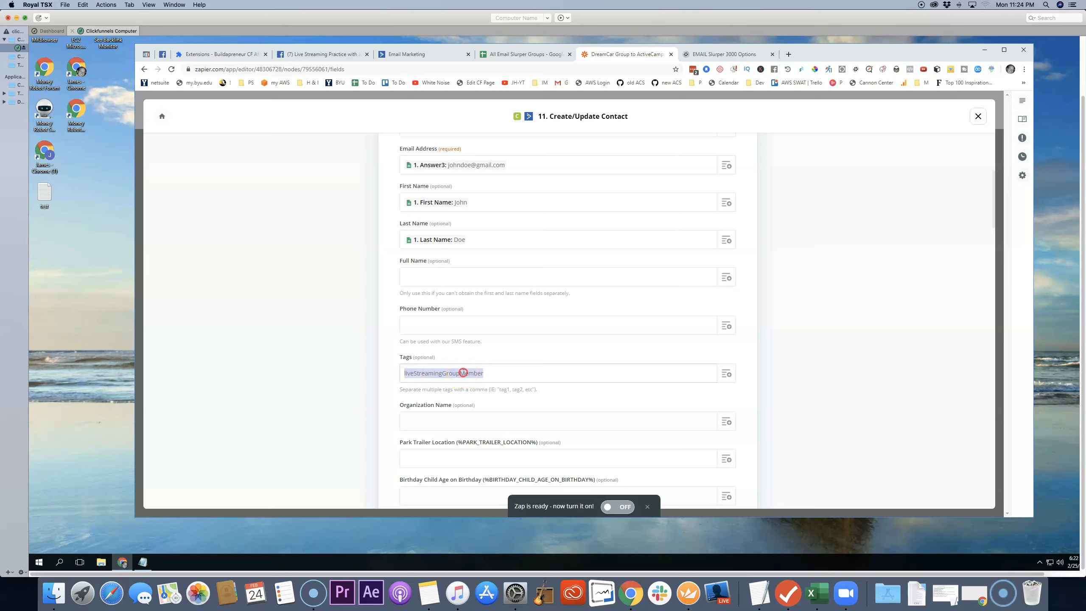
right_click(464, 374)
left_click(484, 389)
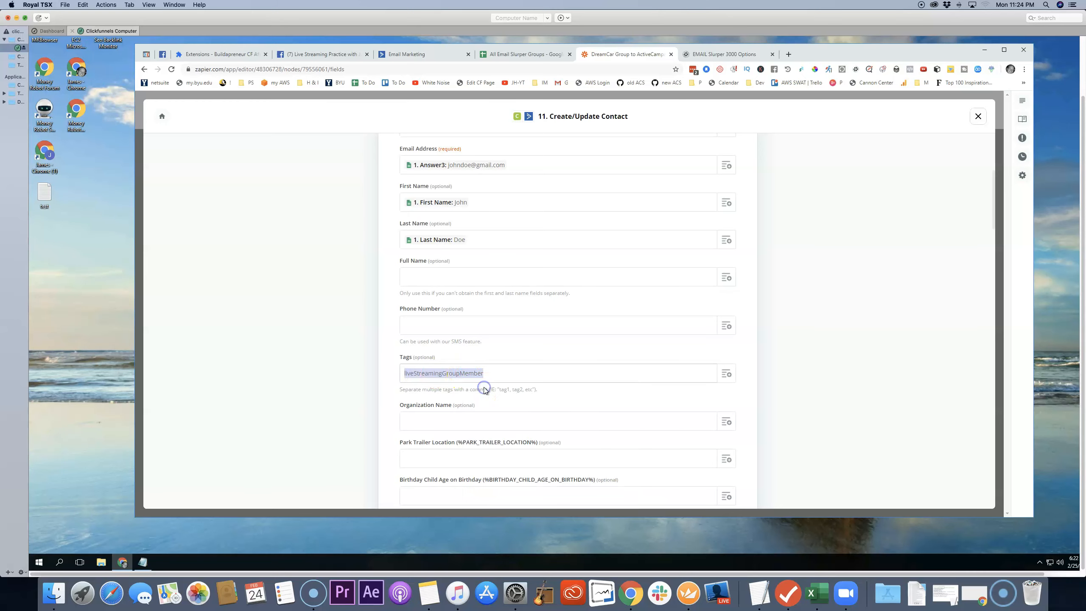
Step: Switch back to ActiveCampaign and paste liveStreamingGroupMember as the start trigger's tag
left_click(424, 56)
left_click(457, 160)
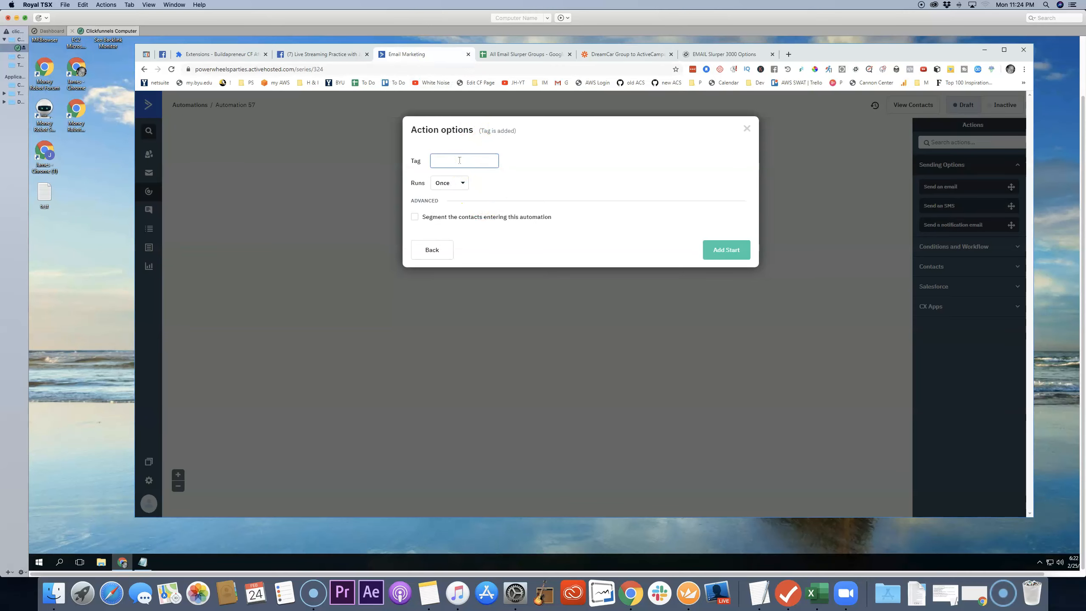
right_click(459, 161)
left_click(483, 210)
left_click(542, 167)
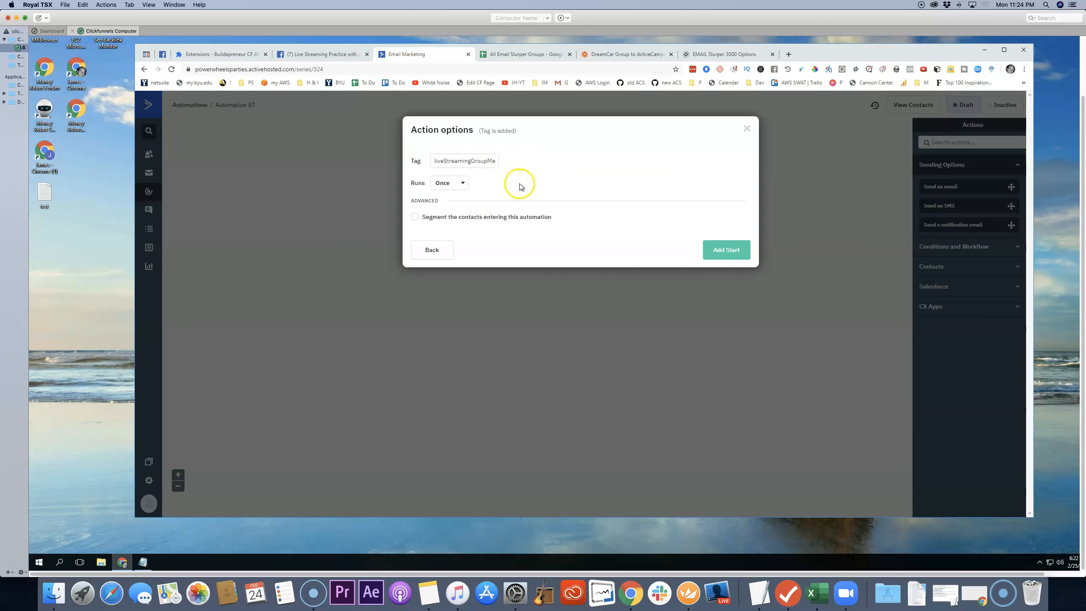
Step: Check the trigger's run options, keep it running Once, and add the start trigger
left_click(463, 185)
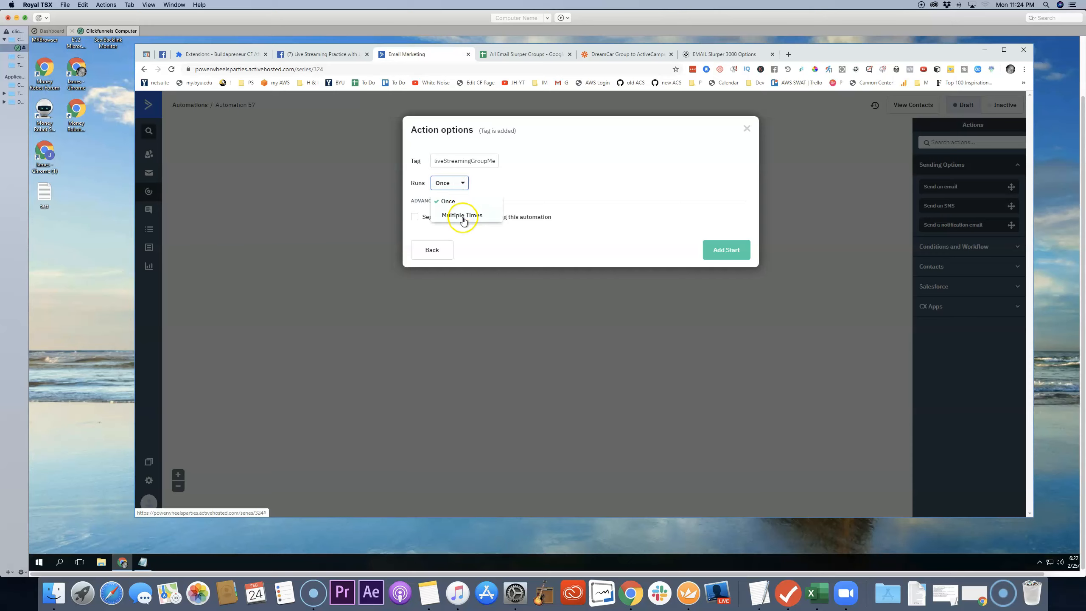
left_click(482, 185)
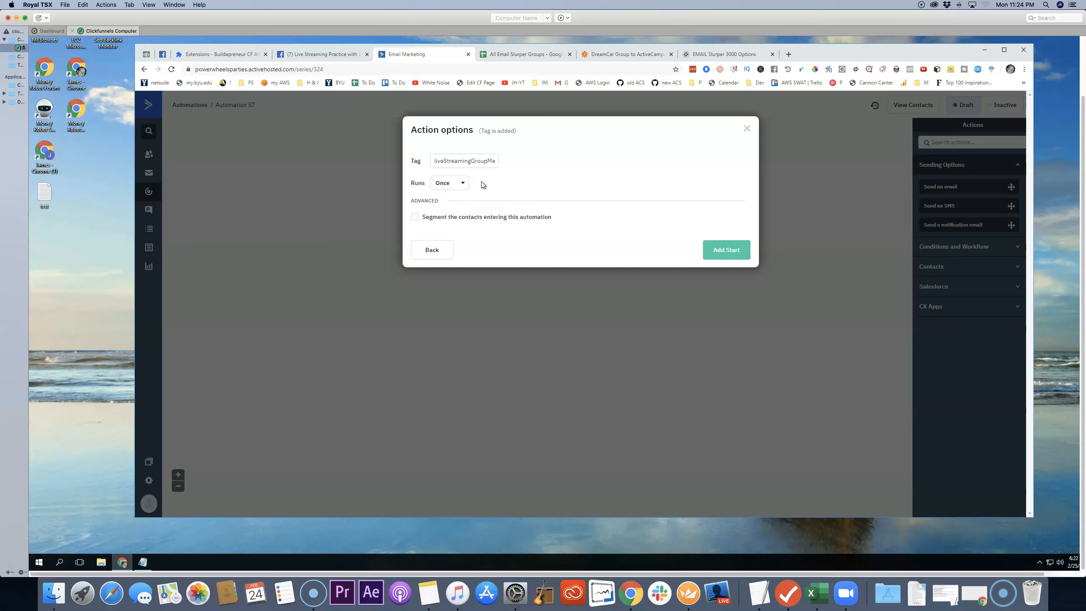
left_click(482, 184)
left_click(727, 250)
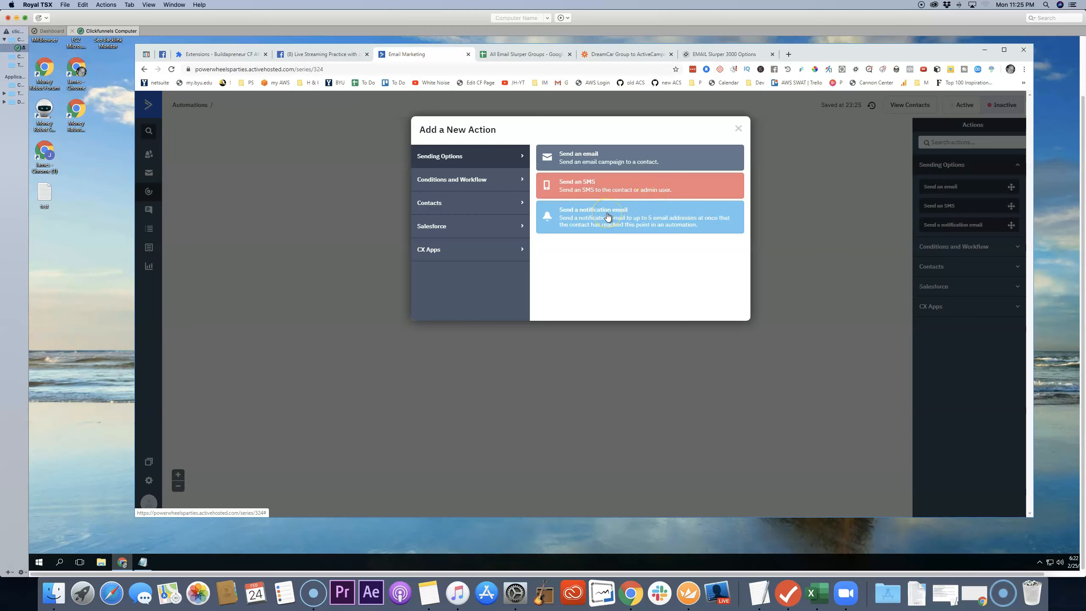
Step: Start a notification email action with the From Name "Live Streaming Group" and enter the recipient's email address
left_click(607, 215)
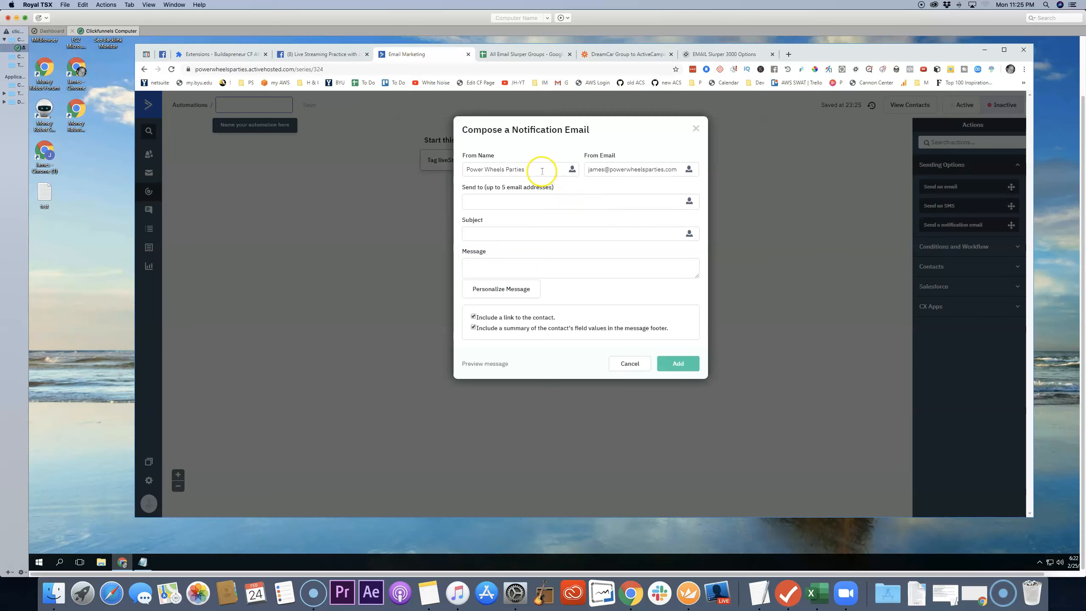
left_click_drag(541, 170, 465, 169)
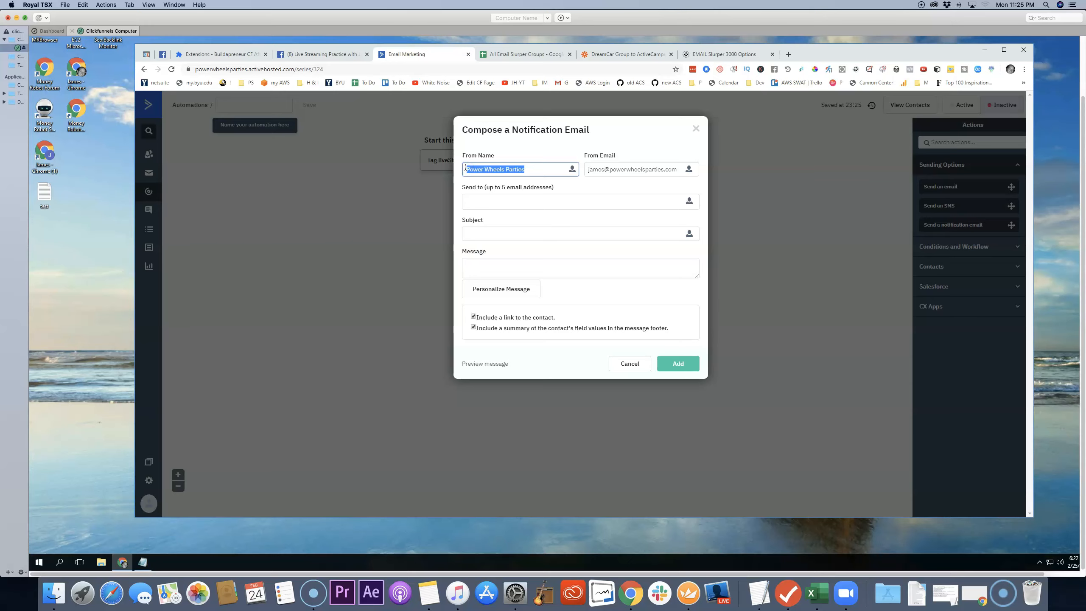
type("L")
key("Tab")
key("Tab")
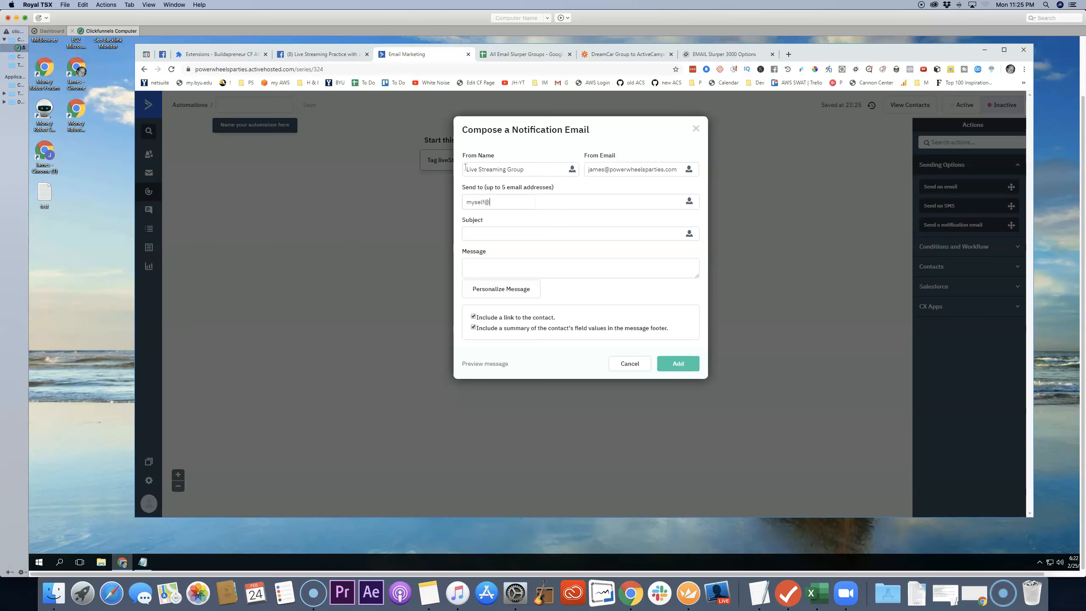
key("Return")
Step: Begin the notification subject with "Congrats!" followed by the First Name personalization field
left_click(535, 235)
type("Congrats!")
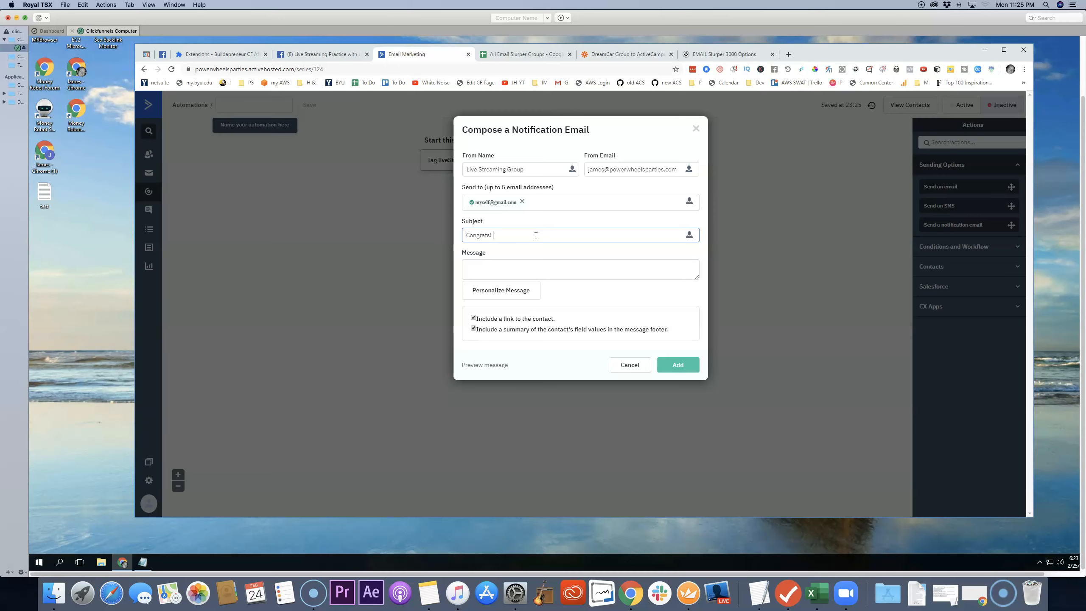
left_click(689, 235)
left_click(663, 270)
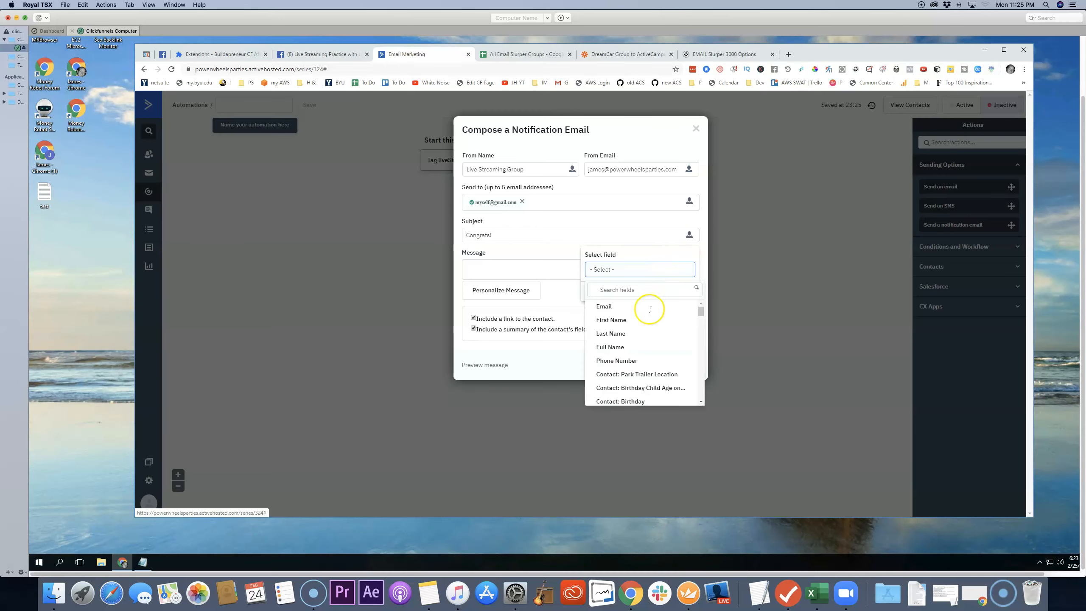
left_click(612, 320)
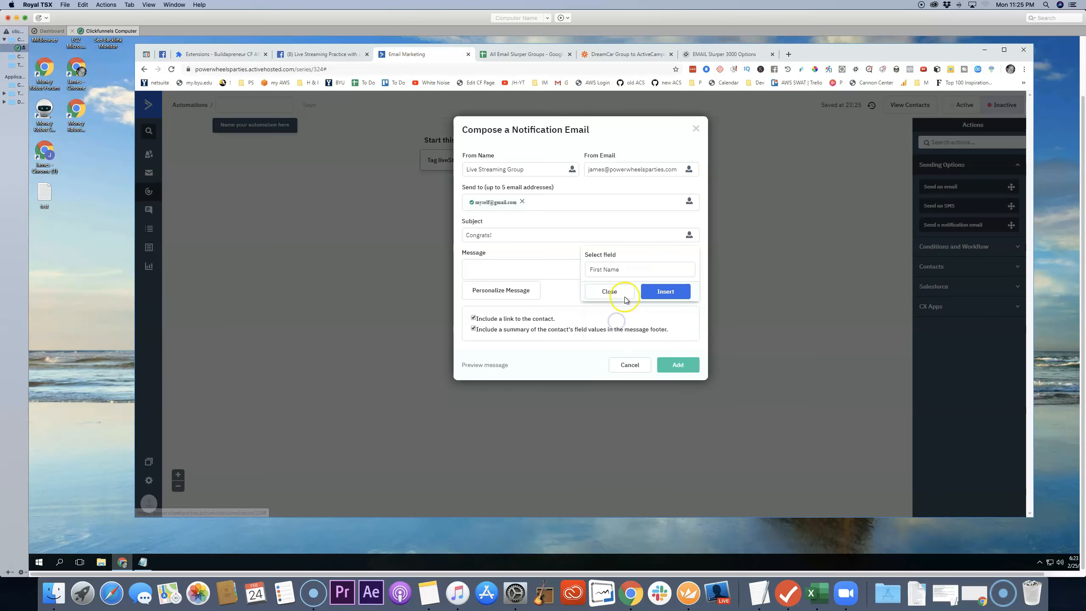
left_click(661, 289)
Step: Add the Last Name personalization field to the subject and complete it with "has joined the Live Streaming Group"
left_click(624, 236)
left_click(689, 235)
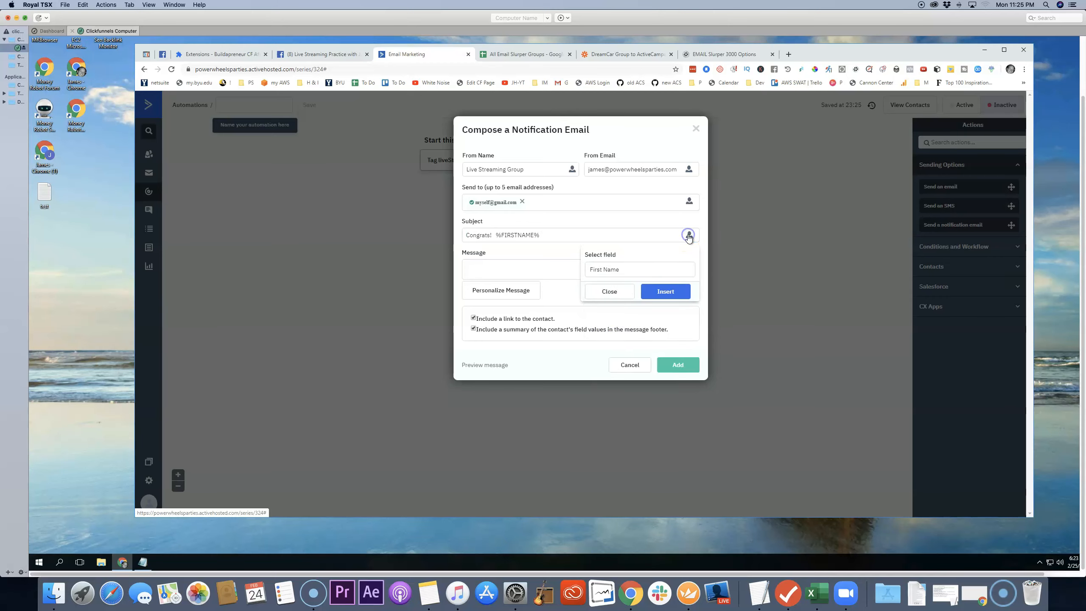
left_click(661, 274)
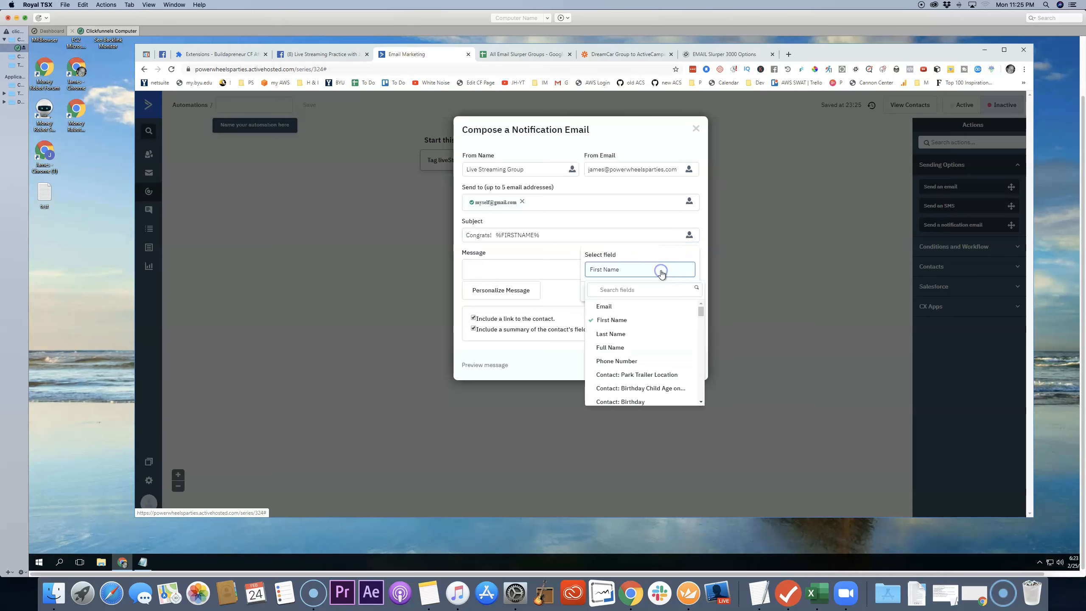
left_click(617, 332)
left_click(664, 292)
left_click(615, 235)
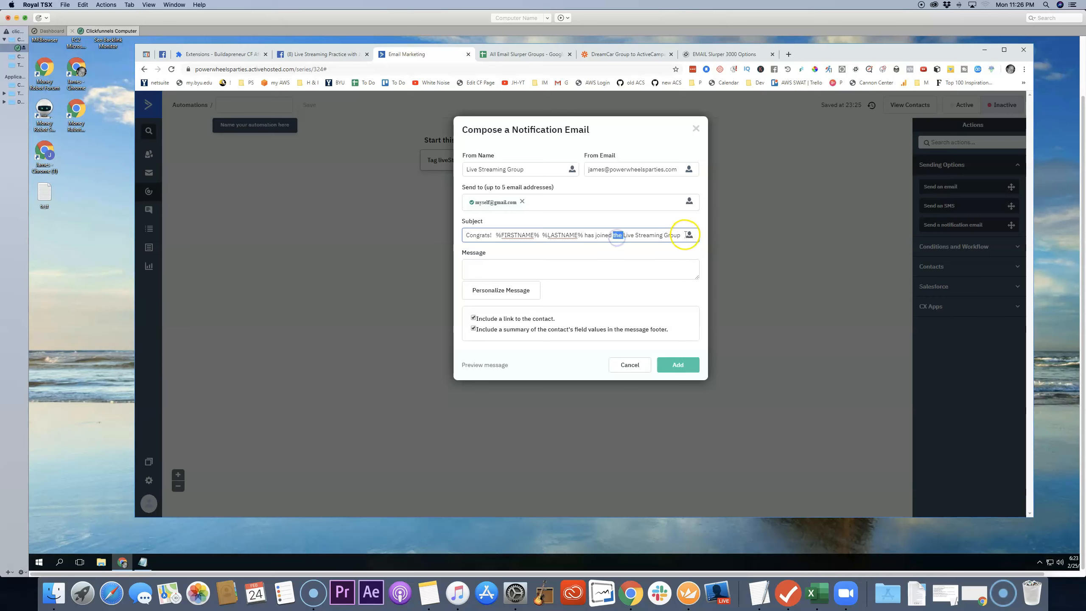
Step: Copy the full subject text into the notification email's message
left_click_drag(681, 235, 476, 238)
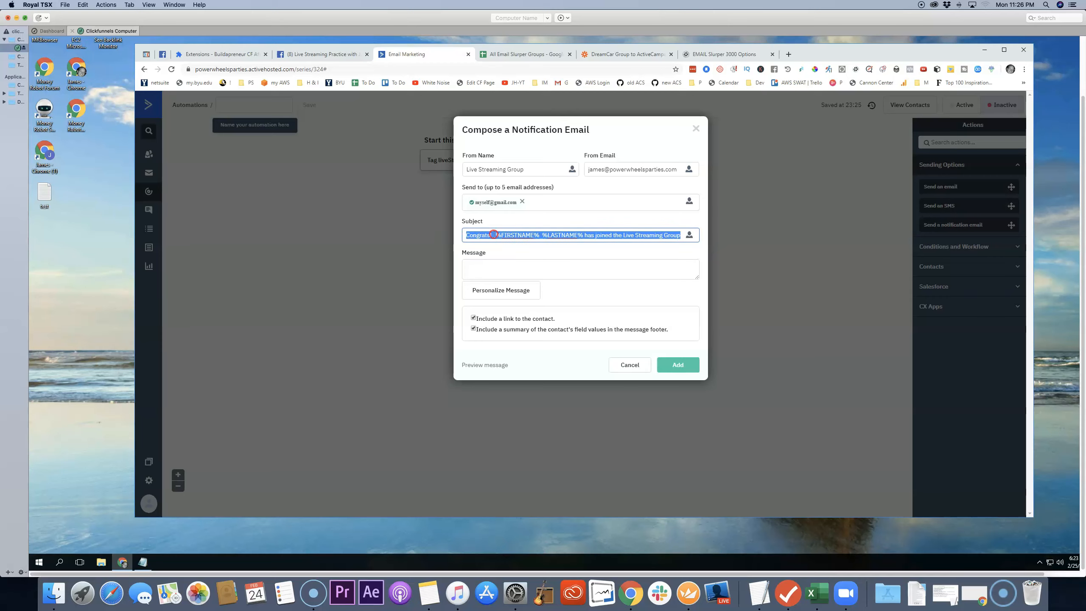
right_click(494, 235)
left_click(512, 252)
left_click(501, 265)
right_click(503, 266)
left_click(523, 317)
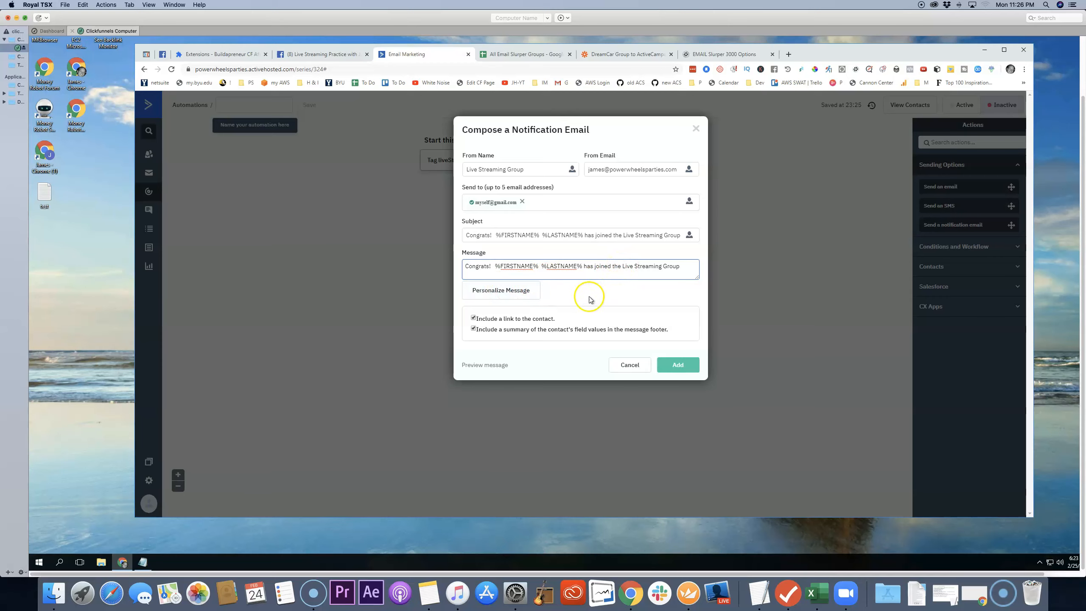
Step: Turn off the contact link and the field value summary, and add the notification email to the automation
left_click(473, 318)
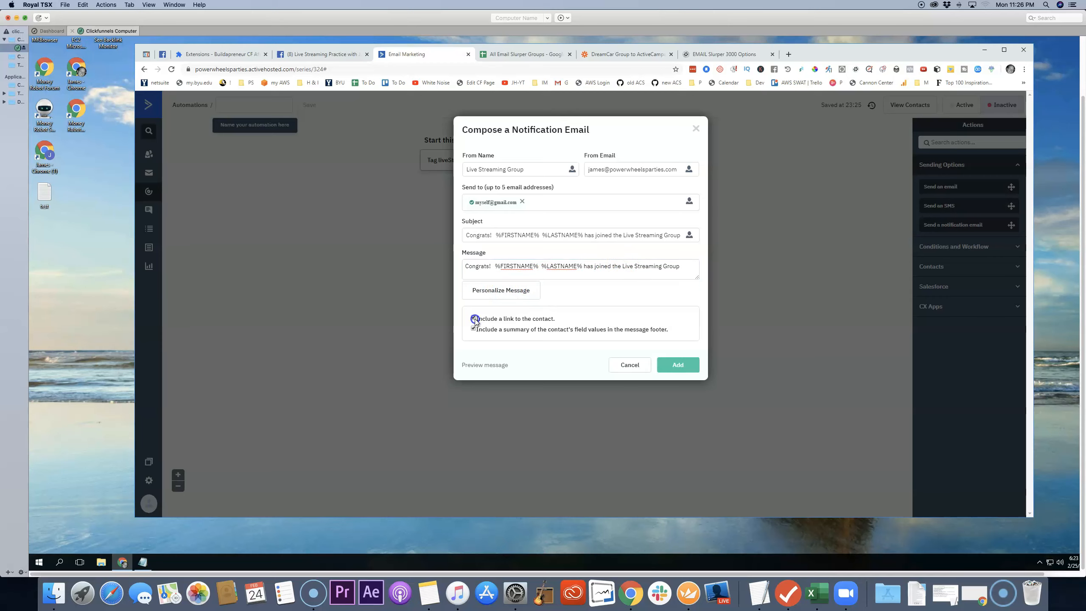
left_click(473, 328)
left_click(684, 365)
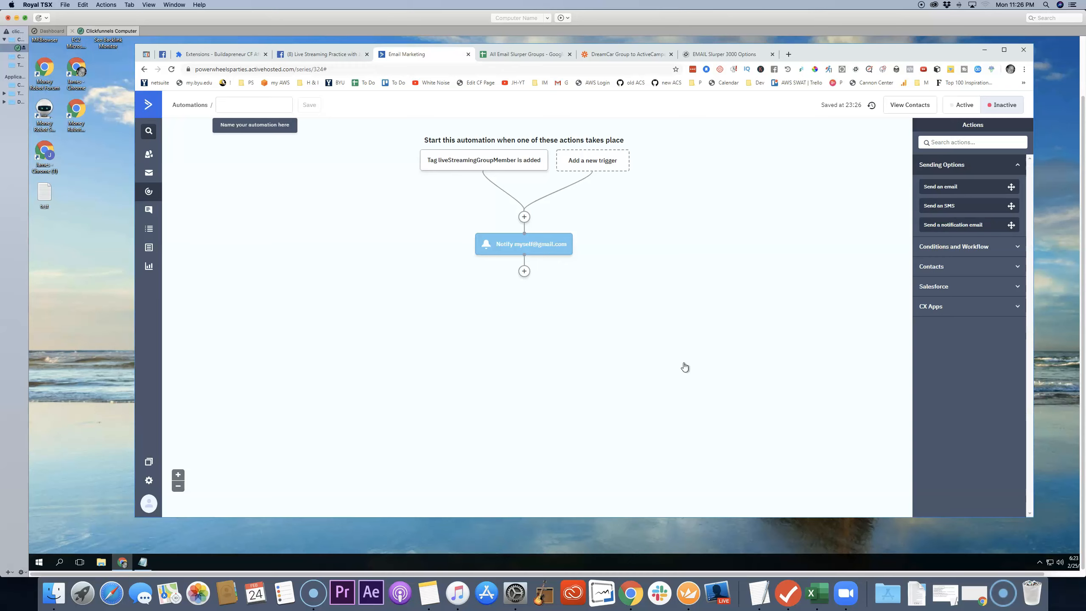
Step: Name the automation "Live Streaming Practice Group" and save the name
mouse_move(531, 252)
left_click(270, 107)
type("Live Streaming PRa")
key("BackSpace")
key("BackSpace")
key("BackSpace")
key("BackSpace")
key("BackSpace")
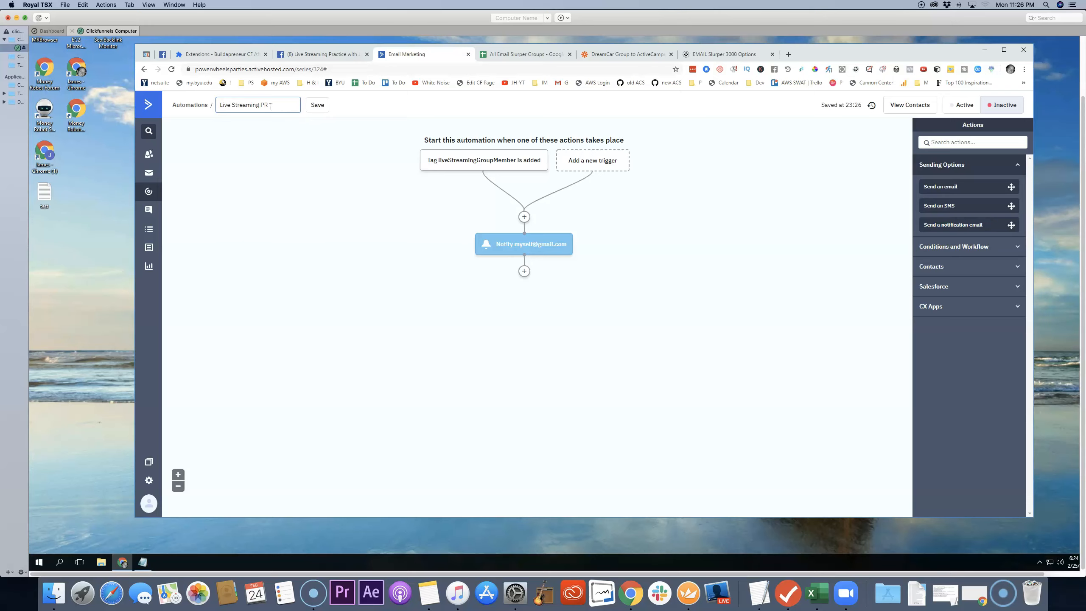
type("ractice Group")
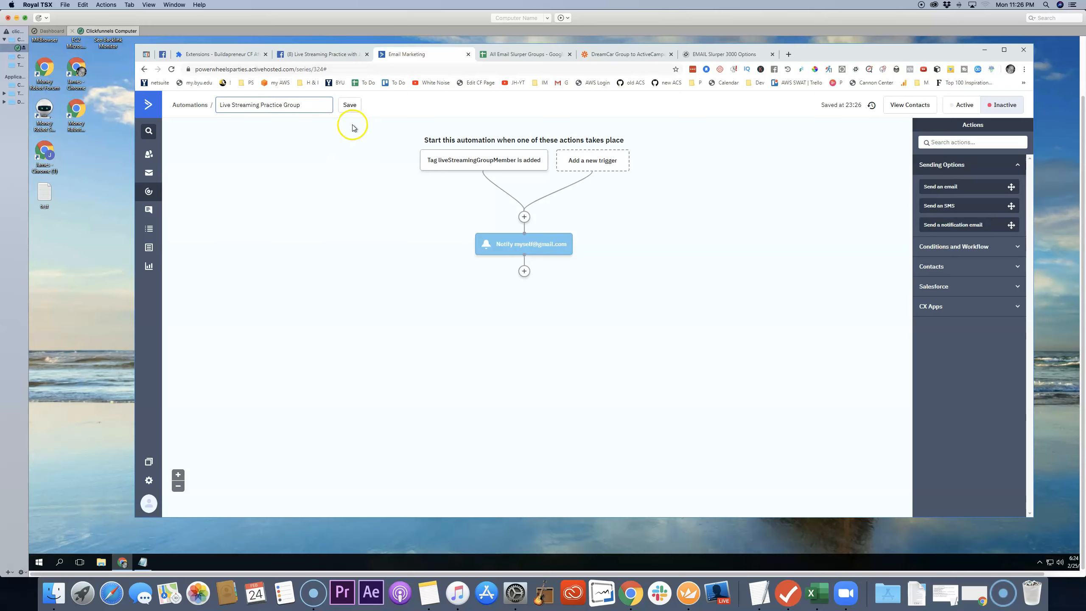
left_click(351, 108)
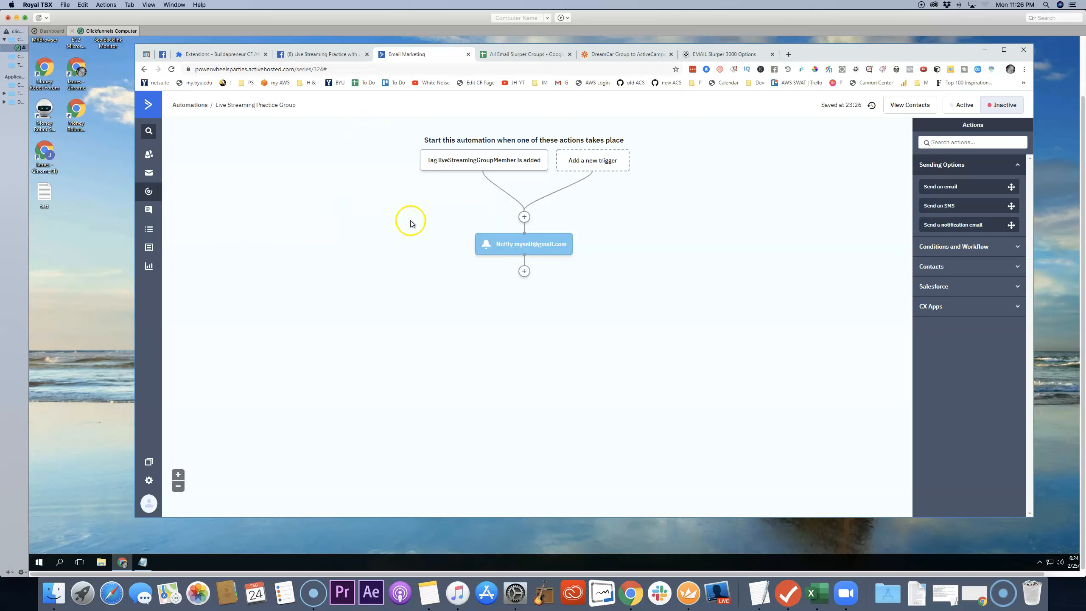
Step: Start adding an If/Else action below the notification email in the automation
left_click(525, 272)
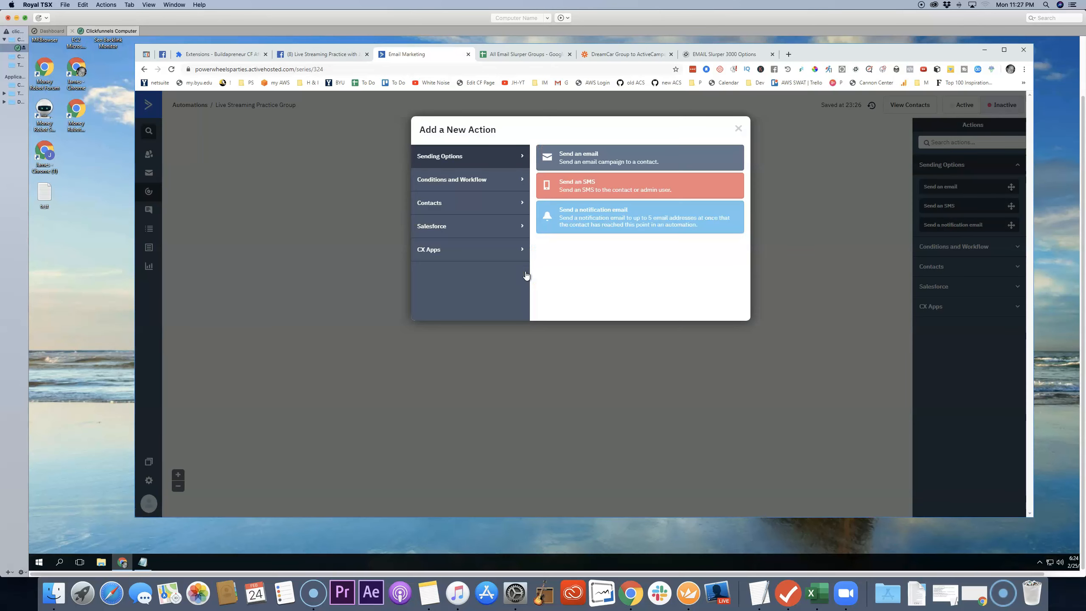
left_click(469, 183)
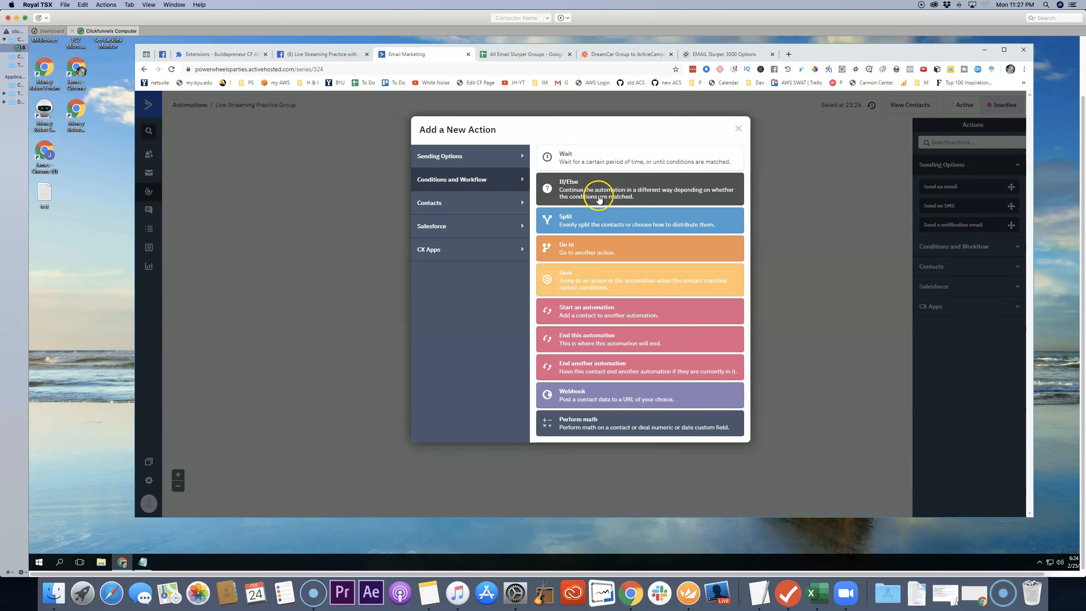
left_click(595, 214)
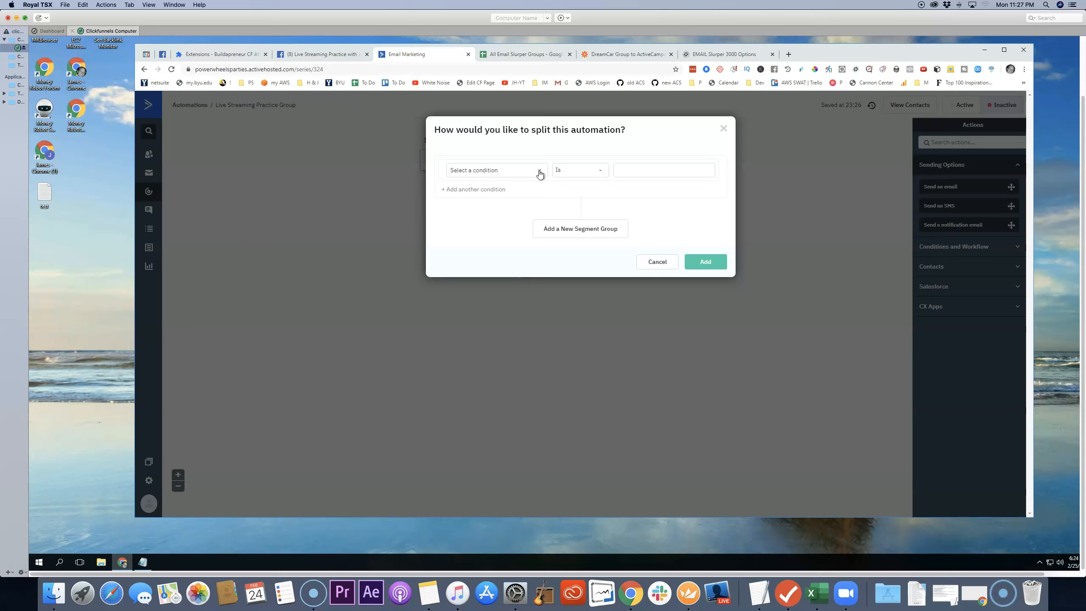
Step: Choose the custom contact field "Mac or PC" as the condition for splitting the automation
left_click(539, 173)
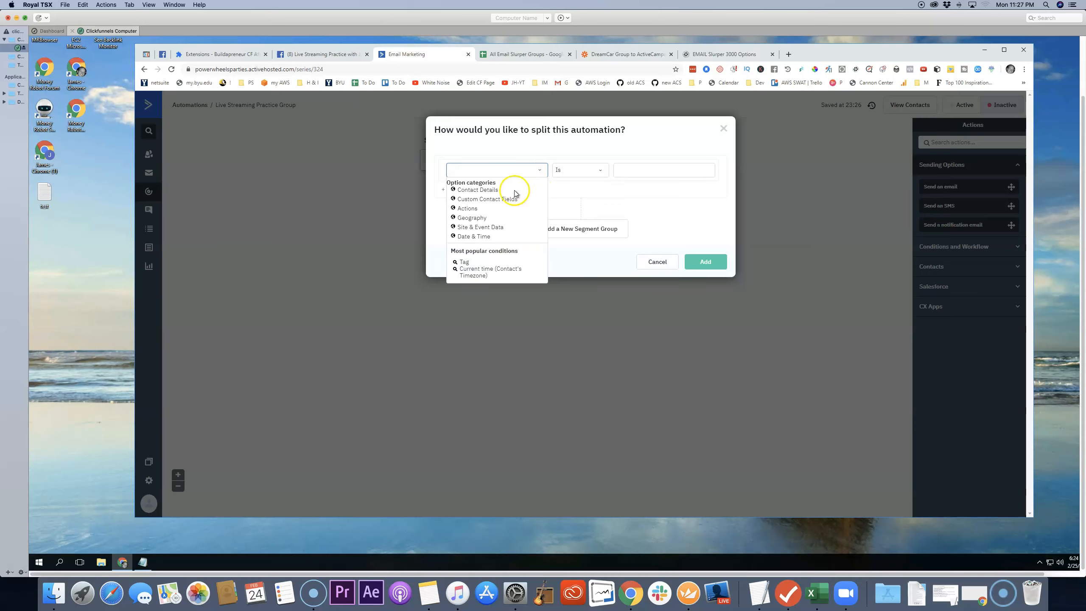
left_click(473, 200)
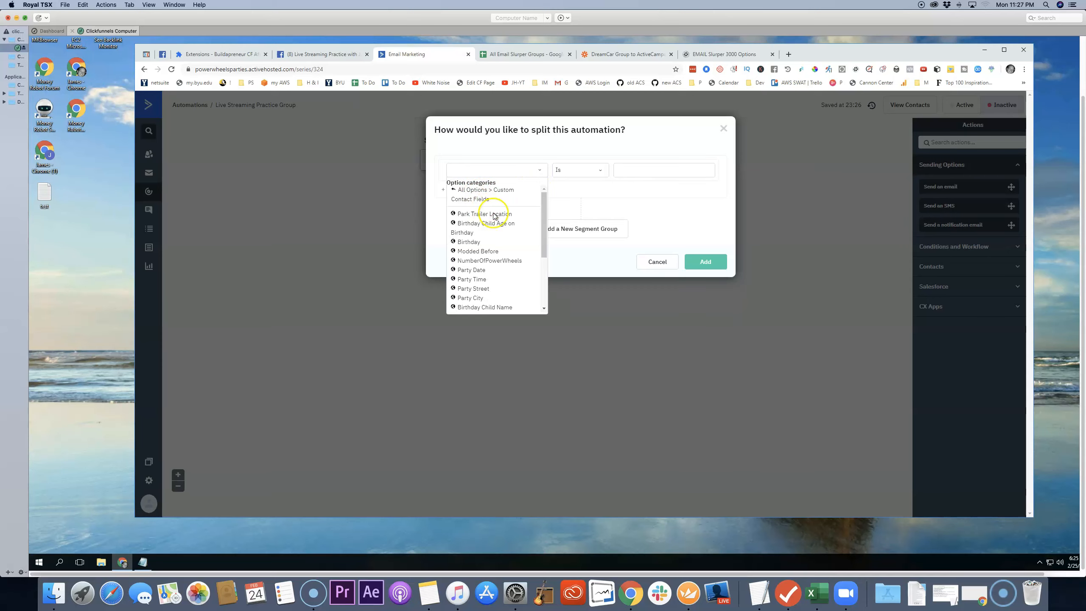
scroll(515, 235, "down", 3)
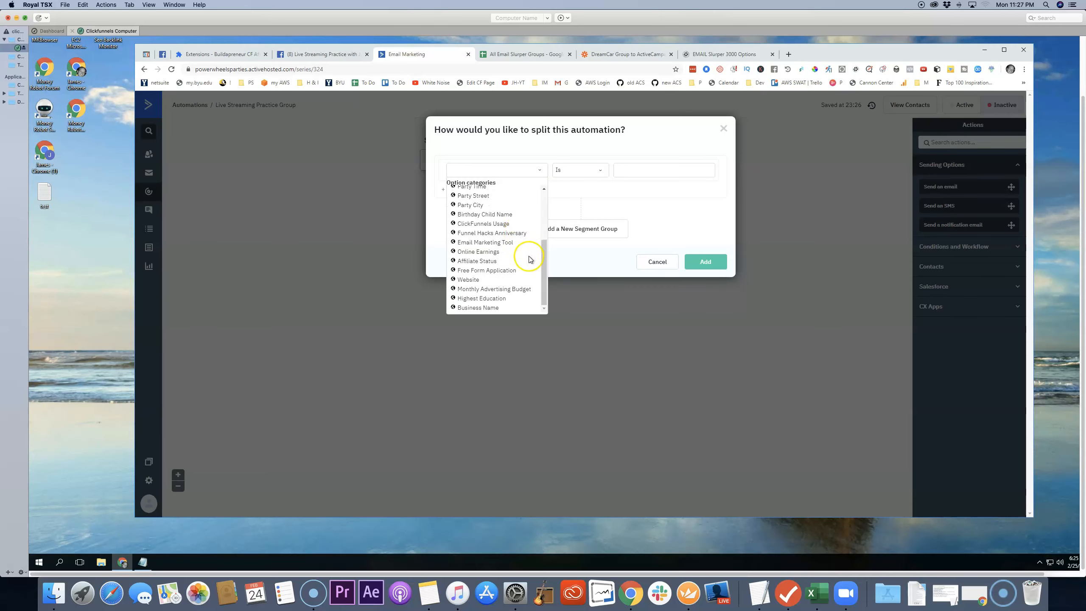
scroll(534, 275, "up", 3)
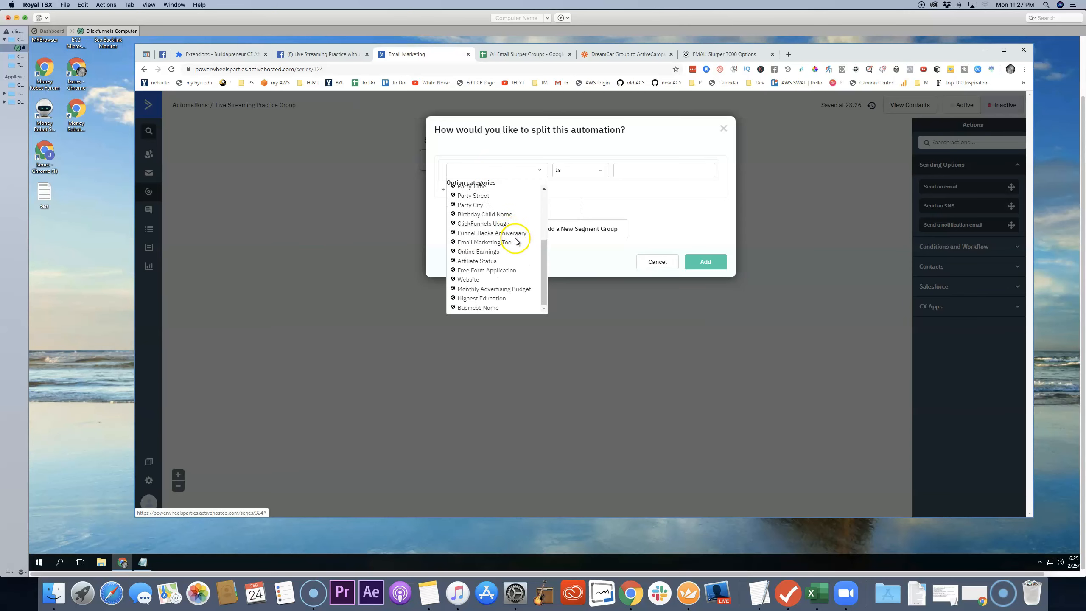
left_click(491, 172)
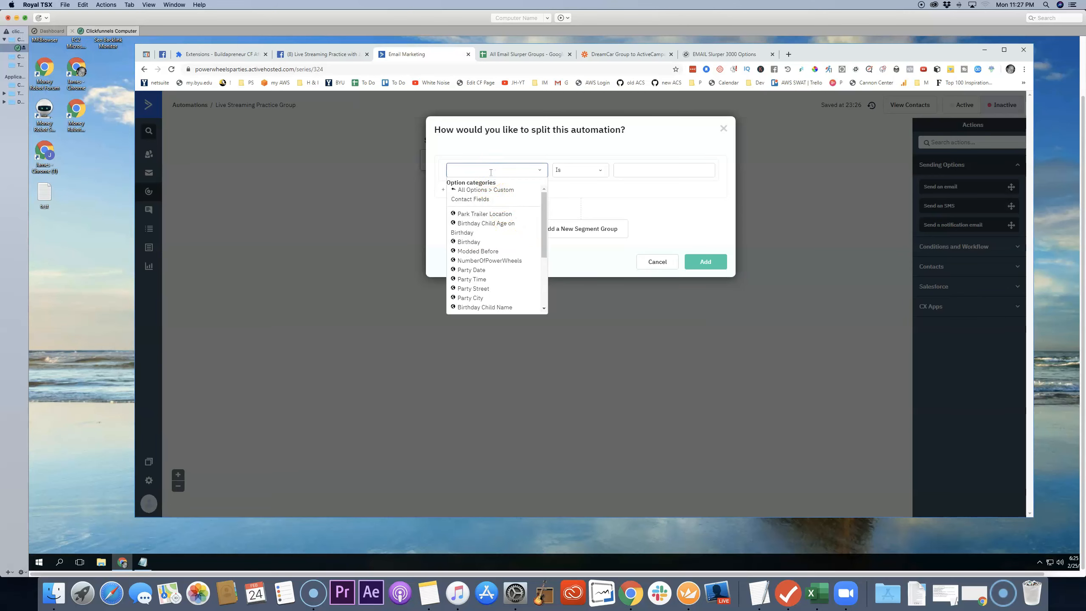
type("mac")
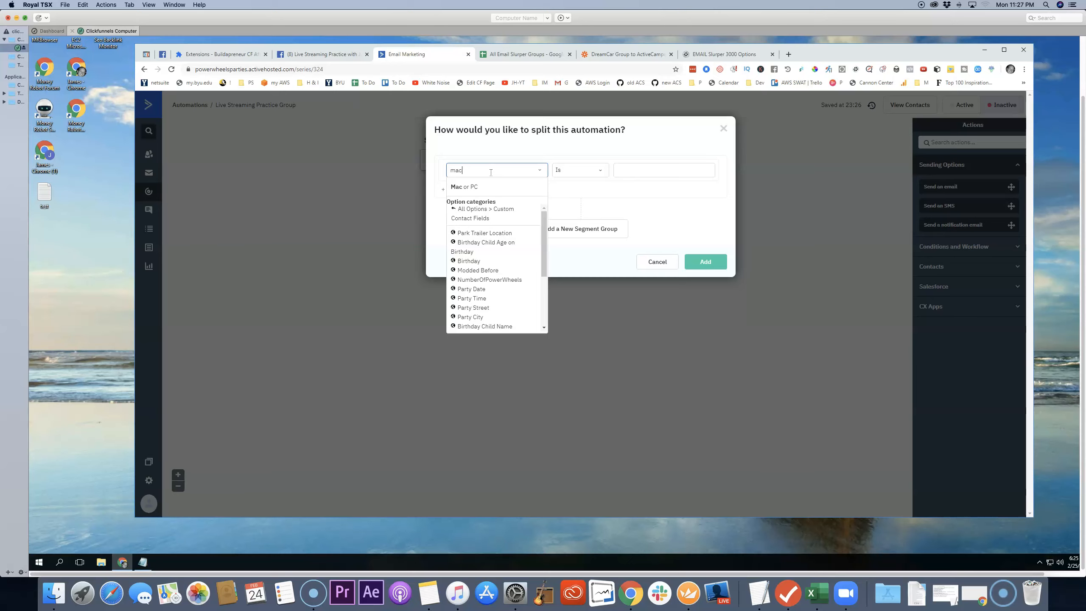
left_click(470, 187)
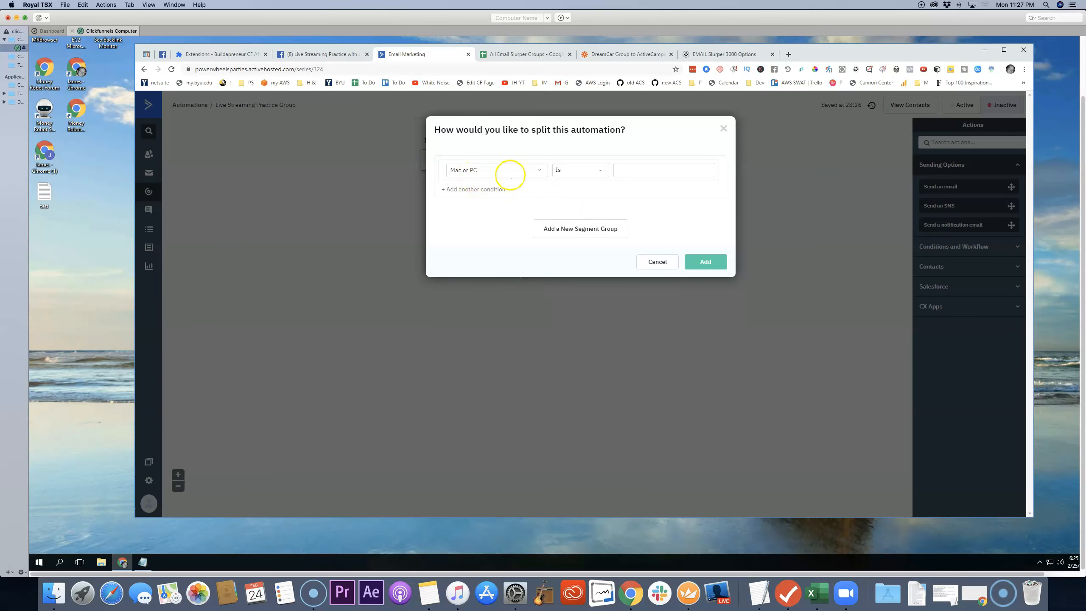
Step: Set the condition's operator to Contains with the value "pc" and try to add the split
left_click(601, 170)
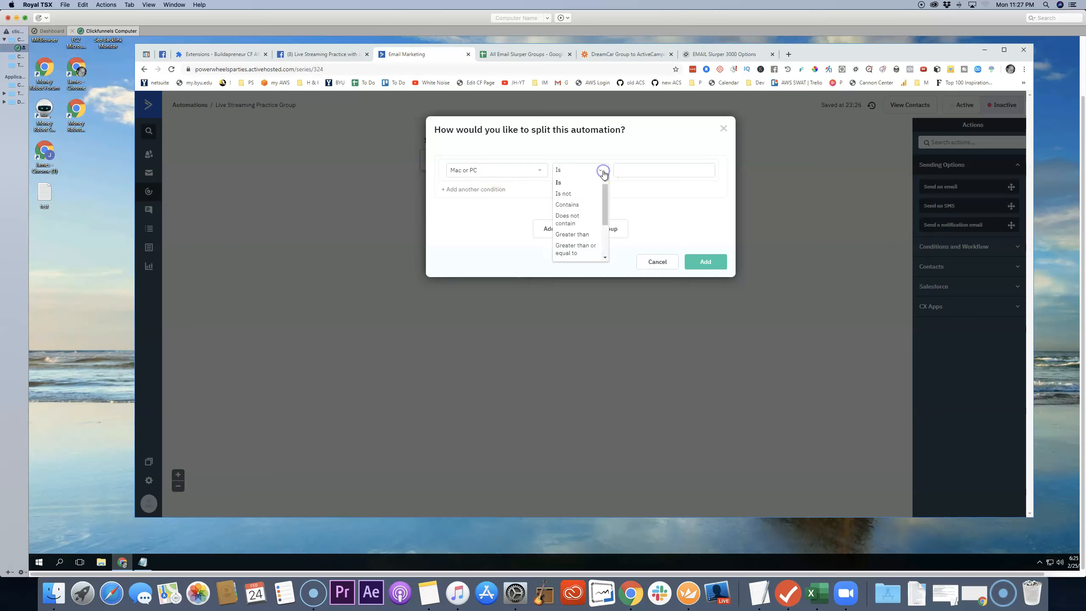
left_click(575, 206)
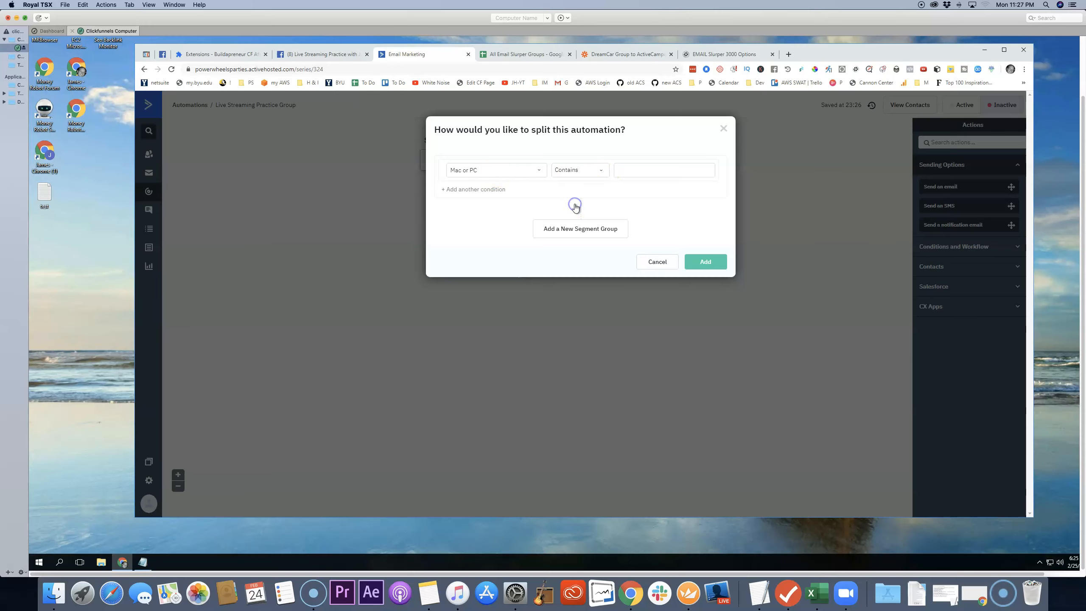
left_click(651, 171)
left_click(705, 261)
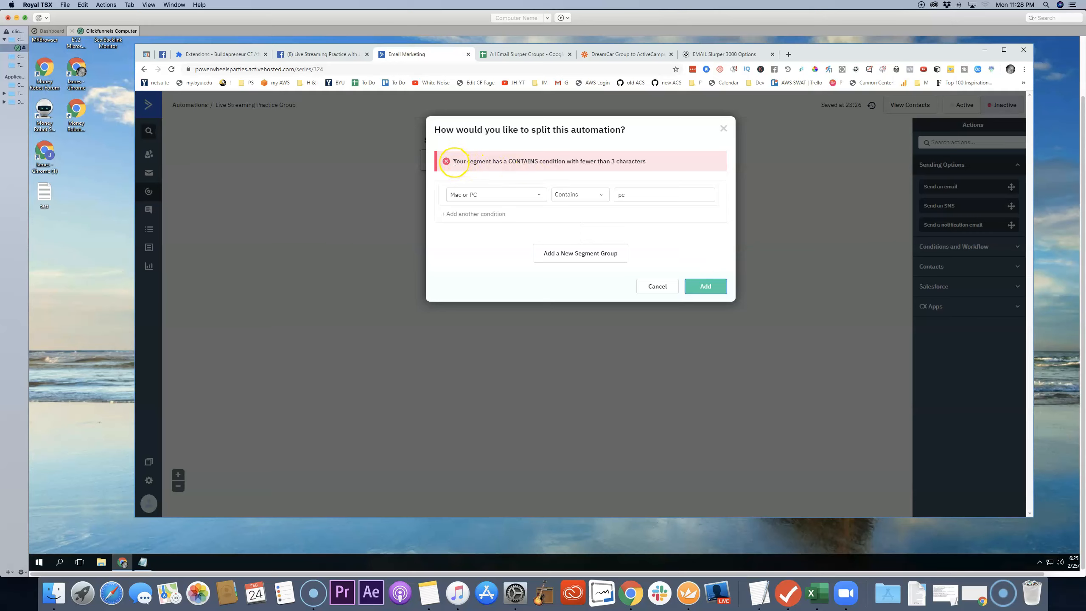
left_click_drag(454, 163, 652, 165)
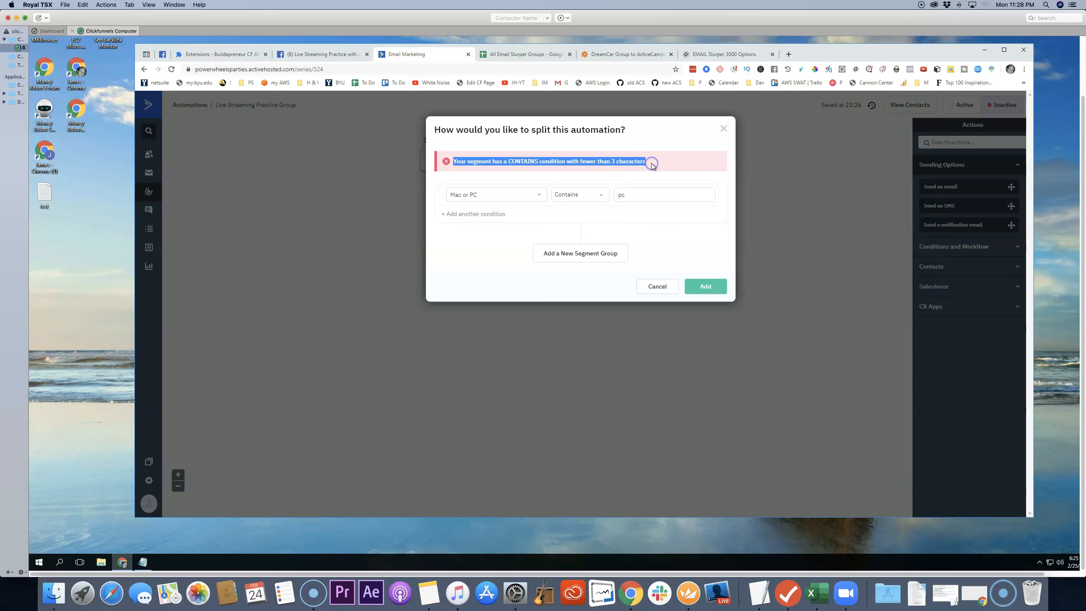
left_click(583, 162)
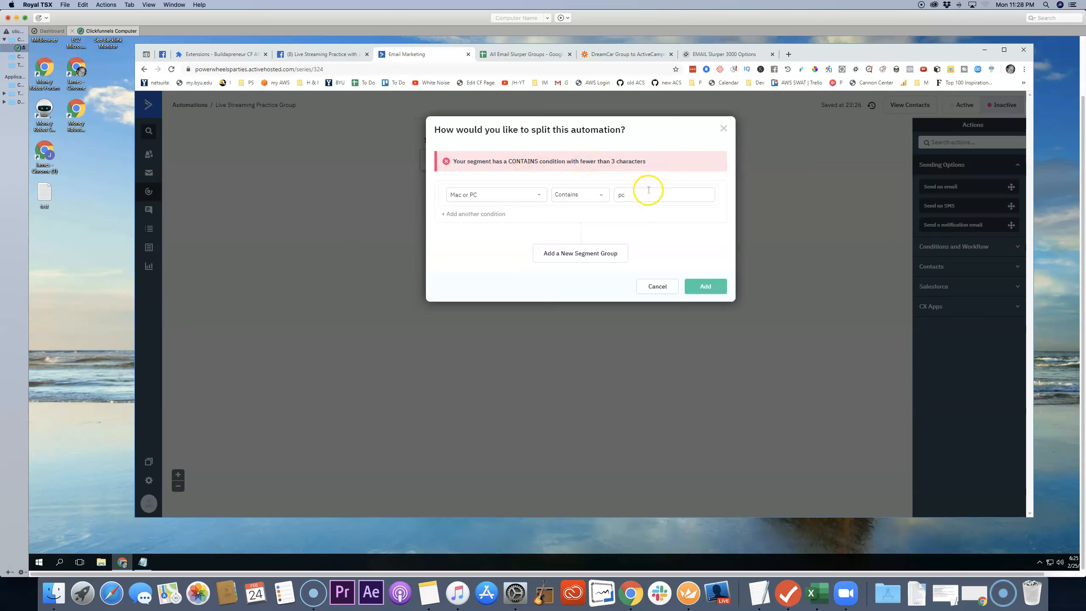
Step: Change the condition value to "mac" and add the If/Else split to the automation
left_click_drag(643, 195, 616, 195)
key("Tab")
left_click(681, 231)
left_click(706, 287)
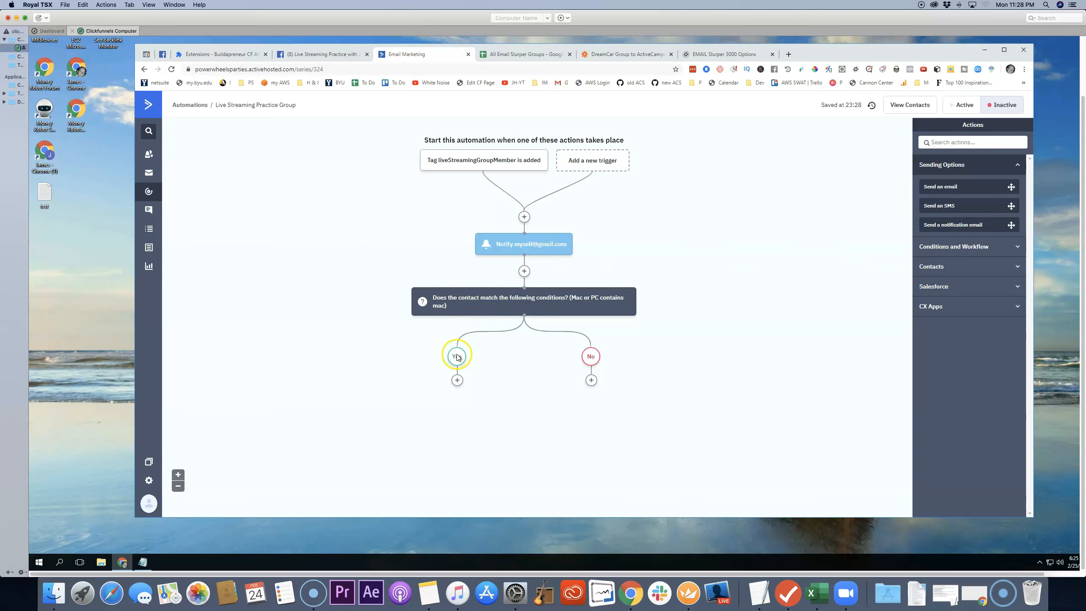
Step: Add a send-email action on the Yes branch and create a new email named "Introduce to Ecamm Live"
left_click(457, 380)
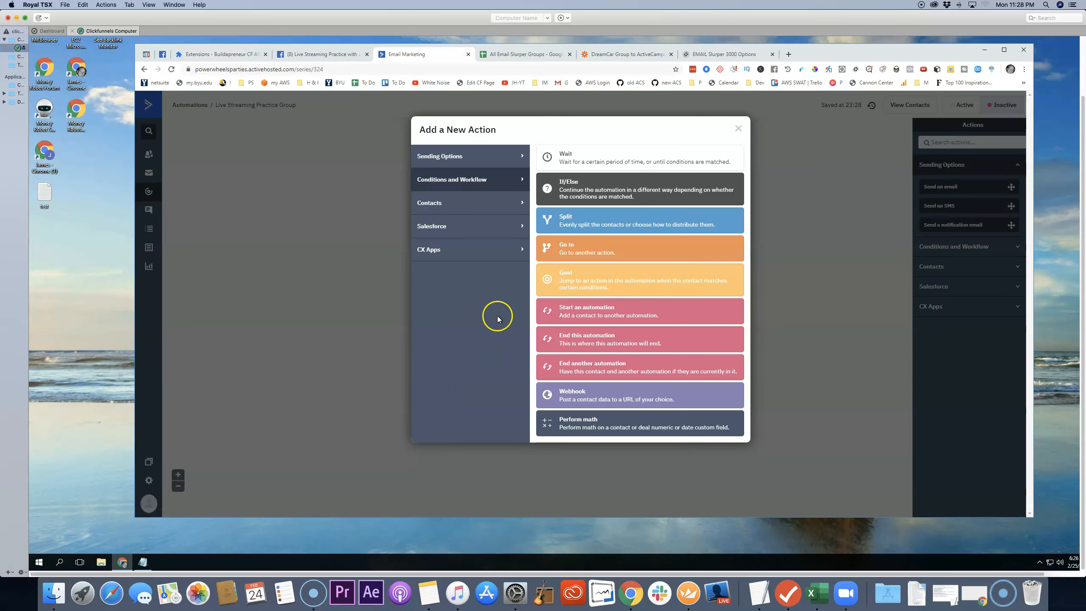
left_click(444, 158)
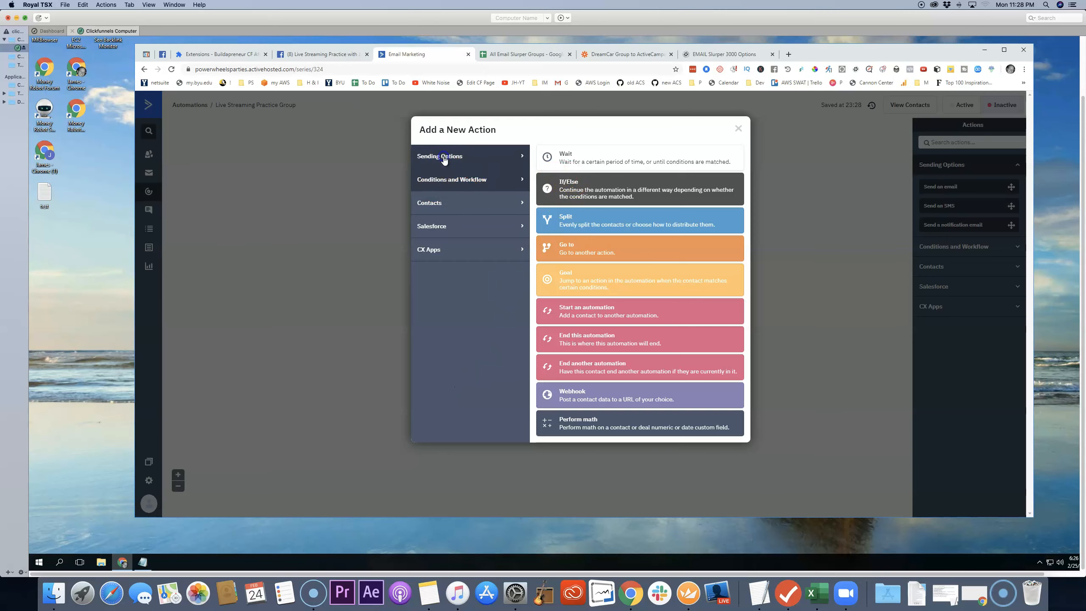
left_click(587, 162)
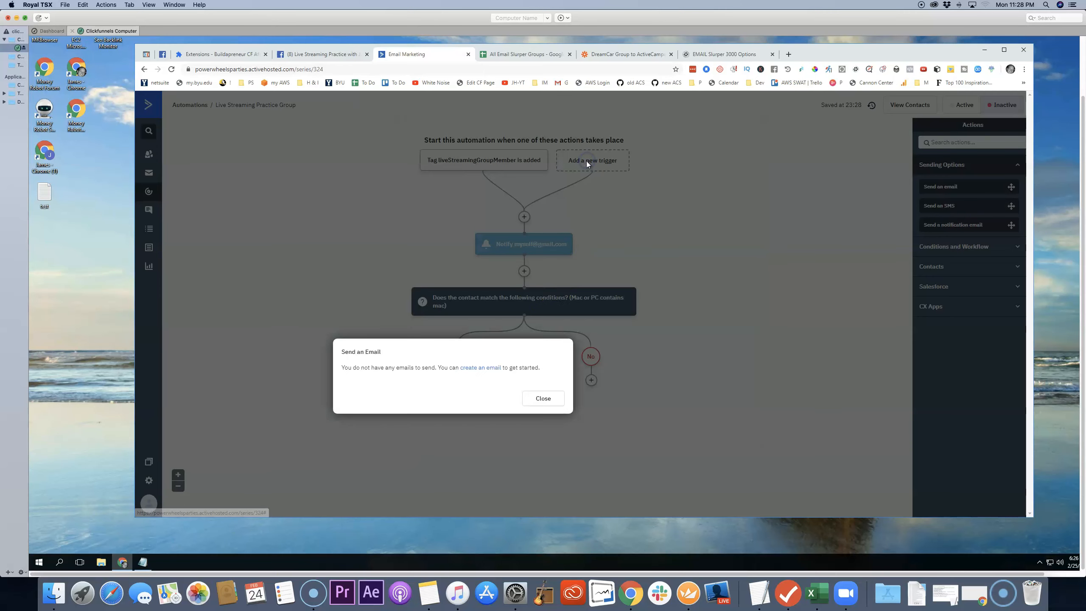
left_click(487, 368)
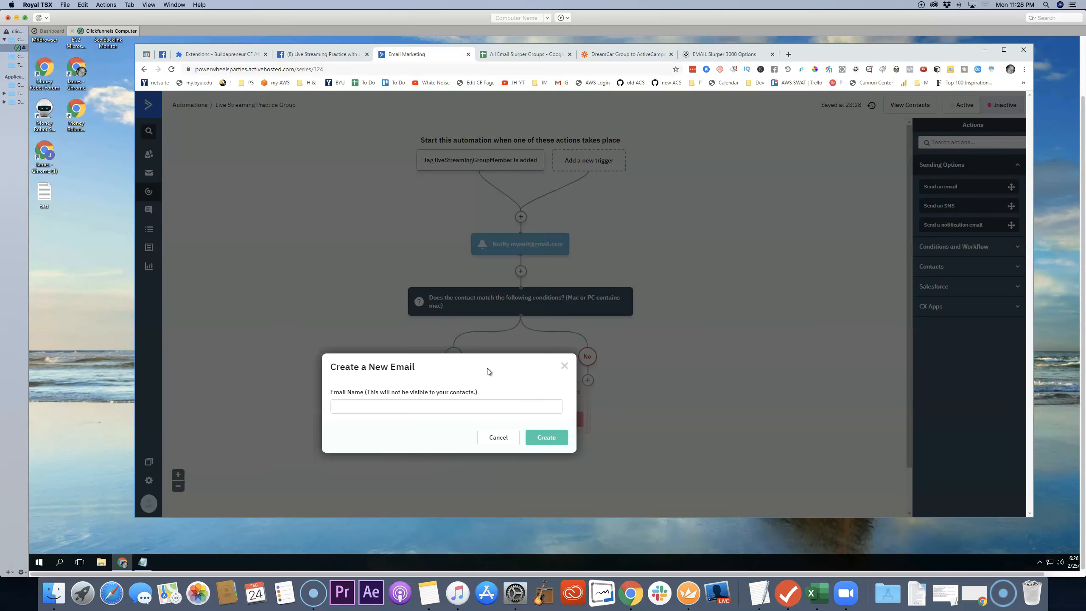
left_click(465, 405)
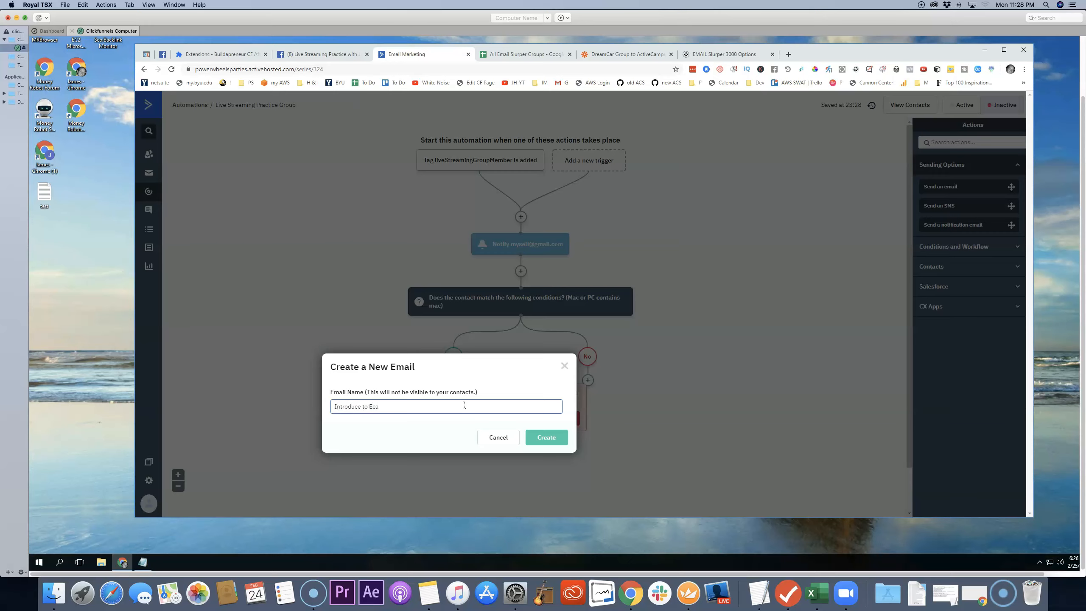
type("Live")
left_click(547, 436)
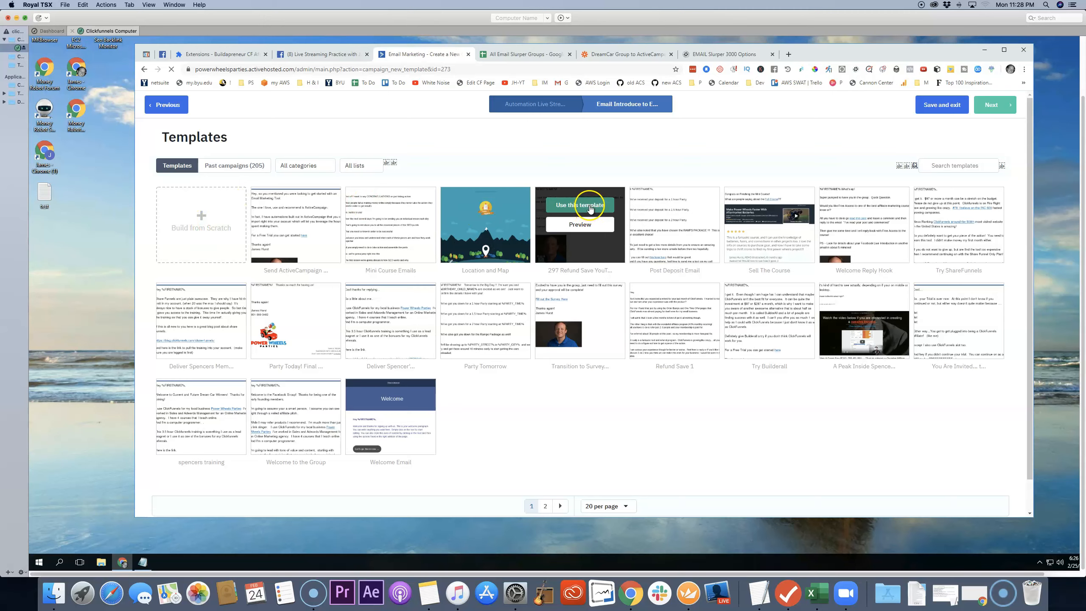
Step: Base the email on the "297 Refund Save" template and give it a subject containing "Live Streaming"
left_click(591, 208)
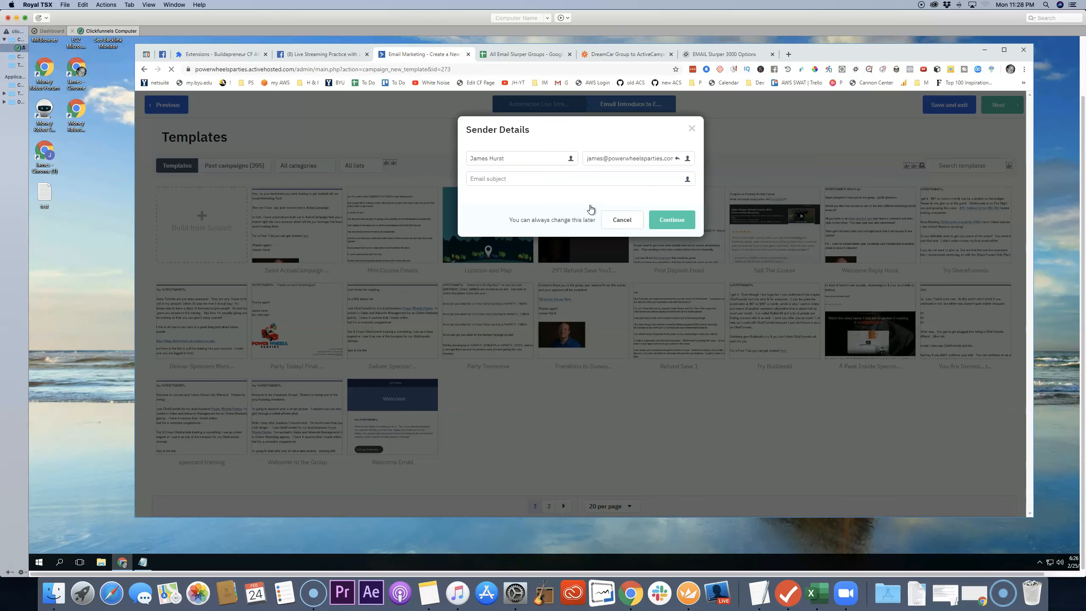
left_click(591, 182)
type("Live Streaming With a Mac")
left_click(672, 221)
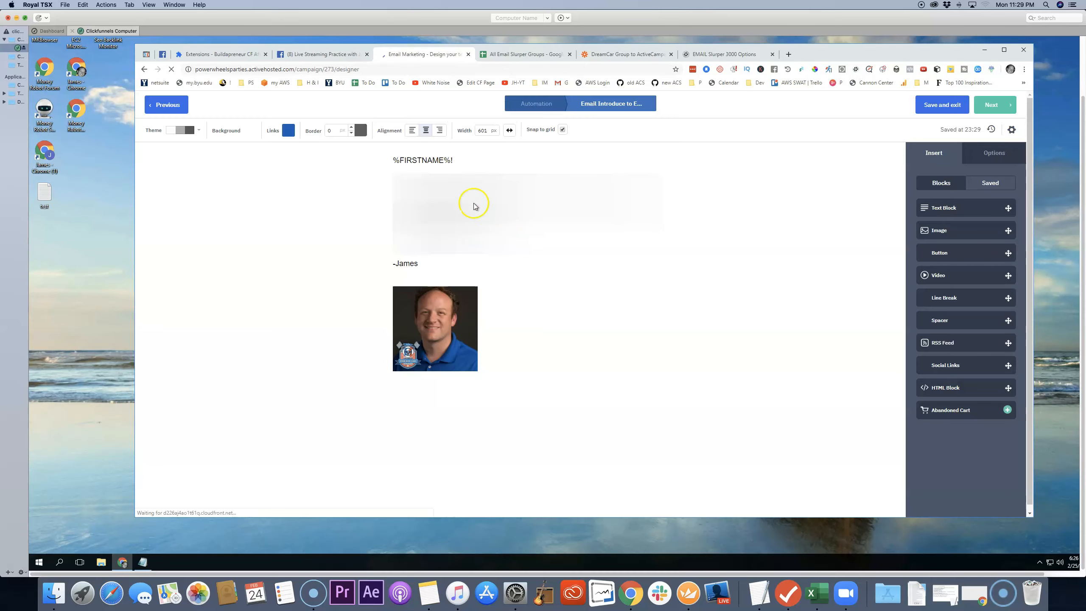
Step: Replace the body text below the greeting with "I noticed that you said you were using a Mac for Live Streaming."
left_click(401, 163)
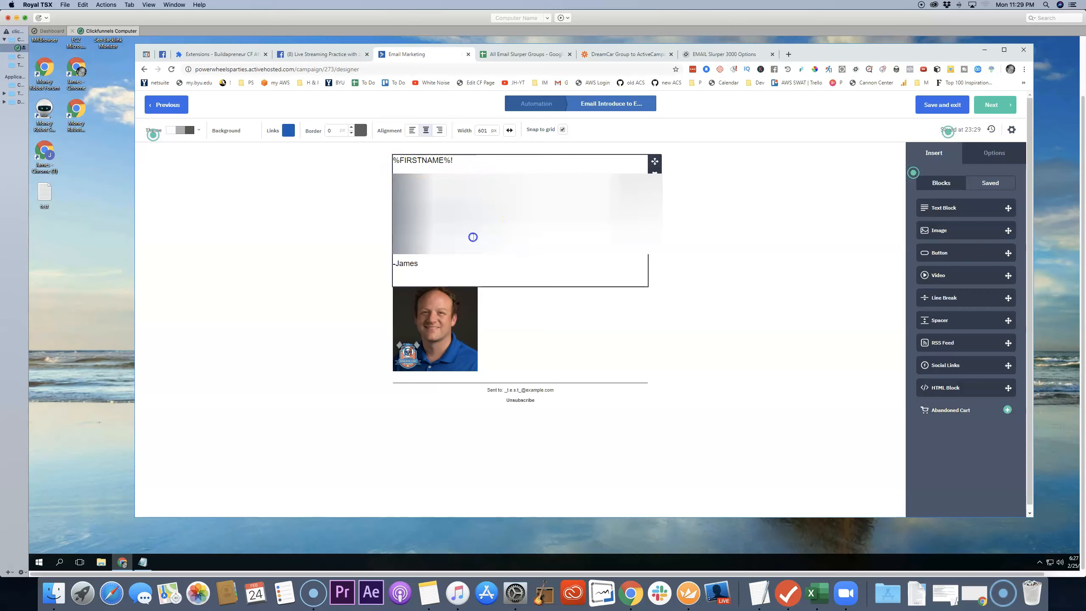
left_click(395, 182)
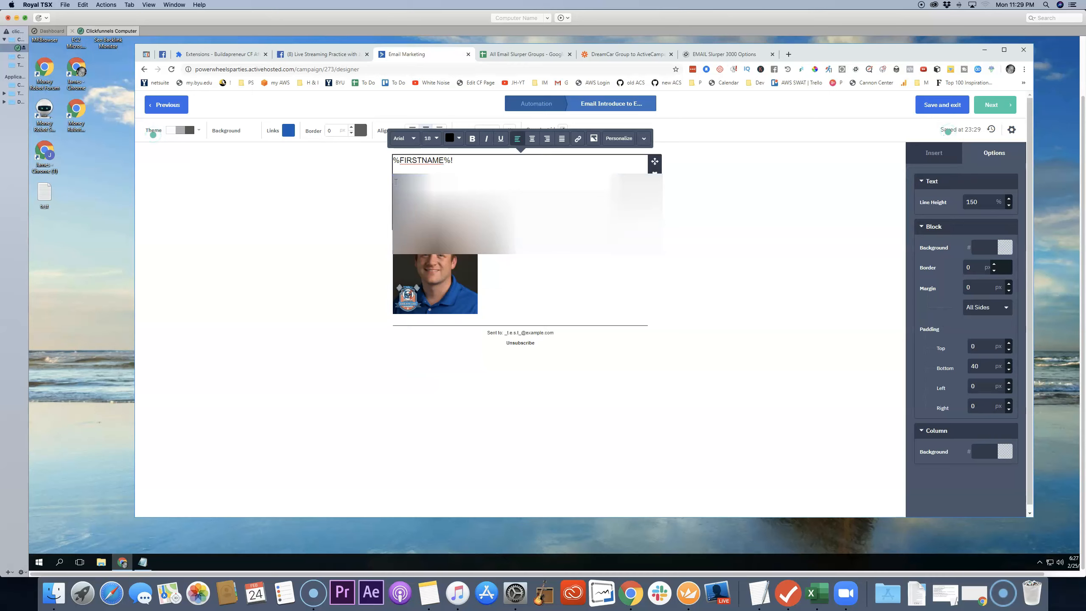
type("I no")
type("ticed that you said")
type(" you wer usin")
key("BackSpace")
key("BackSpace")
type("e")
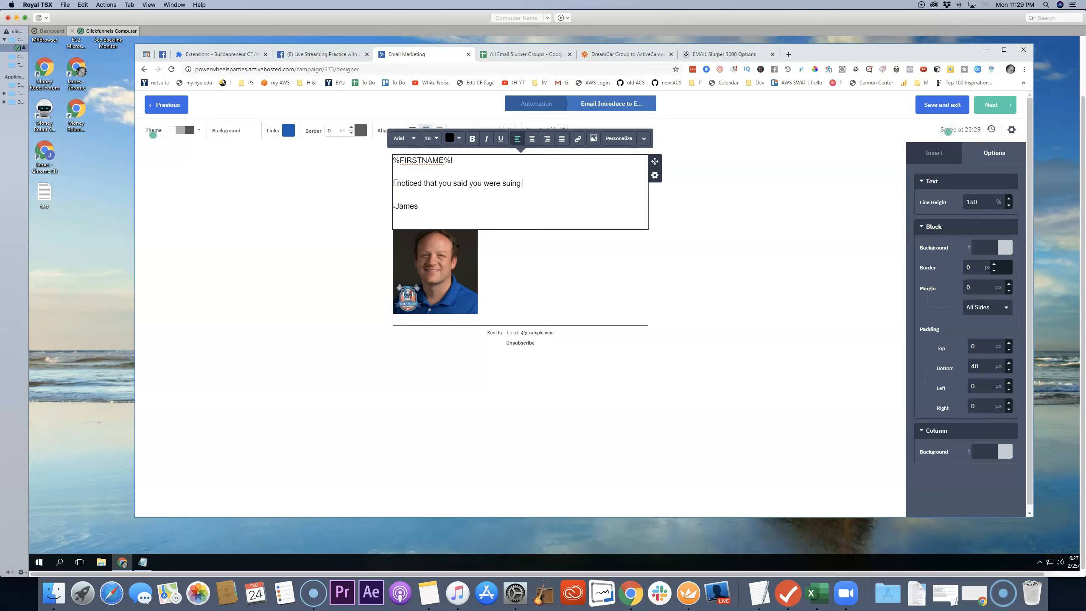
type(" using a MAa")
type("treaming.")
Step: Add a second paragraph: "That is what I use and I've found my favorite live streaming software to be Ecamm Live"
key("Return")
type("That is")
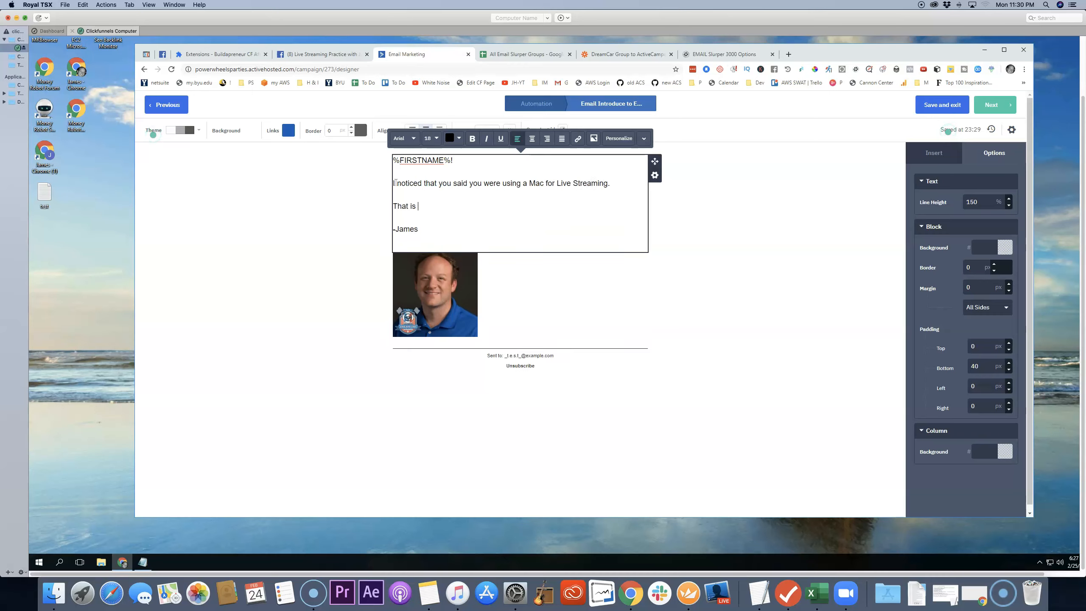
type(" what I sue")
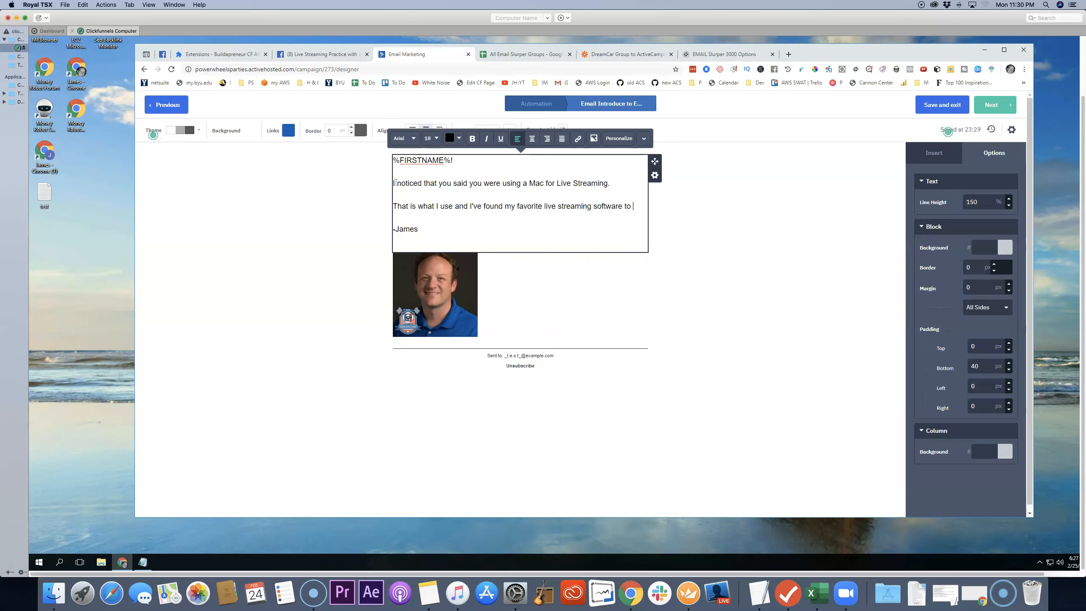
type("Eamm")
key("BackSpace")
key("BackSpace")
key("BackSpace")
key("BackSpace")
type("cam")
key("BackSpace")
key("BackSpace")
type("E")
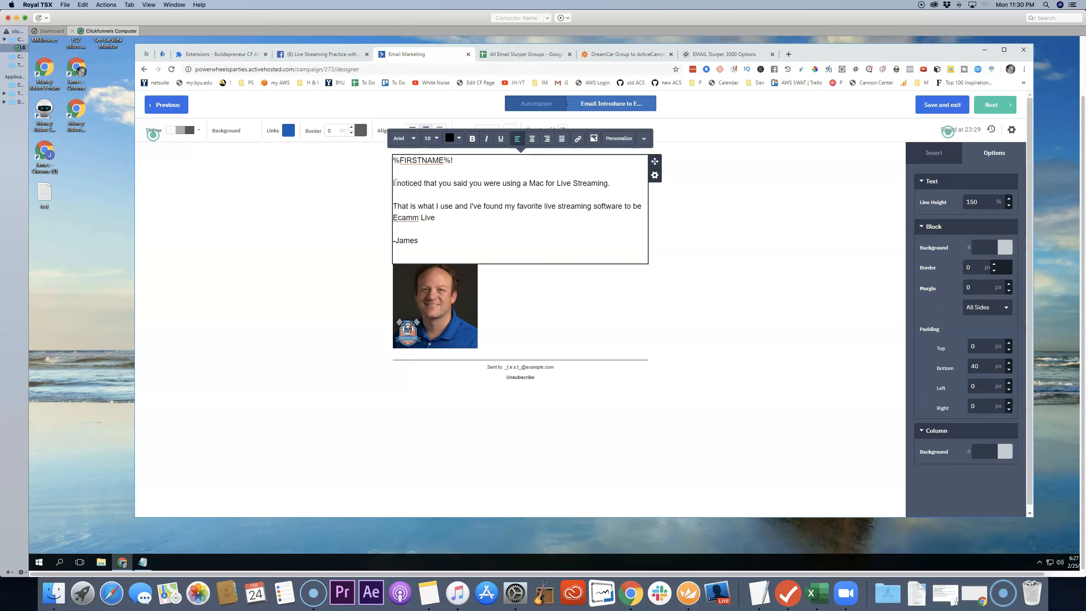
Step: End the Ecamm Live sentence with an ellipsis and add the paragraph "If you would like to check it out please visit here."
key("Return")
key("Return")
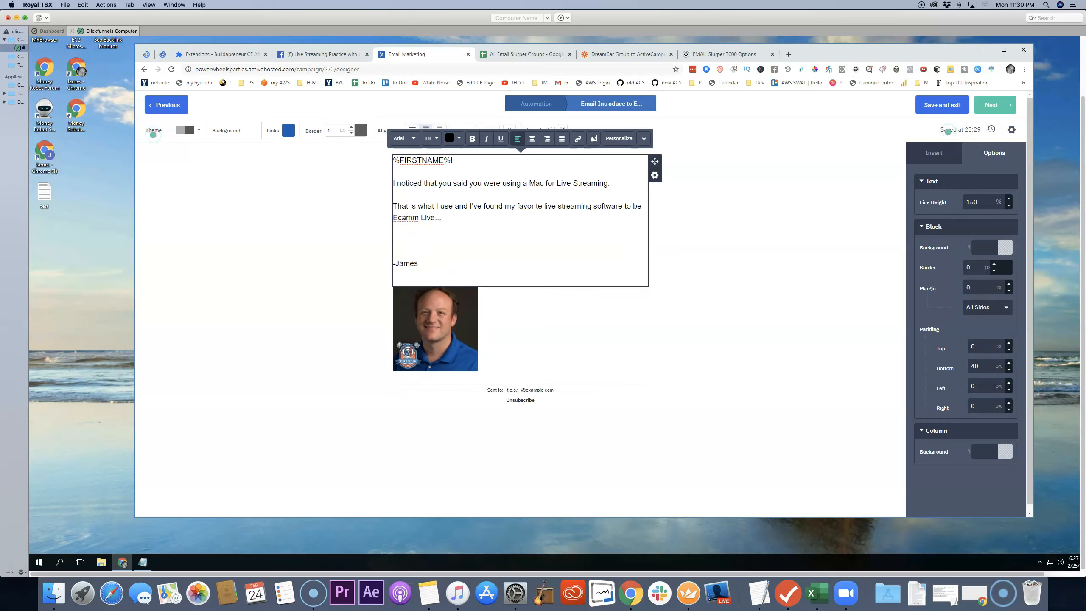
type("If you would like to check it out please")
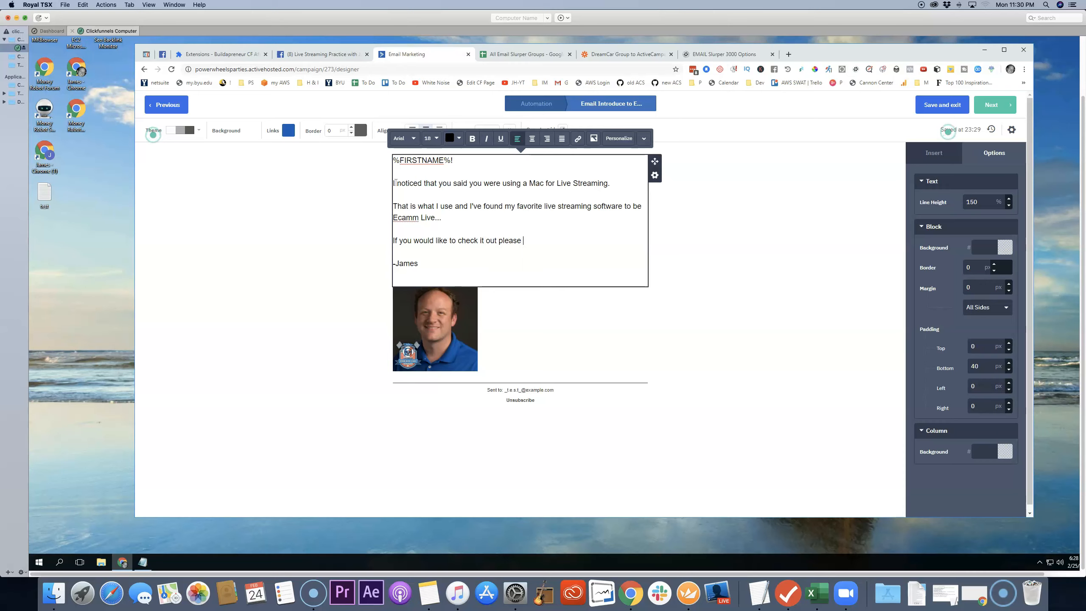
type(".")
Step: Copy the Ecamm Live link from the Facebook comment under the Comment Funnels live video and return to the email designer
left_click(348, 54)
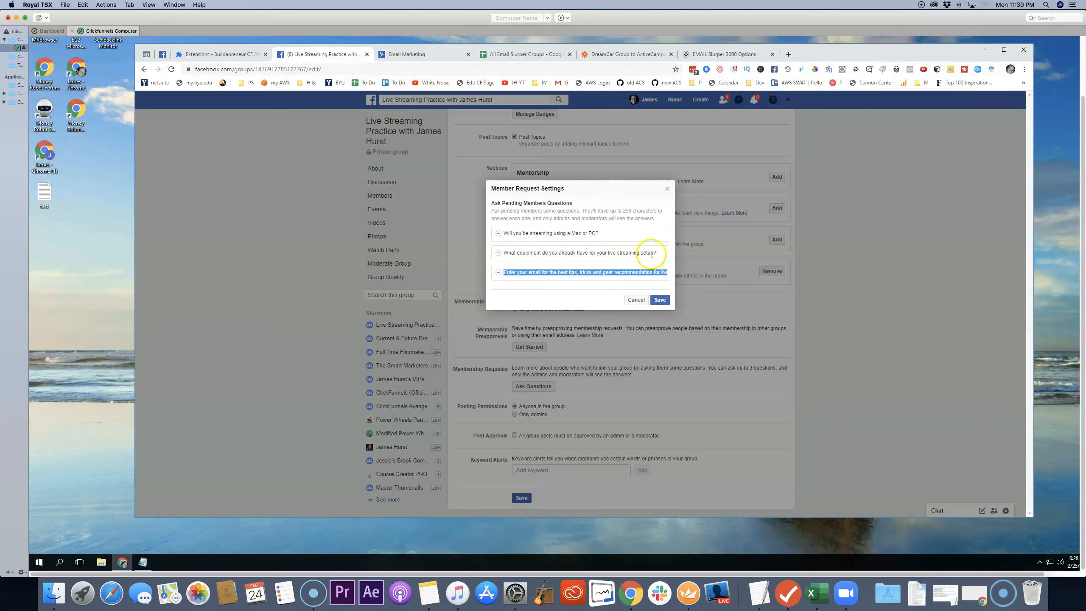
left_click(667, 189)
left_click(405, 131)
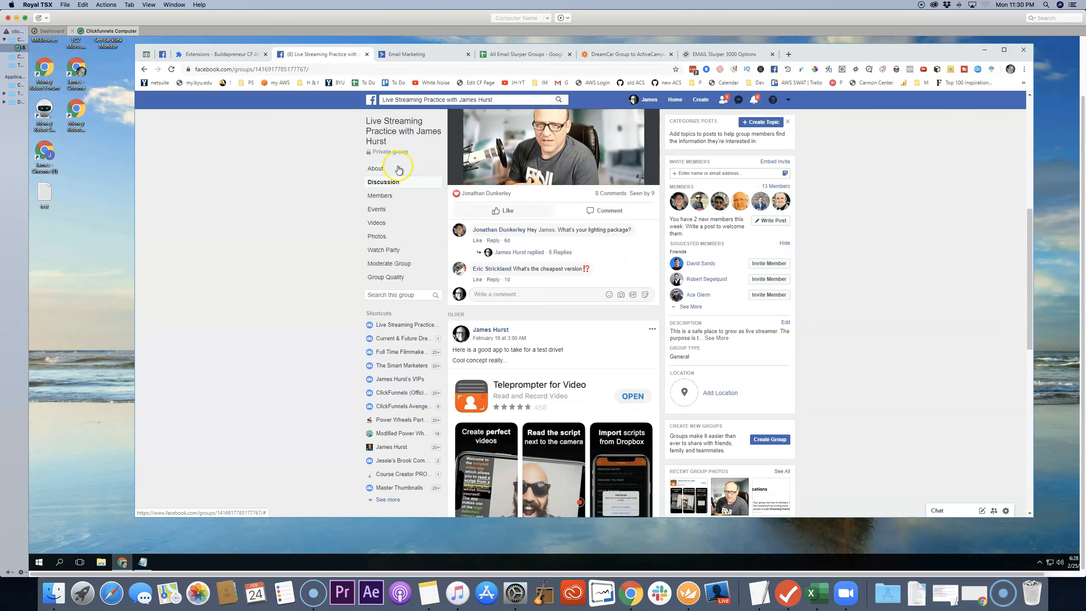
scroll(588, 247, "up", 2)
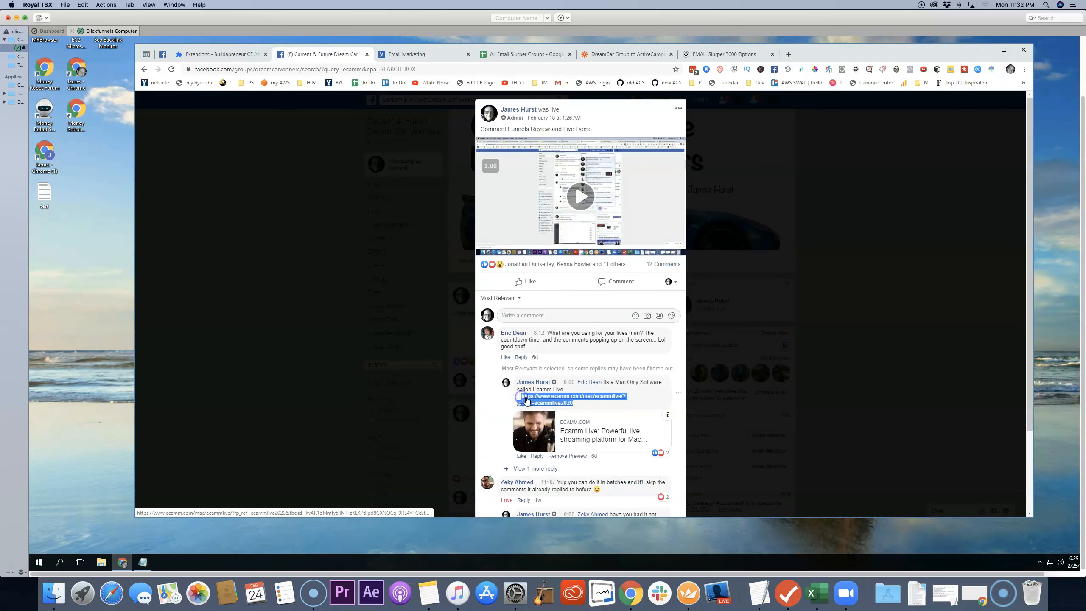
right_click(527, 401)
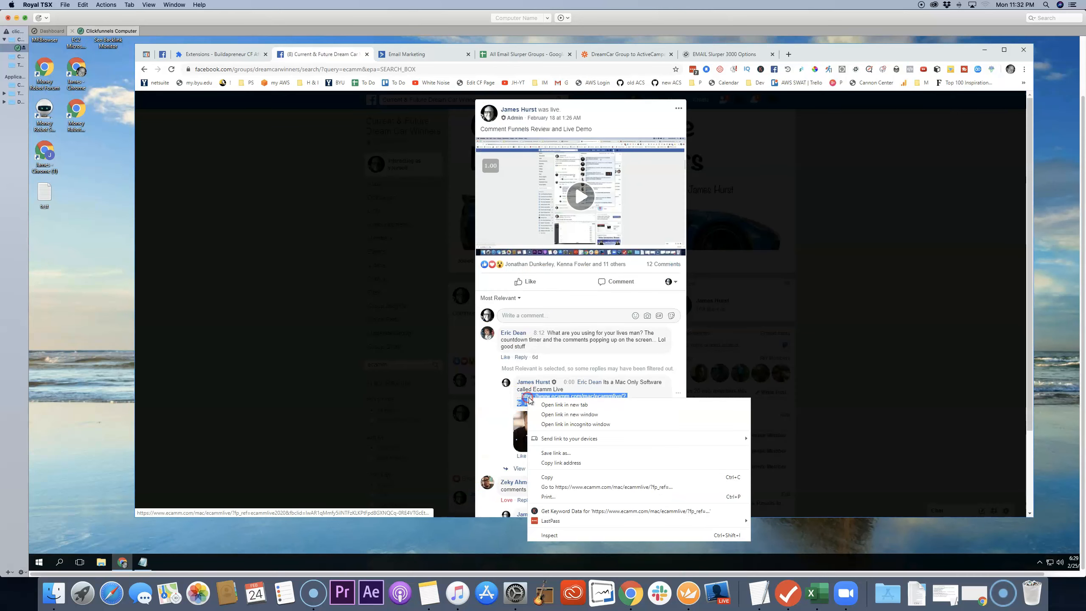
left_click(552, 478)
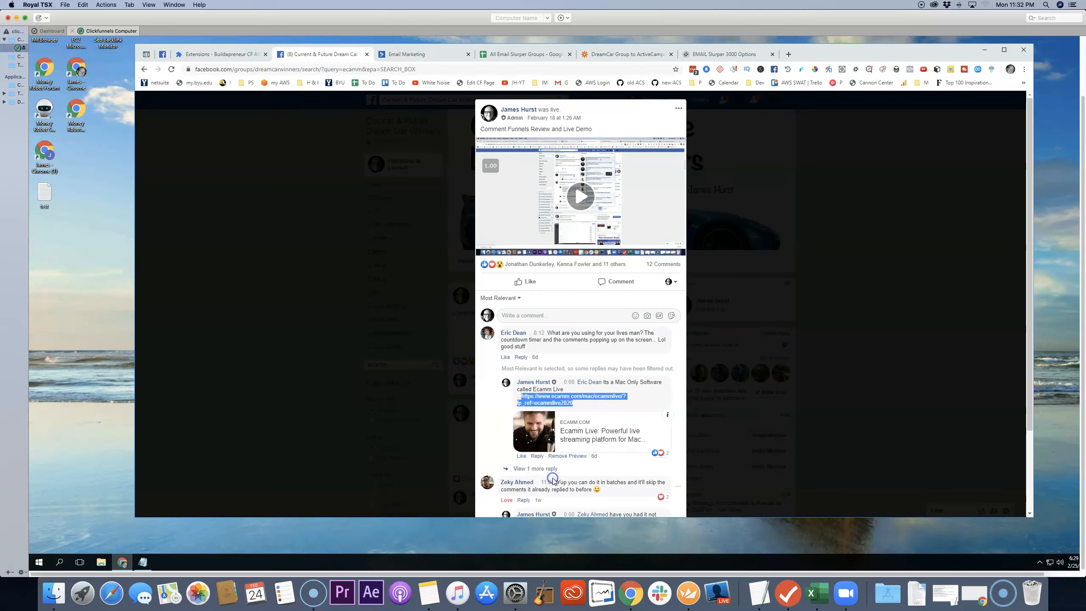
left_click(436, 54)
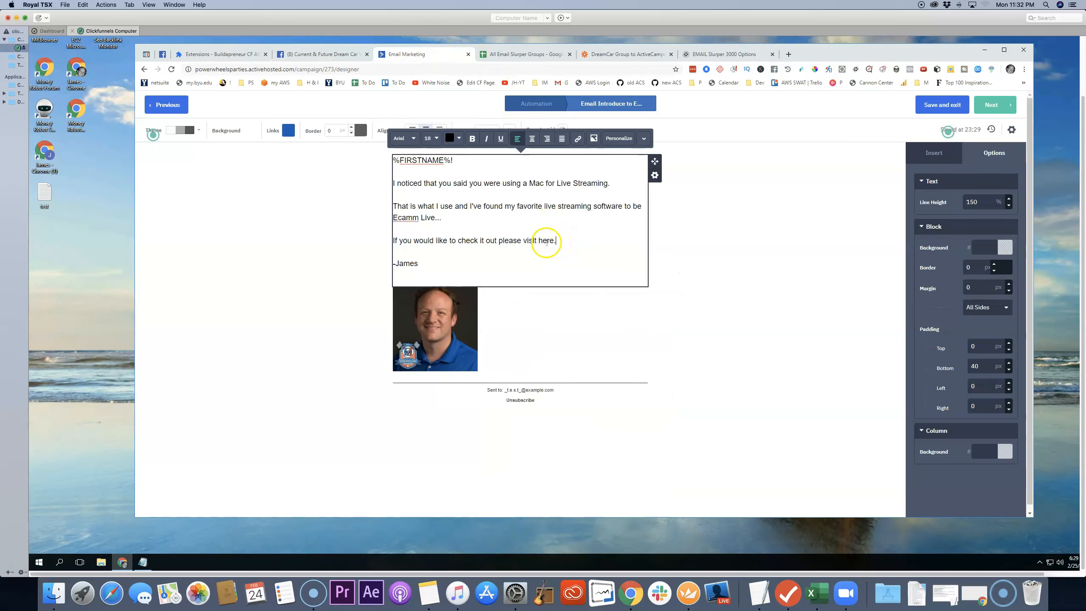
left_click_drag(538, 241, 555, 242)
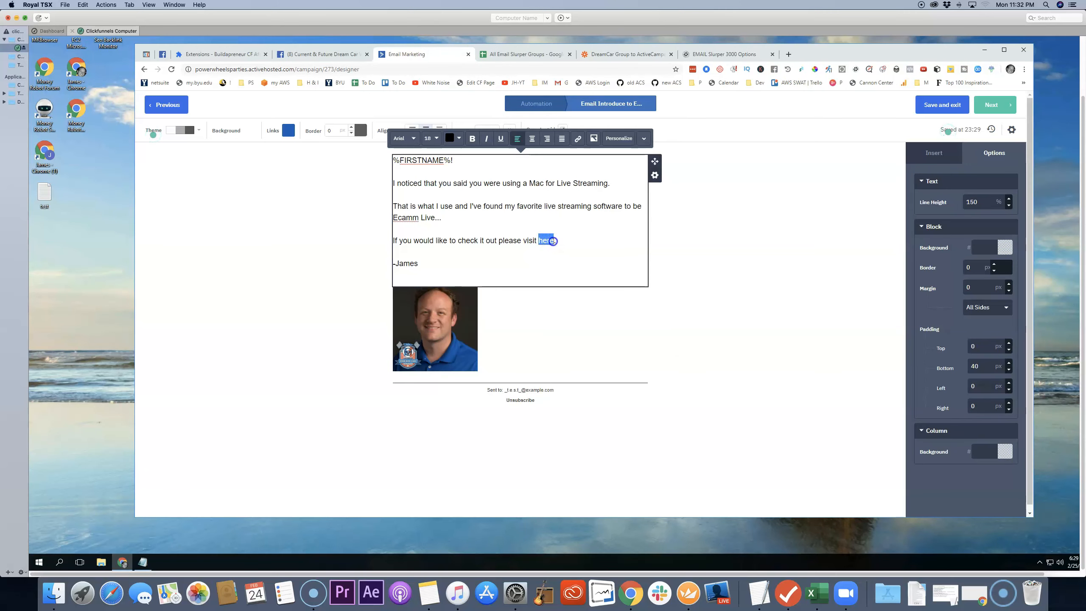
left_click(579, 140)
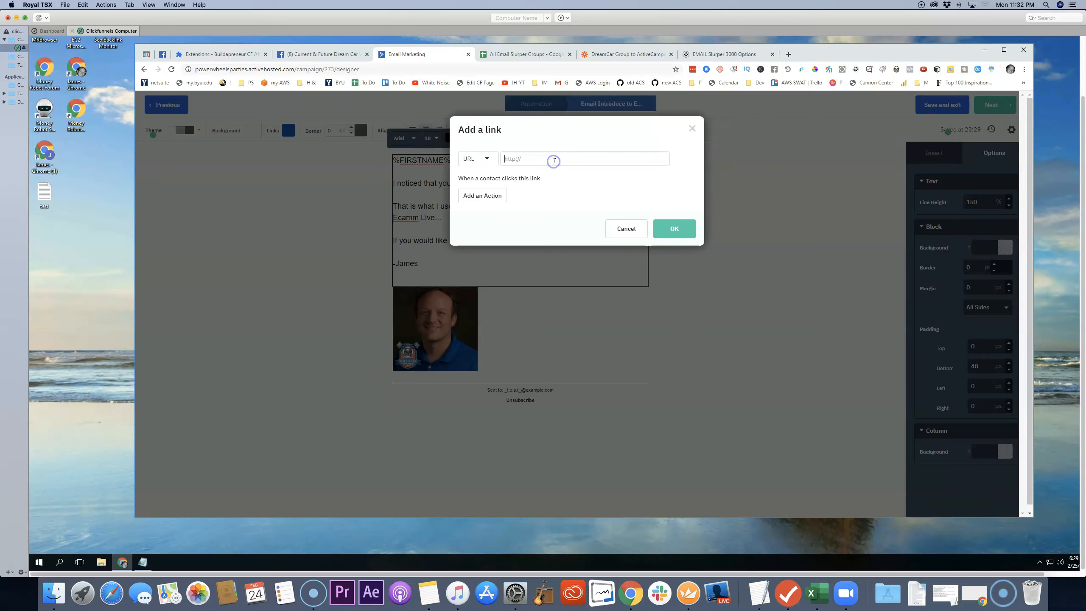
right_click(554, 161)
left_click(576, 211)
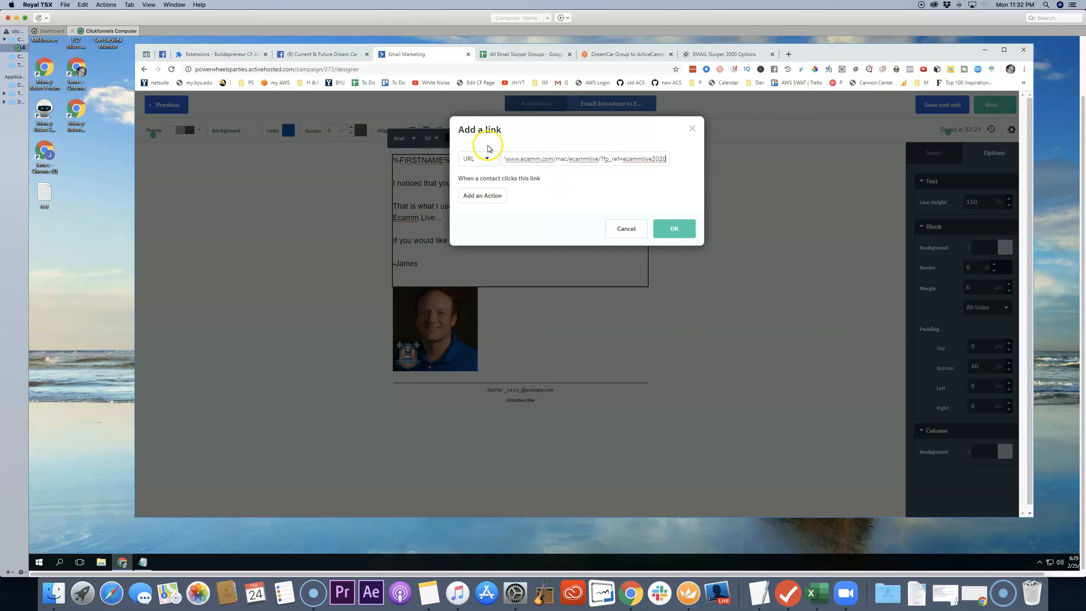
Step: Add a link action that gives contacts who click it the tag clickedEcammLink, and confirm the link
left_click(479, 199)
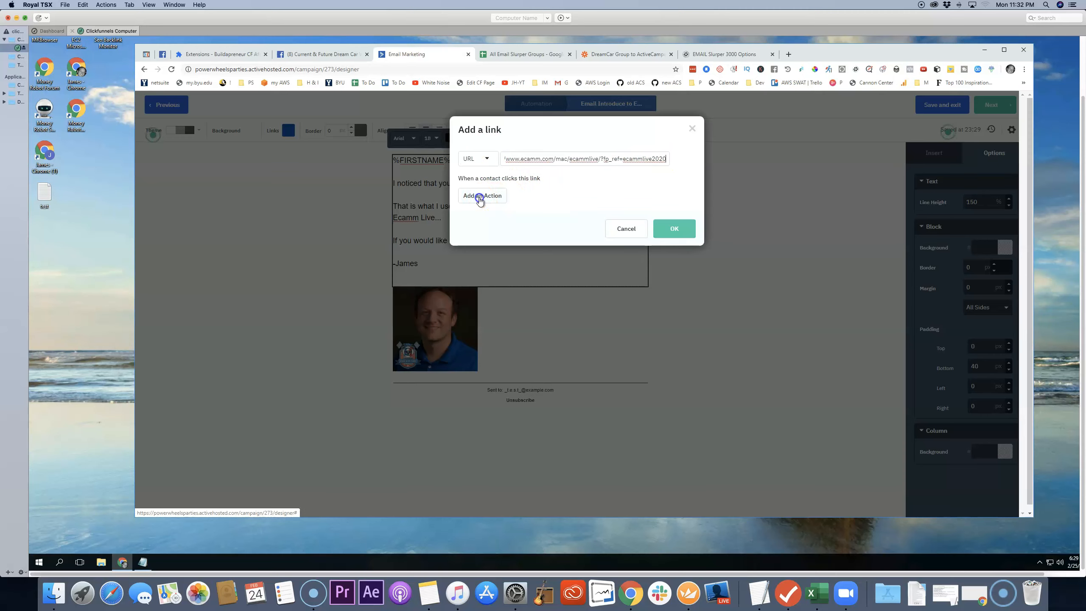
left_click(487, 199)
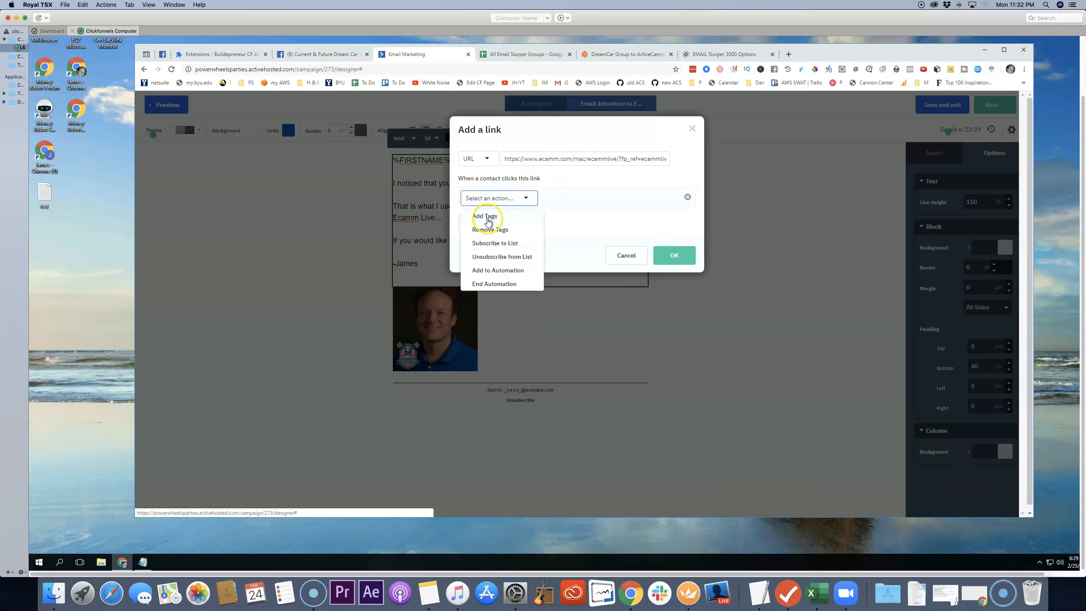
left_click(487, 213)
left_click(543, 199)
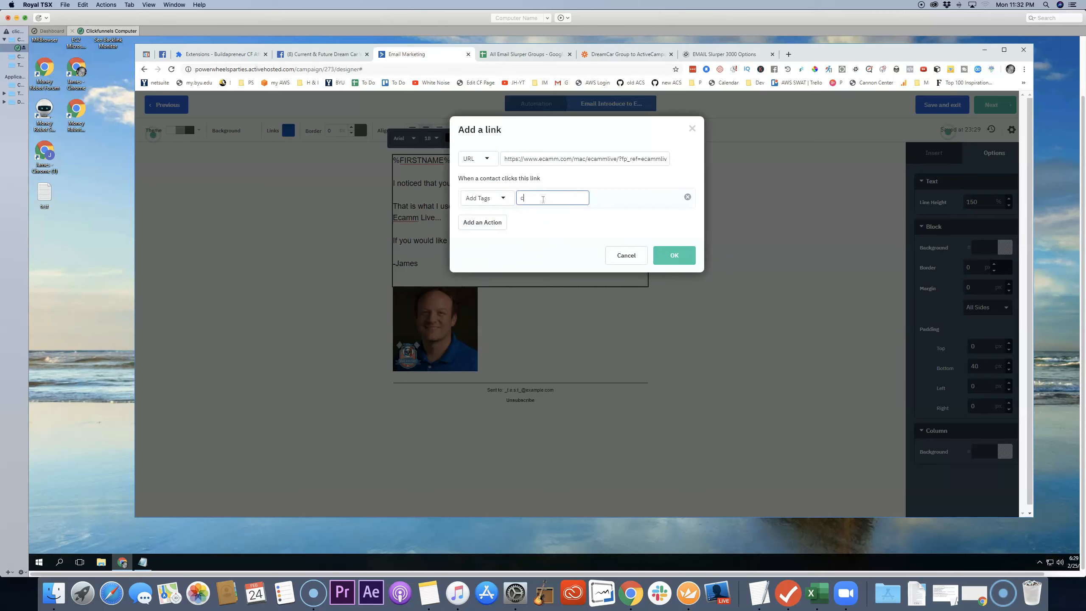
type("clicked")
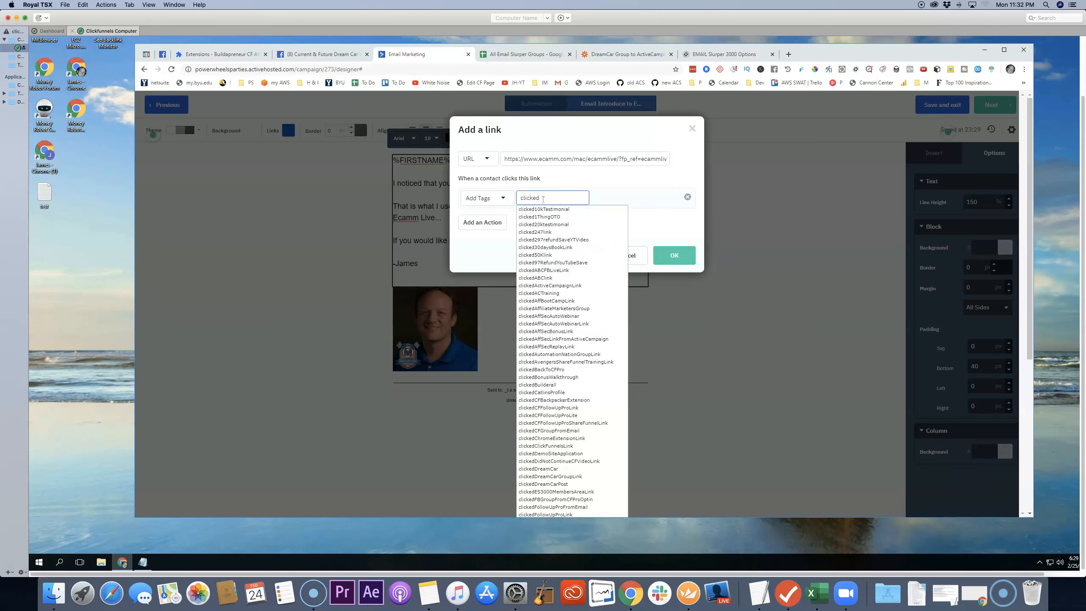
key("BackSpace")
key("BackSpace")
key("BackSpace")
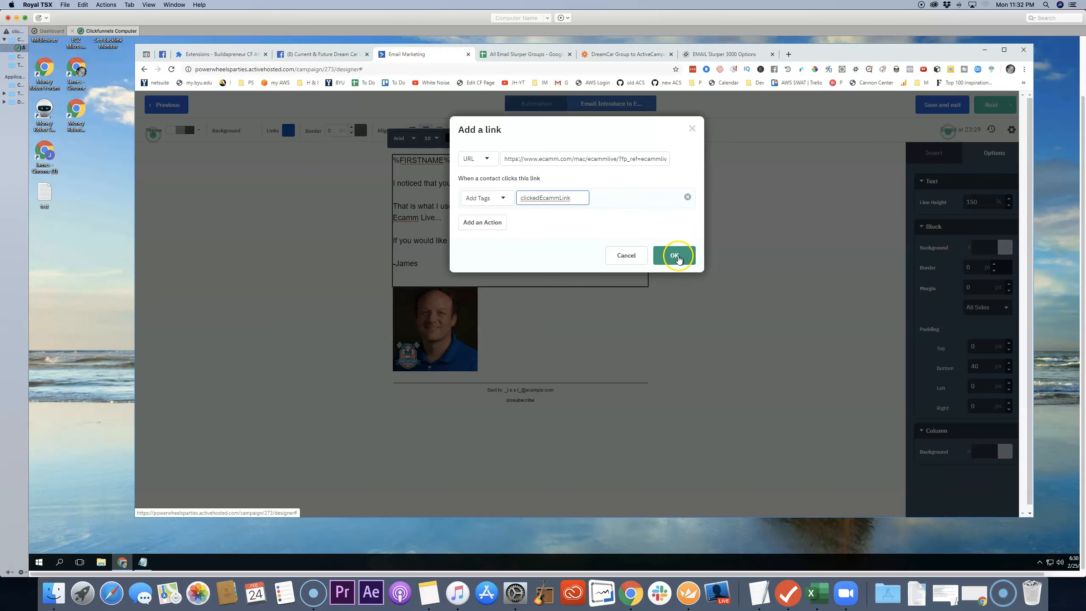
left_click(676, 257)
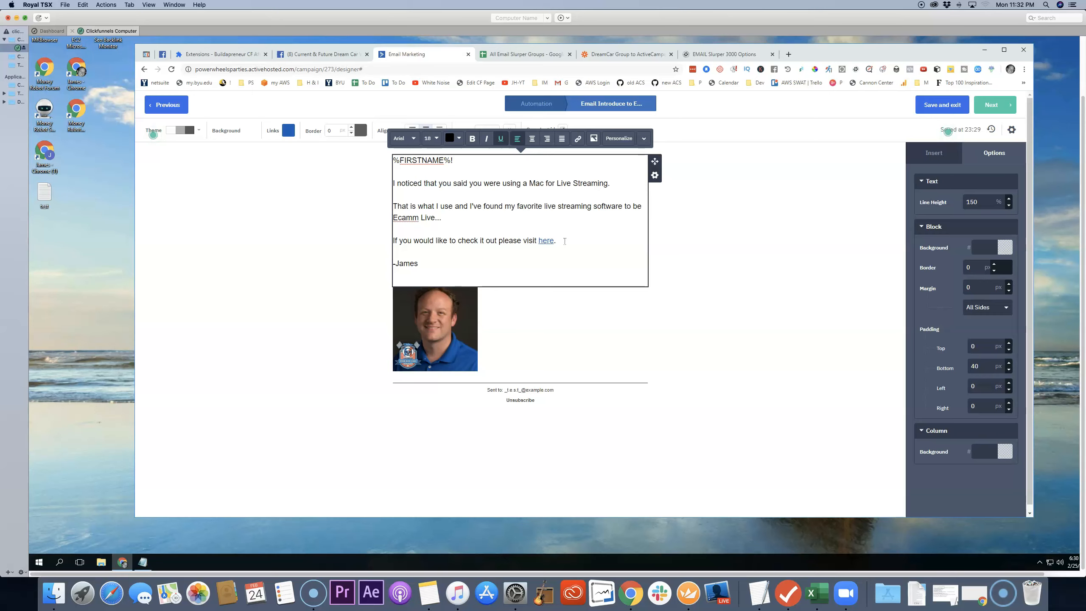
Step: Finish the "Introduce to Ecamm Live" email and save it as the send action on the automation's Yes branch
left_click(997, 110)
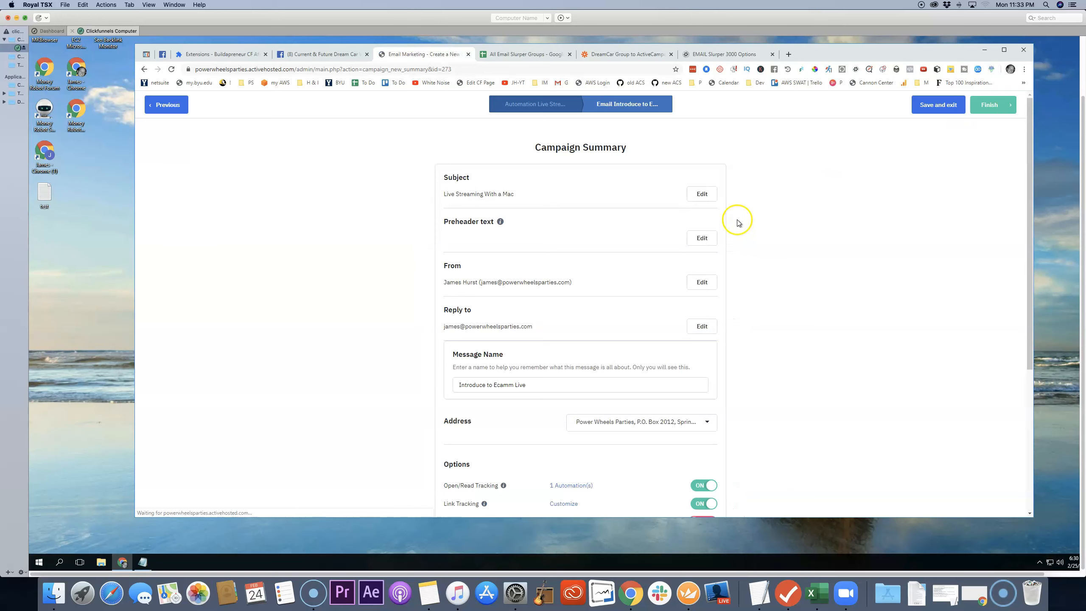
scroll(752, 226, "down", 1)
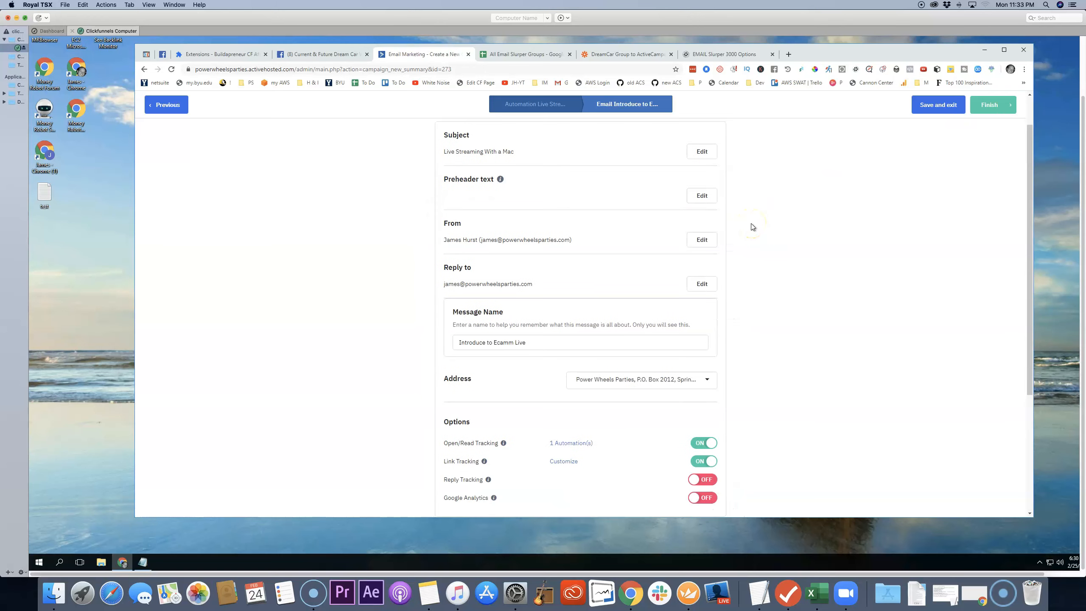
scroll(753, 227, "down", 4)
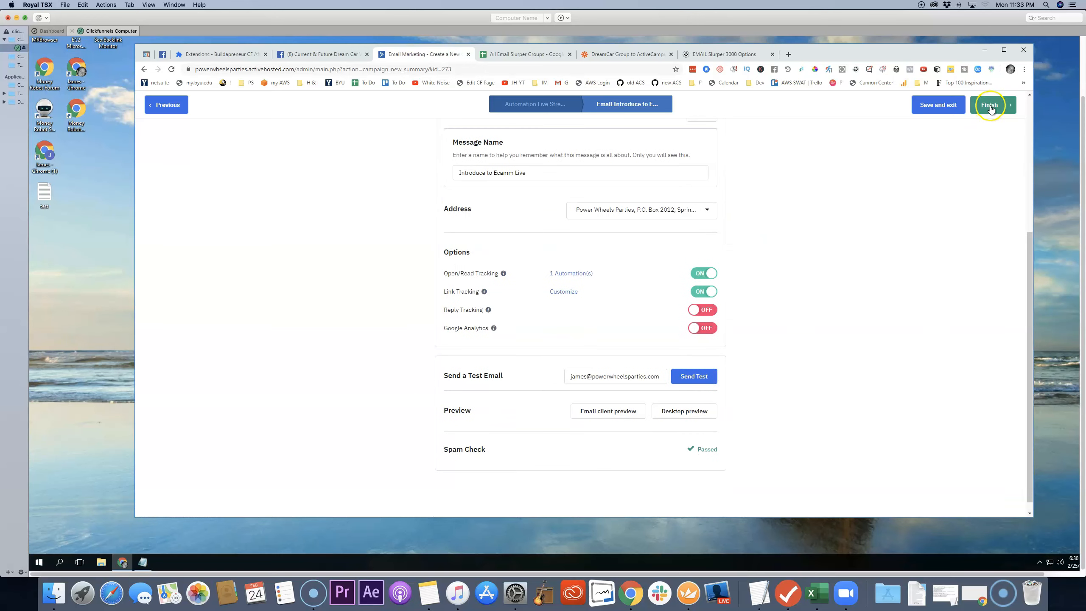
left_click(991, 108)
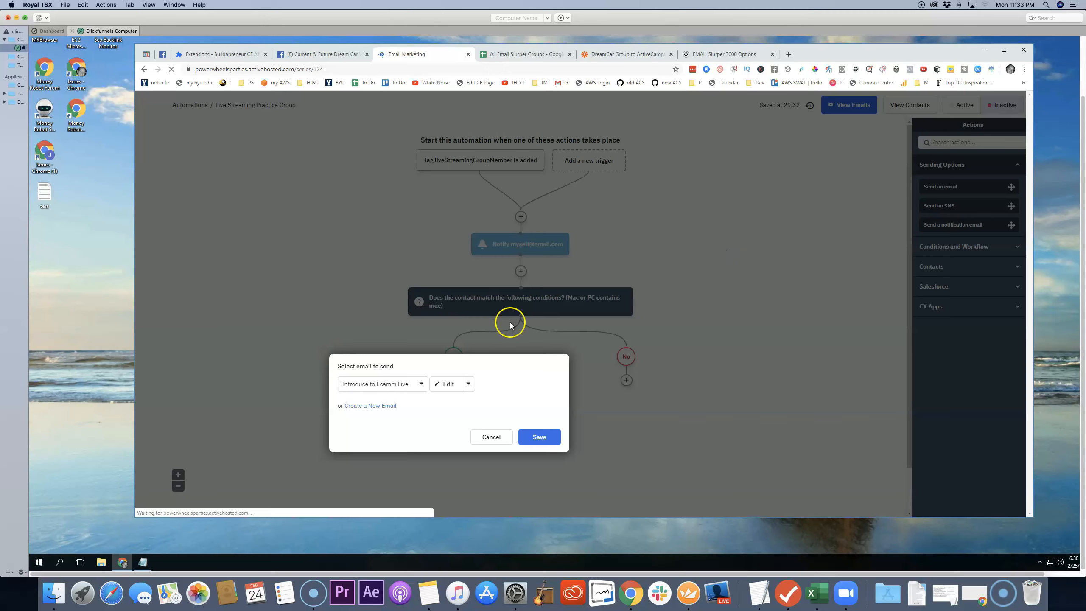
left_click(543, 437)
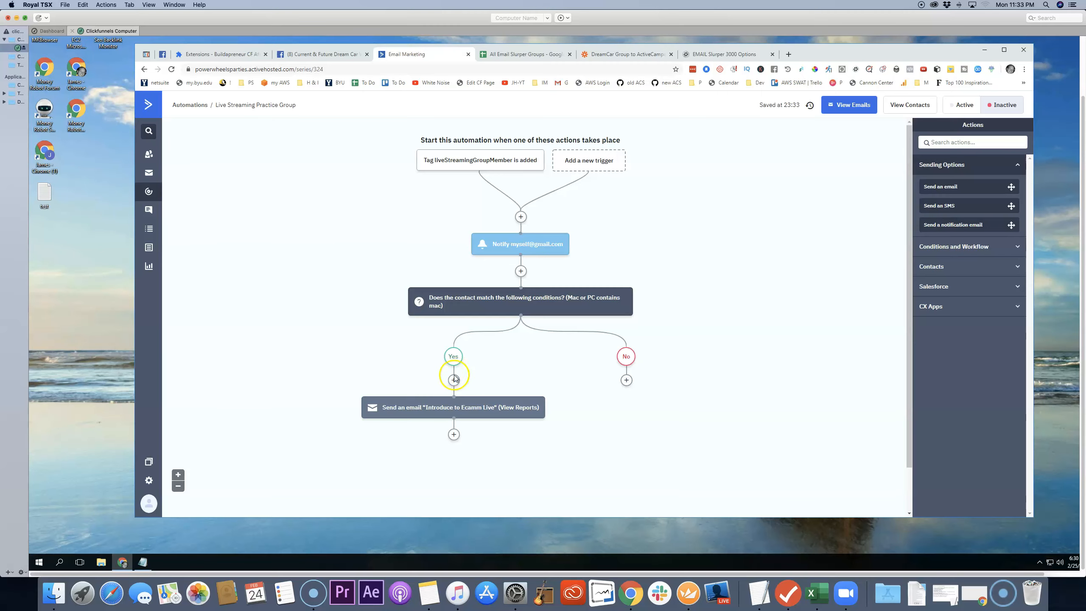
Step: Add a wait of 9999 days below the "Introduce to Ecamm Live" email on the Yes branch
scroll(423, 341, "down", 1)
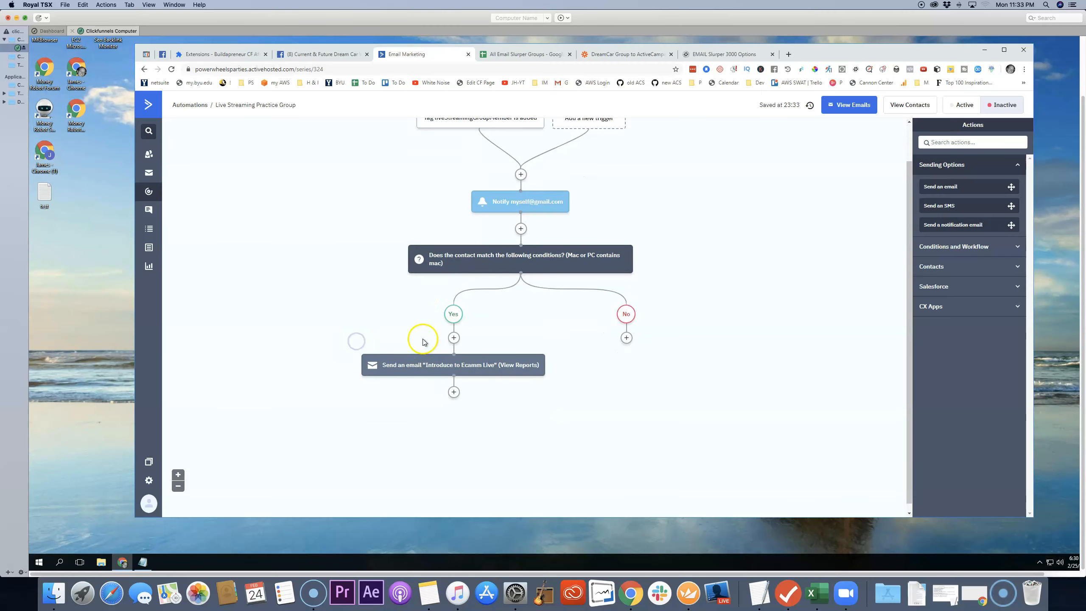
left_click(453, 385)
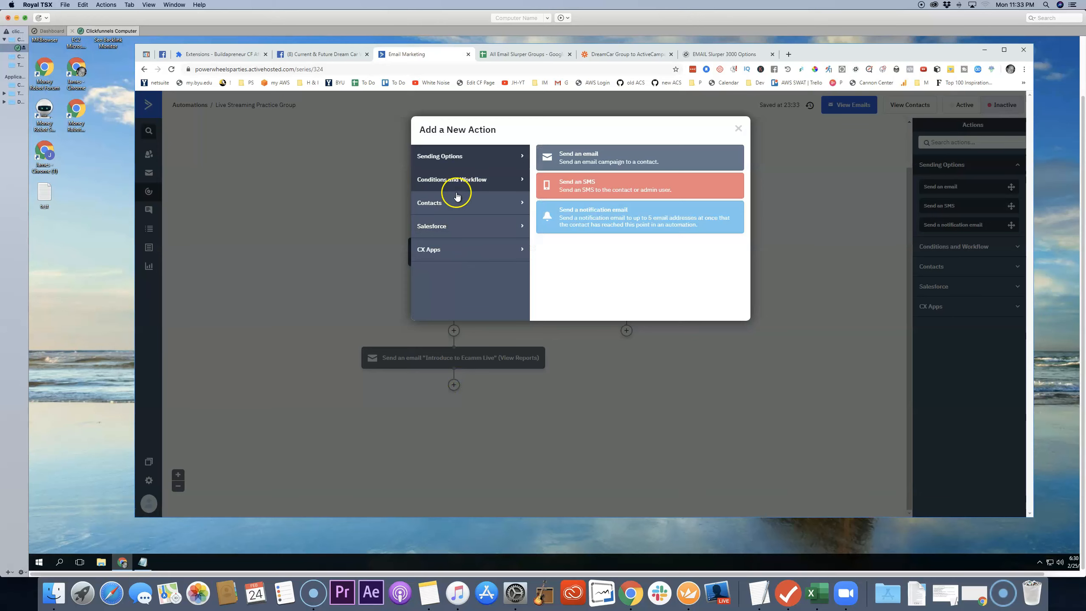
left_click(452, 180)
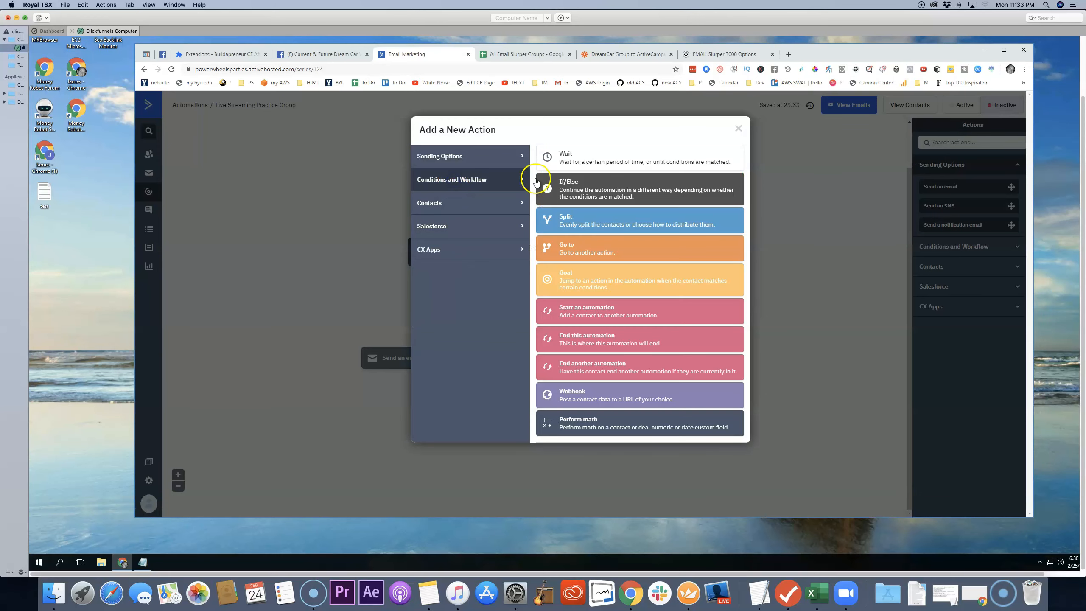
left_click(577, 162)
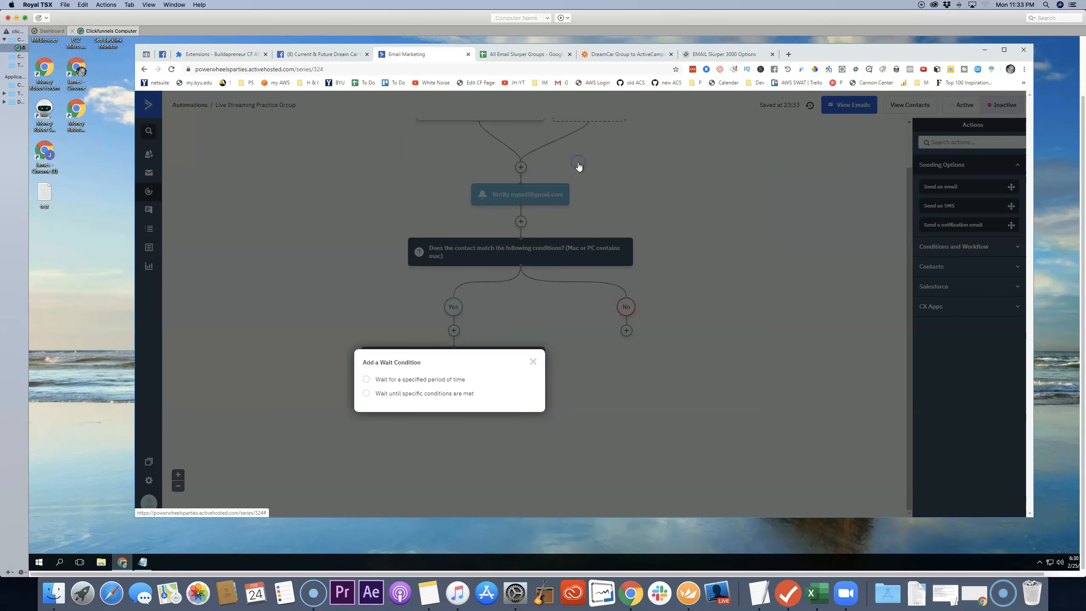
left_click(374, 384)
left_click(447, 387)
left_click(396, 386)
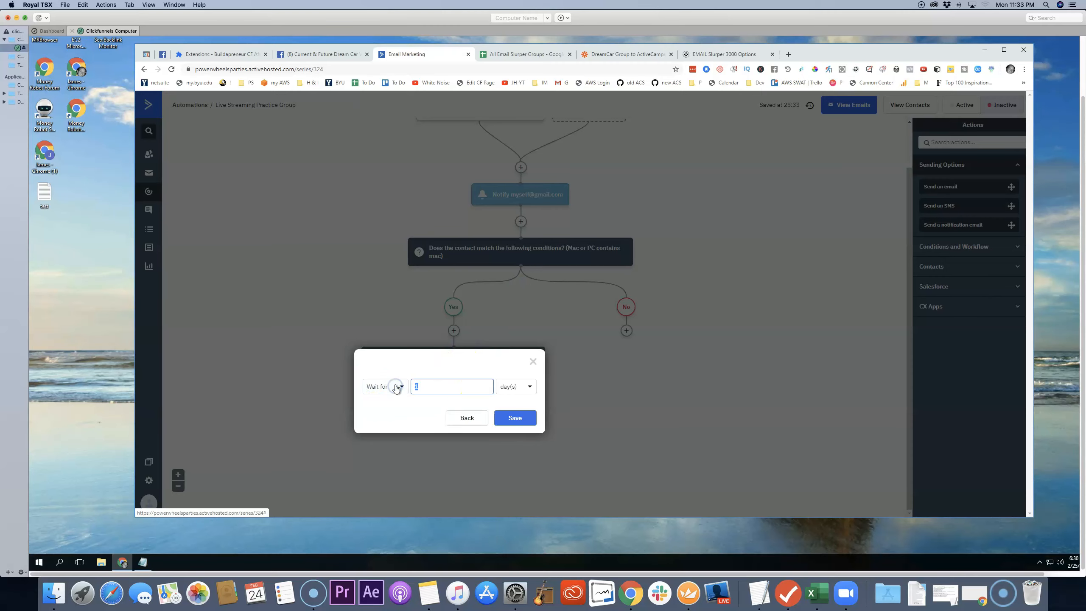
left_click(519, 418)
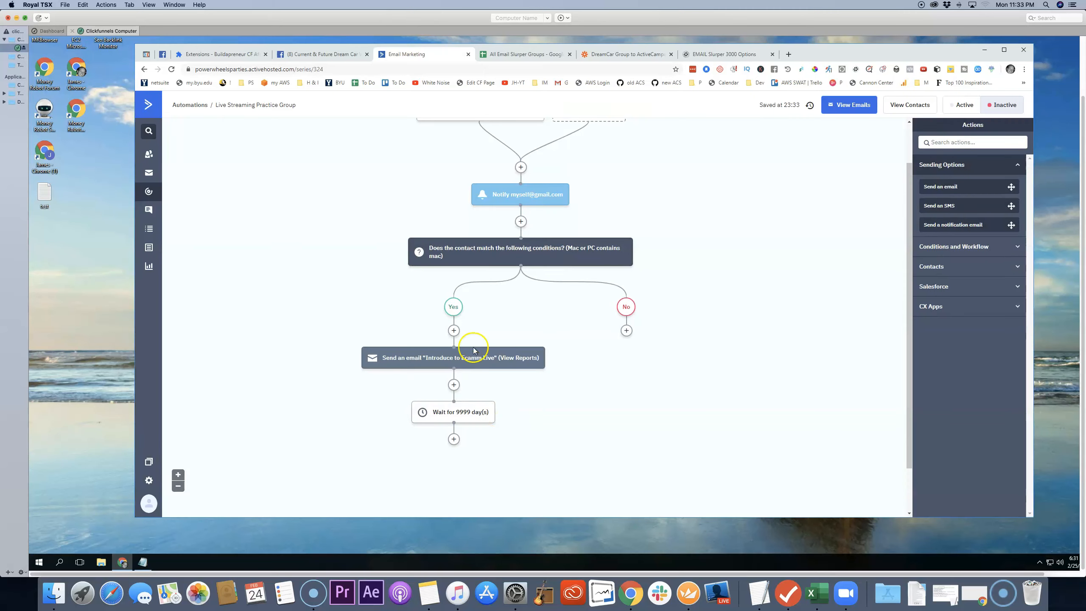
Step: Add a wait of 9999 days to the No branch and set the automation to active
left_click(626, 331)
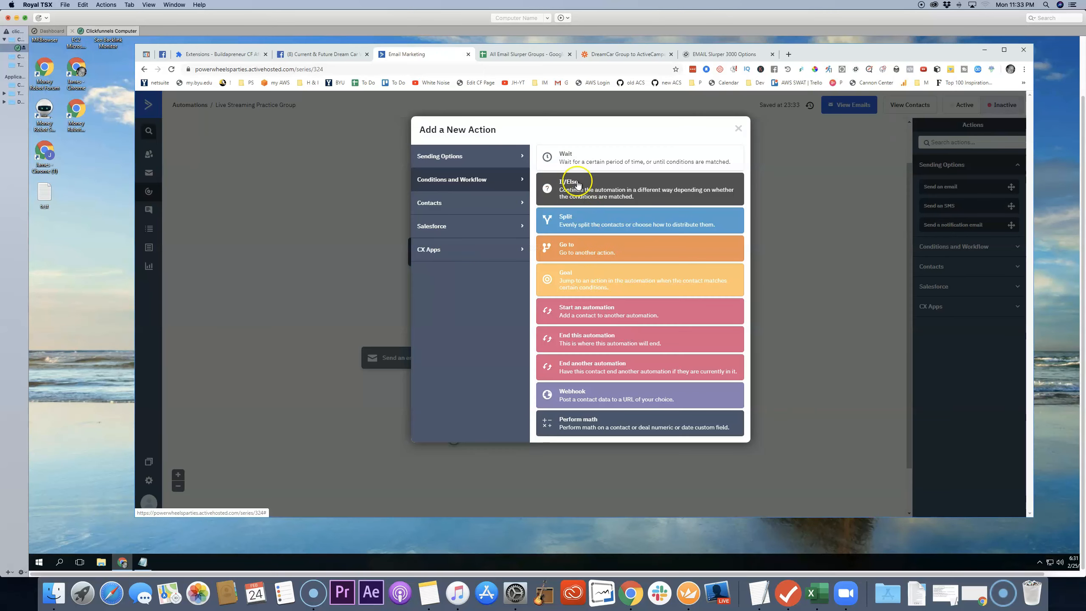
left_click(565, 159)
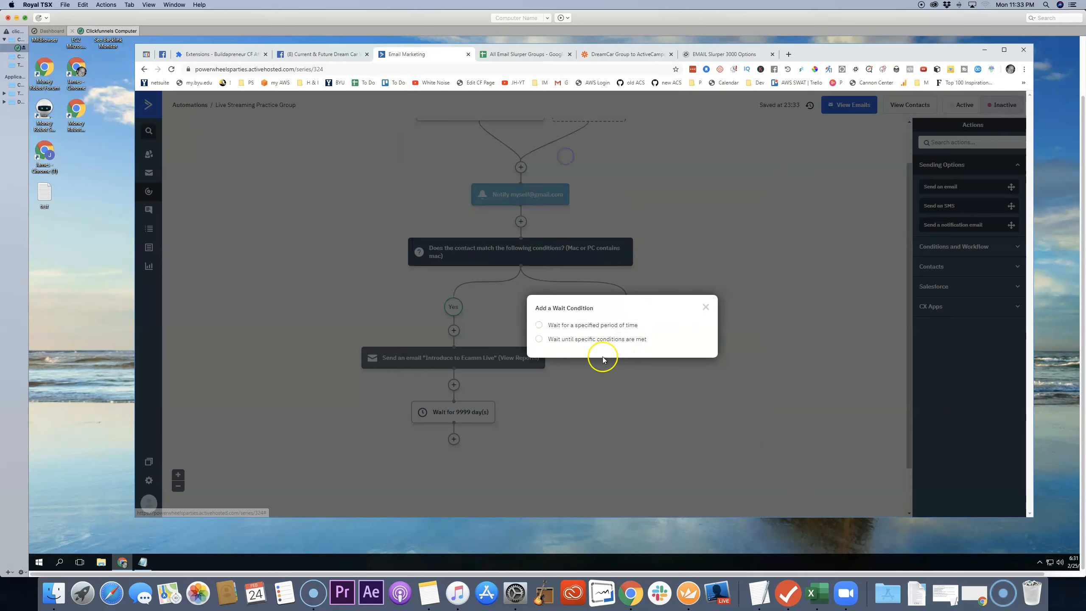
left_click(572, 323)
double_click(626, 336)
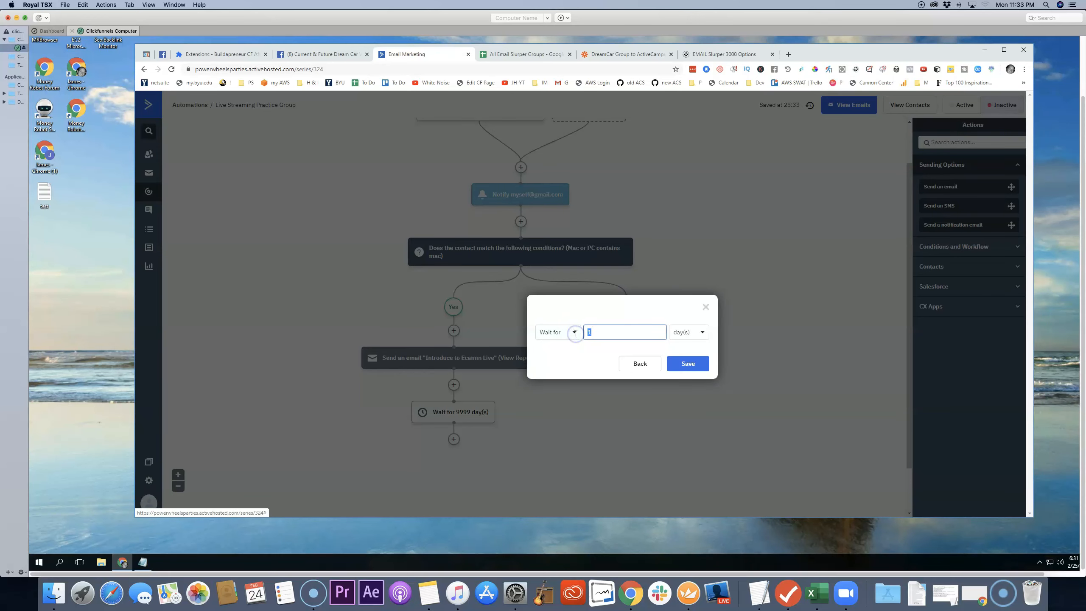
type("9999")
left_click(697, 366)
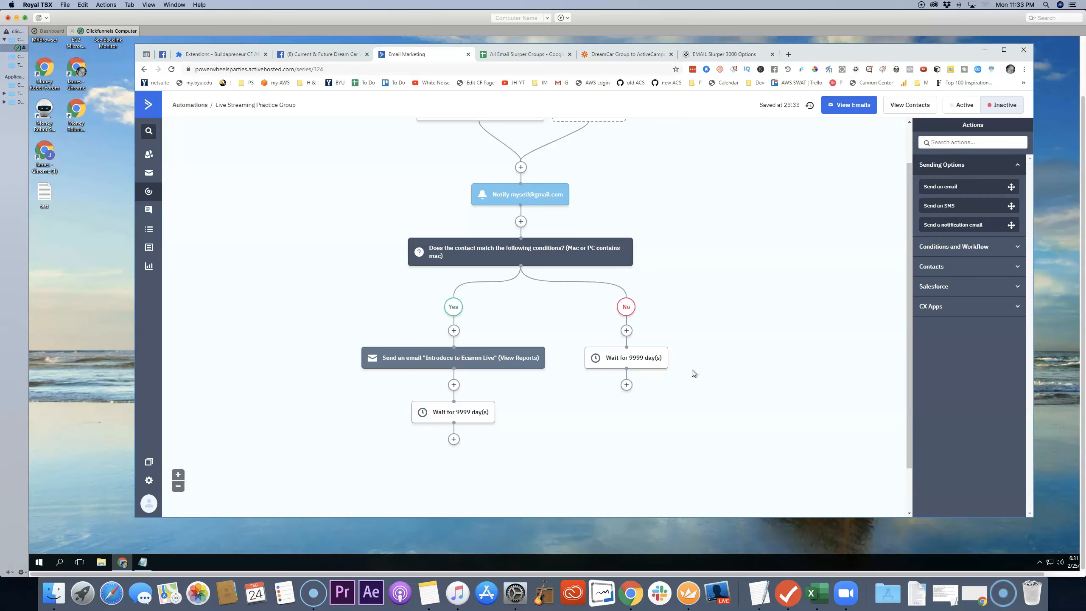
scroll(573, 223, "up", 1)
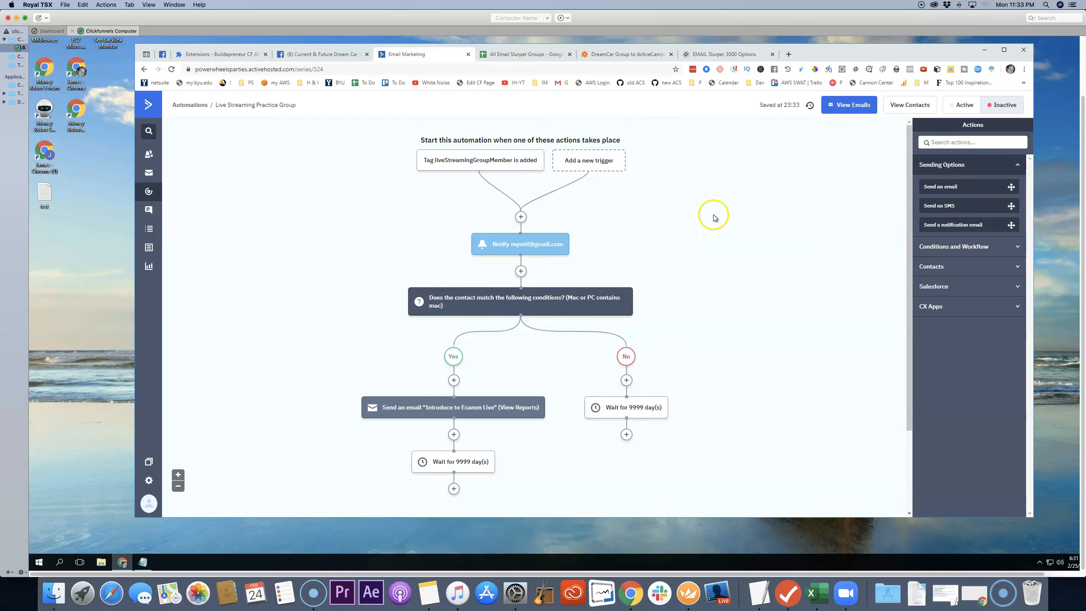
left_click(963, 106)
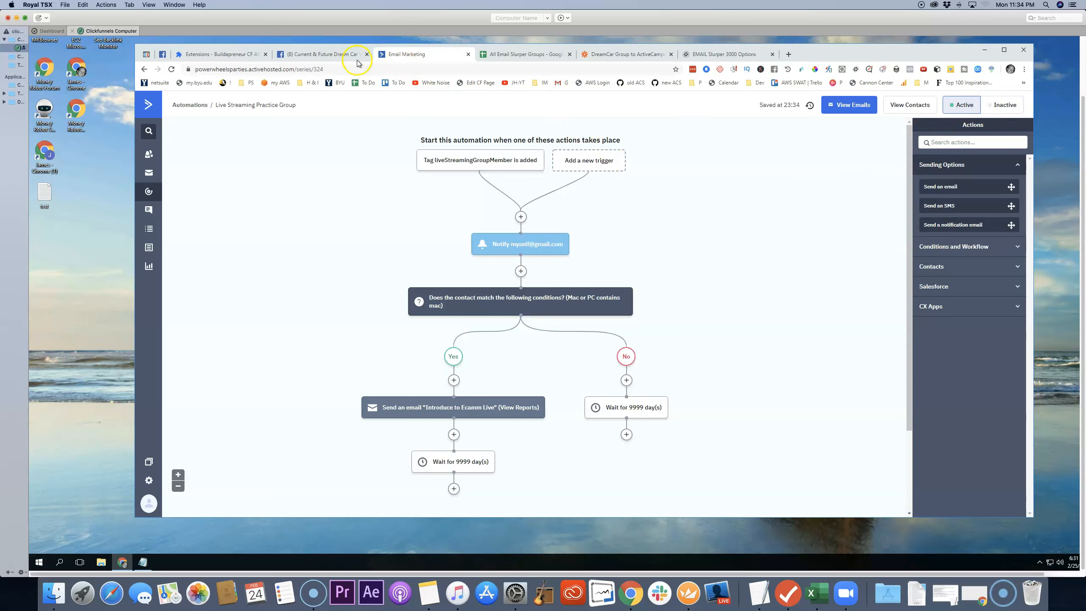
Step: Switch to Zapier, close the Create/Update Contact step and turn on the DreamCar Group to ActiveCampaign Zap
left_click(612, 55)
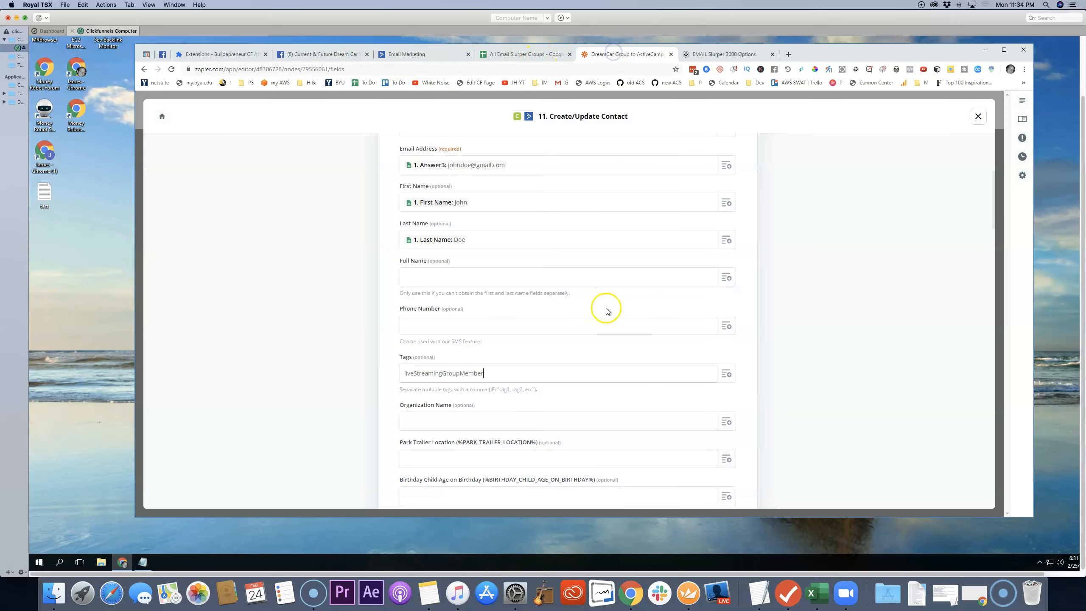
scroll(779, 287, "down", 20)
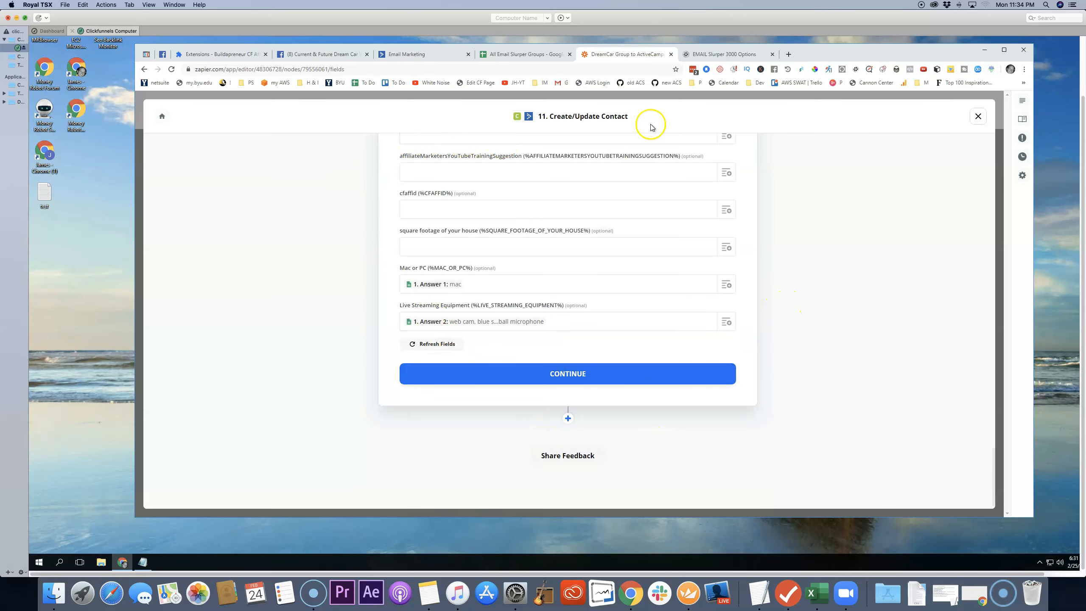
left_click(978, 115)
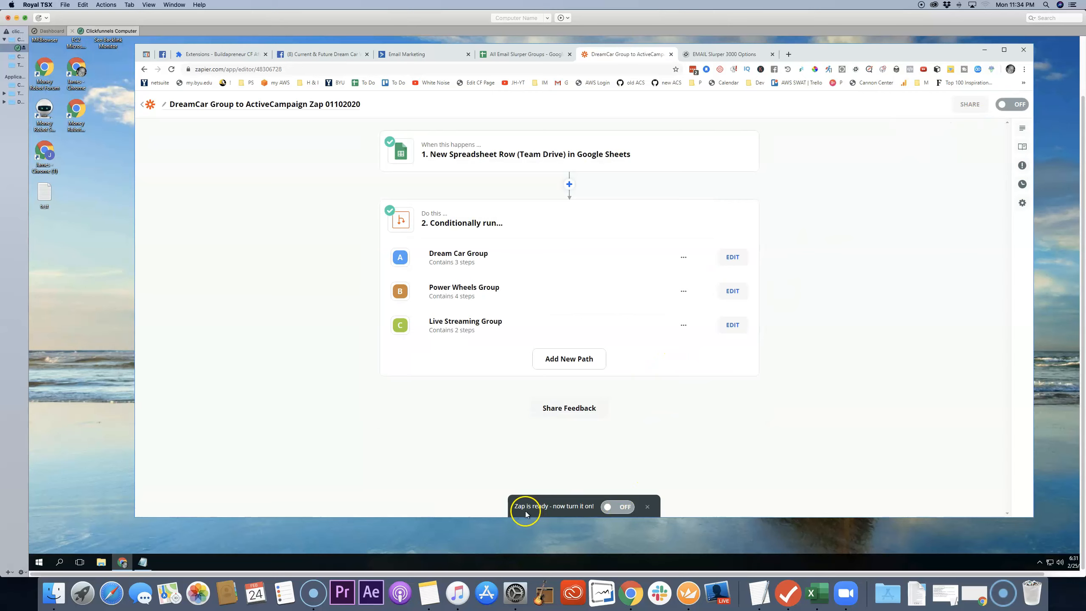
left_click(620, 507)
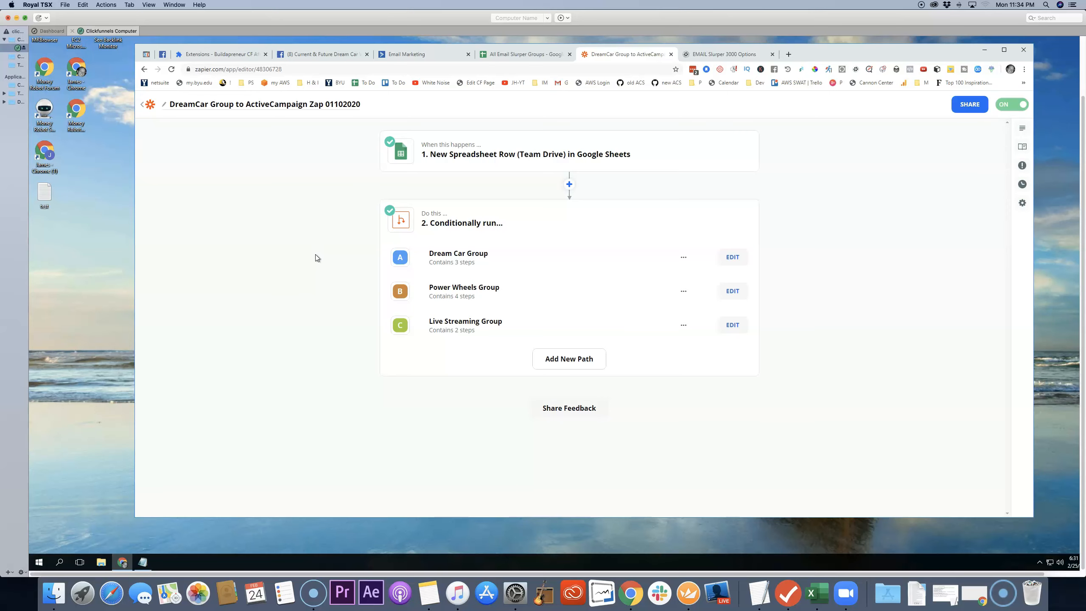
Step: Switch to the Email Slurper 3000 options and open its group questions settings
left_click(751, 58)
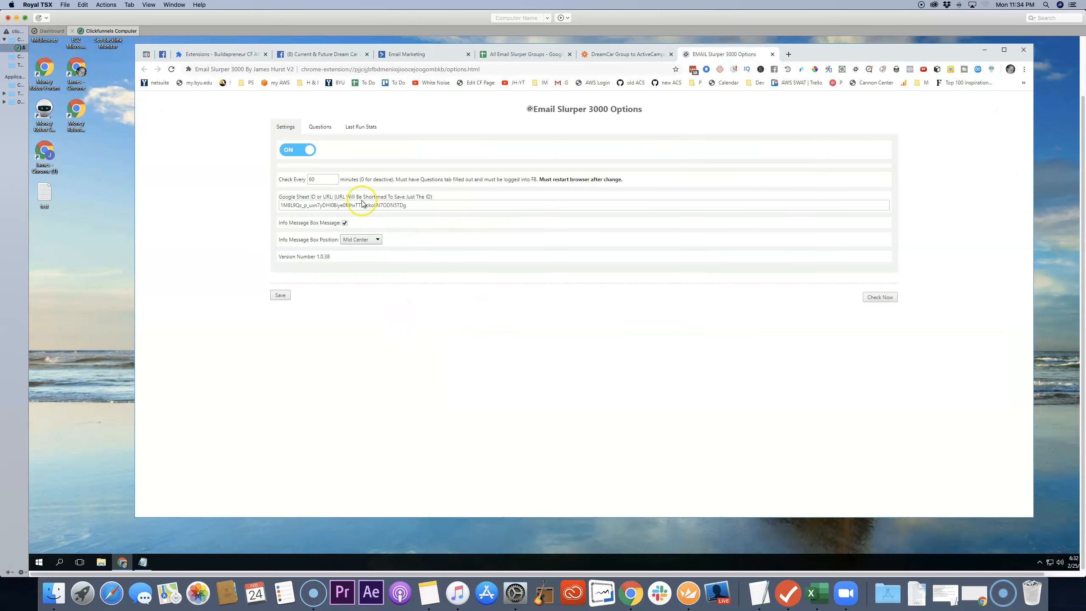
left_click(321, 126)
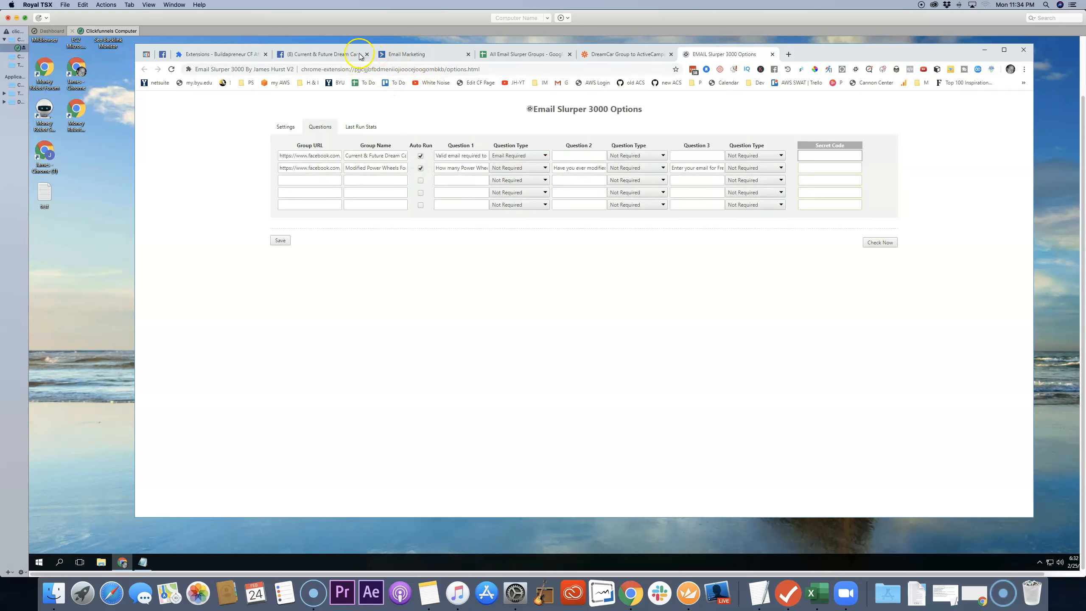
Step: Switch to Facebook and search for the Live Streaming Practice group
left_click(344, 54)
left_click(737, 123)
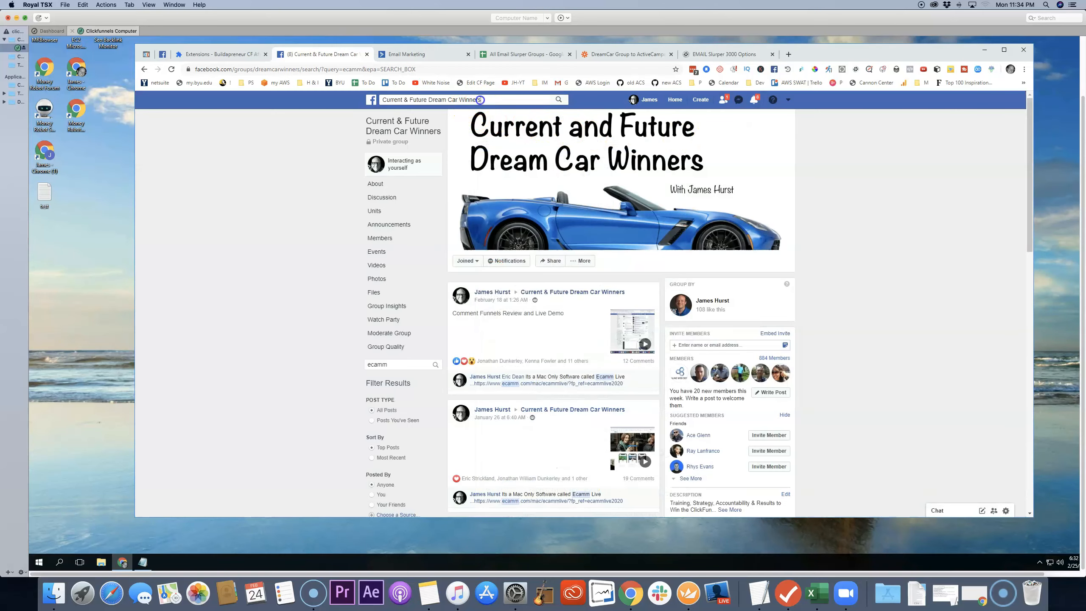
left_click(480, 100)
type("live")
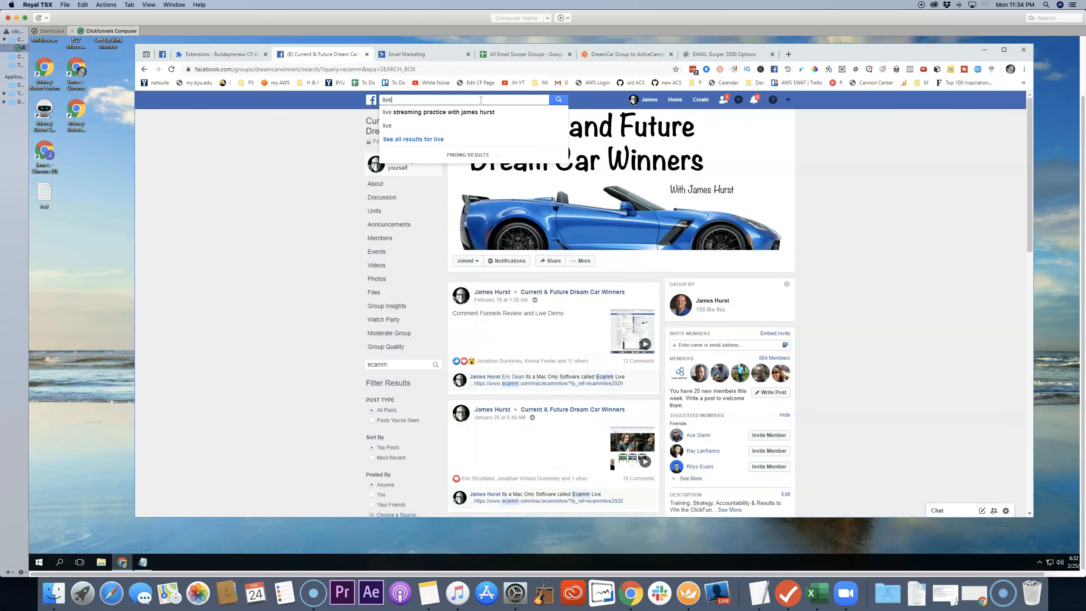
left_click(470, 112)
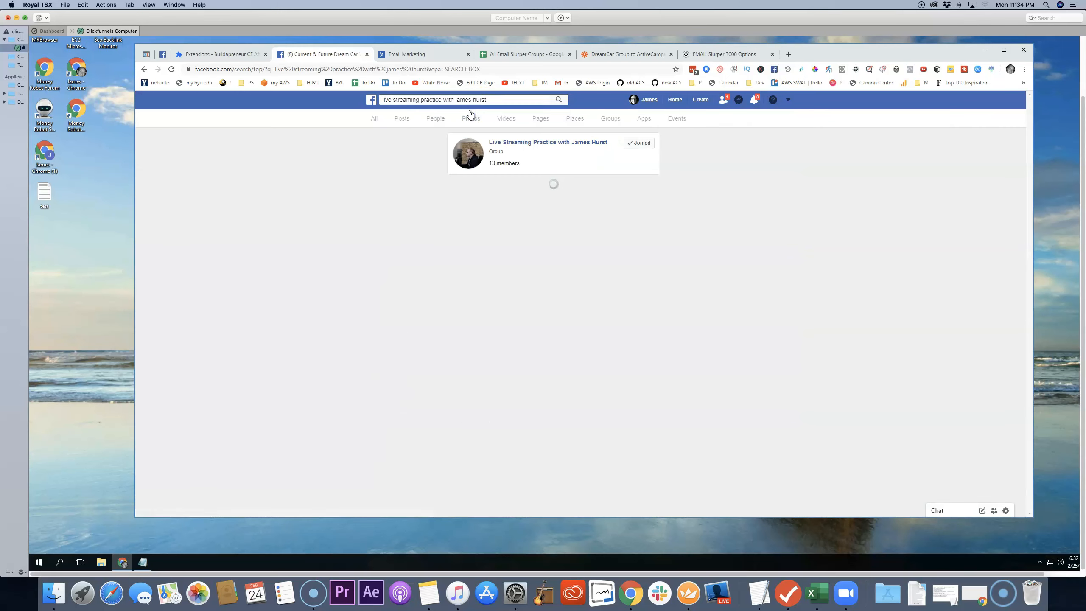
Step: Open the Live Streaming Practice group and copy its name into the third row's Group Name in Email Slurper 3000 Options
left_click(534, 143)
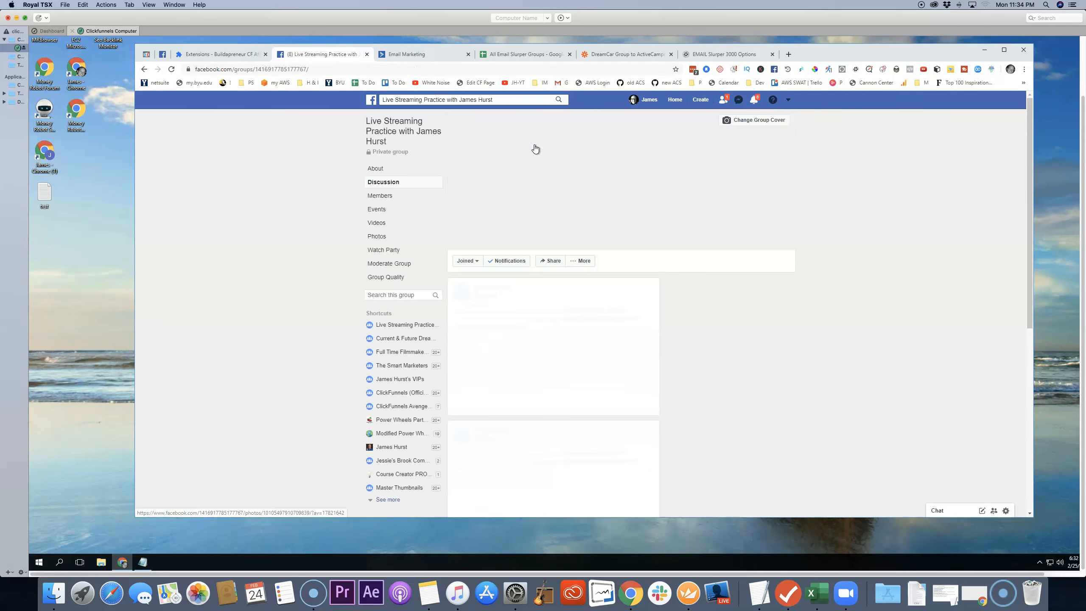
left_click(467, 118)
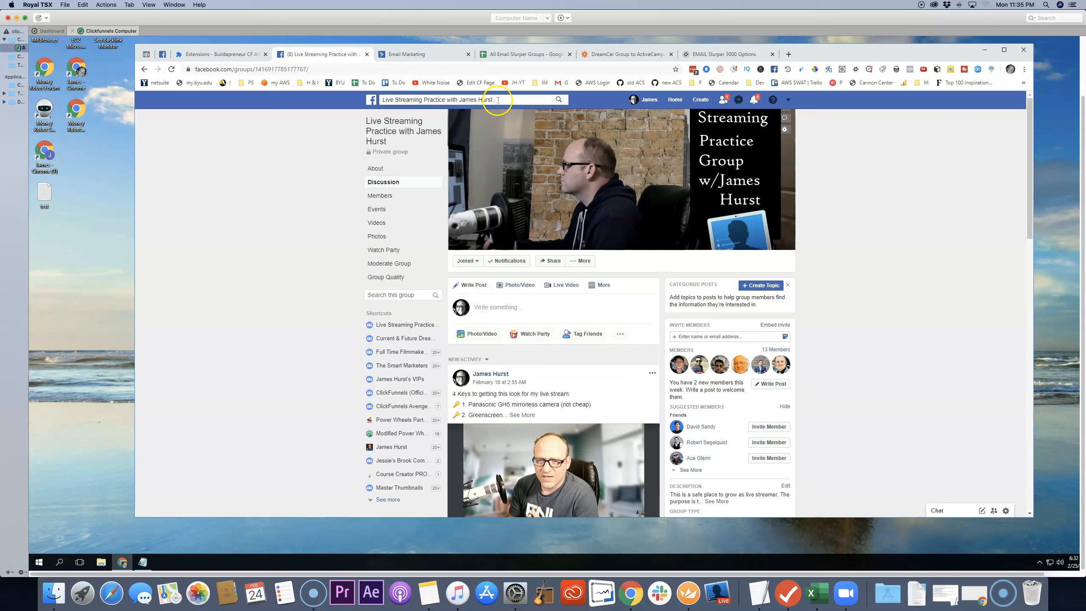
left_click(384, 102)
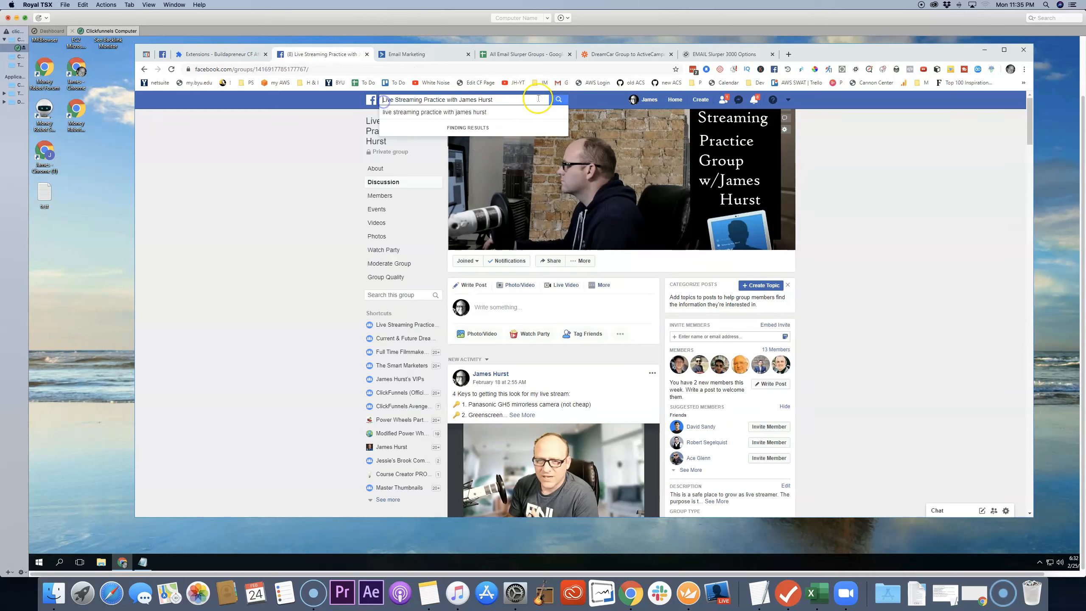
left_click_drag(508, 98, 377, 100)
right_click(401, 99)
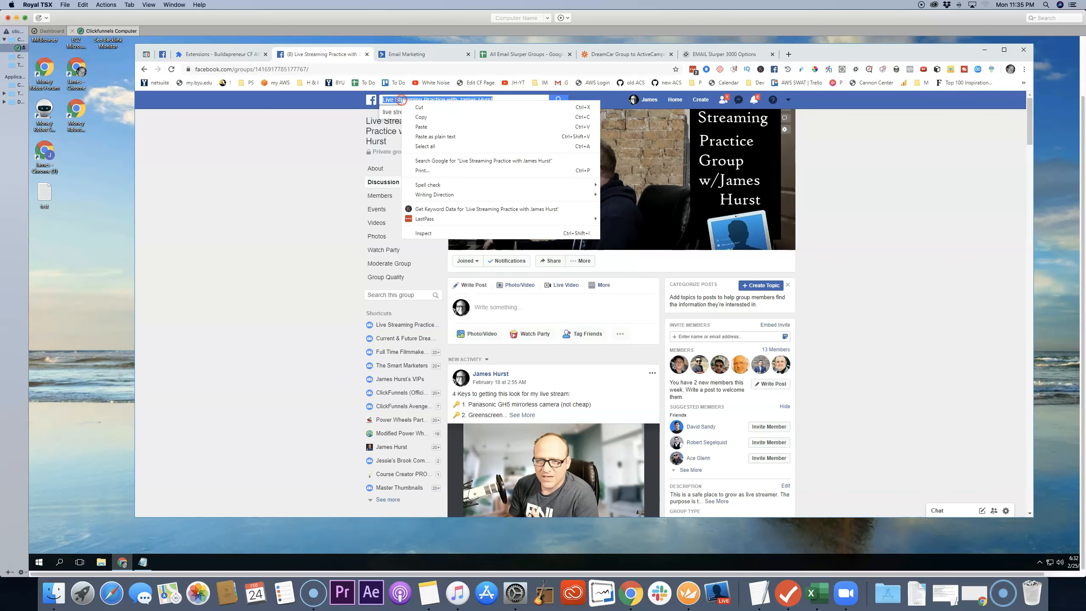
left_click(421, 117)
left_click(732, 56)
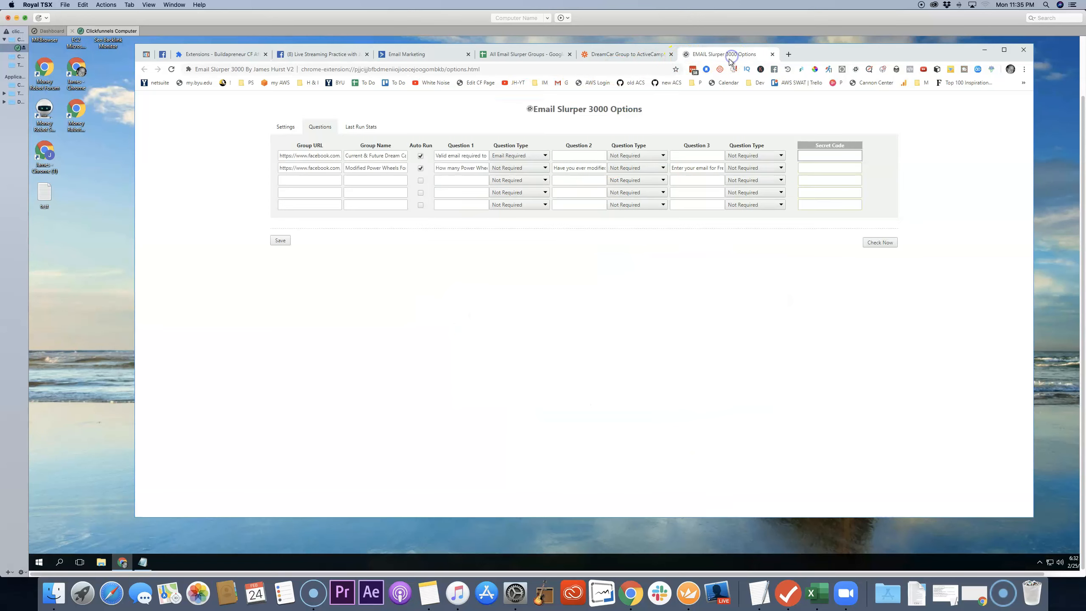
right_click(372, 180)
left_click(392, 231)
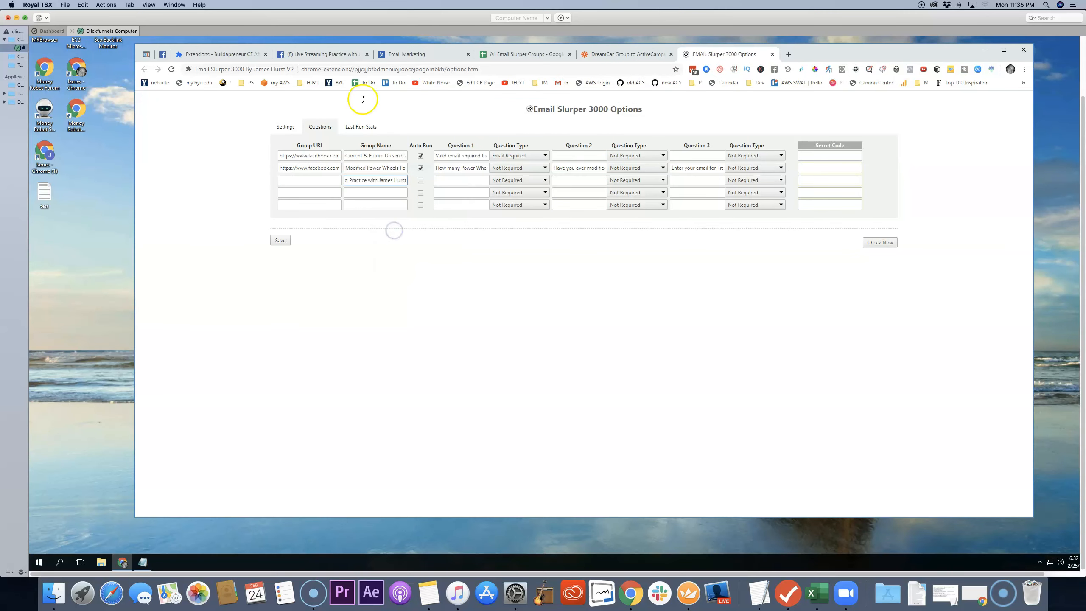
Step: Copy the Facebook group's web address into the third row's Group URL in Email Slurper 3000 and enable Auto Run for it
left_click(345, 56)
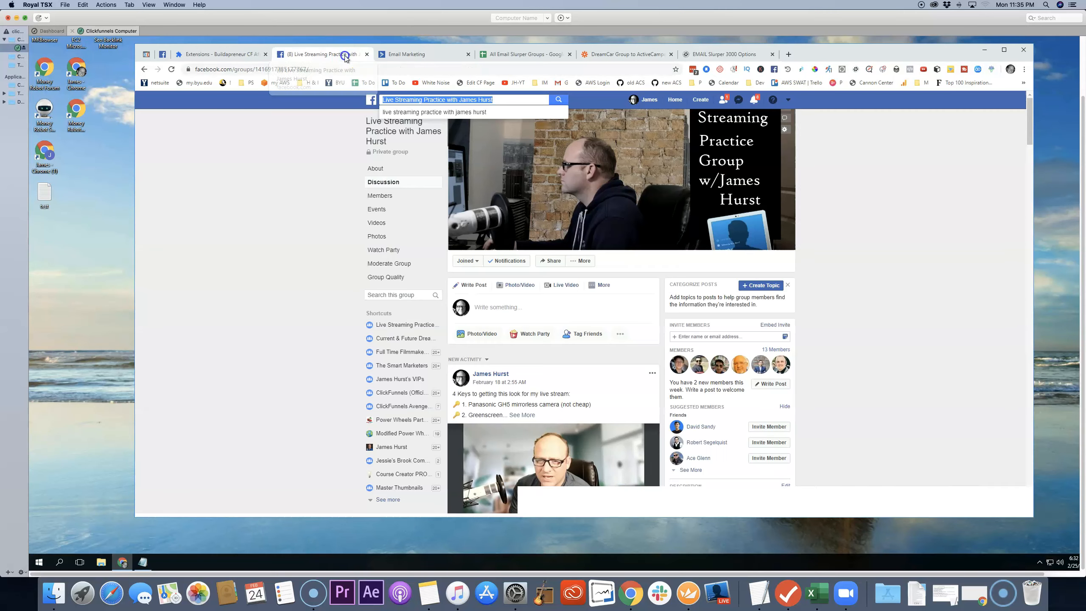
left_click(308, 158)
left_click(337, 70)
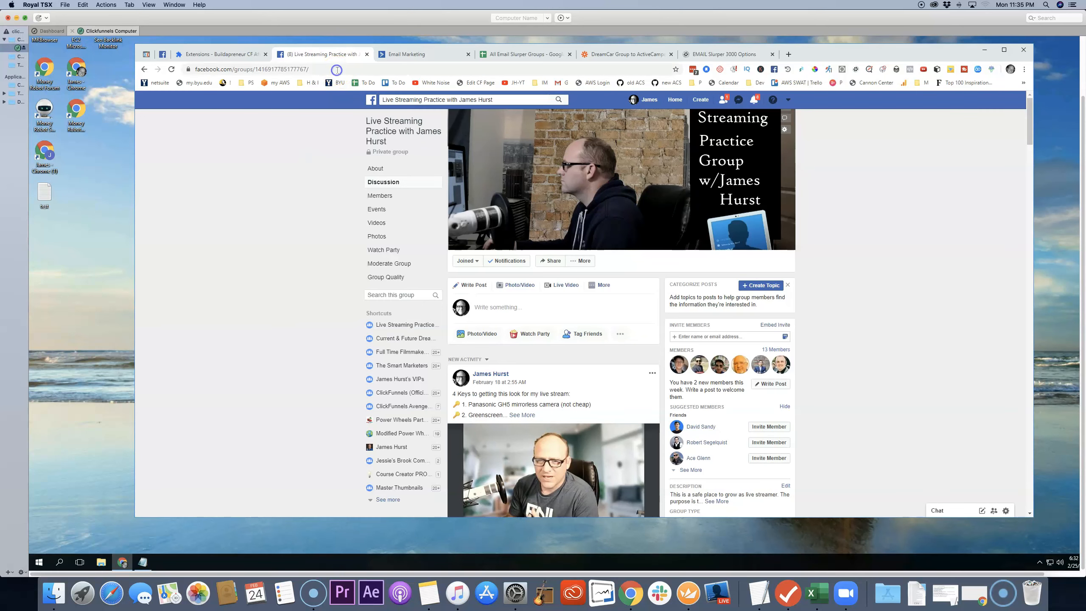
right_click(296, 69)
left_click(320, 114)
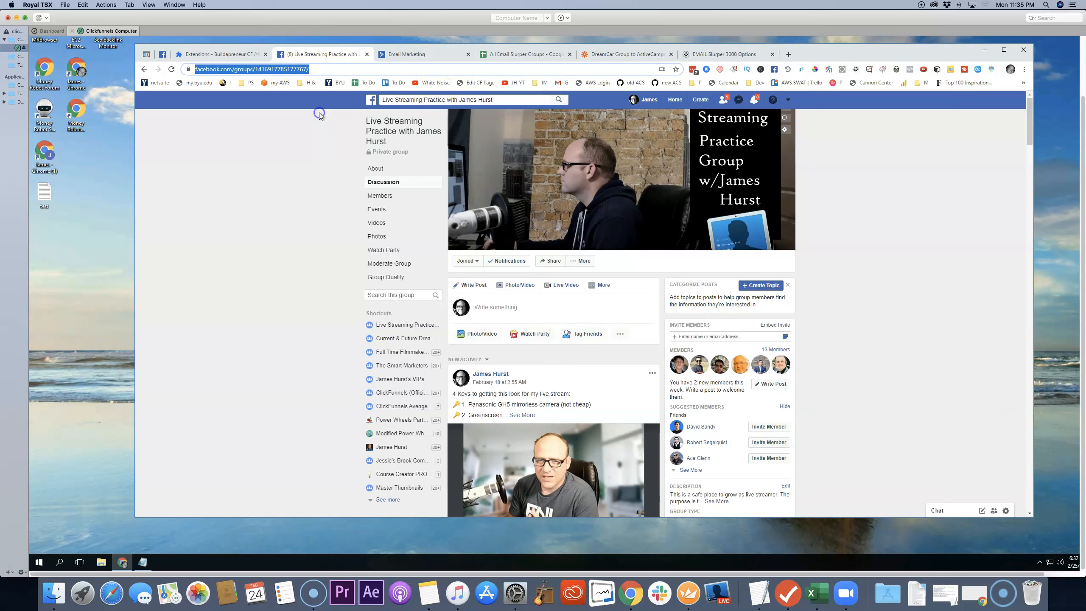
left_click(719, 54)
left_click(300, 181)
right_click(300, 181)
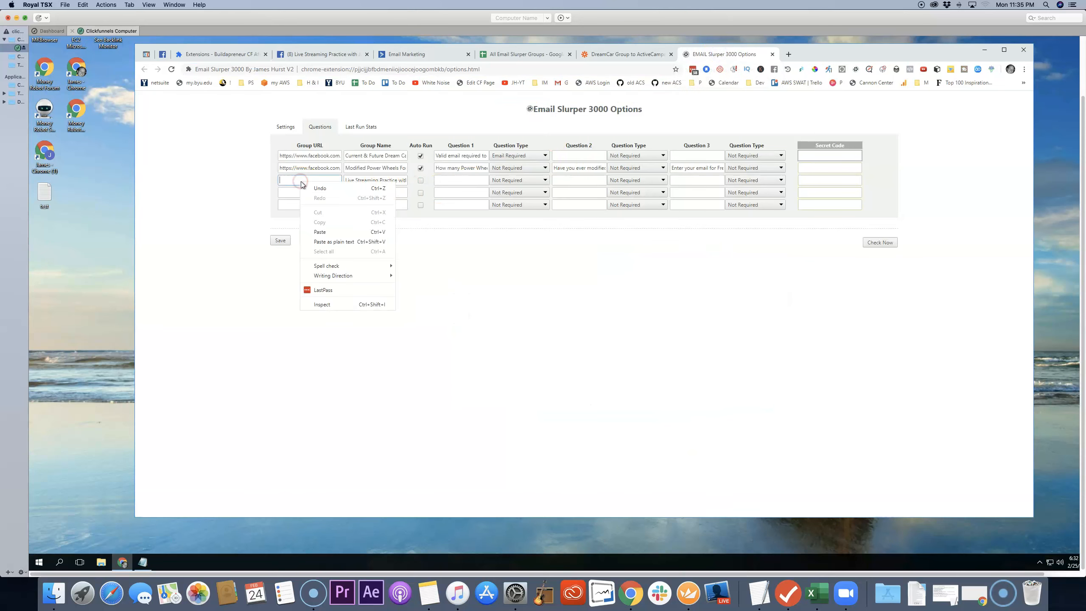
left_click(327, 232)
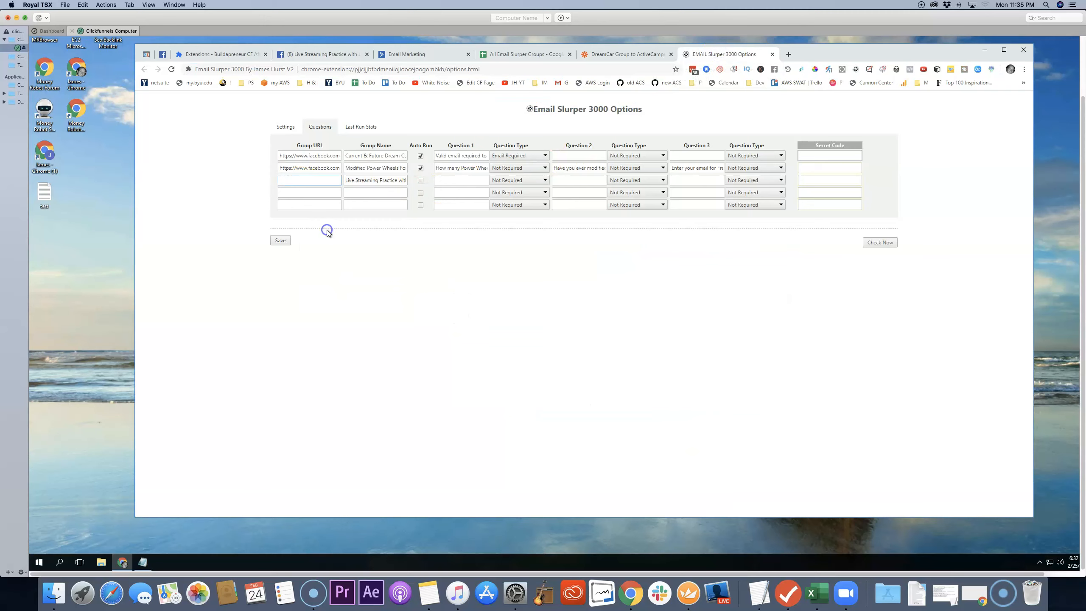
left_click(421, 181)
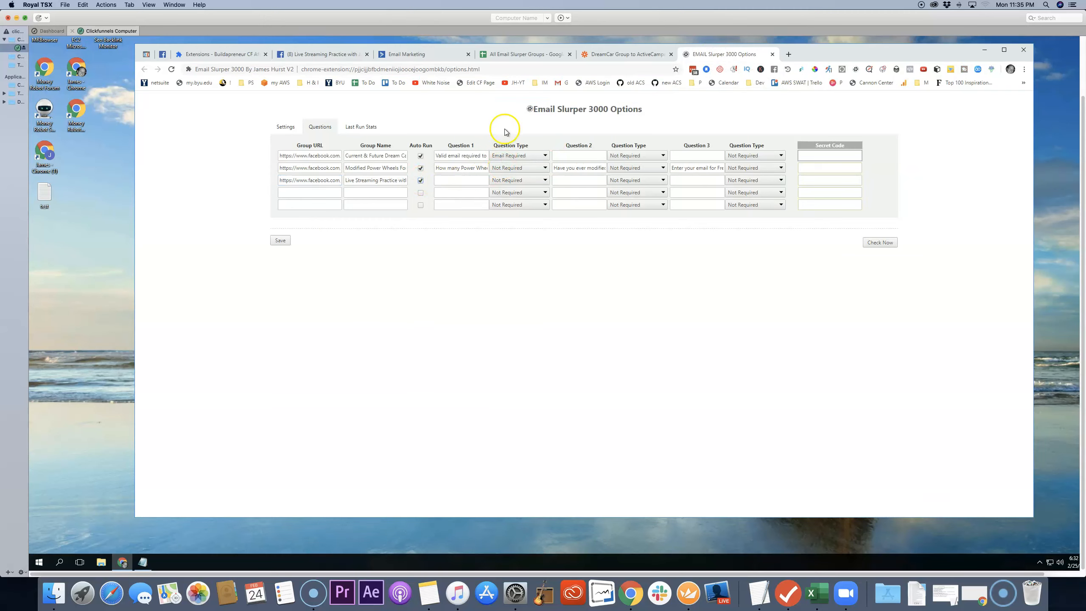
Step: Switch to Facebook, edit the group's settings and open the membership request questions
left_click(335, 56)
left_click(582, 262)
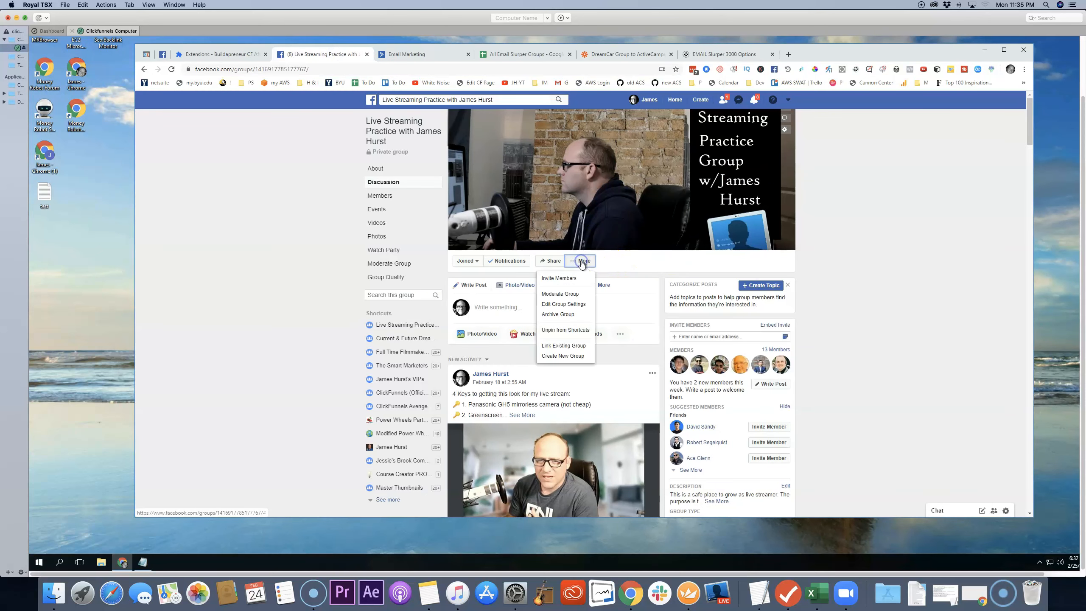
left_click(563, 305)
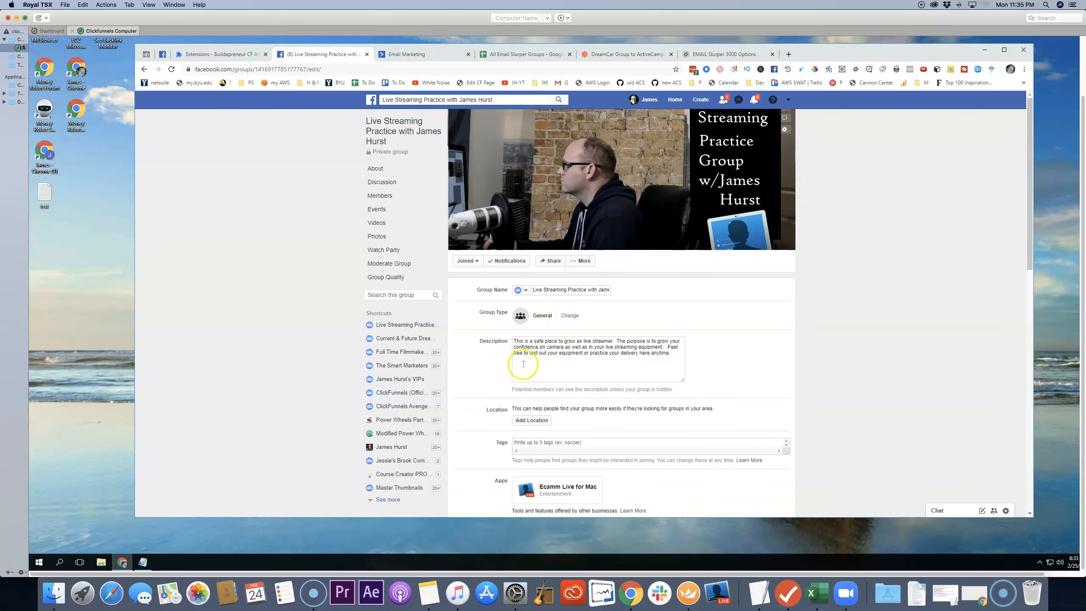
scroll(524, 364, "down", 9)
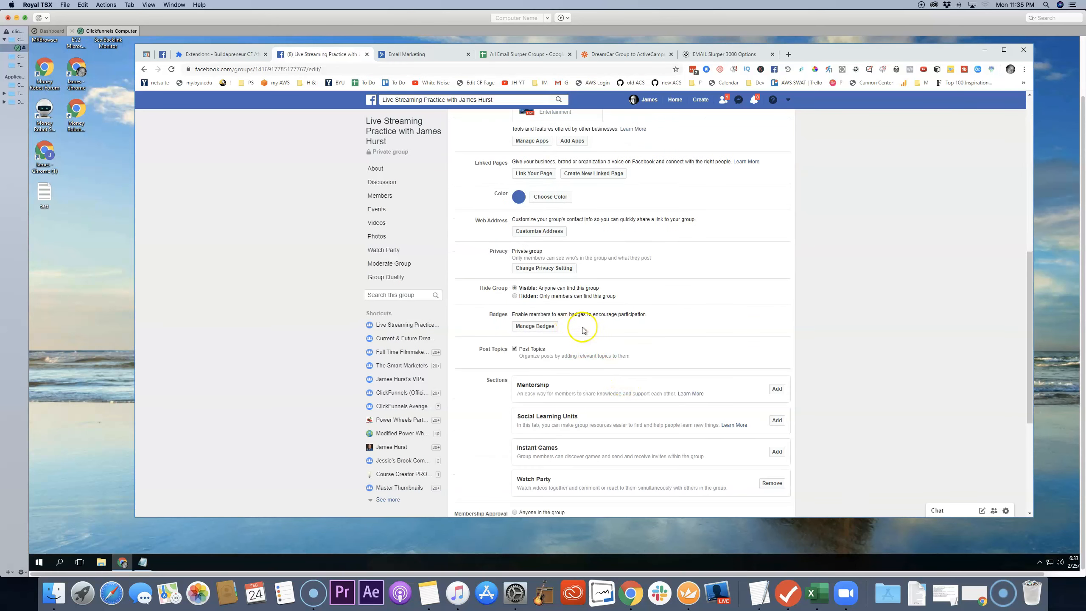
scroll(583, 330, "down", 5)
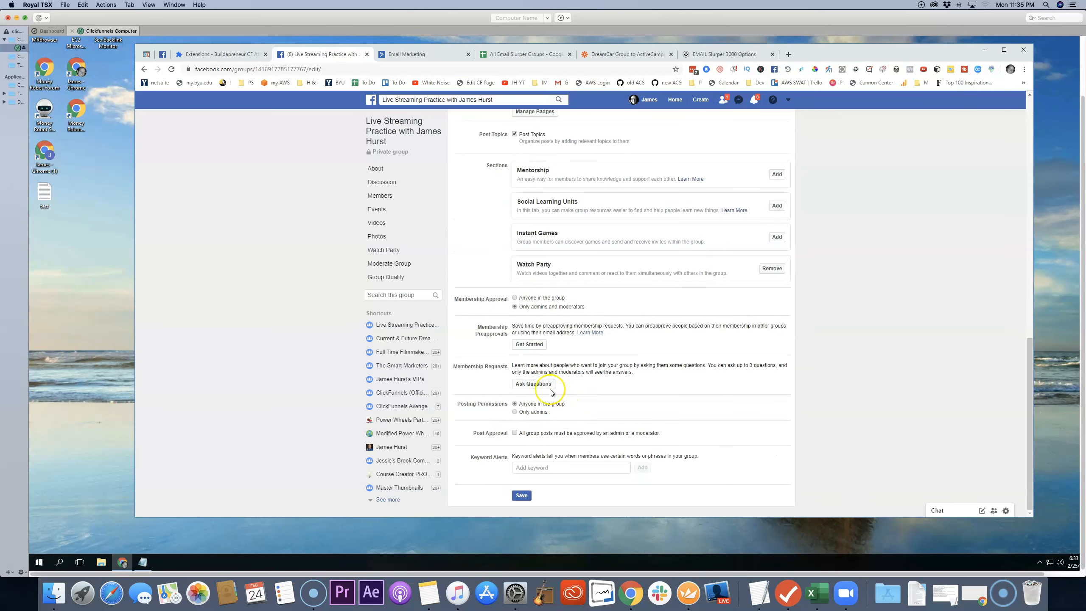
left_click(534, 384)
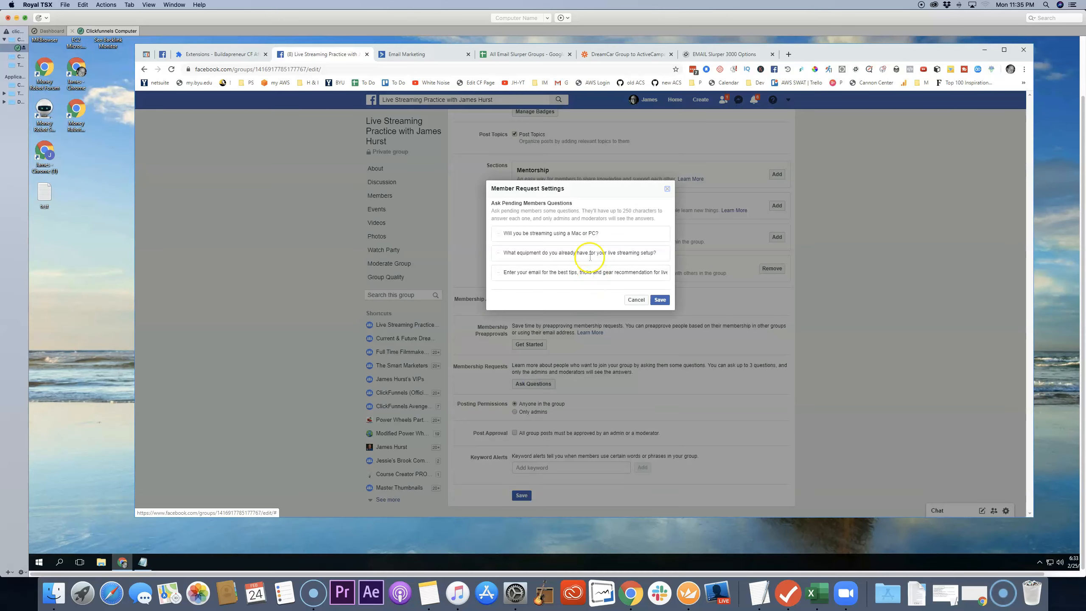
Step: Copy "Will you be streaming using a Mac or PC?" into the live streaming group's Question 1 in Email Slurper 3000, with type Not Required
left_click_drag(600, 234, 507, 236)
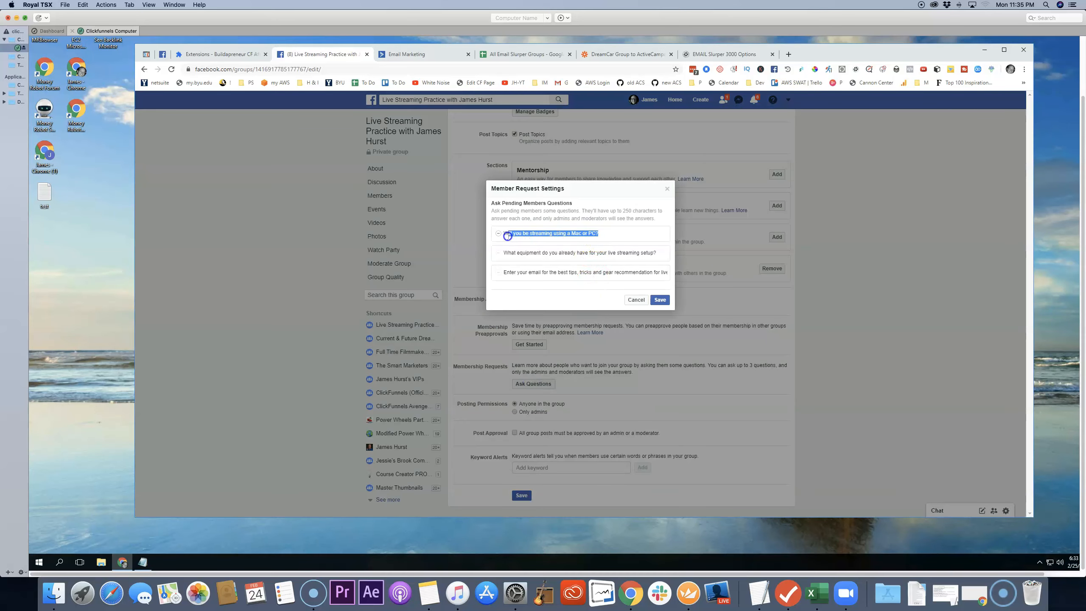
right_click(518, 235)
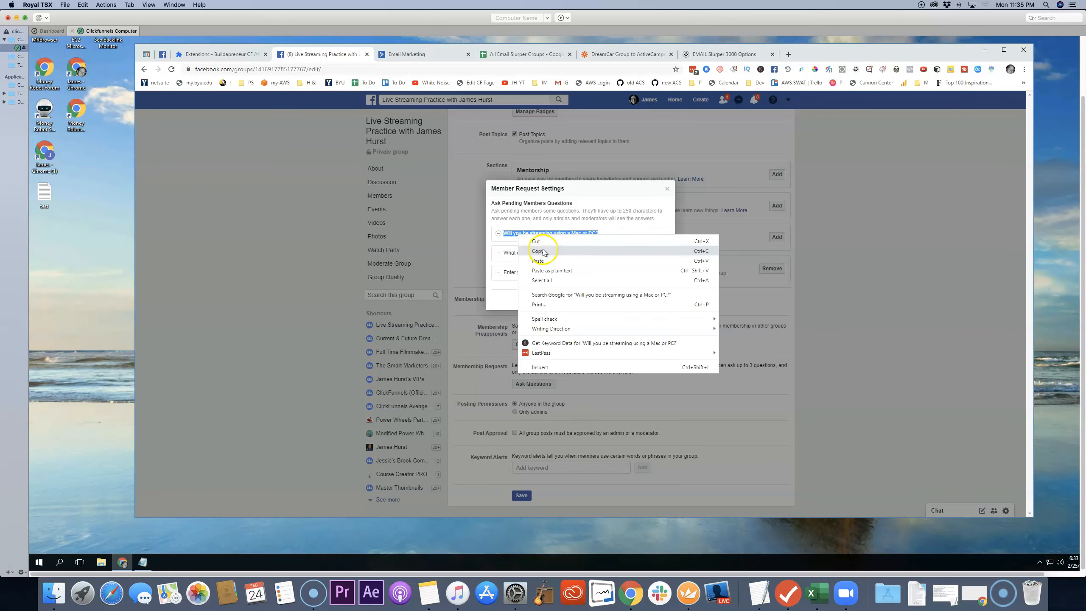
left_click(542, 250)
left_click(722, 54)
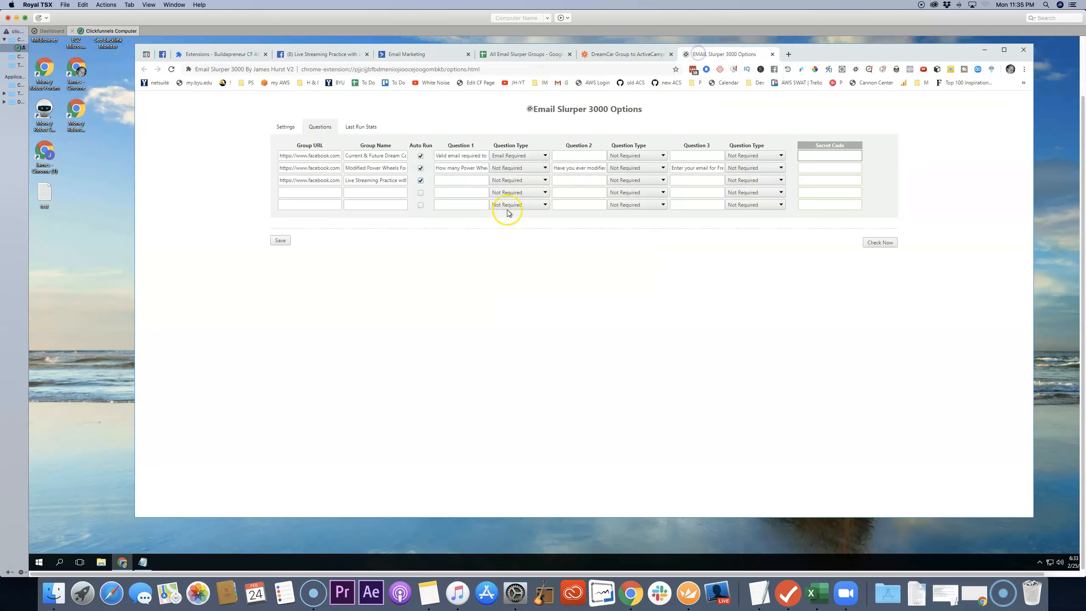
right_click(455, 180)
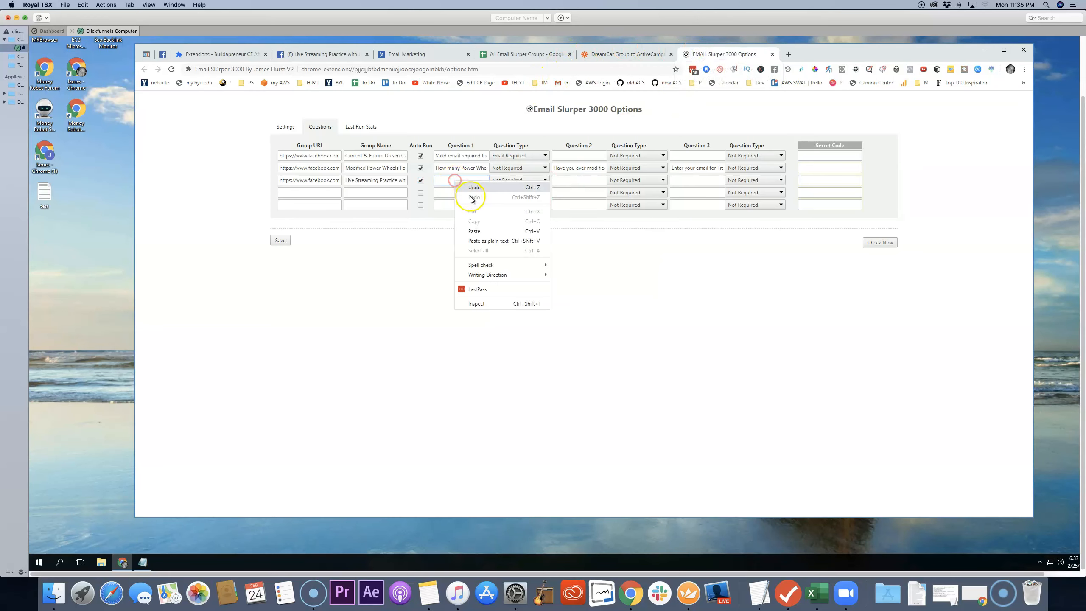
left_click(478, 231)
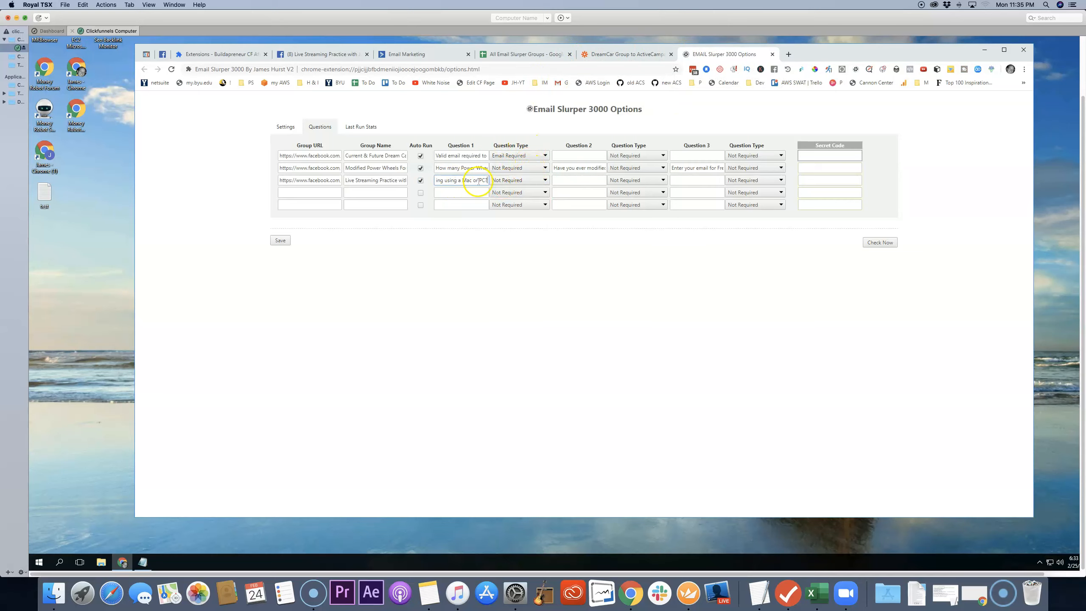
left_click(533, 184)
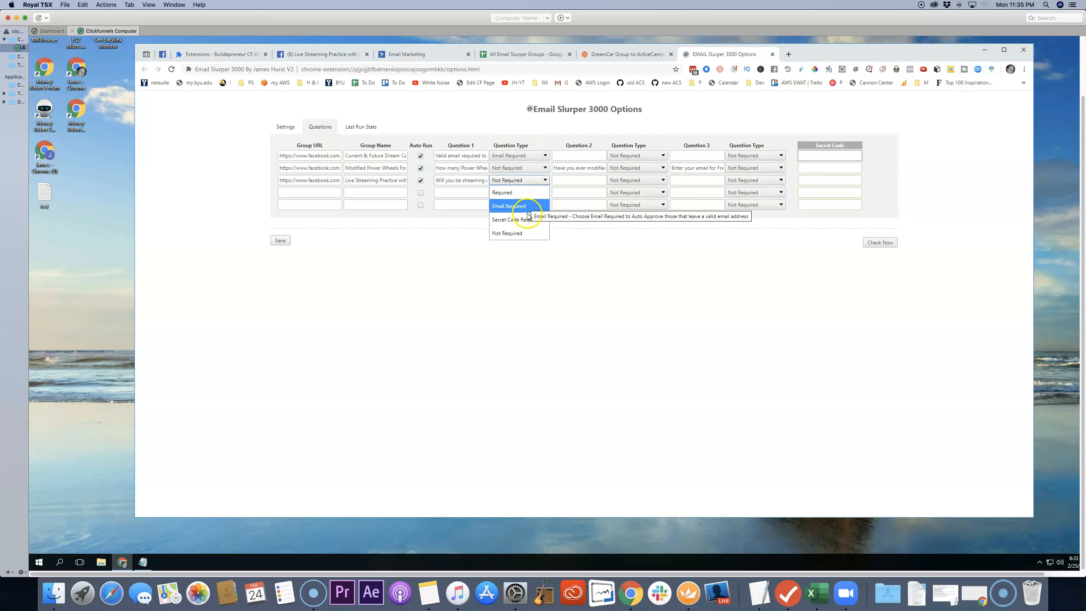
left_click(518, 235)
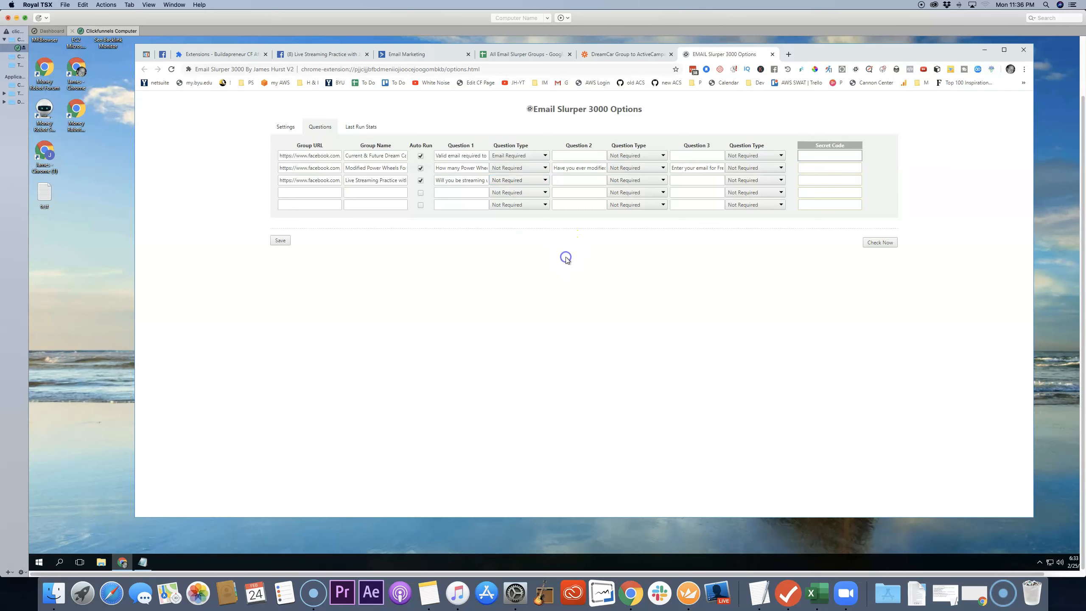
Step: Copy "What equipment do you already have for your live streaming setup?" from Facebook into the live streaming group's Question 2 in Email Slurper 3000
left_click(335, 56)
left_click_drag(657, 253, 497, 257)
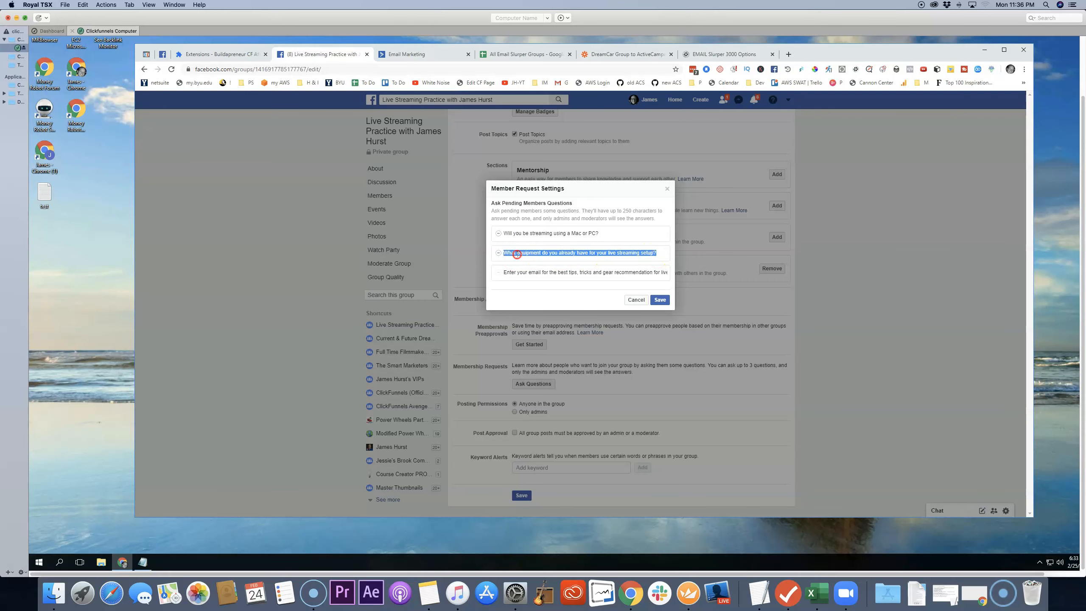
right_click(517, 254)
left_click(535, 271)
left_click(710, 54)
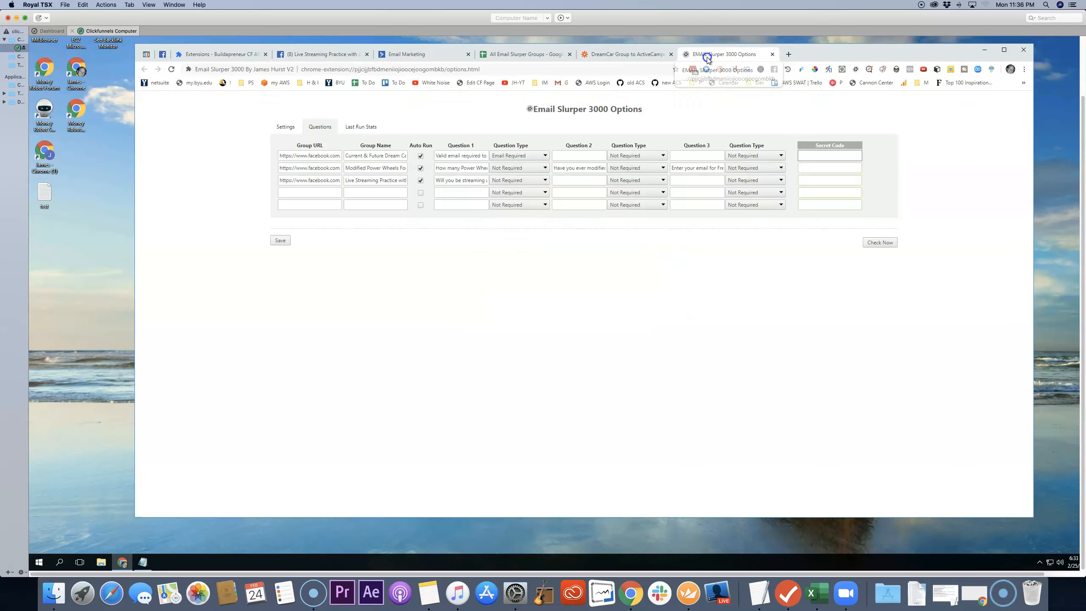
right_click(575, 181)
left_click(601, 231)
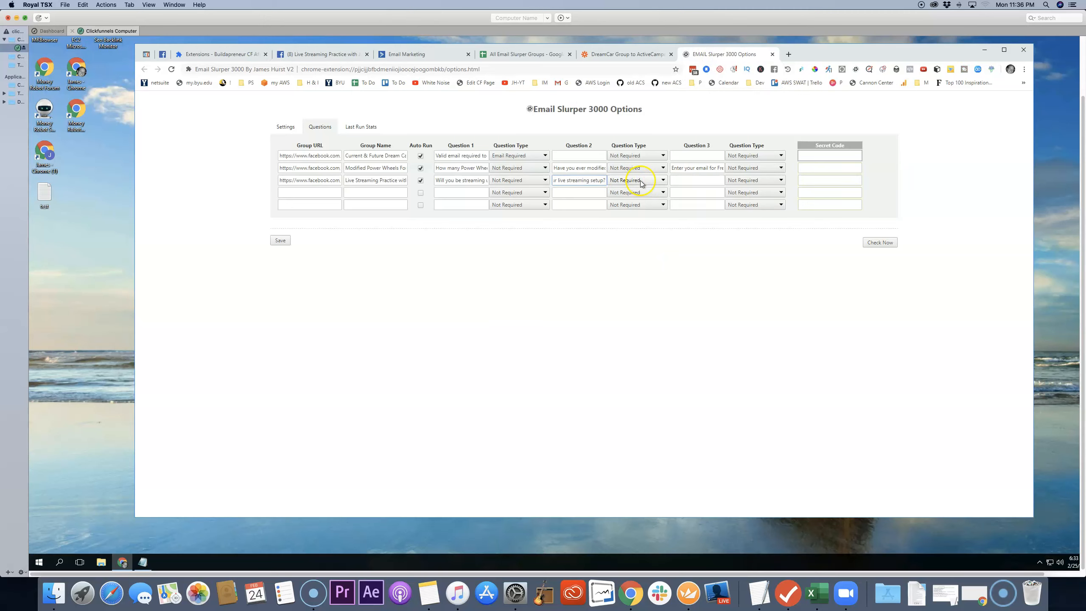
Step: Copy the third membership question, asking for an email, from Facebook into the live streaming group's Question 3 in Email Slurper 3000
left_click(332, 53)
triple_click(627, 268)
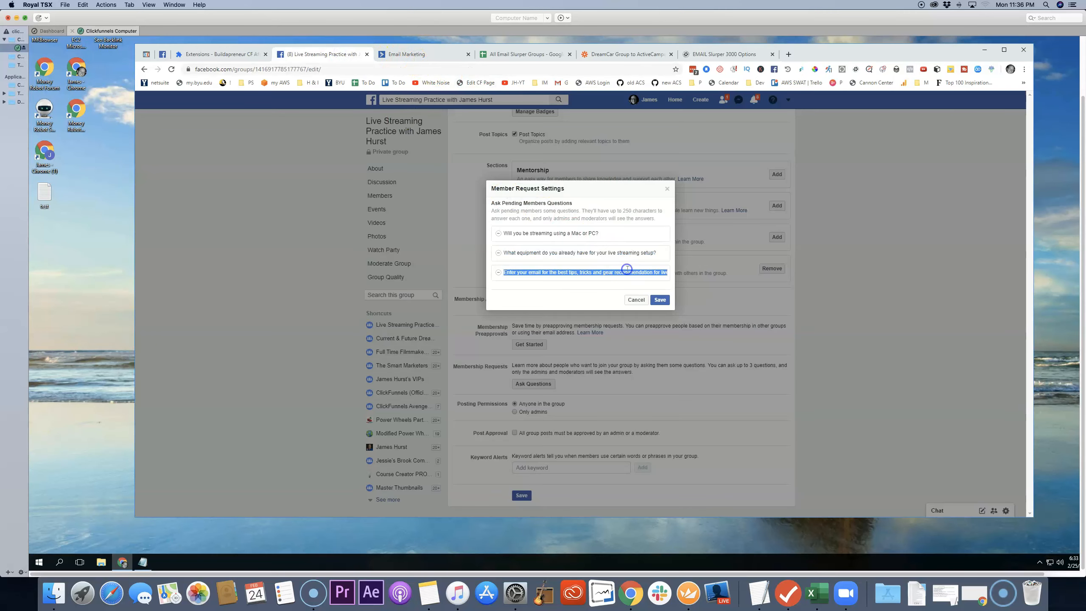
right_click(629, 273)
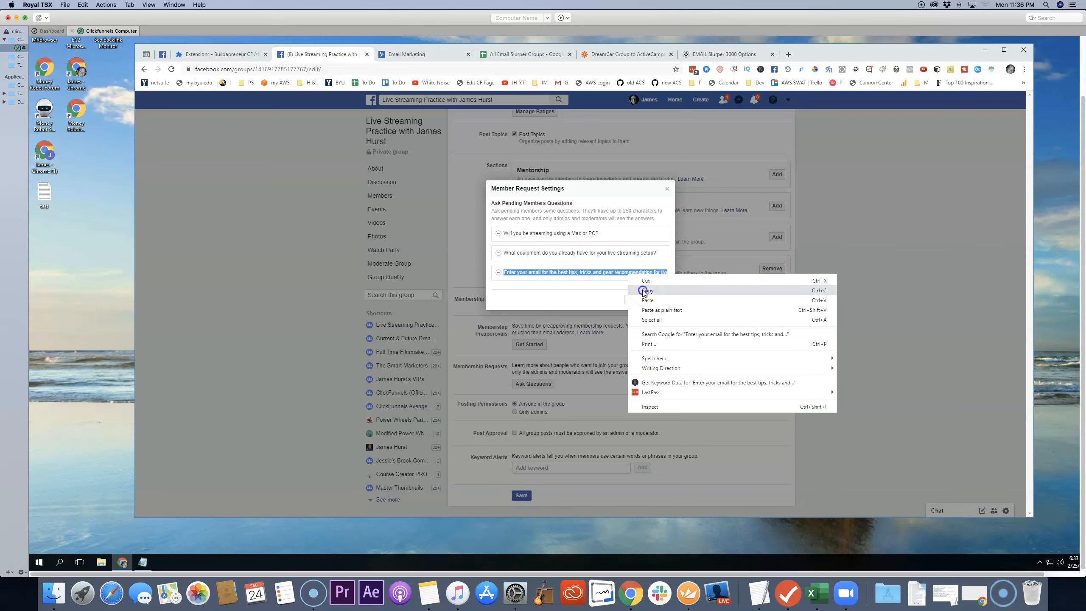
left_click(646, 291)
left_click(711, 55)
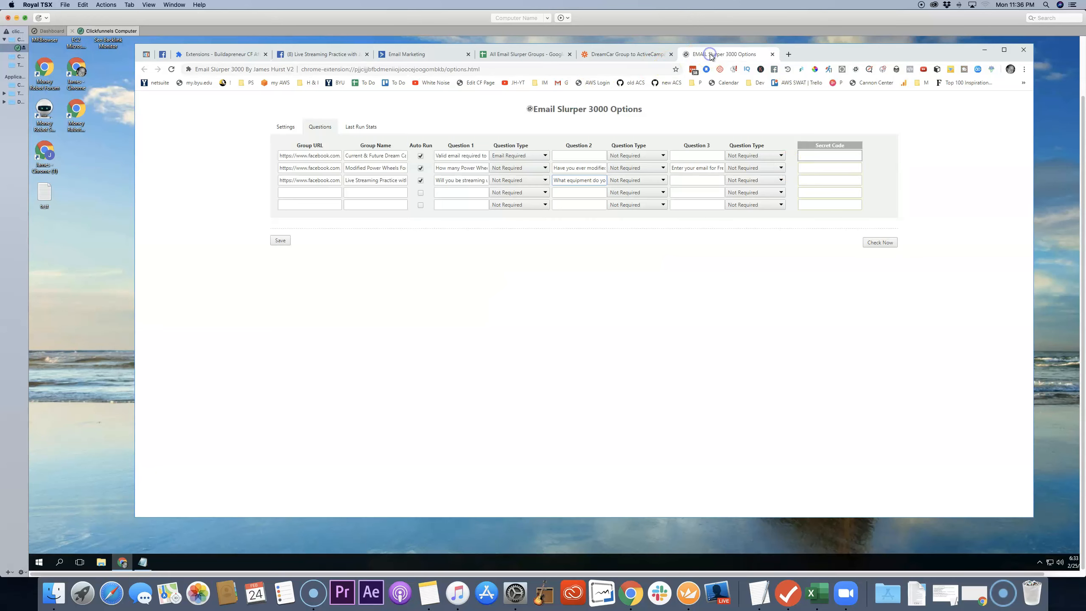
left_click(681, 182)
right_click(681, 183)
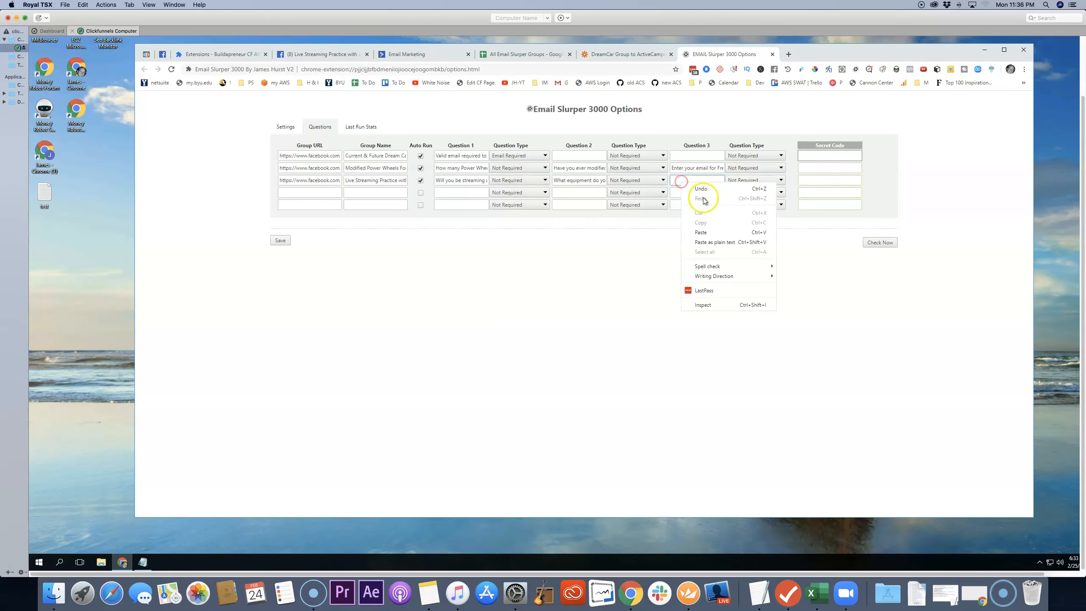
left_click(707, 232)
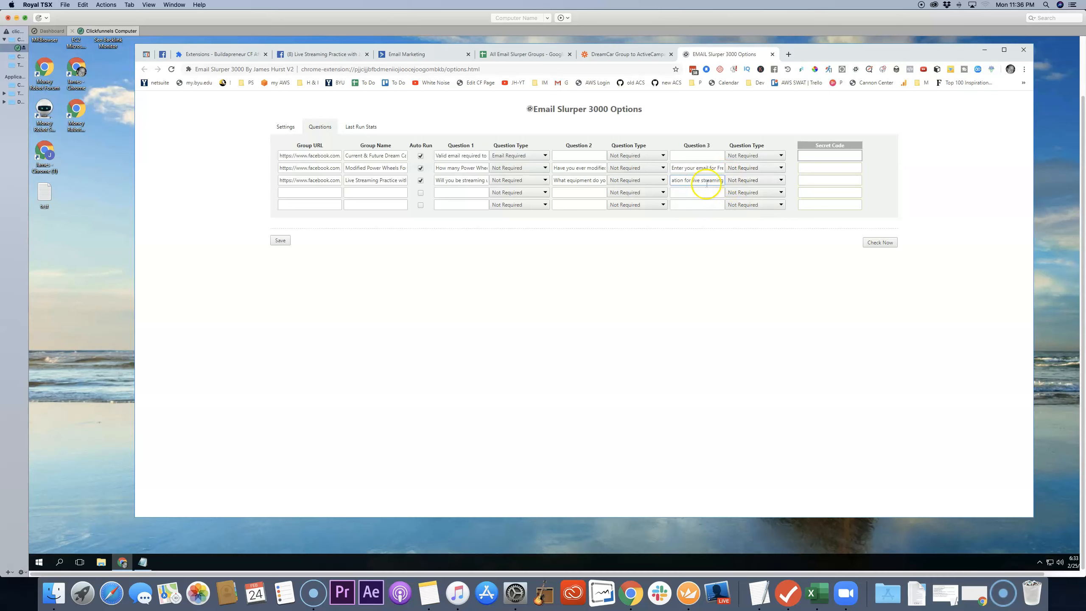
Step: Try Email Required as the live streaming group's Question 3 type and return it to Not Required
left_click(763, 185)
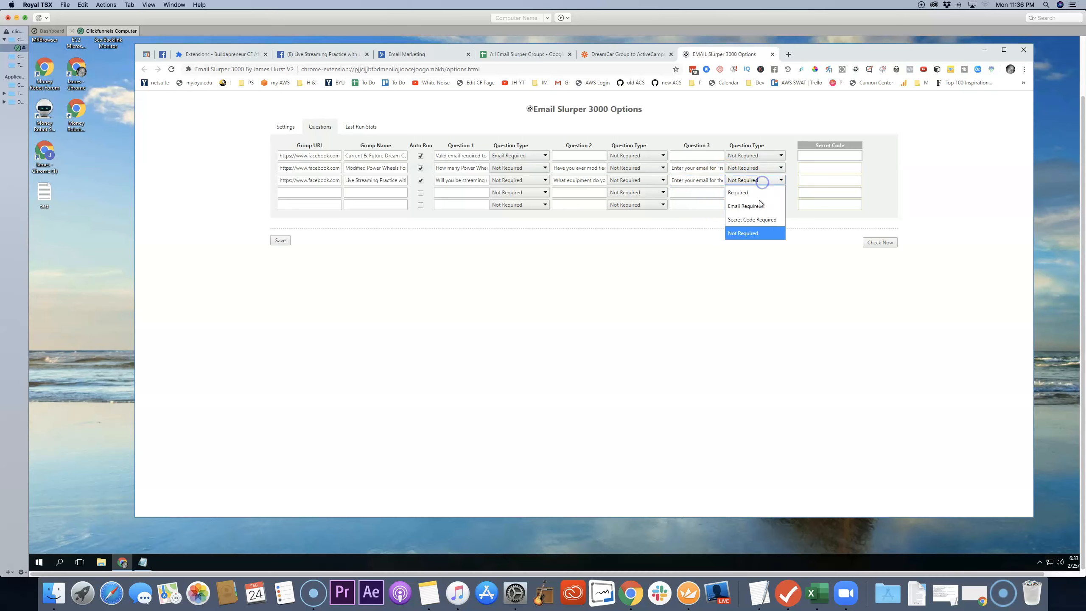
left_click(761, 207)
left_click(769, 184)
left_click(759, 234)
left_click(710, 180)
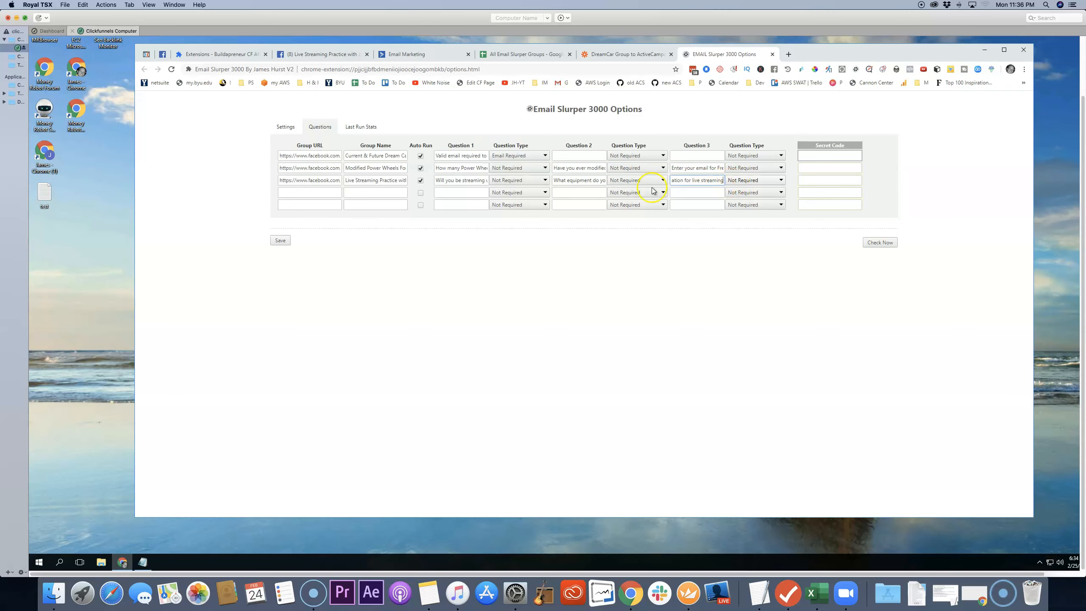
Step: Check the end of the third membership question in Facebook and save the live streaming group's member request questions
left_click(347, 54)
left_click(653, 272)
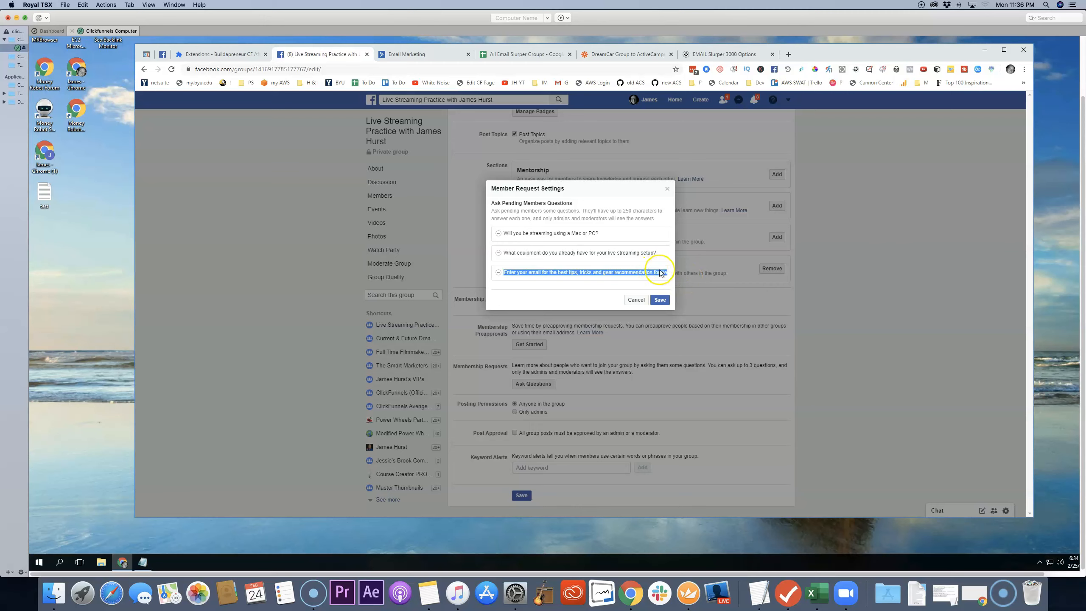
left_click(646, 272)
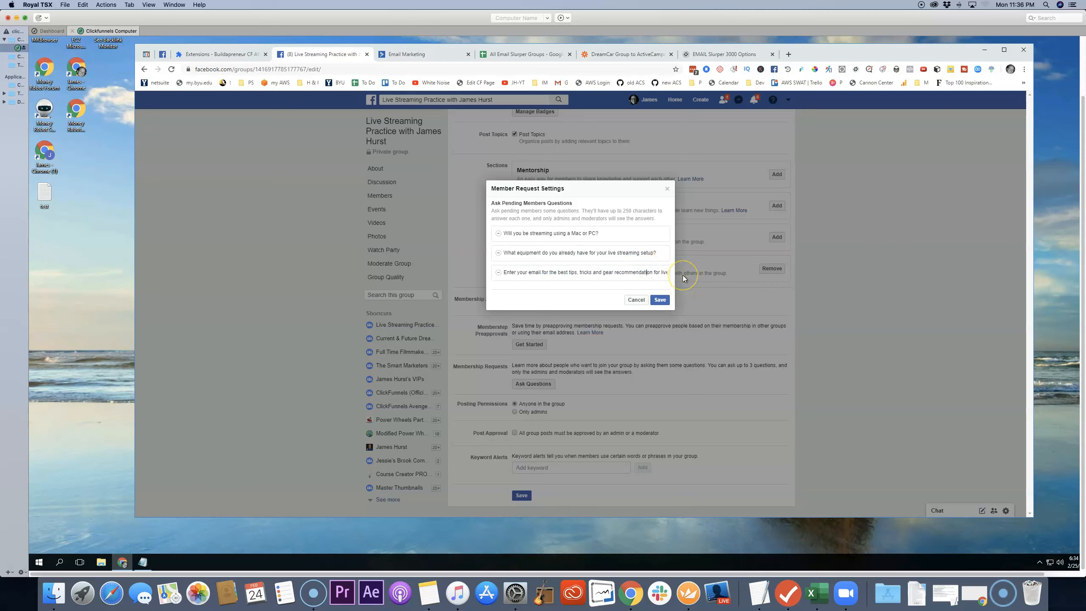
type("streaming")
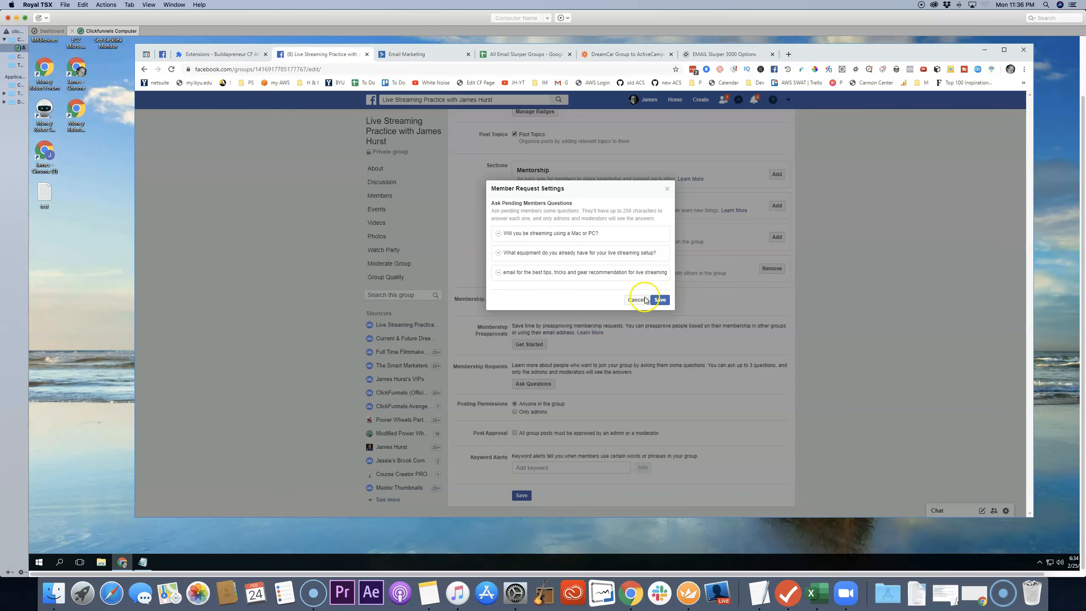
left_click(660, 300)
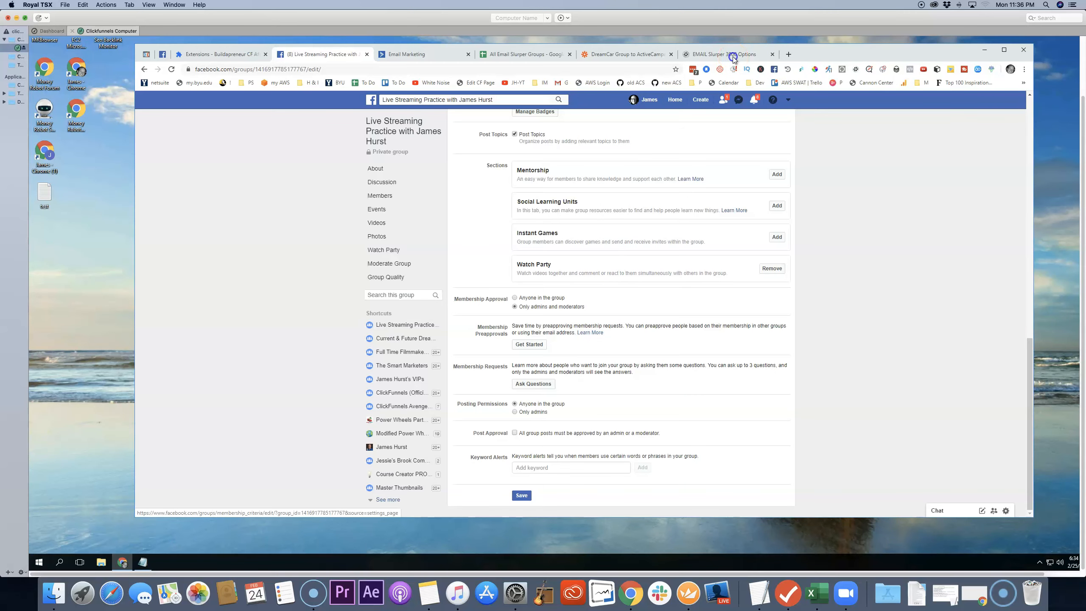
Step: Save the group questions in Email Slurper 3000 and run an immediate check of the groups' member requests
left_click(727, 54)
left_click(280, 241)
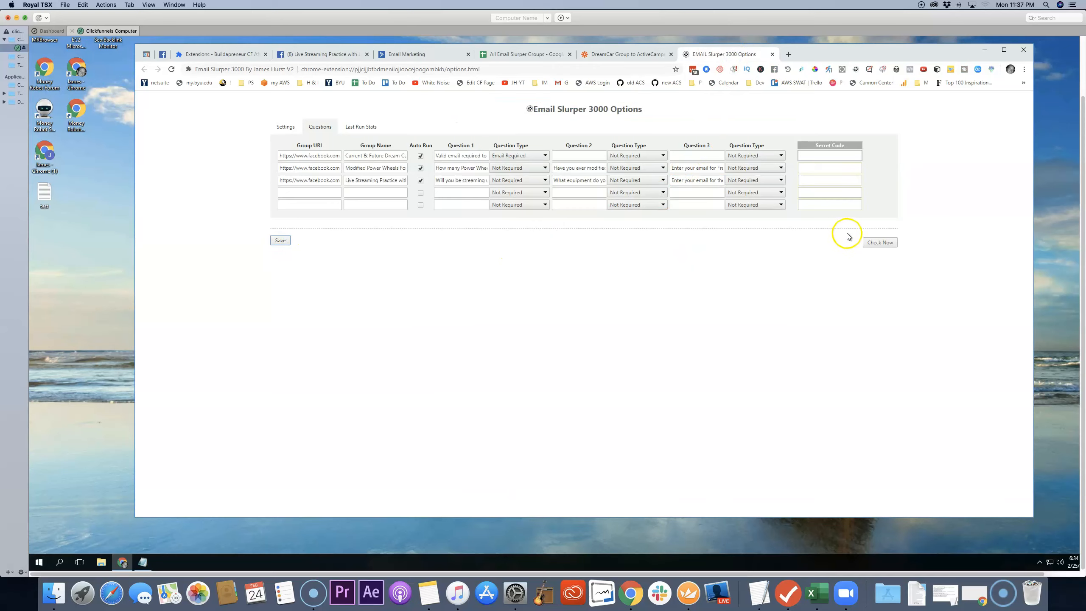
left_click(884, 242)
left_click(732, 55)
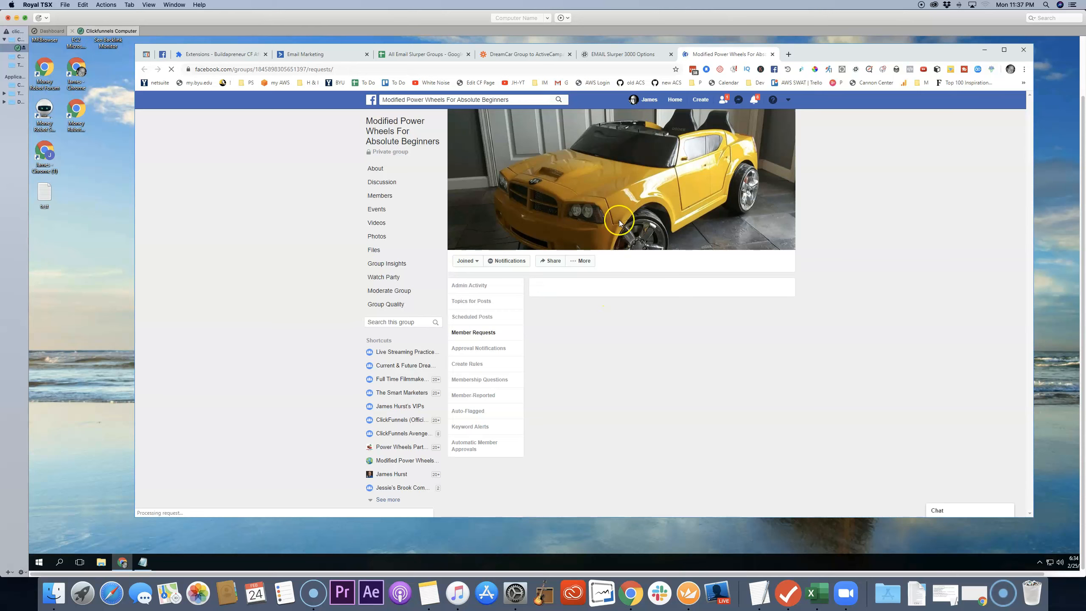
left_click(572, 248)
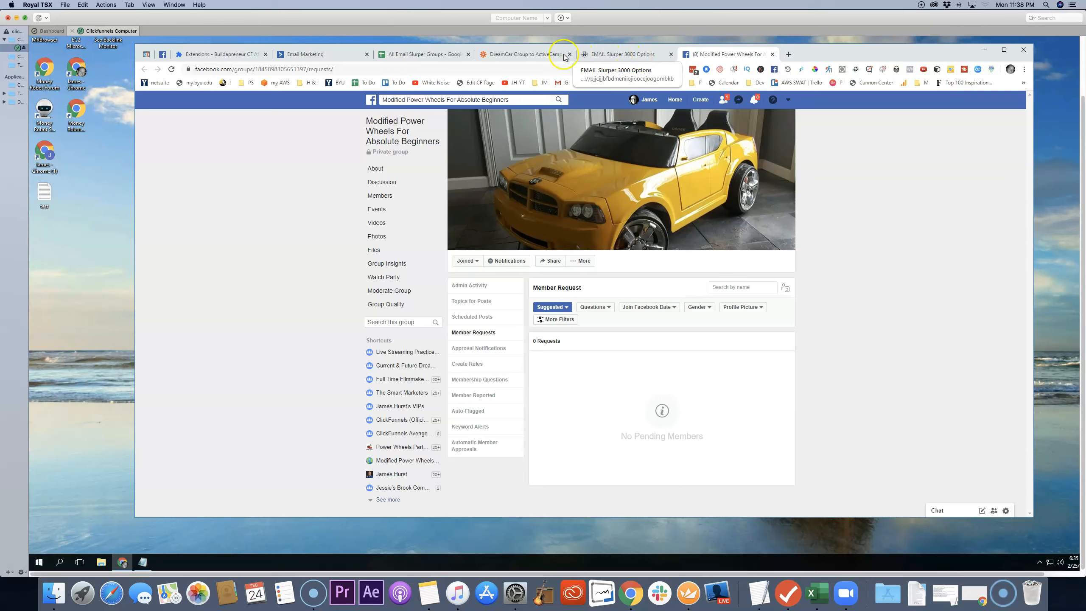
Step: In the All Email Slurper Groups sheet, replace the full name in the live streaming test row with another test name
left_click(447, 58)
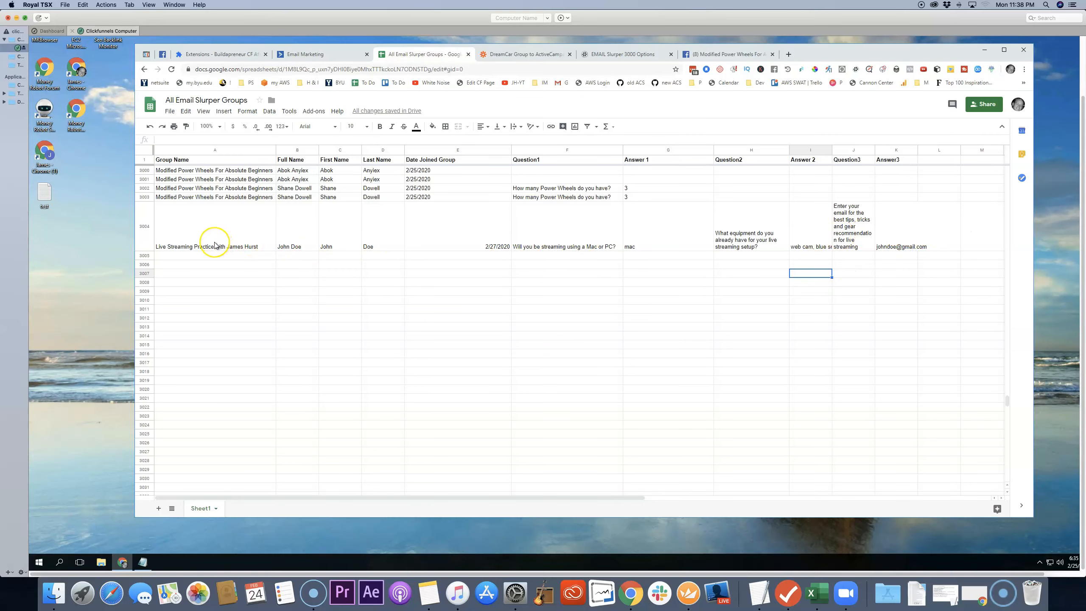
left_click(296, 248)
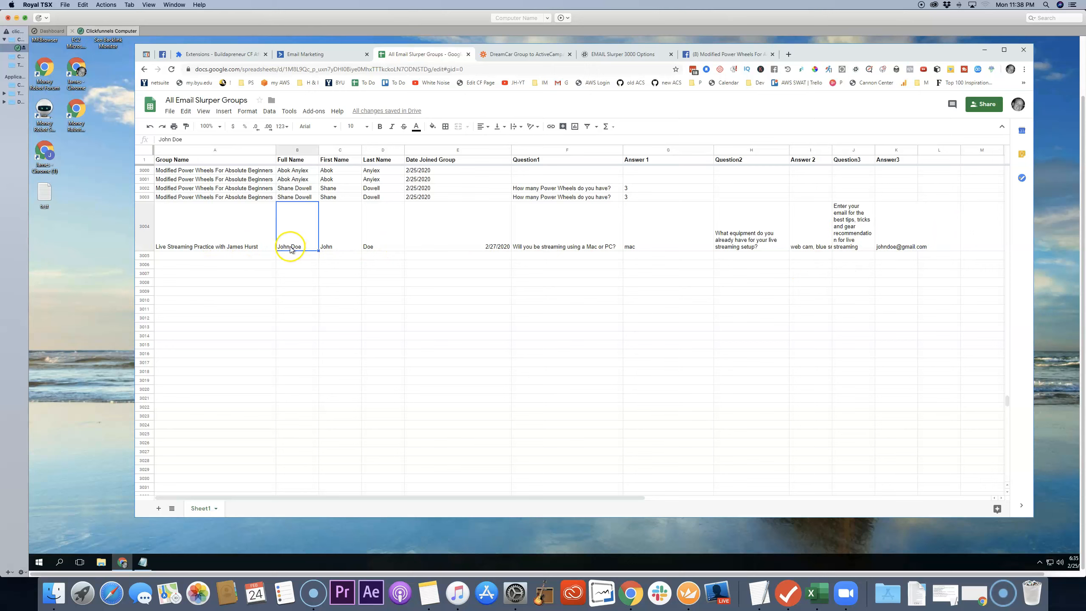
double_click(295, 248)
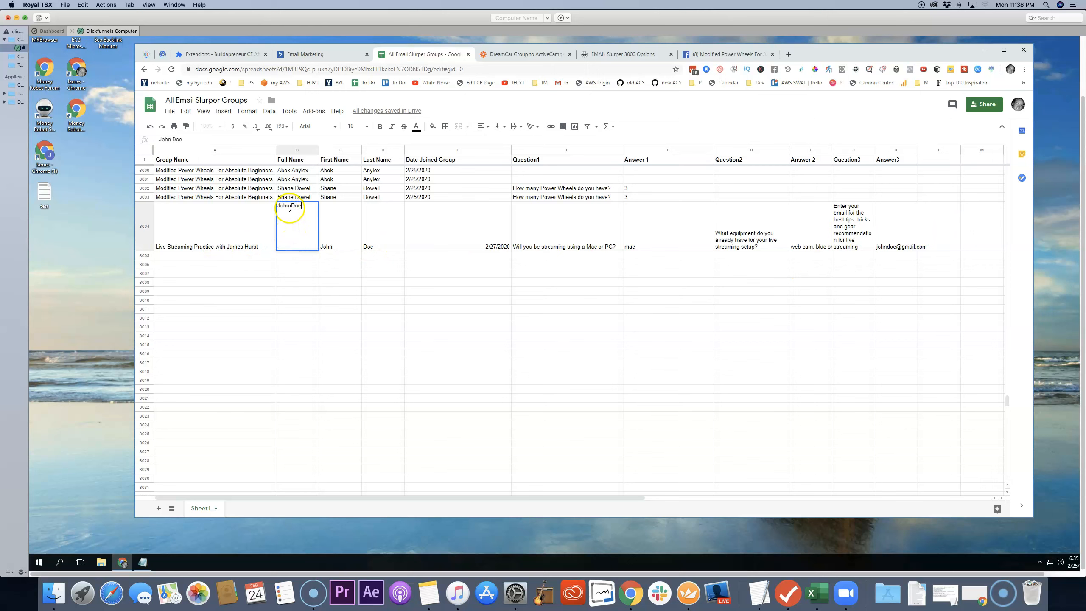
key("BackSpace")
key("BackSpace")
key("BackSpace")
type("ane")
Step: Update the first name and last name in row 3004 to match the new full name
left_click(346, 247)
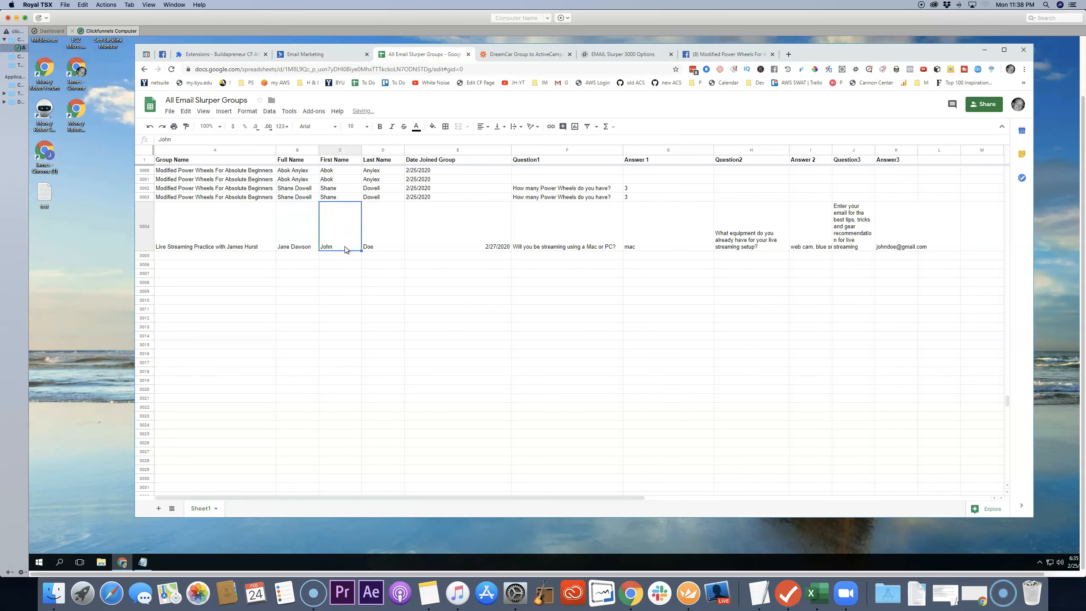
key("Tab")
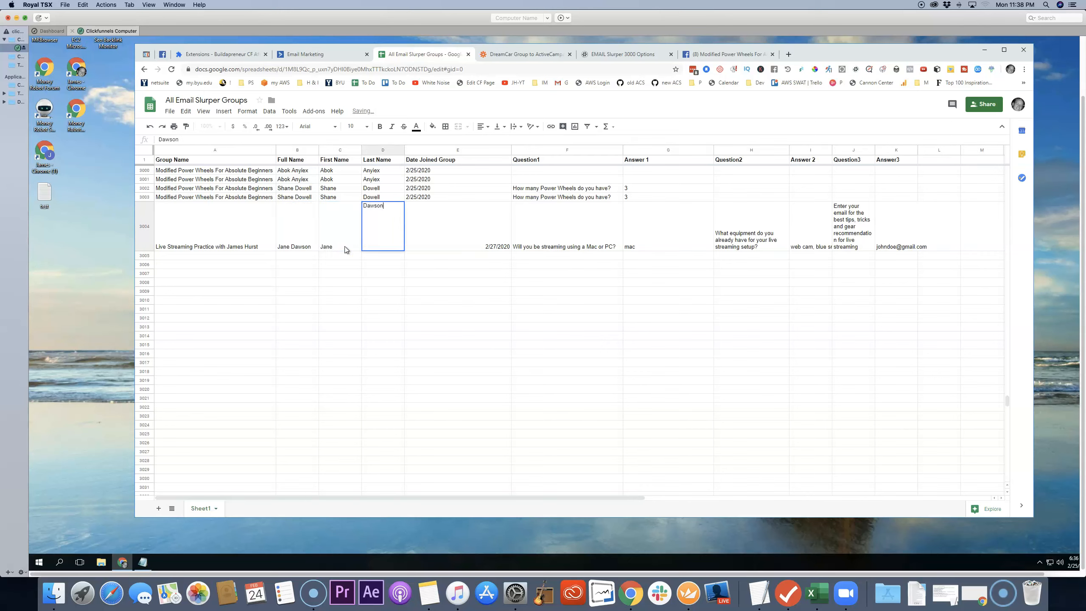
Step: Change Answer 2 in the live streaming test row to "I have nothing at all"
left_click(642, 248)
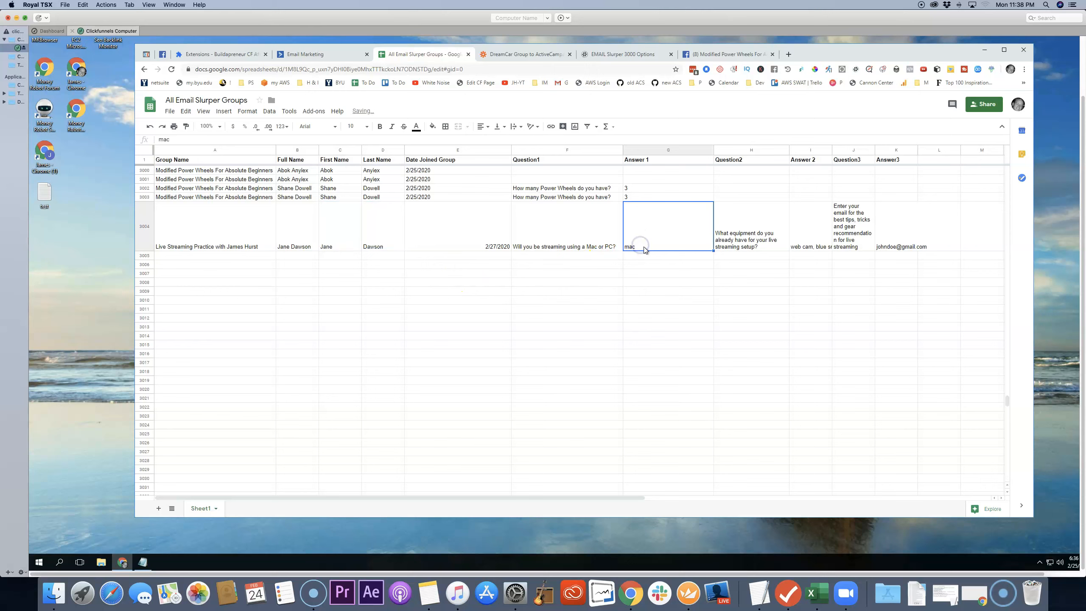
left_click(823, 247)
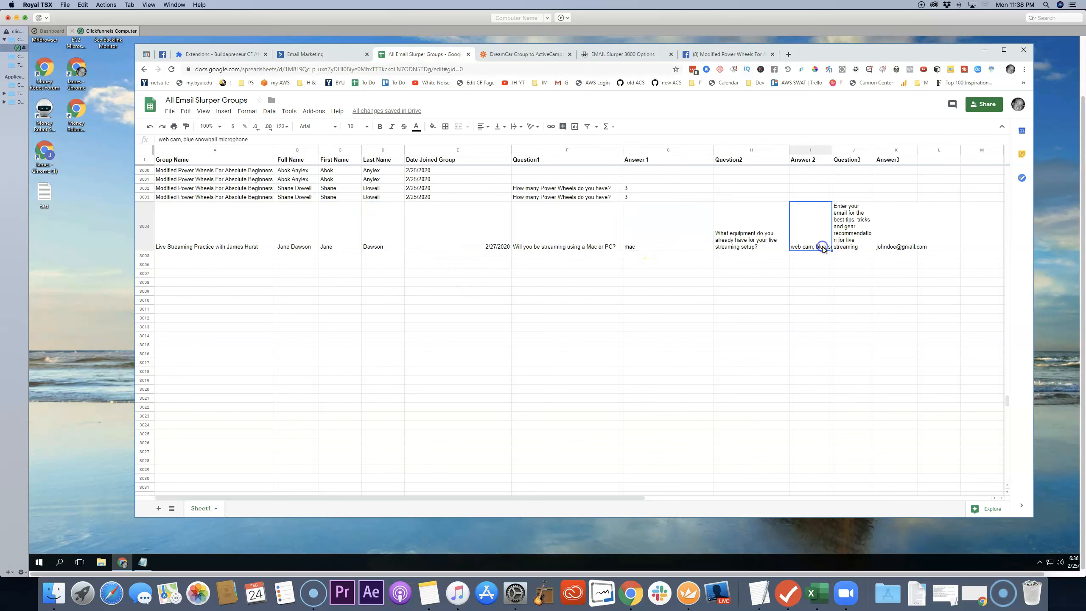
left_click_drag(255, 141, 161, 140)
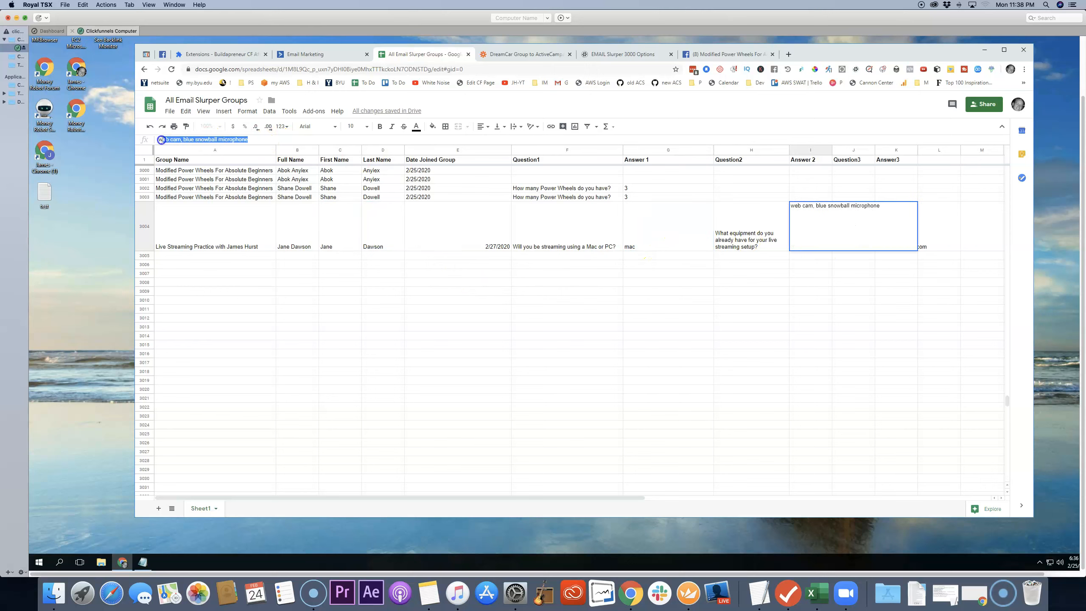
type("I have noth")
type("ion")
type("ng at all")
key("Return")
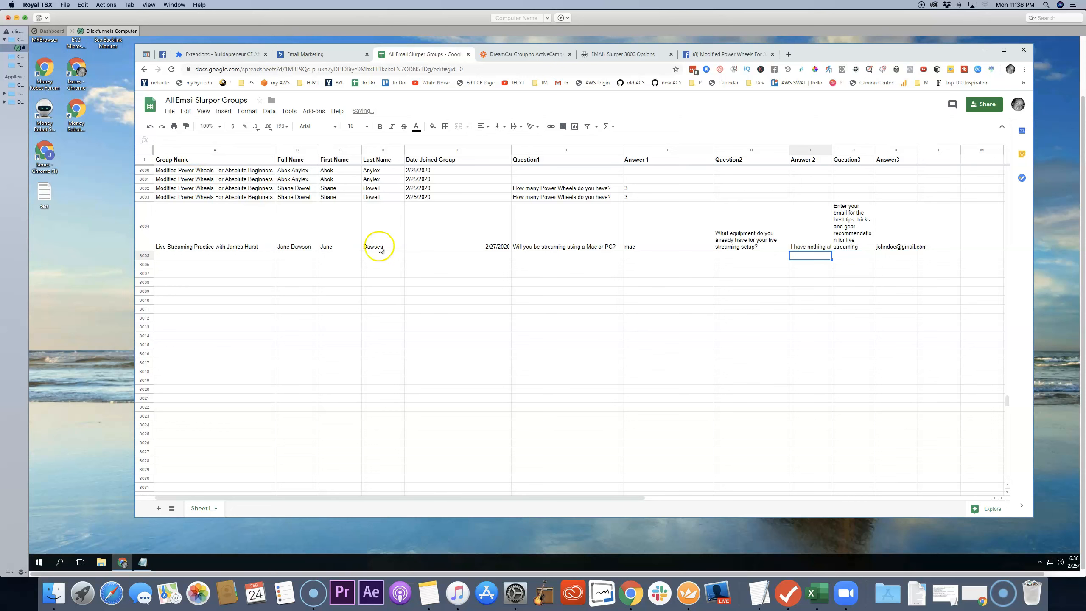
Step: Replace the email address in Answer3 of the live streaming test row with a different test email
left_click(907, 247)
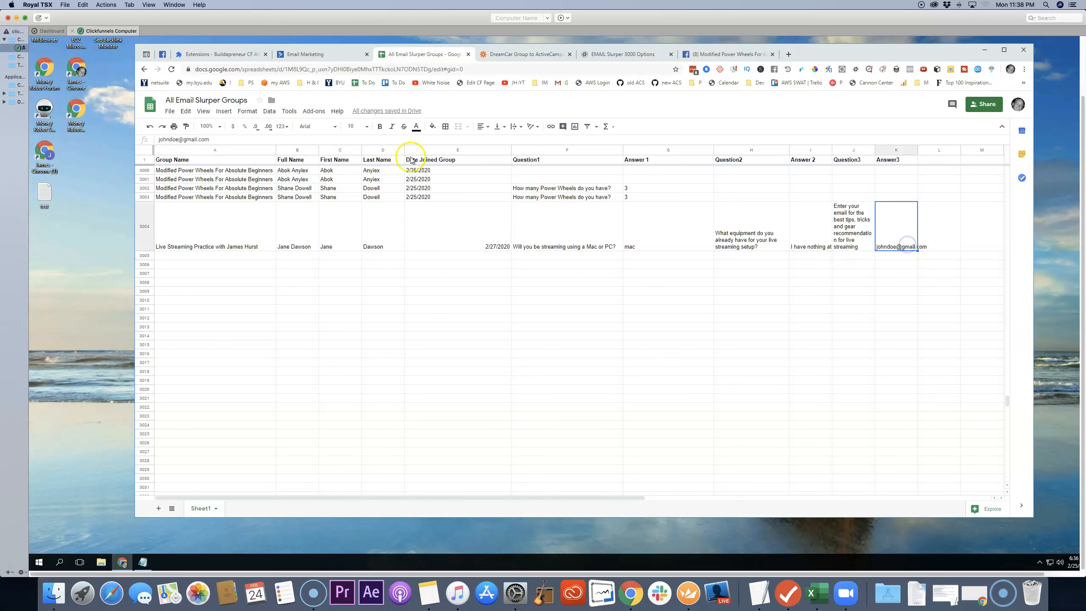
left_click_drag(216, 139, 152, 139)
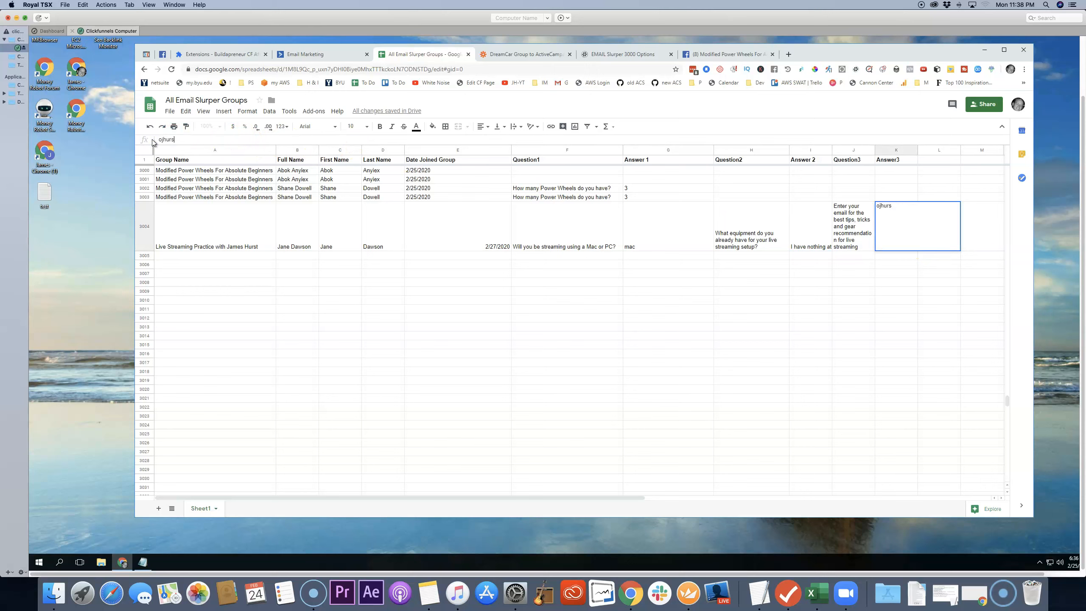
key("Return")
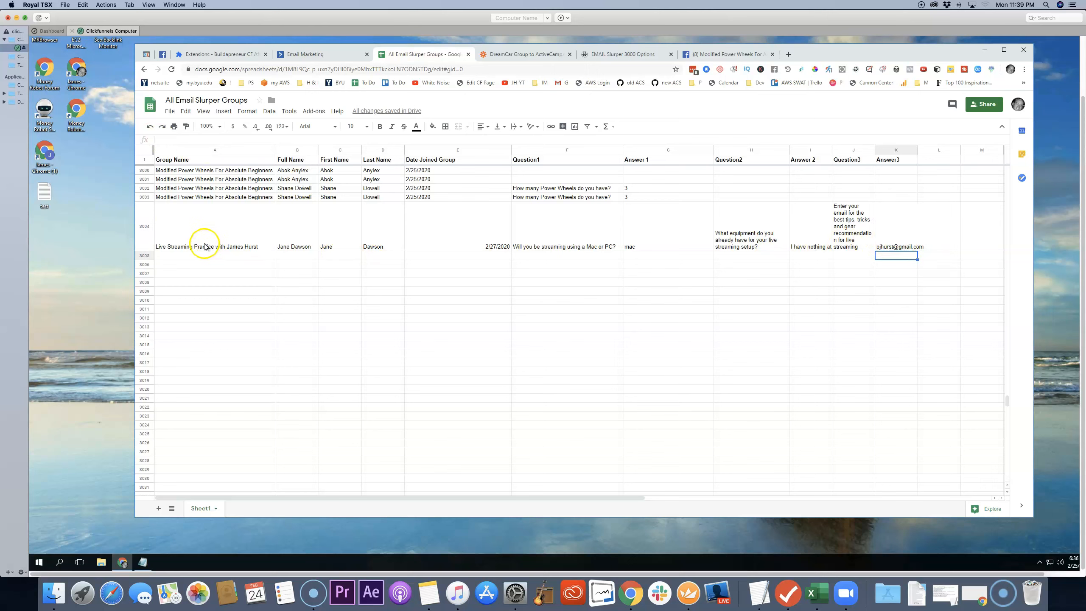
Step: Copy the live streaming test record from row 3004 and paste it into row 3005 as a new entry
left_click(191, 247)
left_click_drag(190, 247, 882, 247)
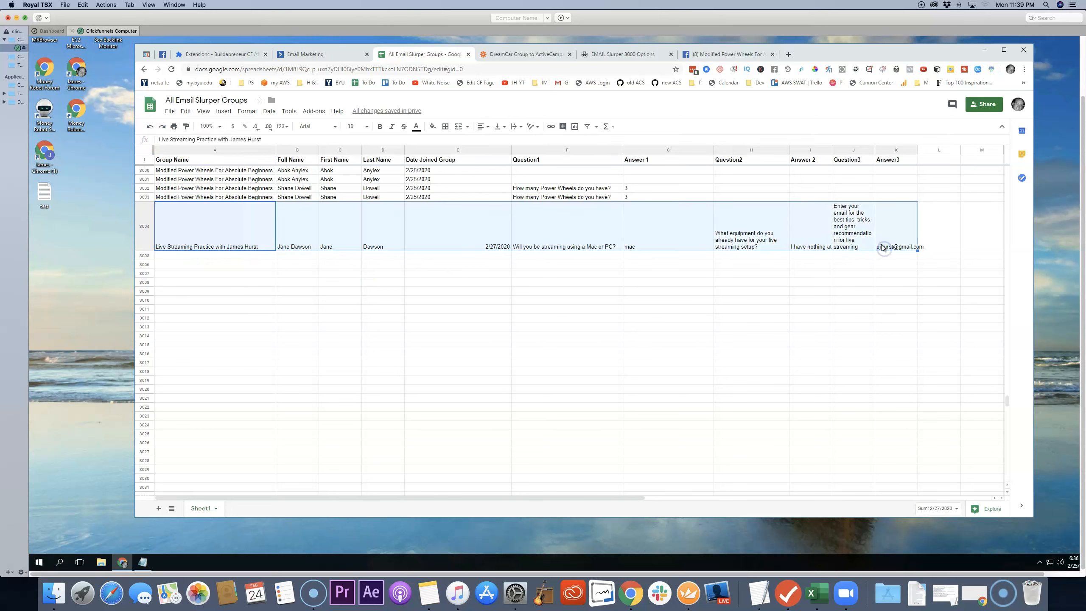
right_click(882, 241)
left_click(902, 245)
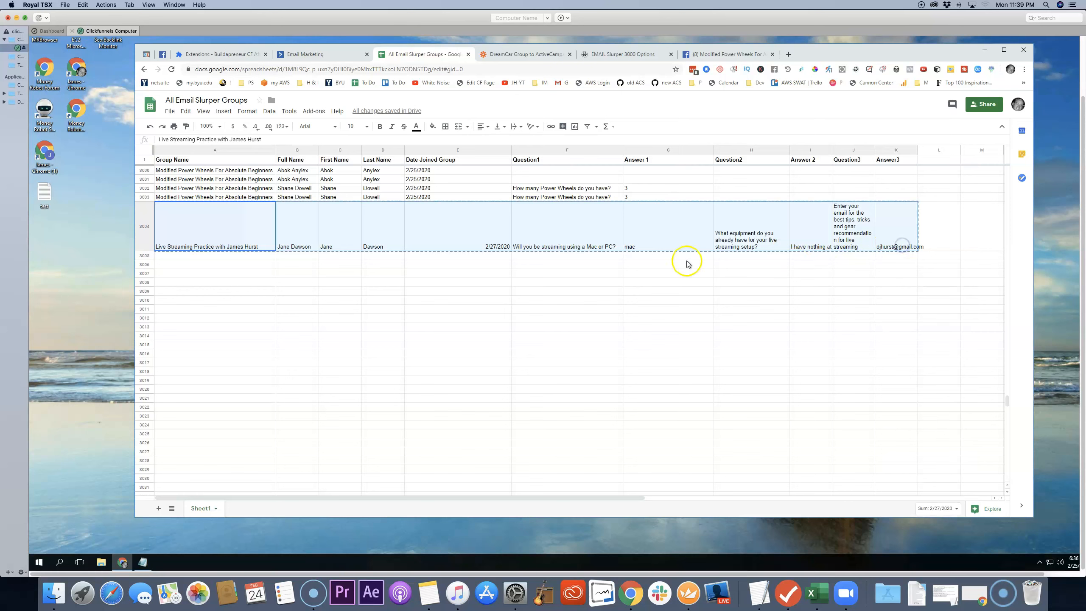
left_click(145, 255)
right_click(148, 255)
left_click(171, 284)
scroll(558, 486, "right", 5)
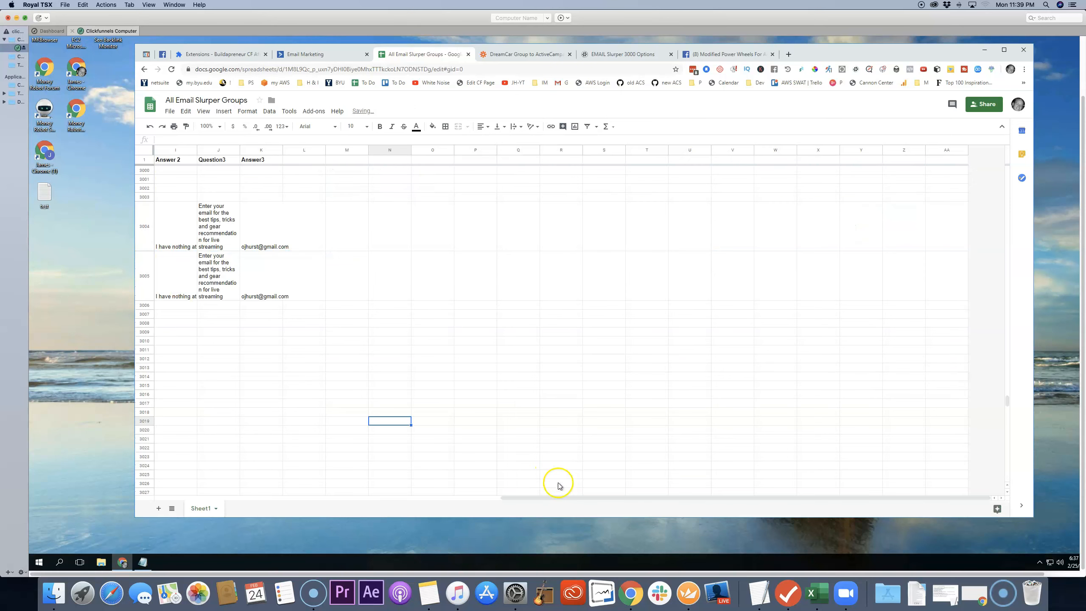
left_click_drag(562, 497, 169, 489)
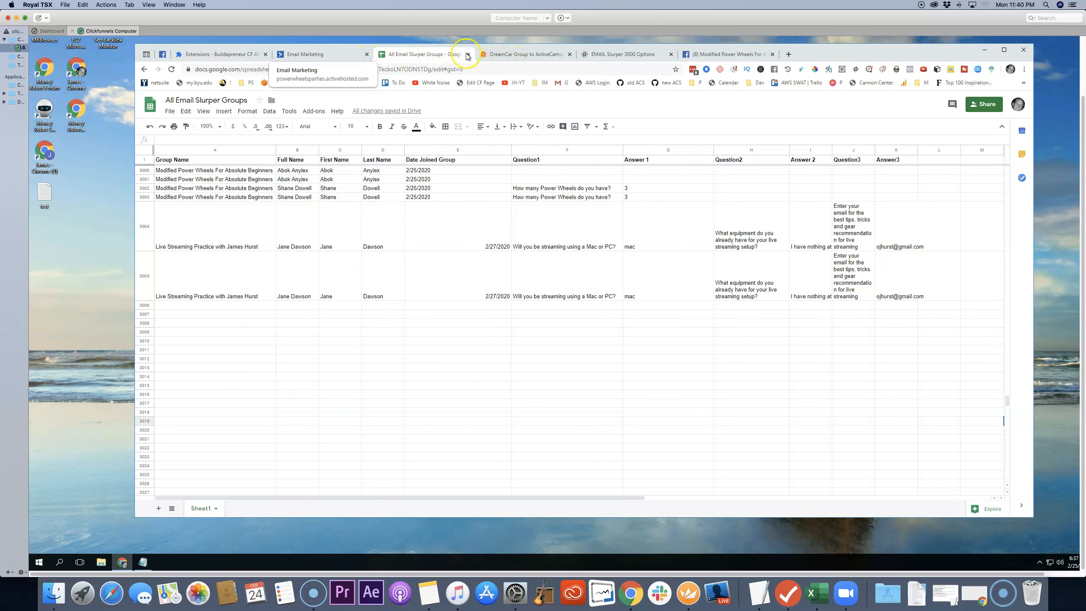
Step: Switch to ActiveCampaign, leave the automation for the account overview and examine the recent activity
left_click(332, 55)
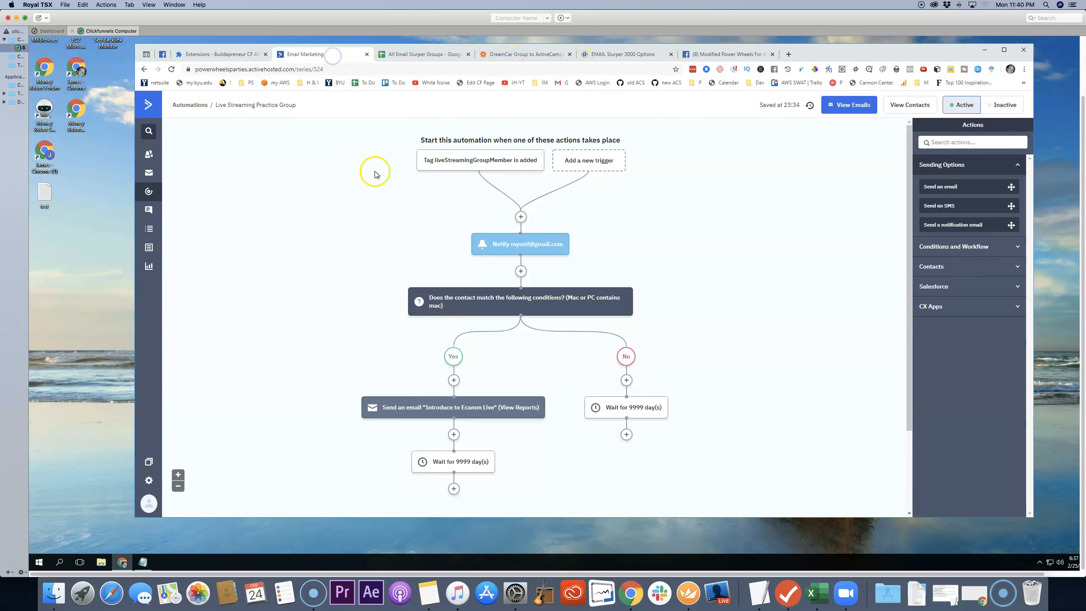
left_click(149, 107)
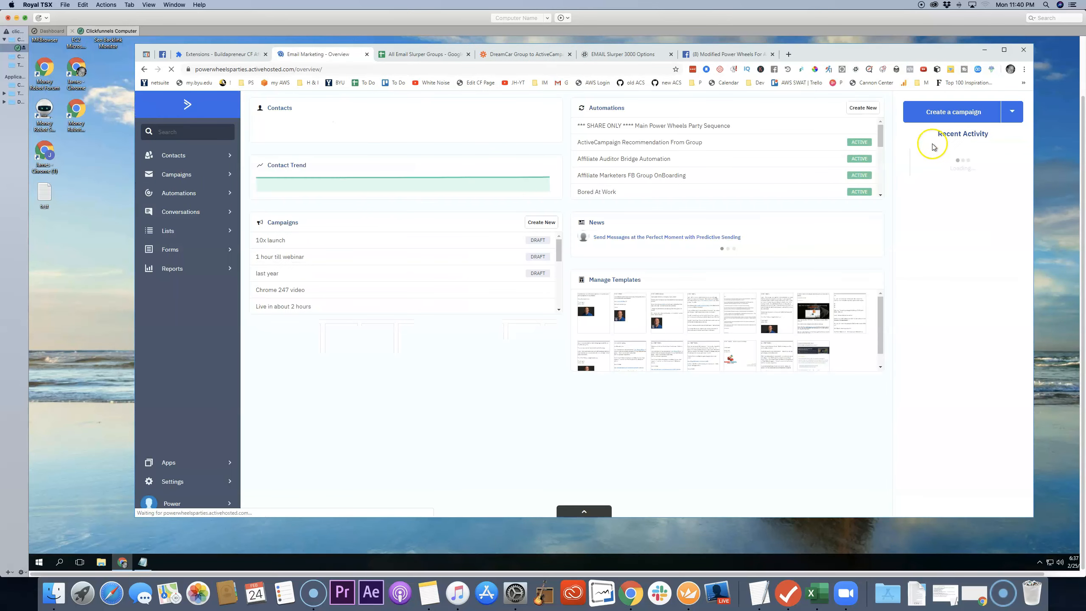
mouse_move(926, 175)
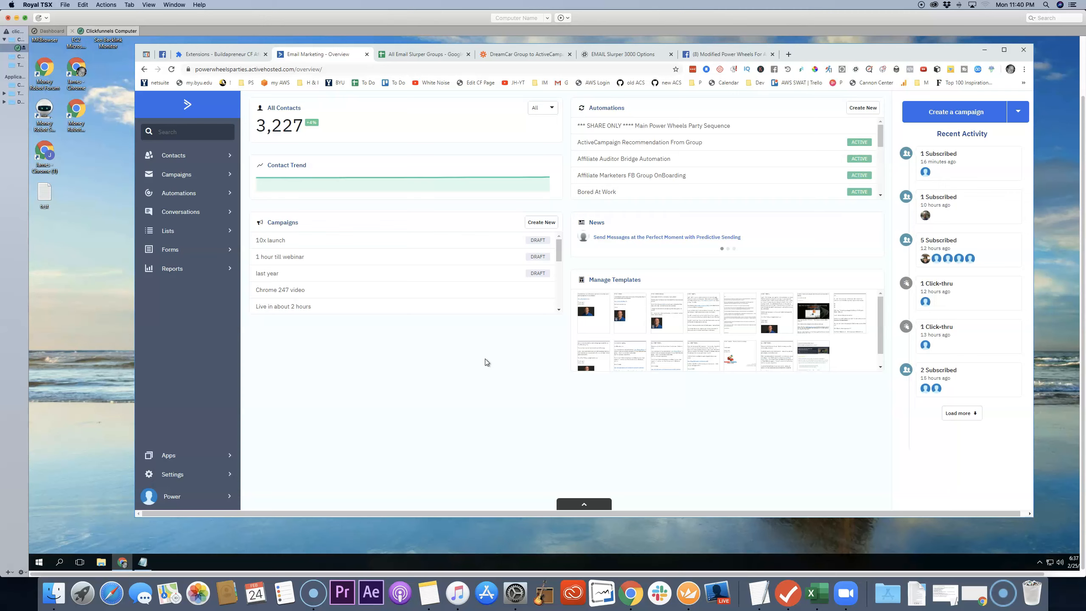
Step: Review the Facebook Group Automation Hacks notes with the sample yes-or-no questions in Notepad, and minimize them
left_click(471, 355)
left_click(140, 564)
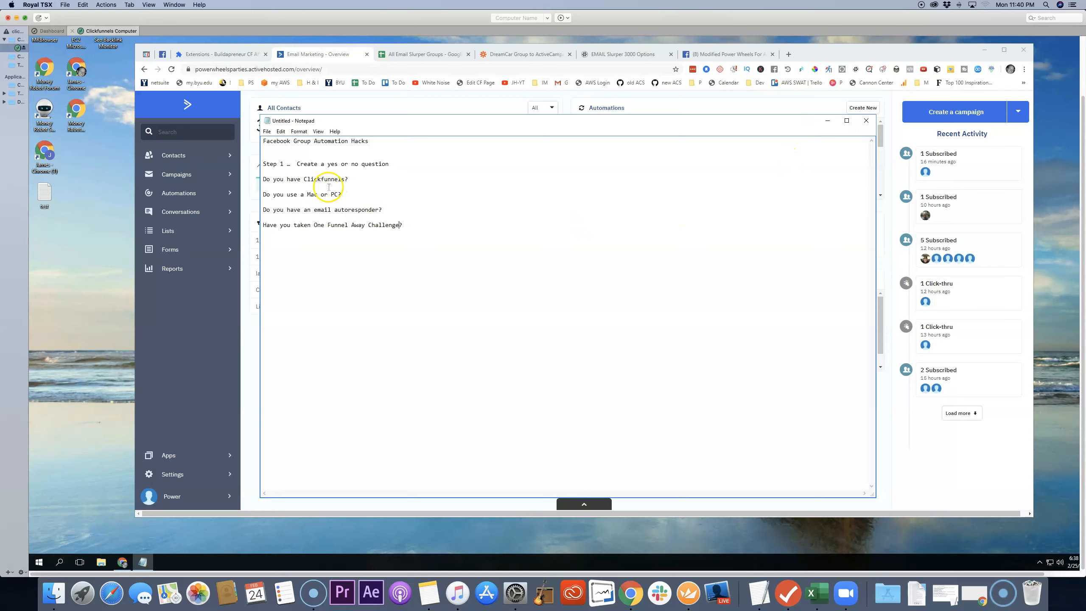
left_click(827, 124)
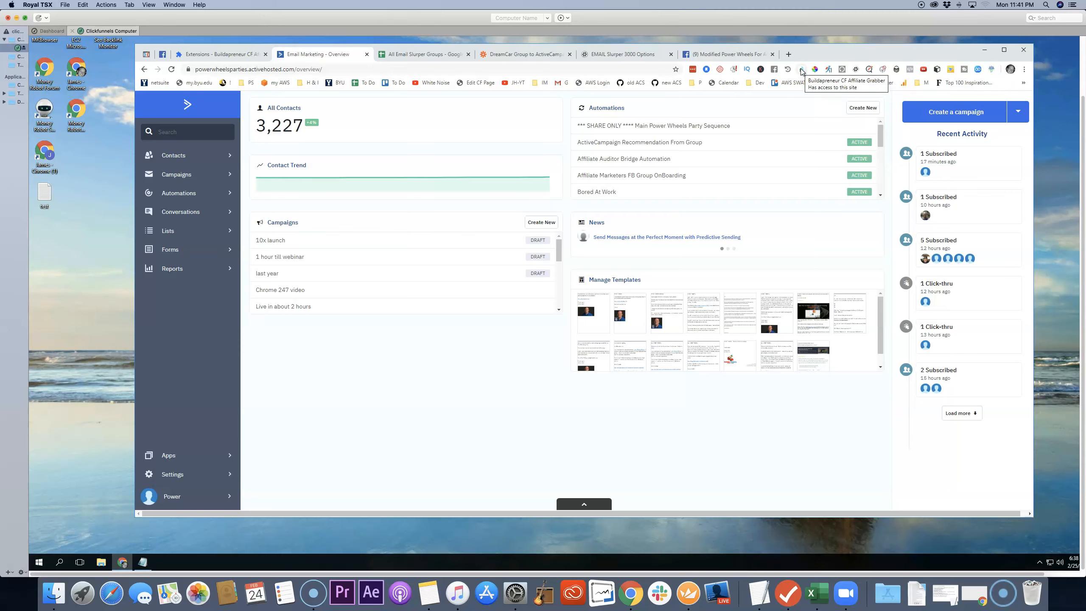
Step: Set Email Slurper 3000 to check the groups every 5 minutes and save the settings
left_click(856, 70)
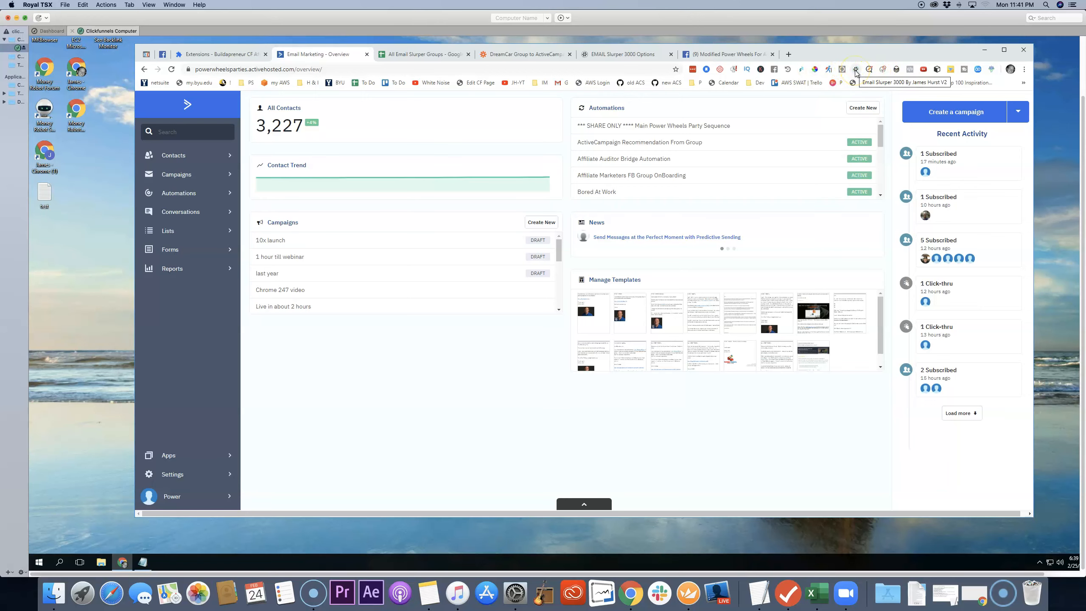
left_click(646, 55)
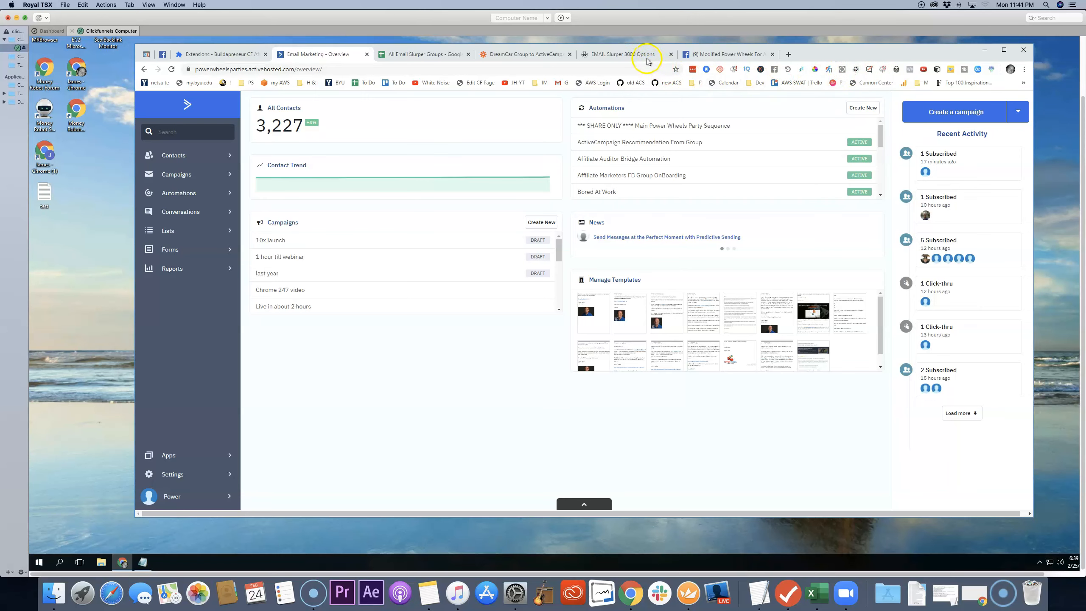
left_click(330, 195)
left_click(286, 127)
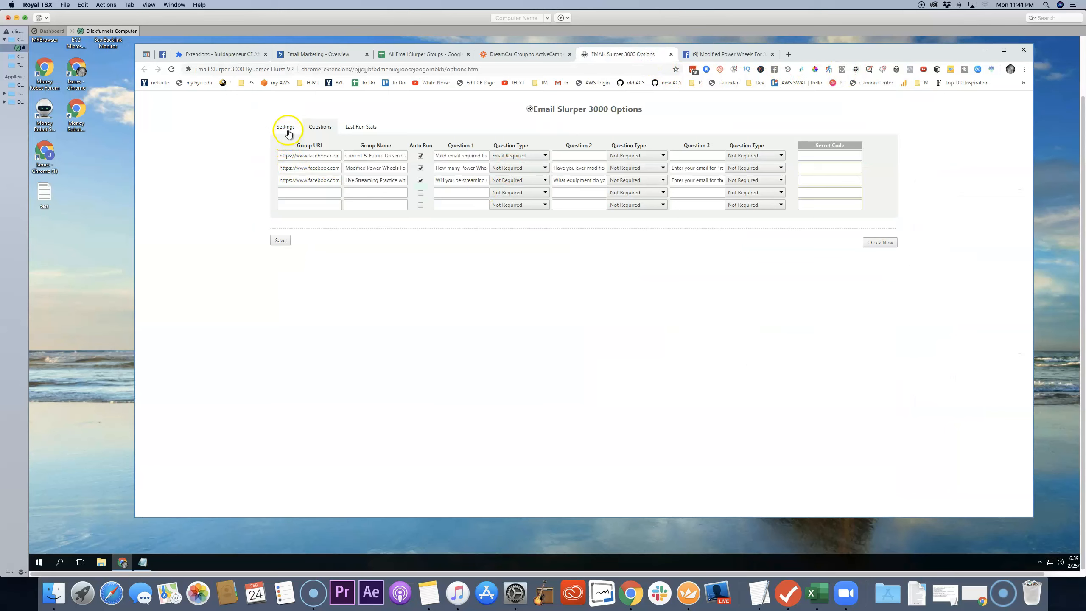
left_click(315, 180)
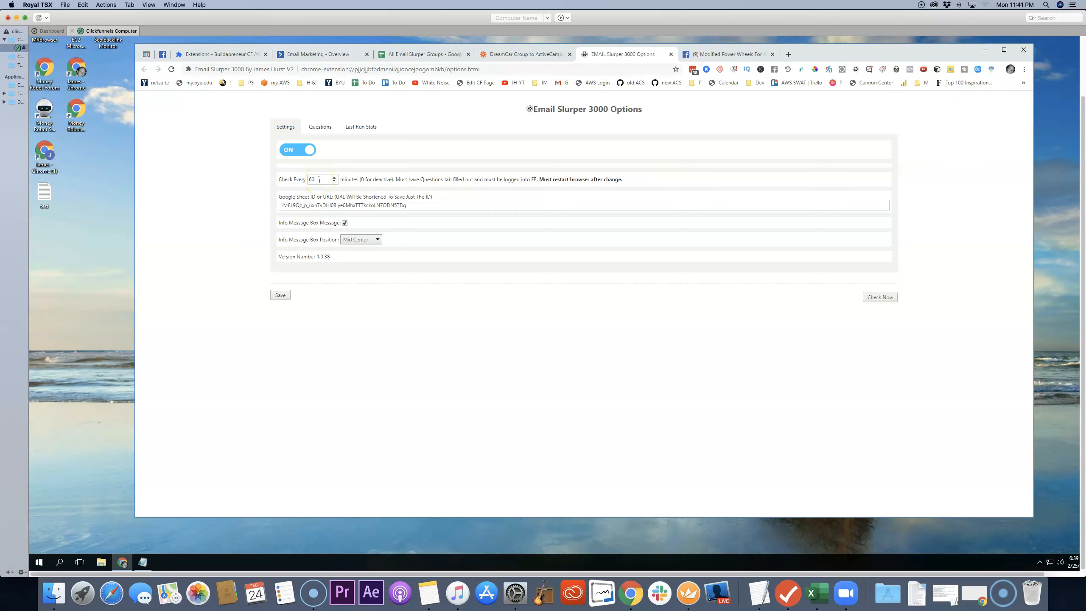
double_click(319, 180)
type("5")
left_click(281, 296)
Step: Look at the Modified Power Wheels group's member requests in Facebook and return to the ActiveCampaign overview
left_click(727, 55)
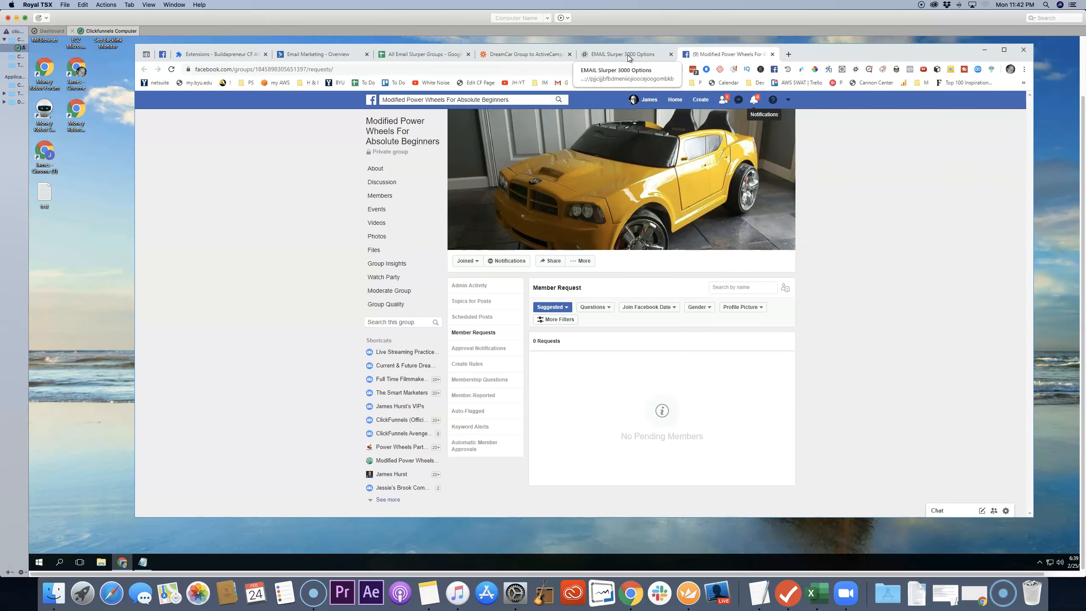
left_click(339, 59)
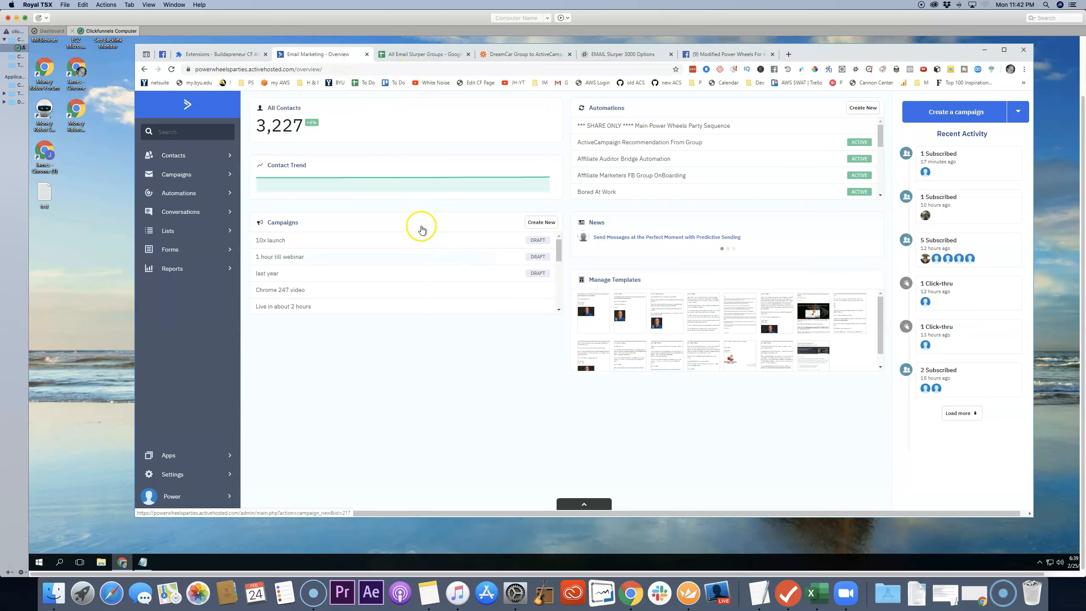
Step: Refresh the ActiveCampaign overview and check the contact total and recent activity for the new group member
left_click(171, 68)
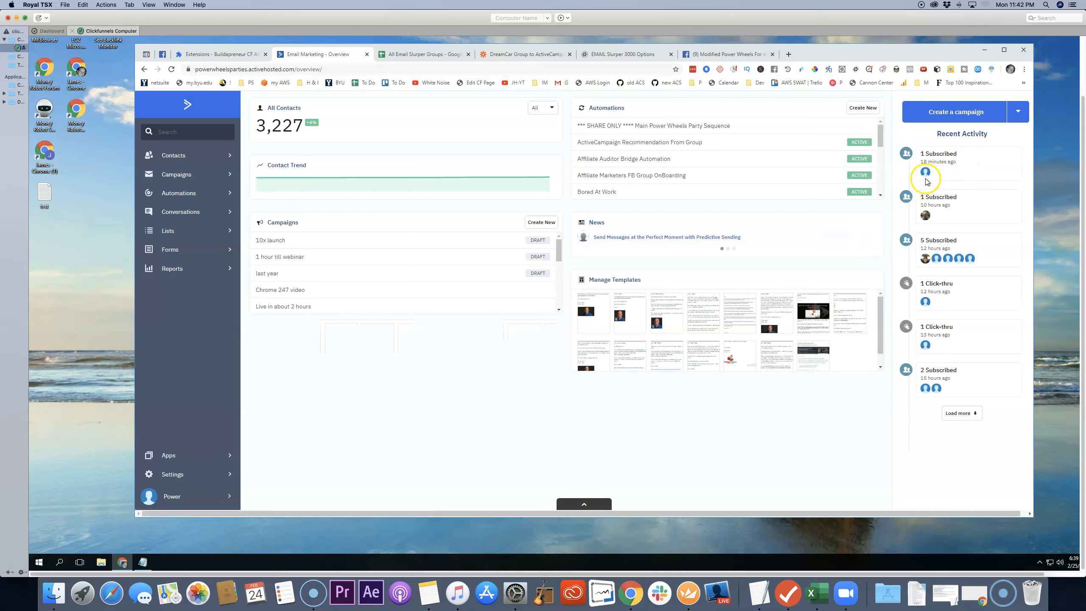
mouse_move(926, 175)
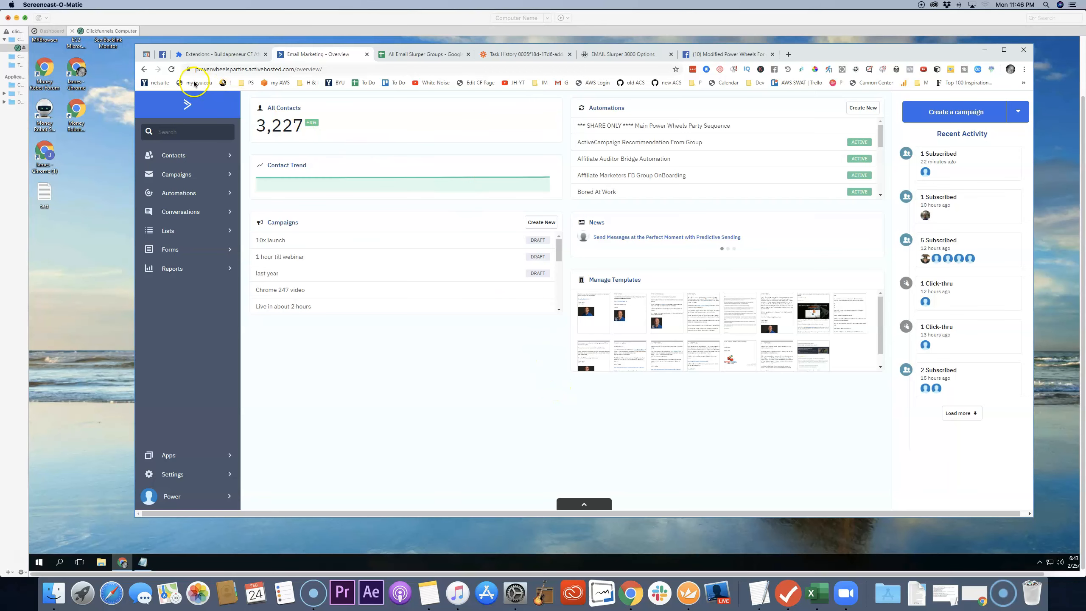
left_click(171, 69)
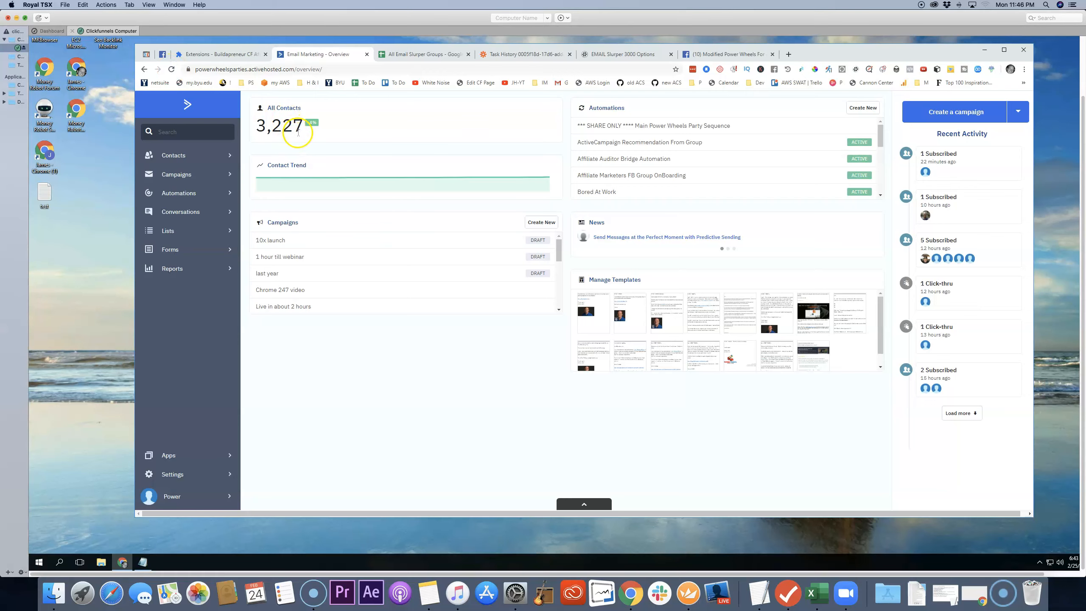
left_click(171, 69)
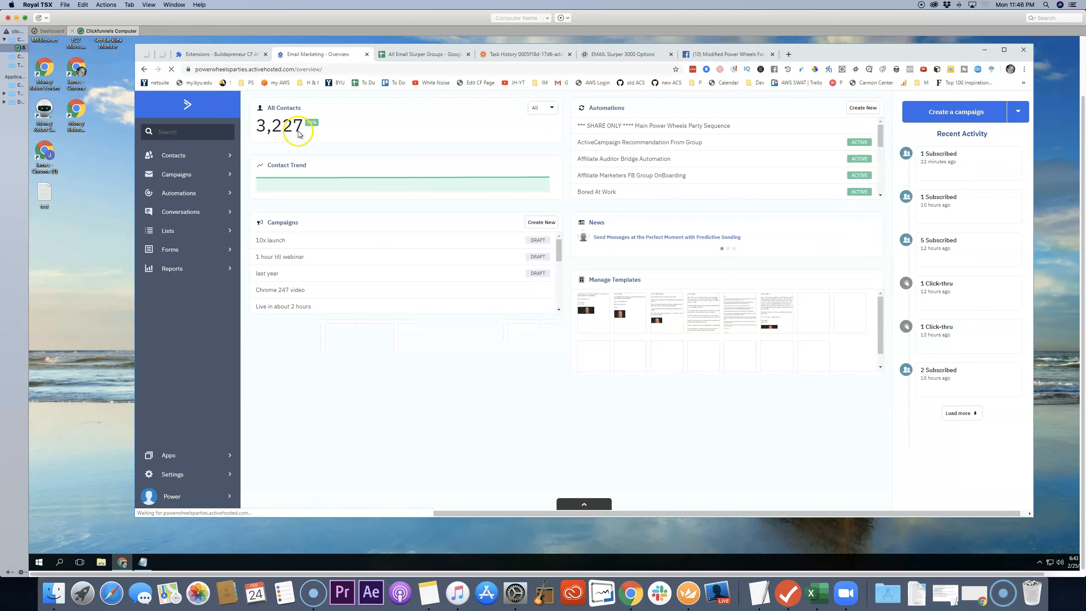
mouse_move(926, 170)
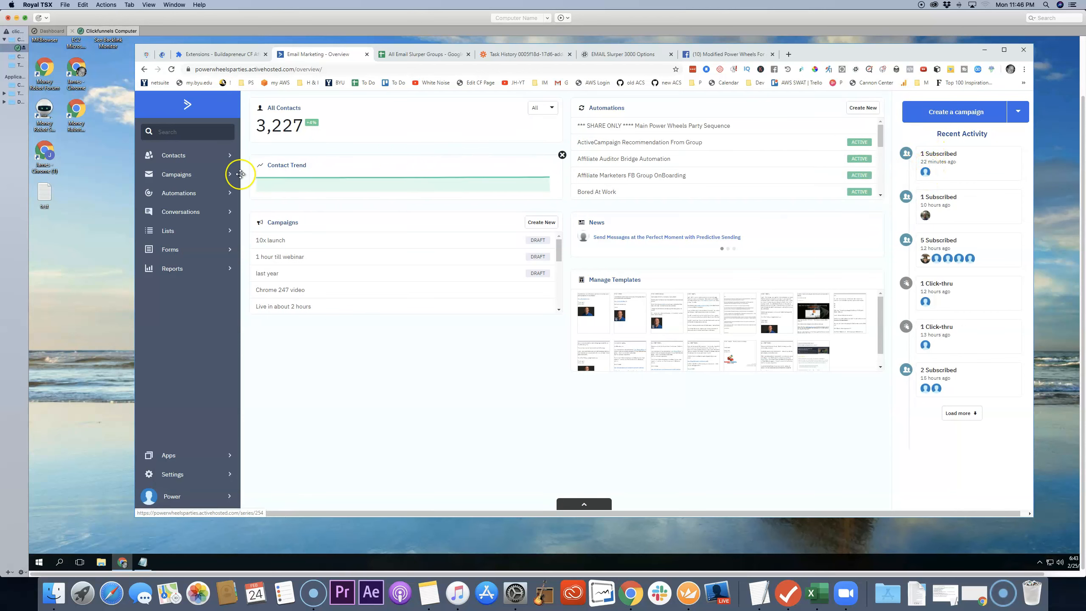
Step: Search the contacts by the sample member's first name and open the contact tagged liveStreamingGroupMember
left_click(188, 132)
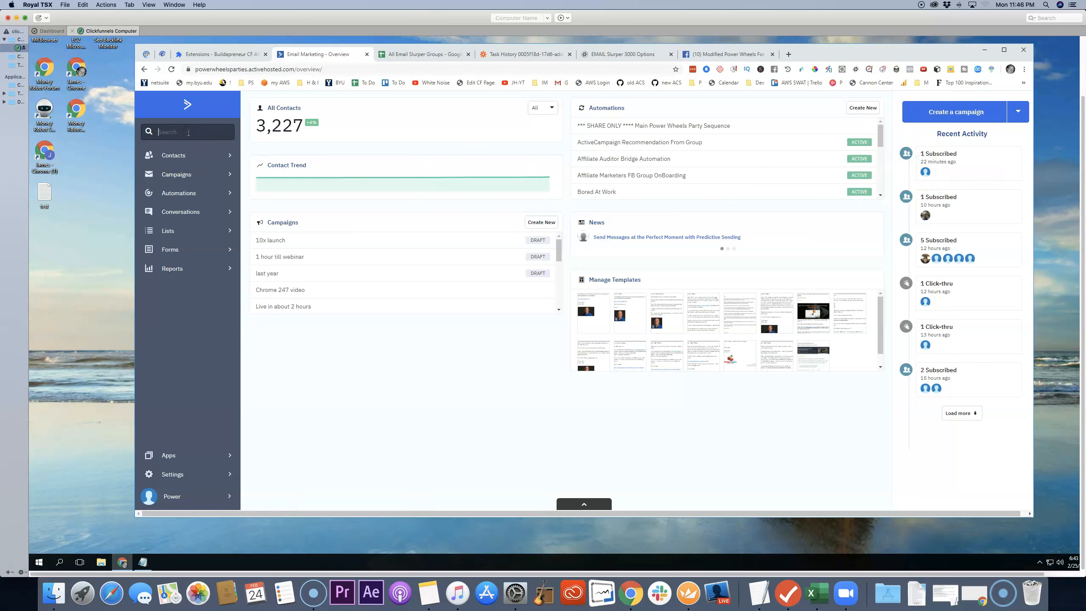
type("jane")
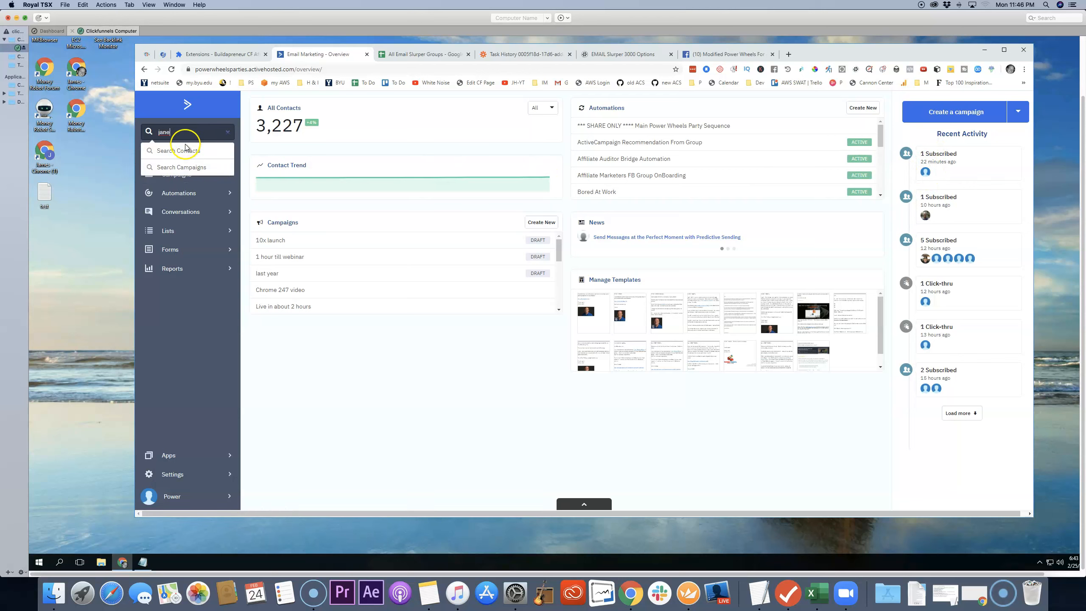
left_click(185, 152)
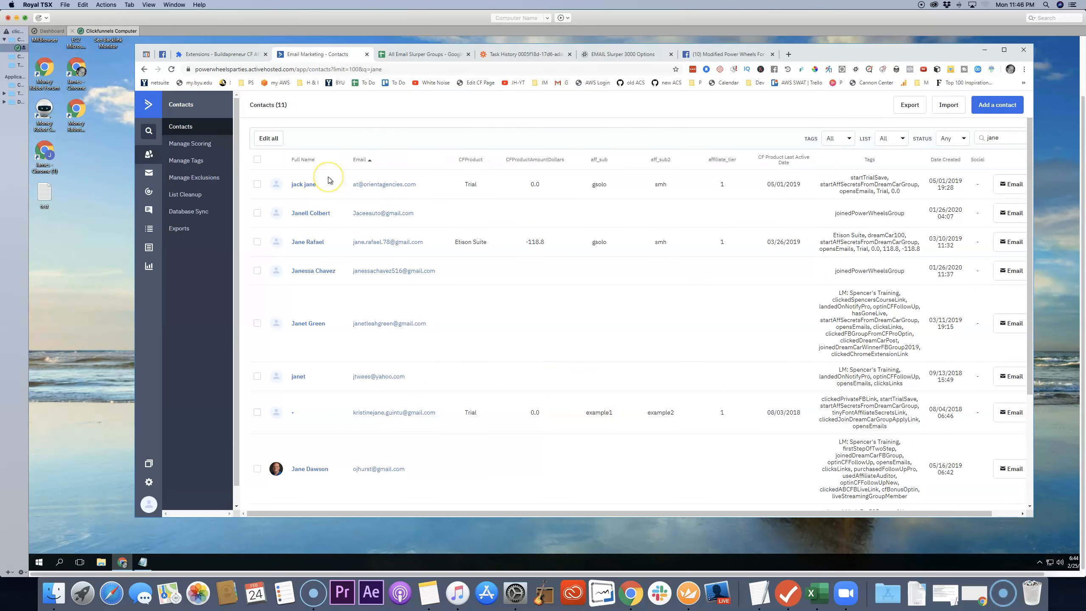
left_click(306, 469)
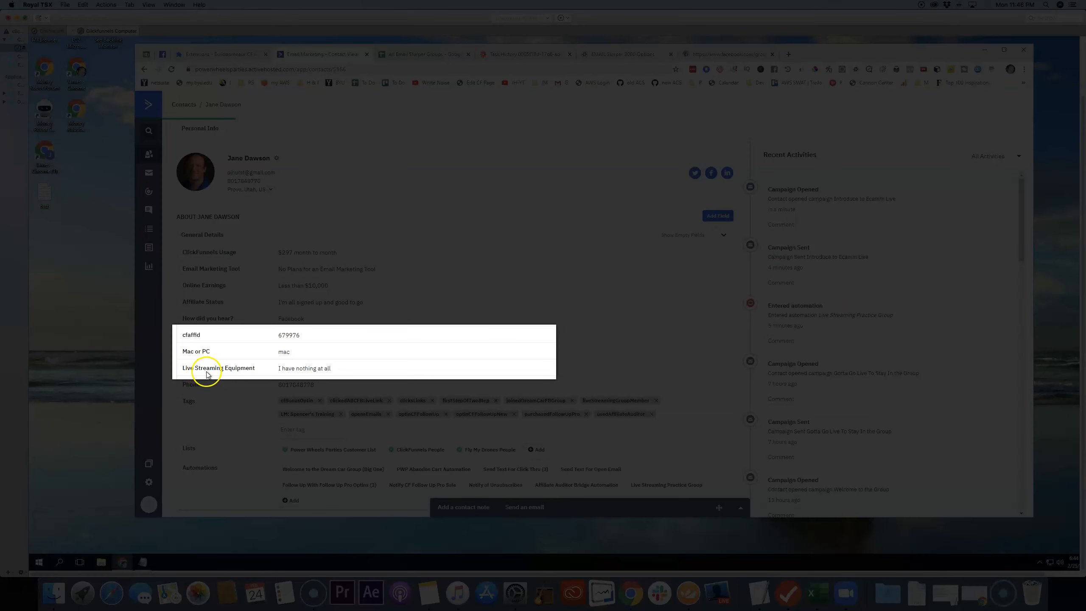
Step: Examine the contact's Live Streaming Equipment and Mac or PC answers in the general details
left_click(339, 369)
left_click_drag(339, 369, 278, 369)
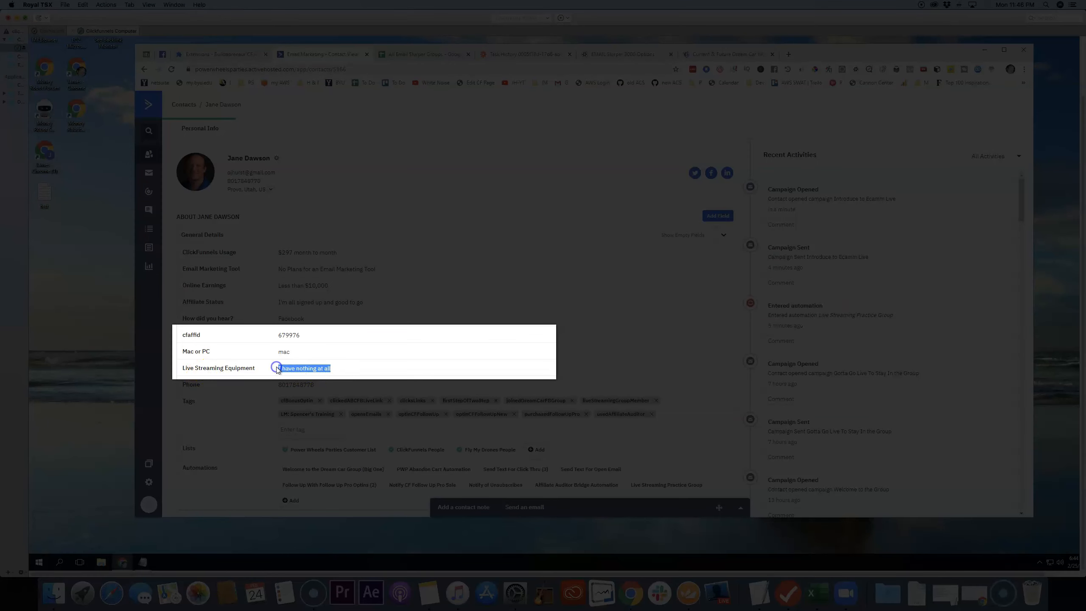
left_click(284, 354)
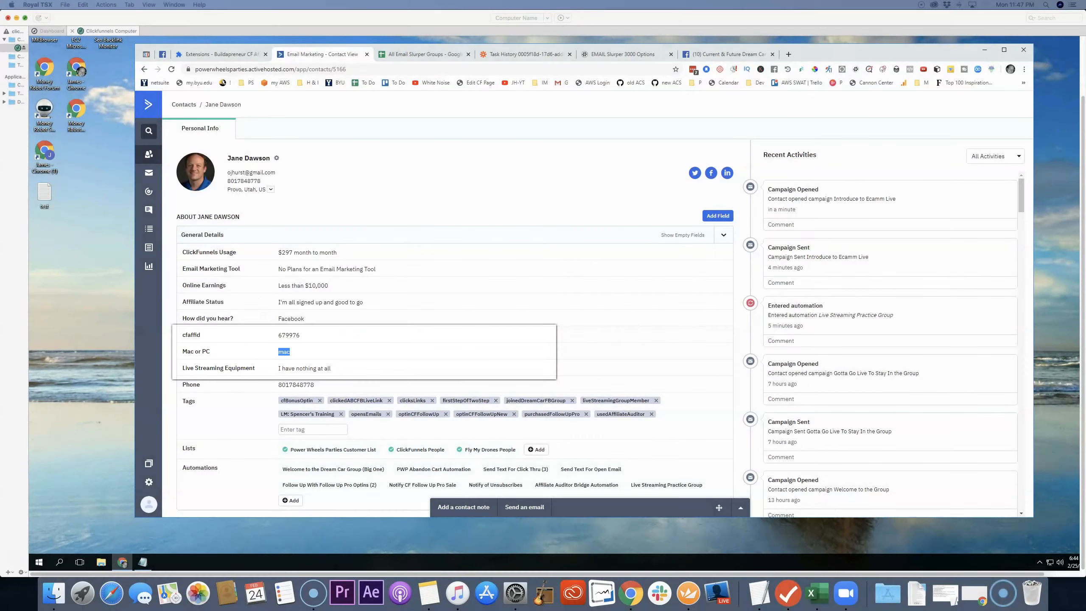
Step: Bring in the Gmail window with the "Live Streaming With a Mac" email, follow its link and look through the Ecamm Live page
left_click_drag(0, 114, 417, 54)
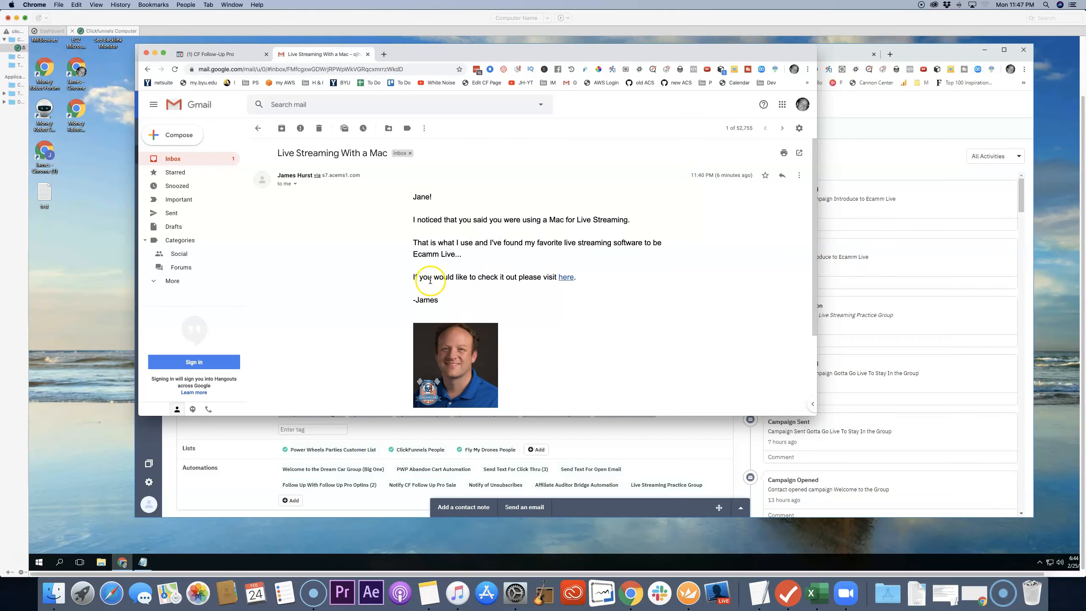
left_click(567, 277)
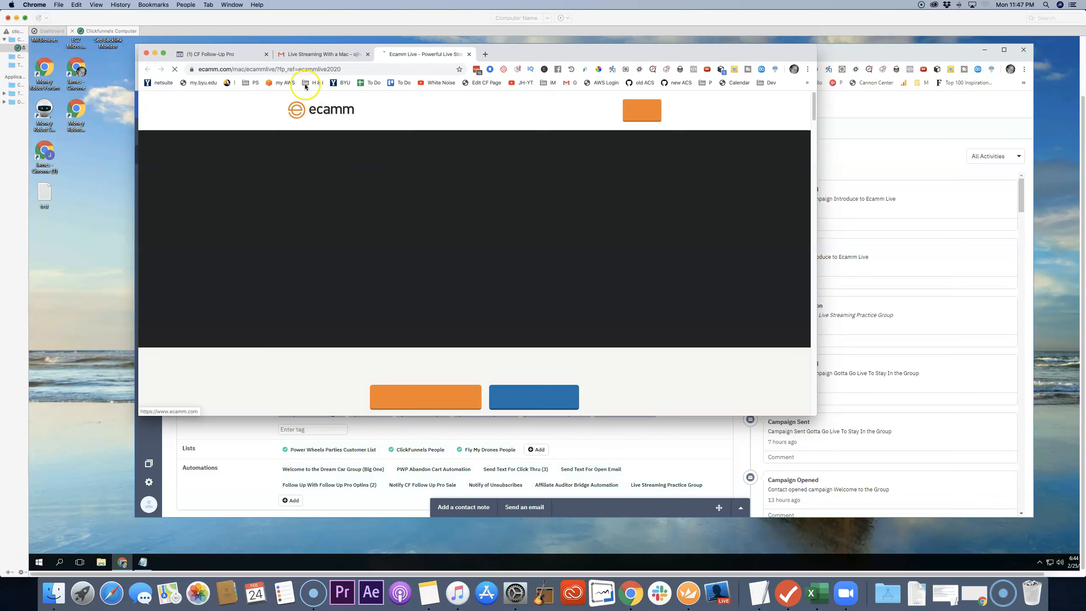
scroll(589, 260, "down", 5)
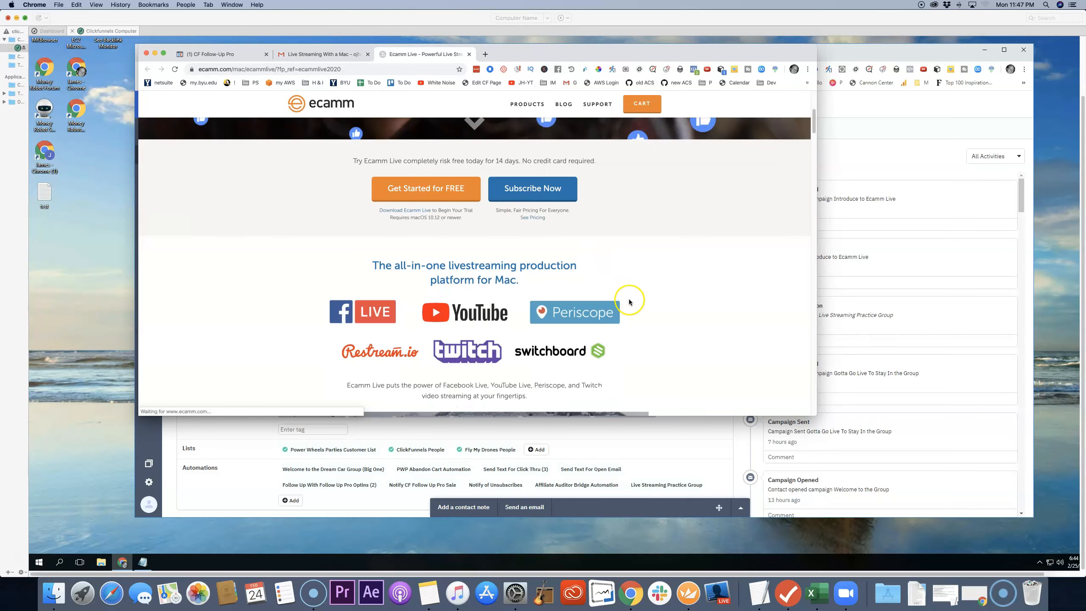
scroll(630, 301, "down", 5)
scroll(633, 303, "up", 10)
scroll(638, 305, "down", 15)
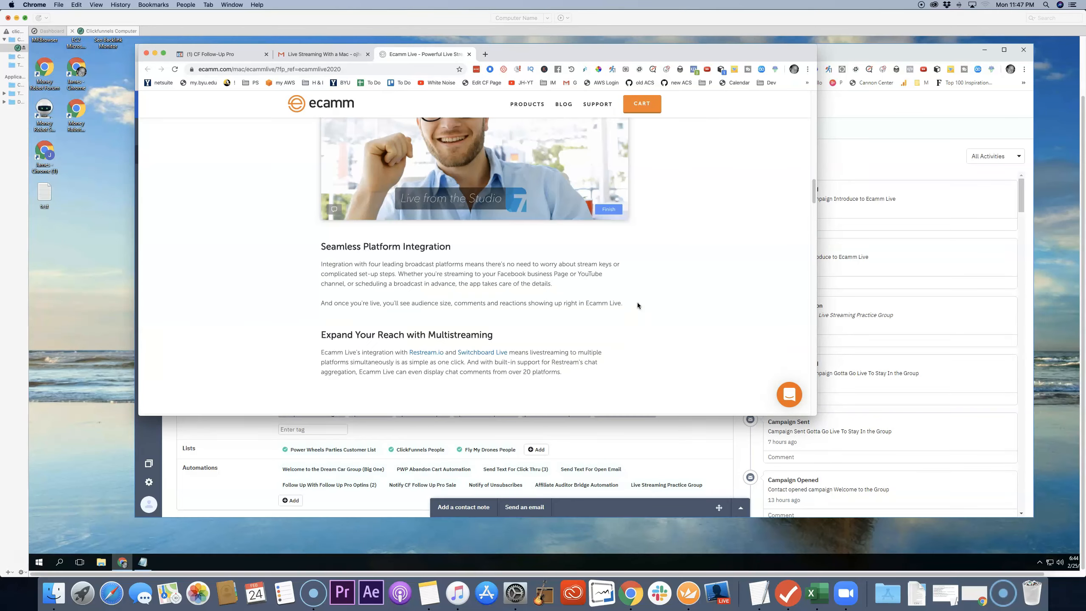
scroll(639, 304, "up", 15)
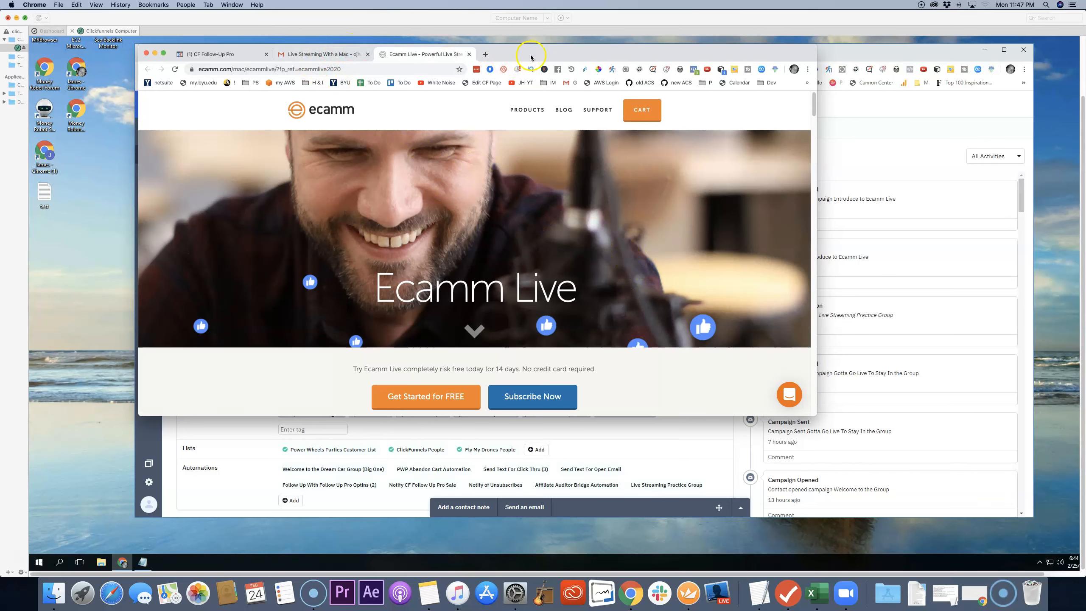
Step: Compare the "Live Streaming With a Mac" email with the Ecamm Live page and move the Gmail window away from the contact record
left_click_drag(535, 54, 543, 57)
left_click(332, 60)
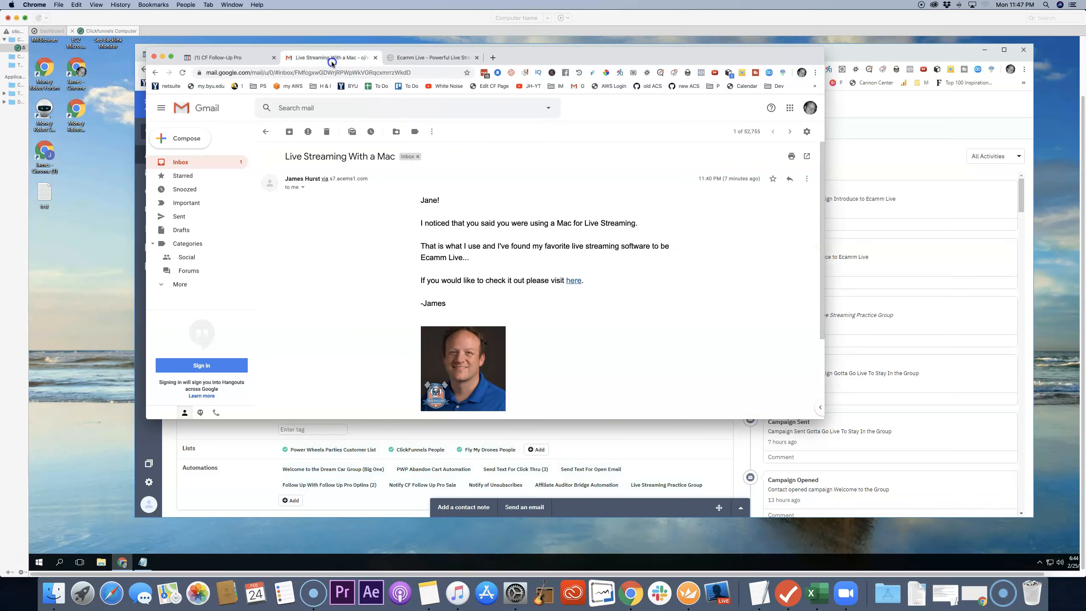
left_click(453, 57)
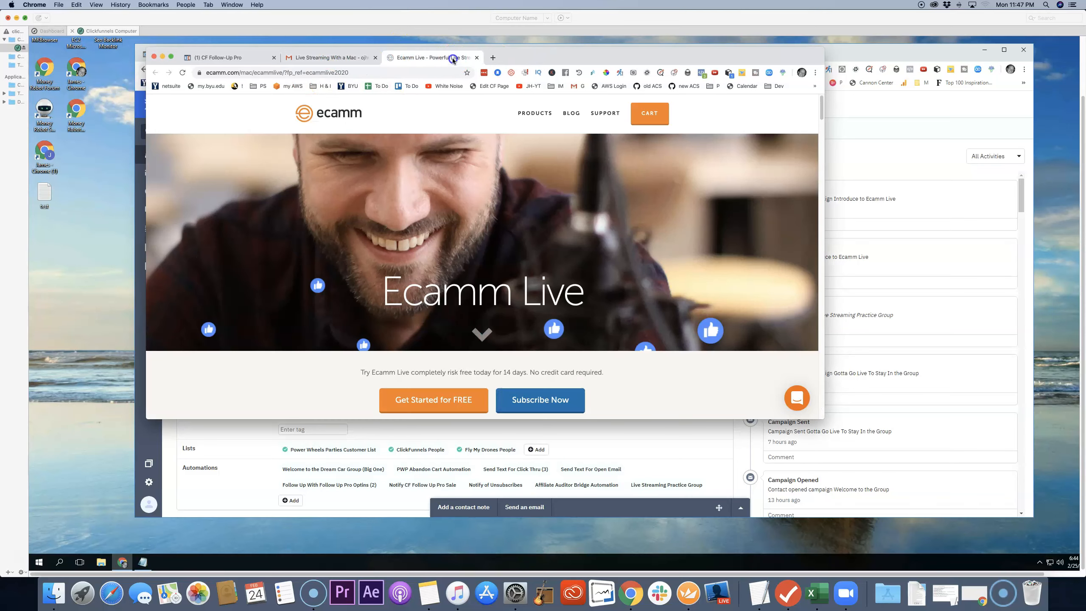
left_click(317, 57)
left_click_drag(537, 60, 0, 135)
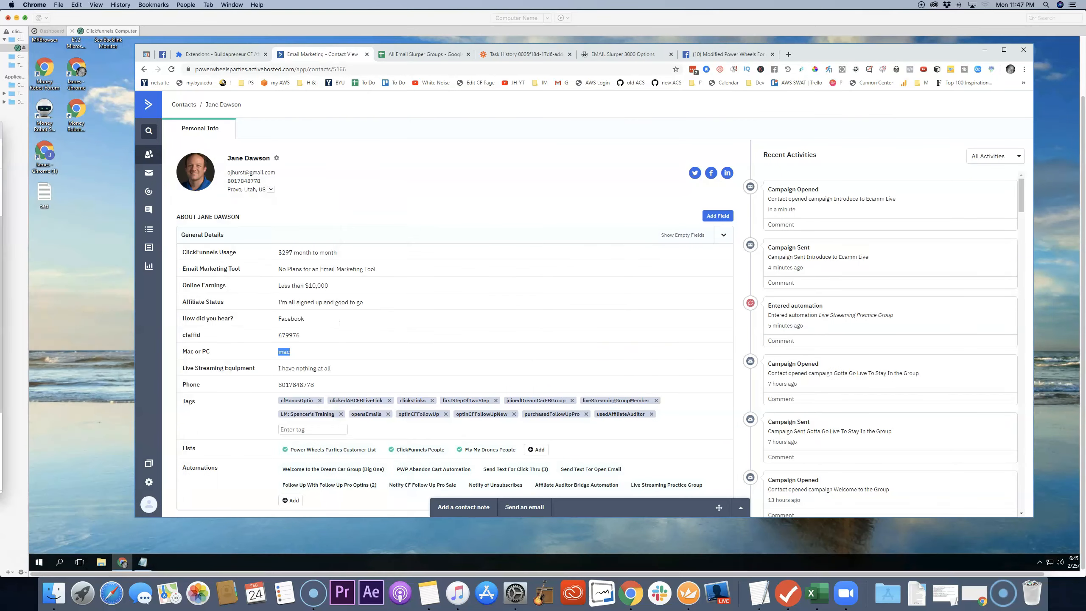
Step: Bring up the Facebook Group Automation Hacks notes in Notepad
left_click(143, 565)
left_click(143, 562)
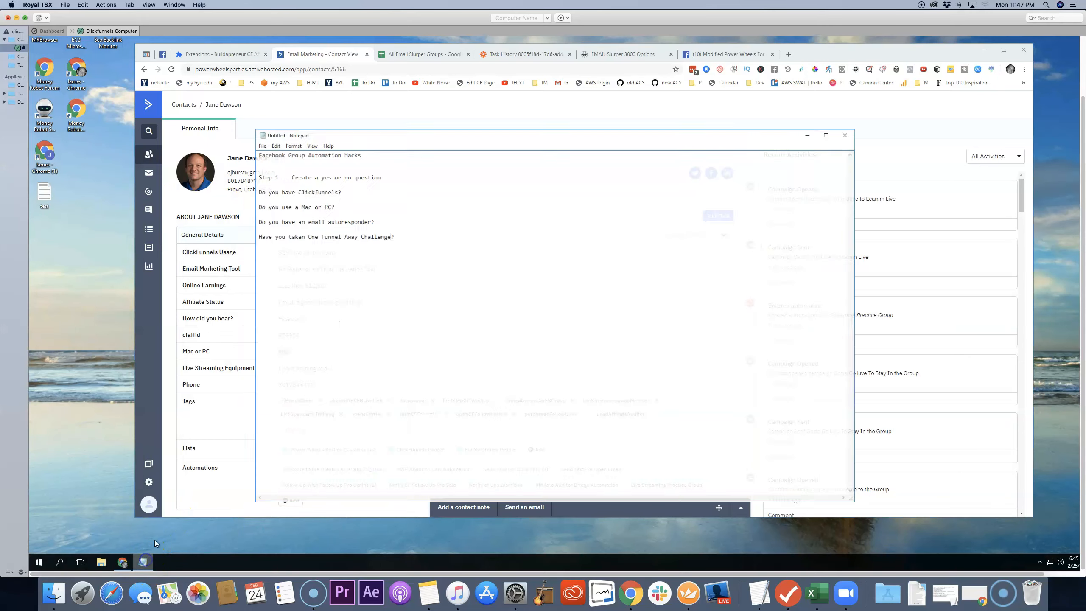